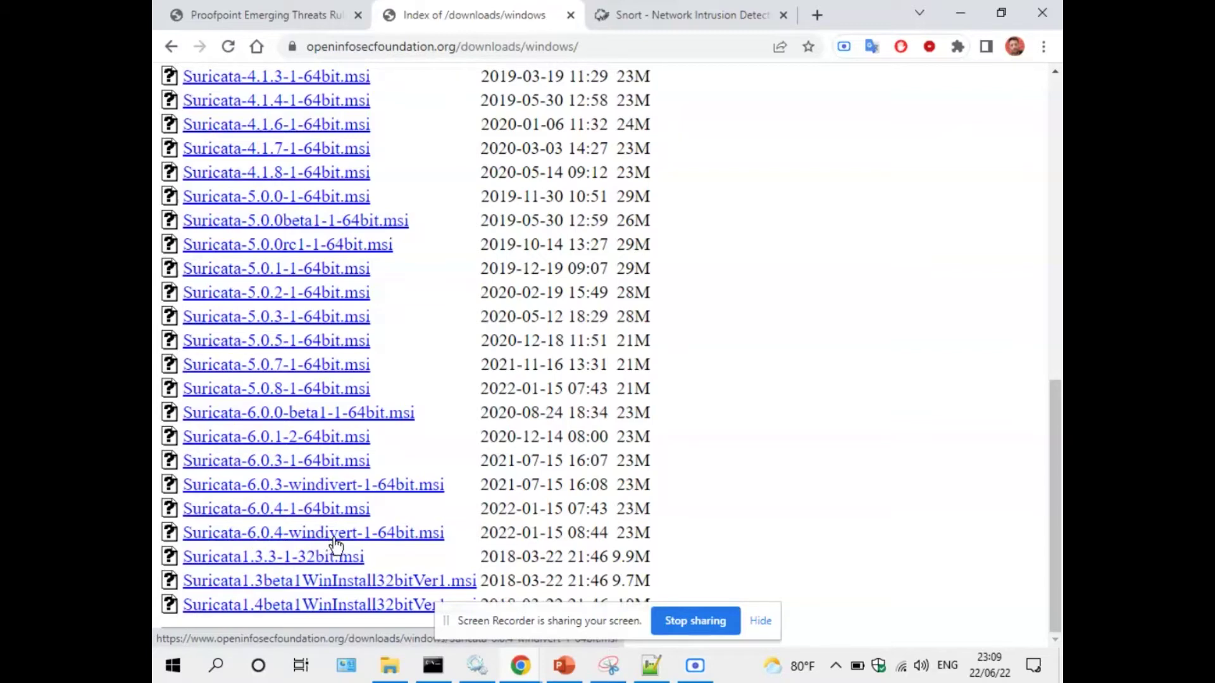
Cancel saving Suricata-6.0.4-windivert-1-64bit.msi and bring up the C:\Program Files\Suricata folder.
left_click(379, 534)
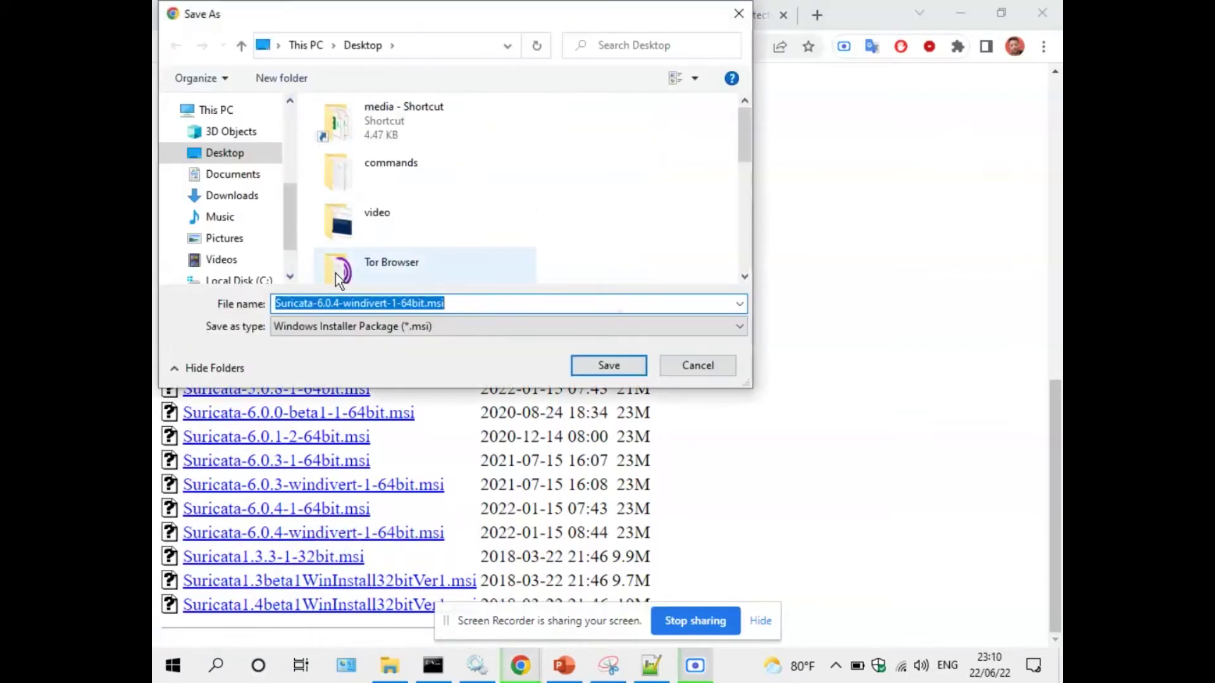
left_click(672, 365)
left_click(389, 667)
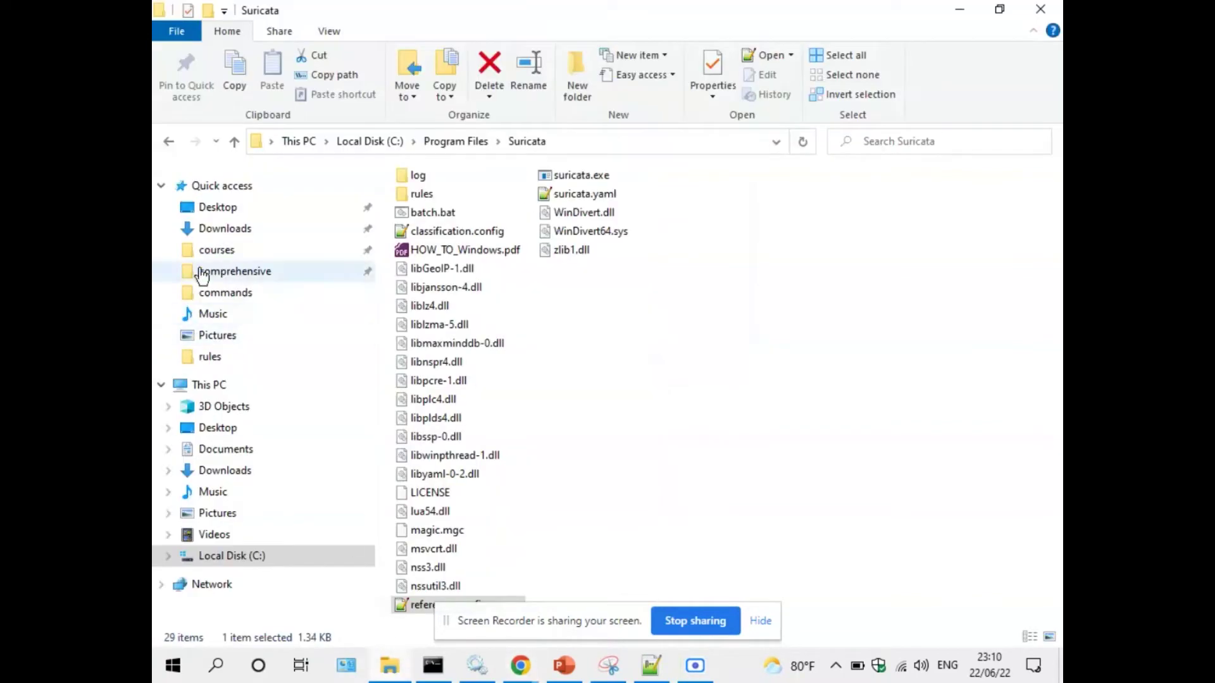
Launch the Suricata-6.0.3 windivert installer from Downloads, cancel the wizard, and return to slide 8.
left_click(236, 470)
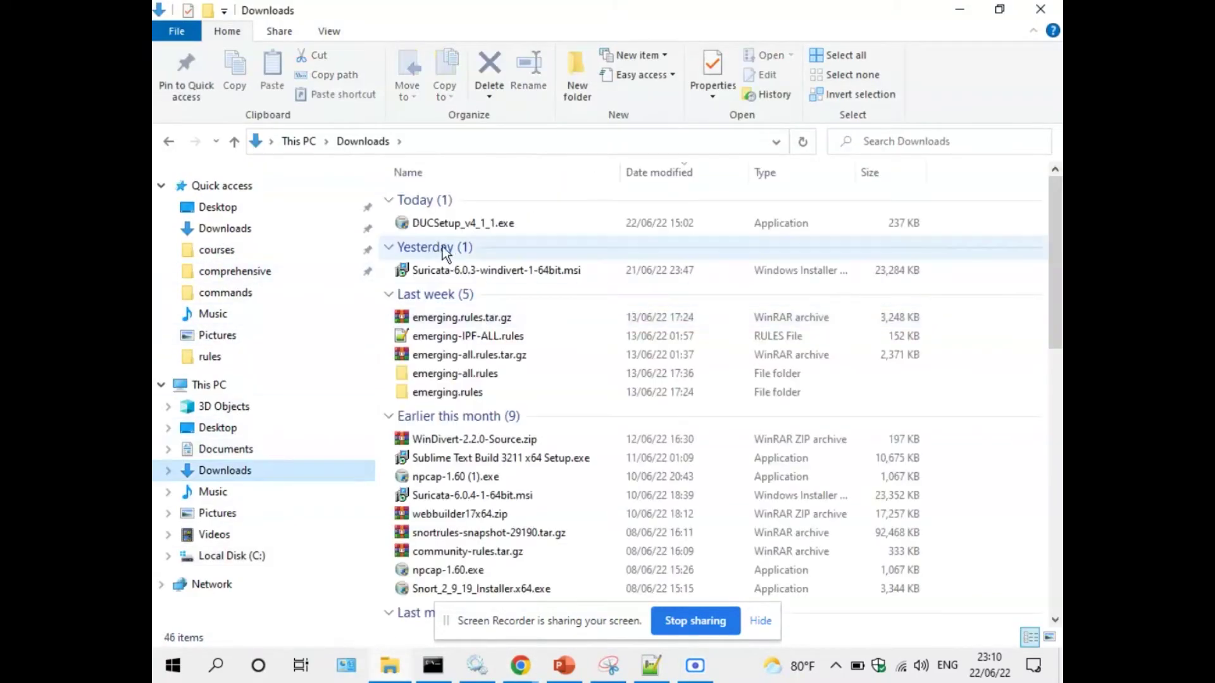
left_click(477, 274)
double_click(477, 274)
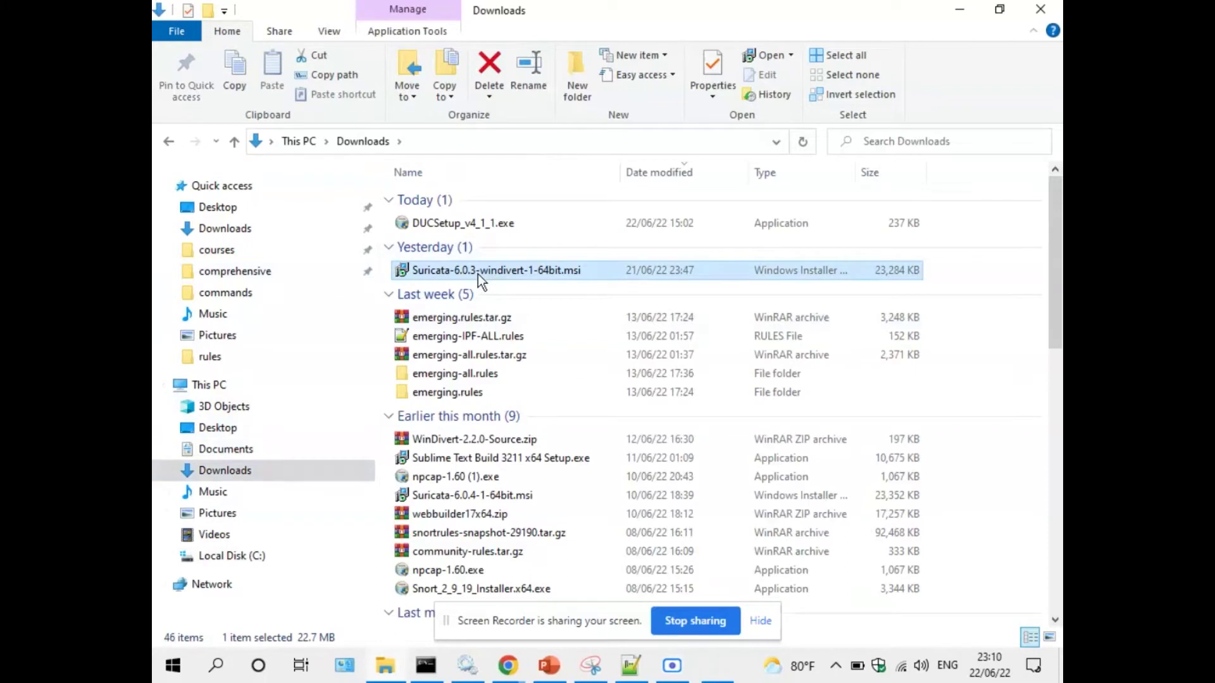
left_click(694, 472)
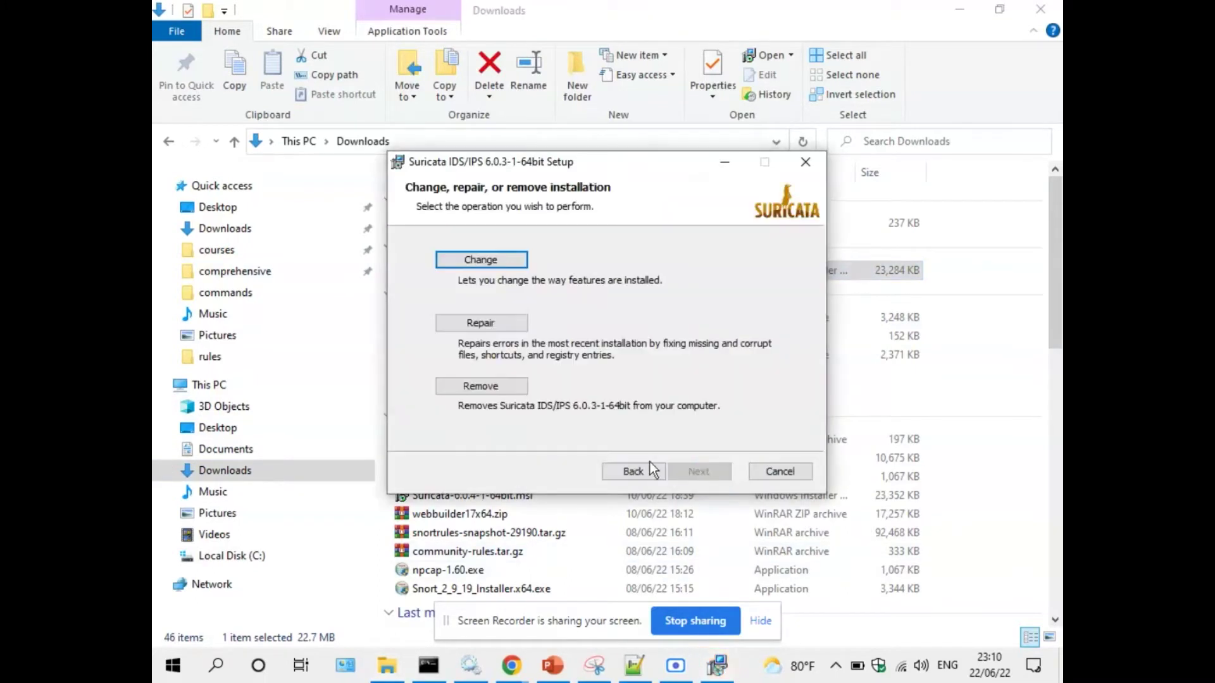
left_click(804, 163)
left_click(582, 362)
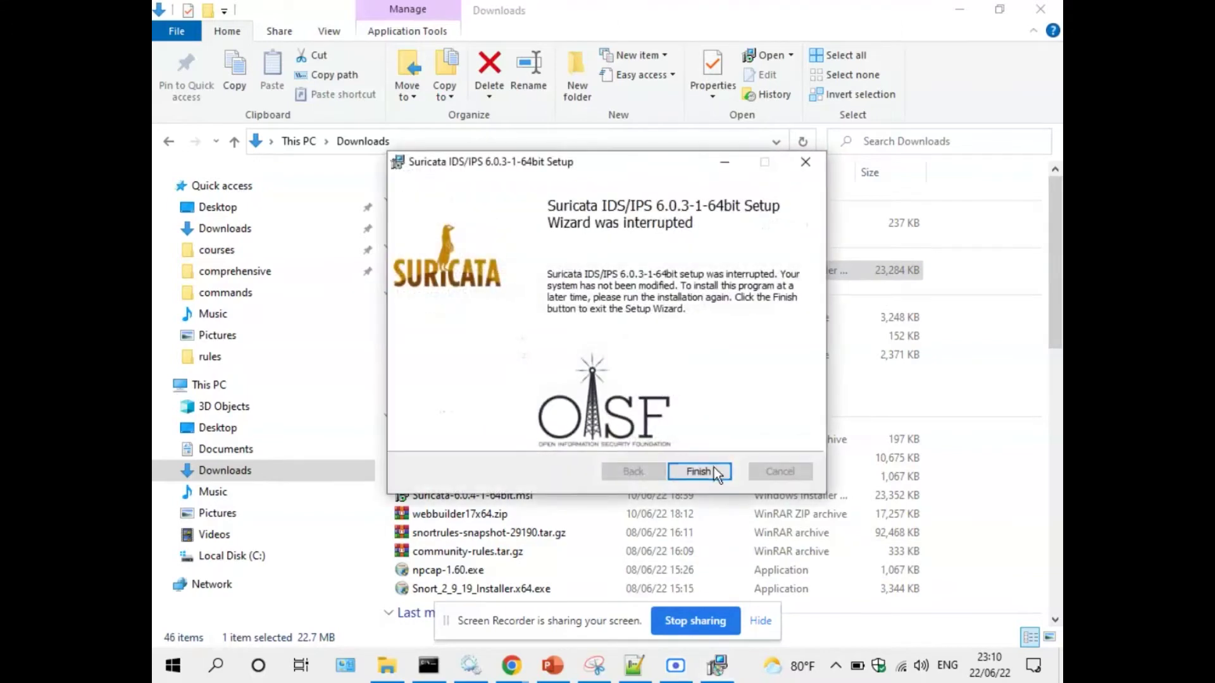
left_click(699, 472)
left_click(552, 666)
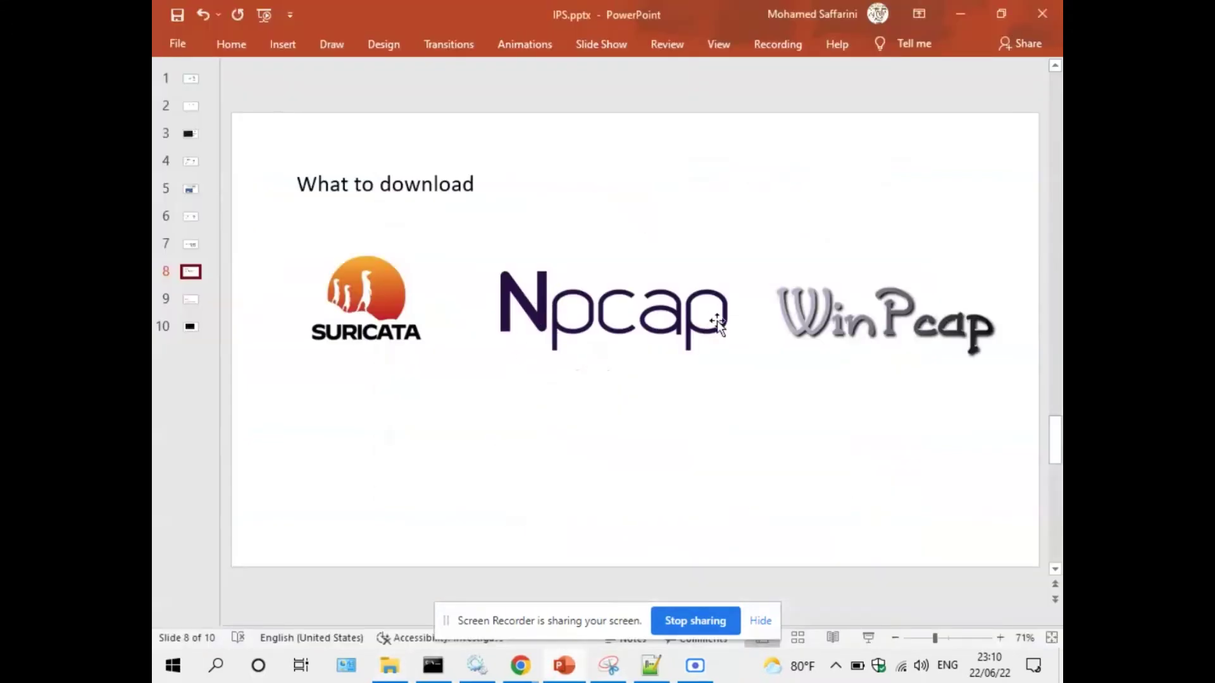
Run npcap-1.60 (1).exe, accept the licence, then quit at Installation Options without installing.
left_click(387, 673)
key("n")
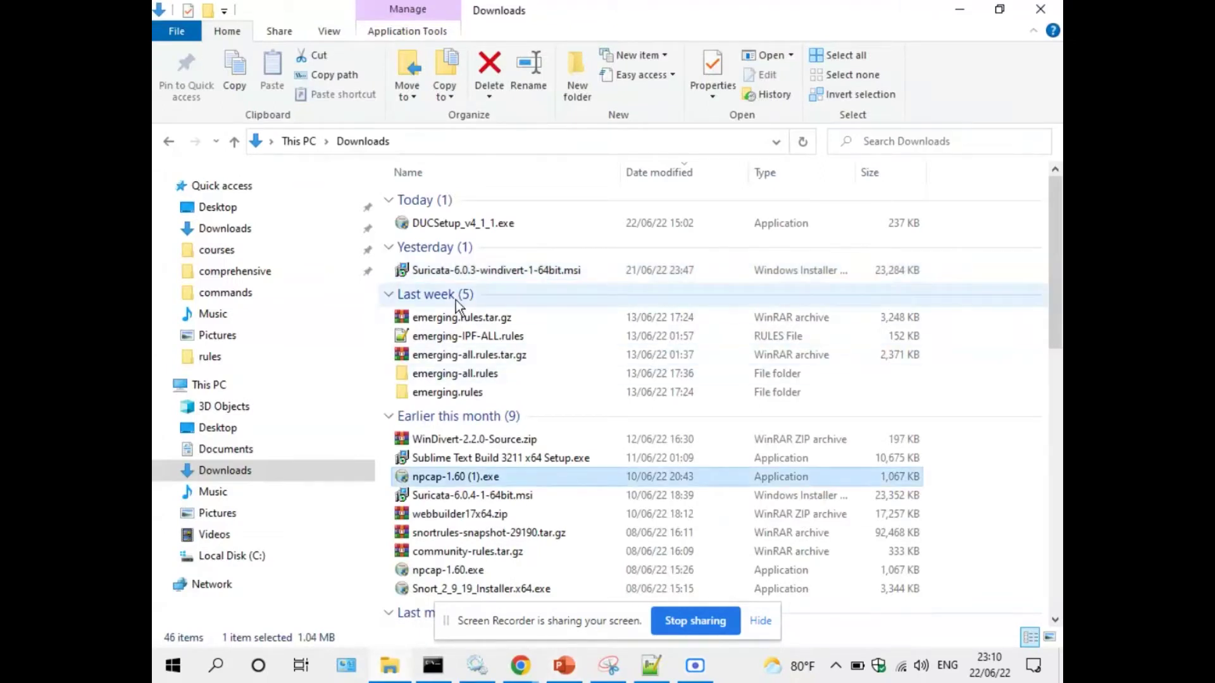
double_click(446, 480)
left_click(632, 386)
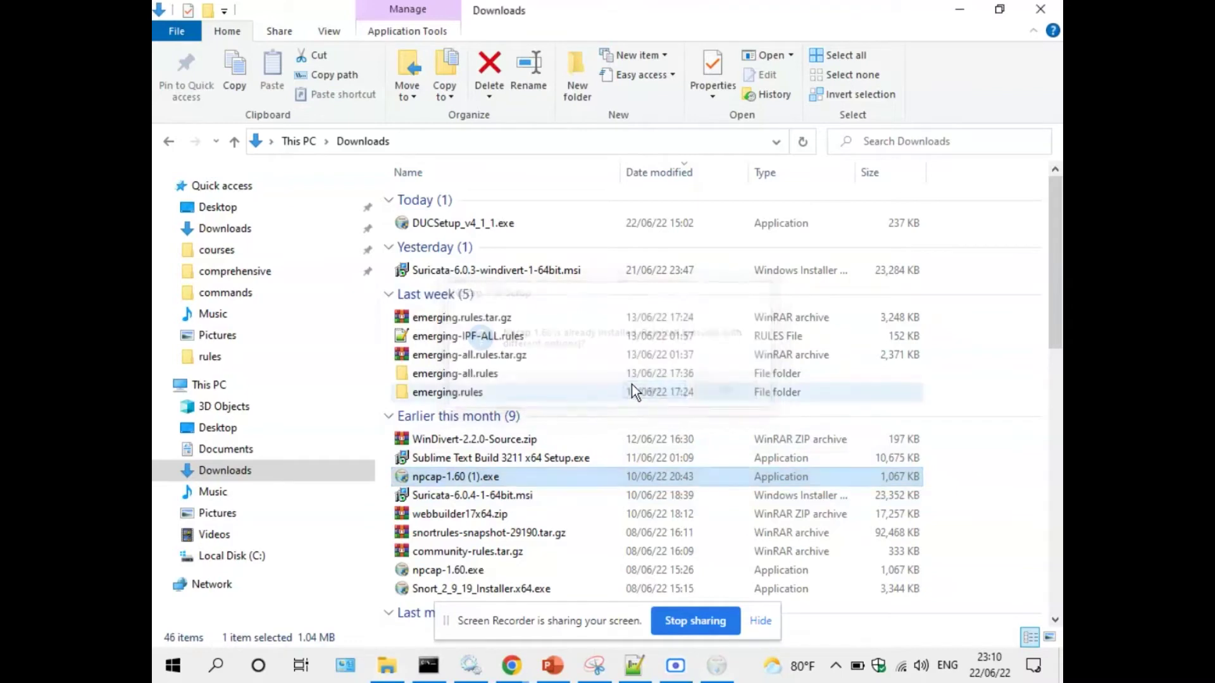
left_click(674, 460)
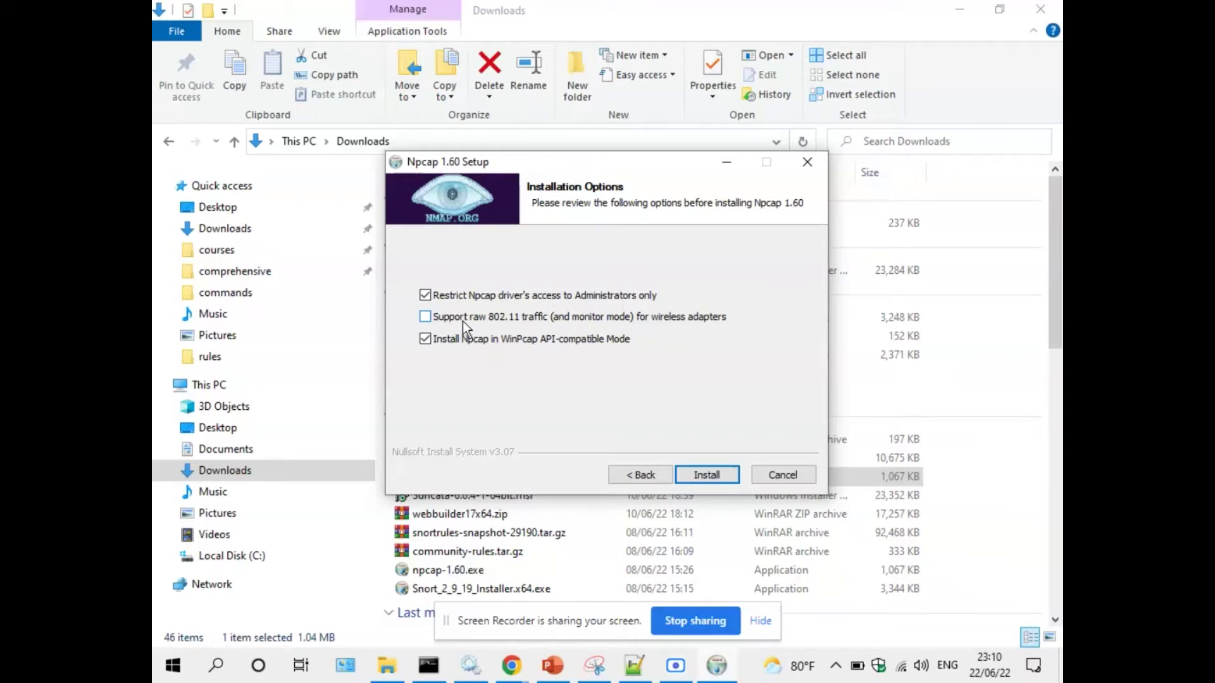
left_click(779, 476)
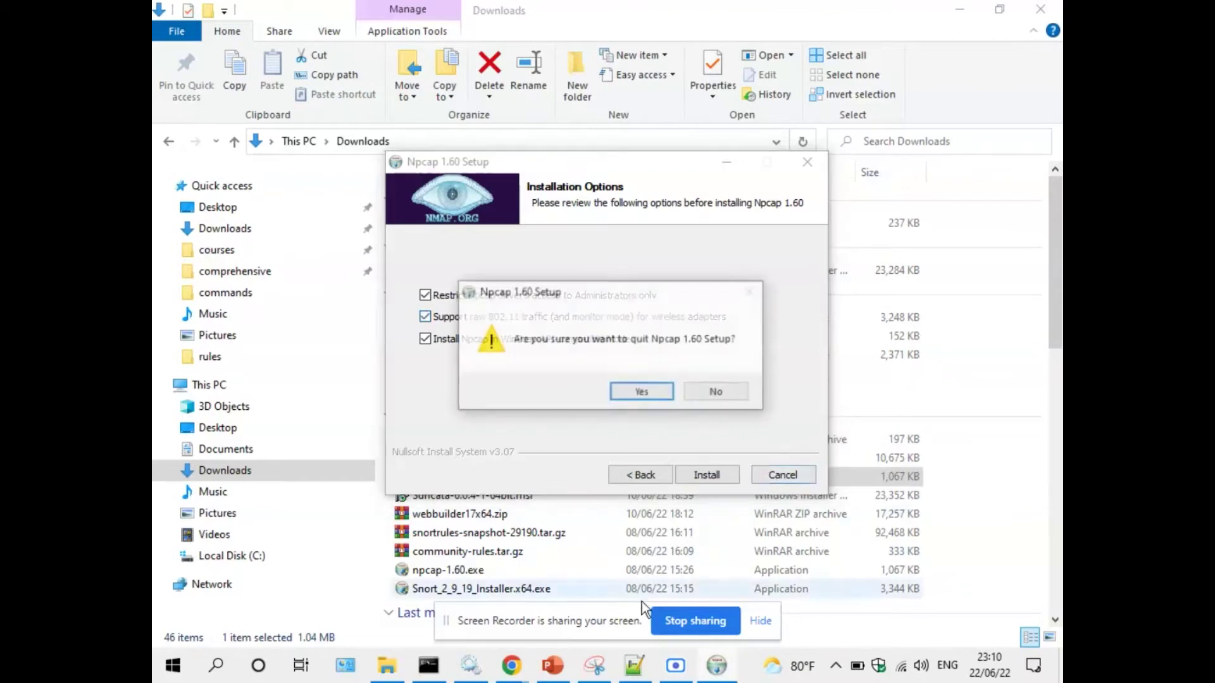
left_click(643, 393)
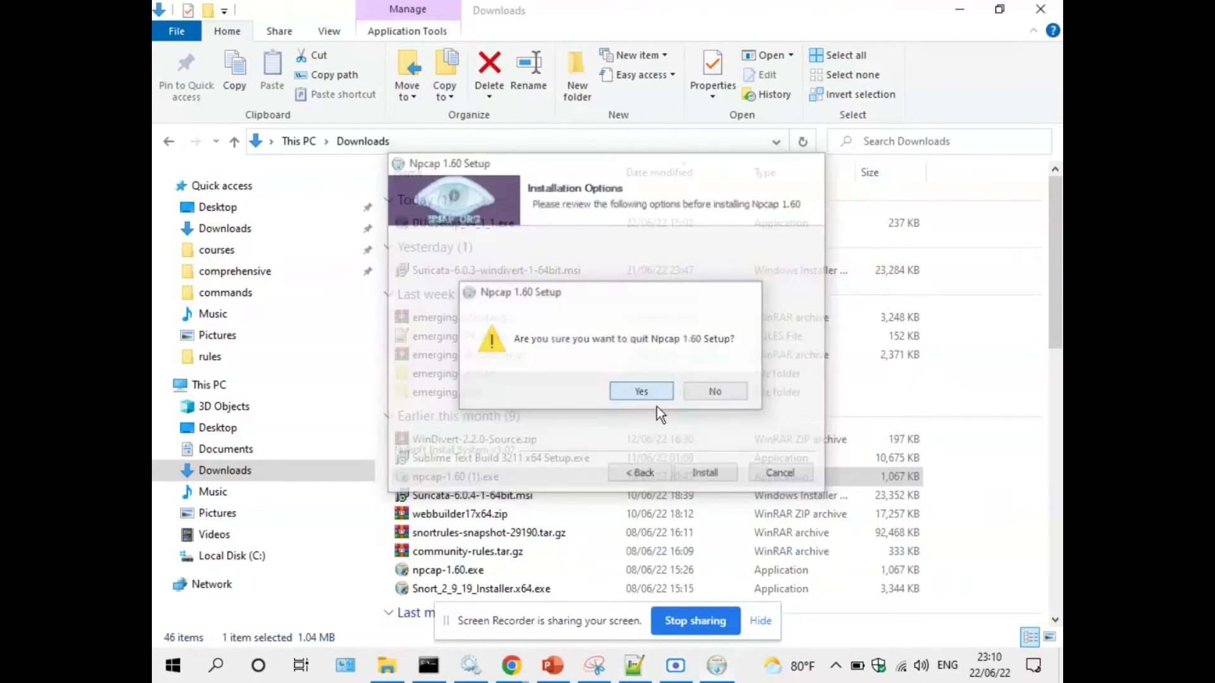
key("alt+Tab")
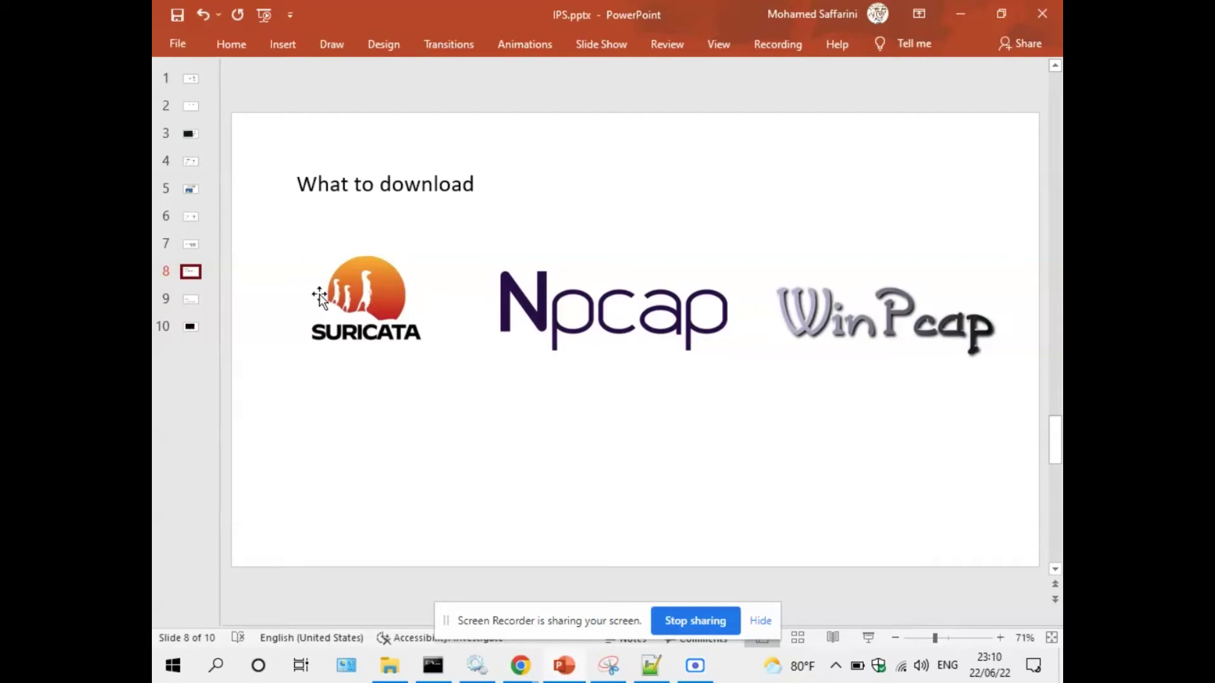
Browse This PC to C:\Program Files\Suricata, then show slide 9 of IPS.pptx.
left_click(389, 665)
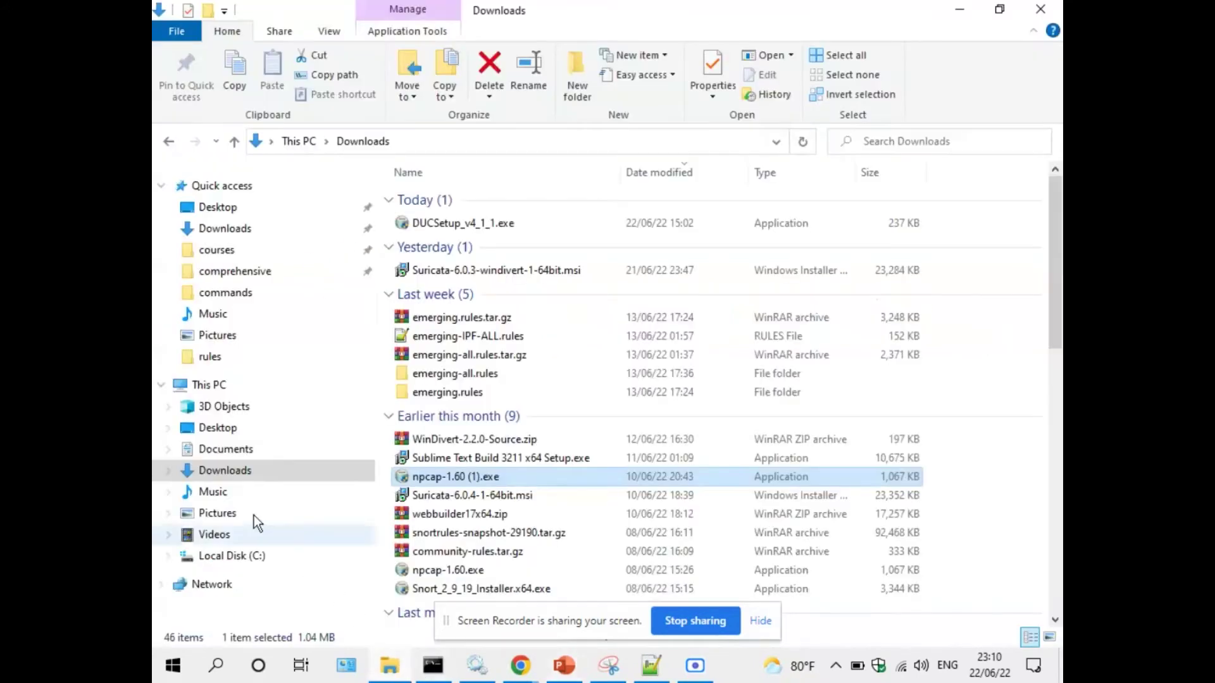
left_click(225, 386)
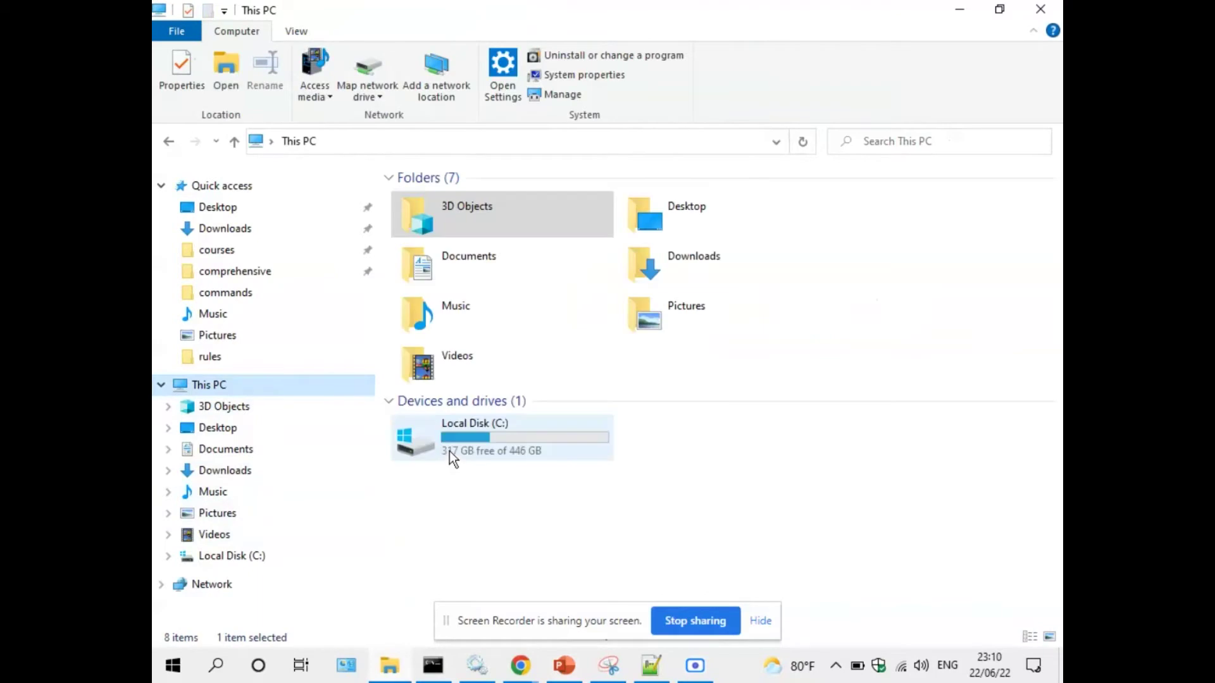
double_click(449, 450)
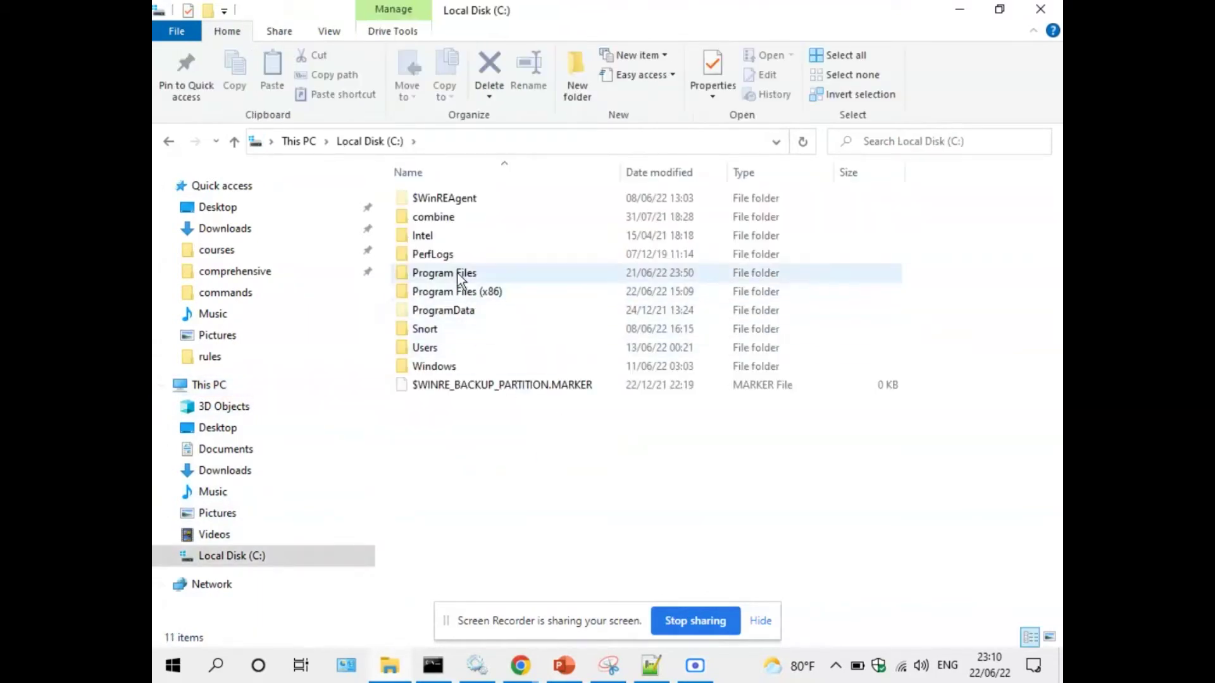
left_click(458, 274)
double_click(458, 274)
left_click(438, 520)
double_click(437, 521)
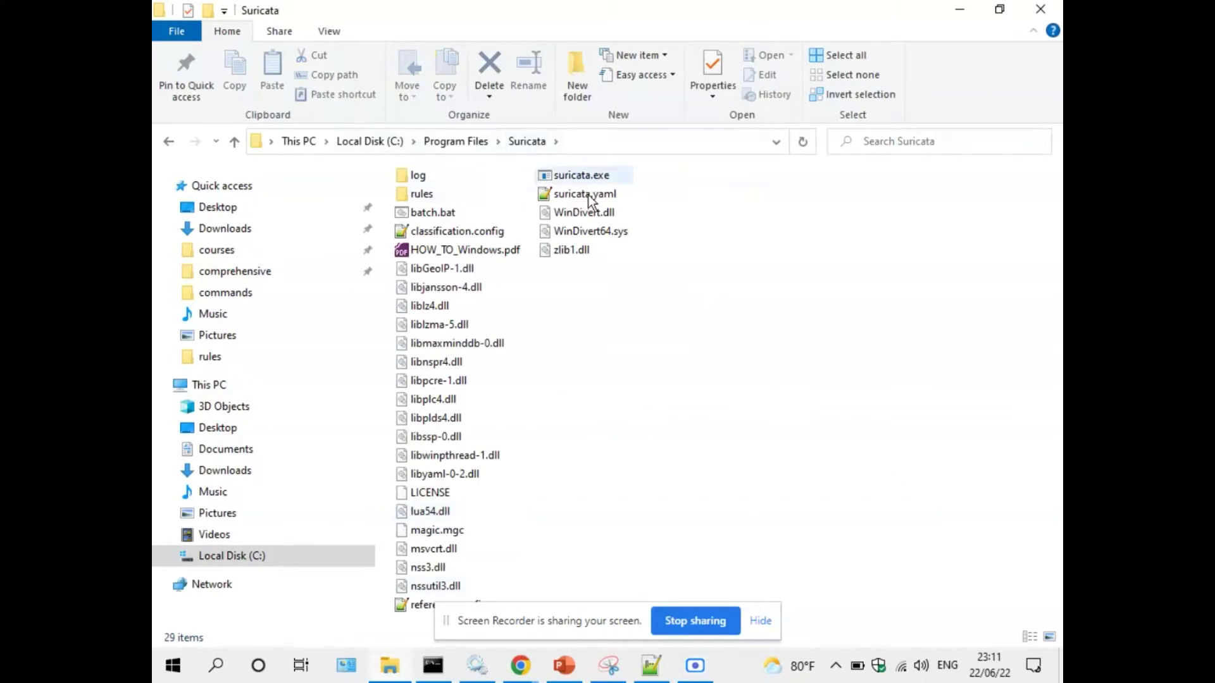
left_click(564, 666)
scroll(507, 348, "down", 1)
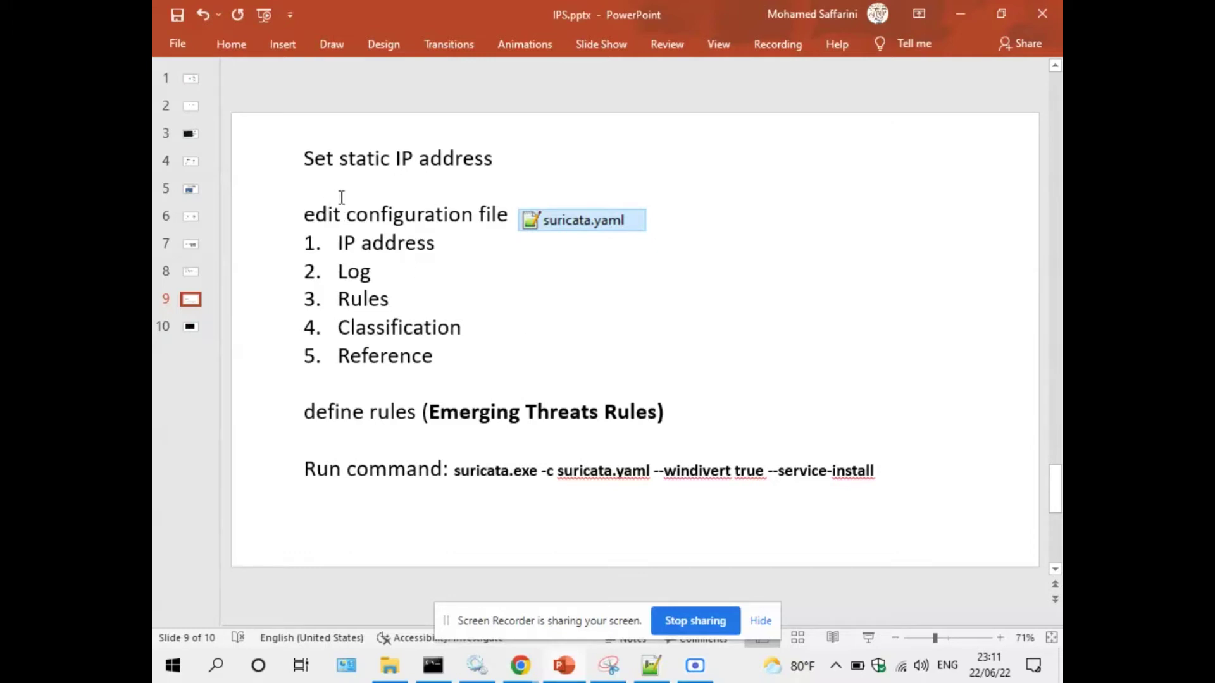
Highlight 'static IP' on slide 9, then open the embedded suricata.yaml to locate the file.
left_click(339, 158)
left_click_drag(338, 158, 415, 160)
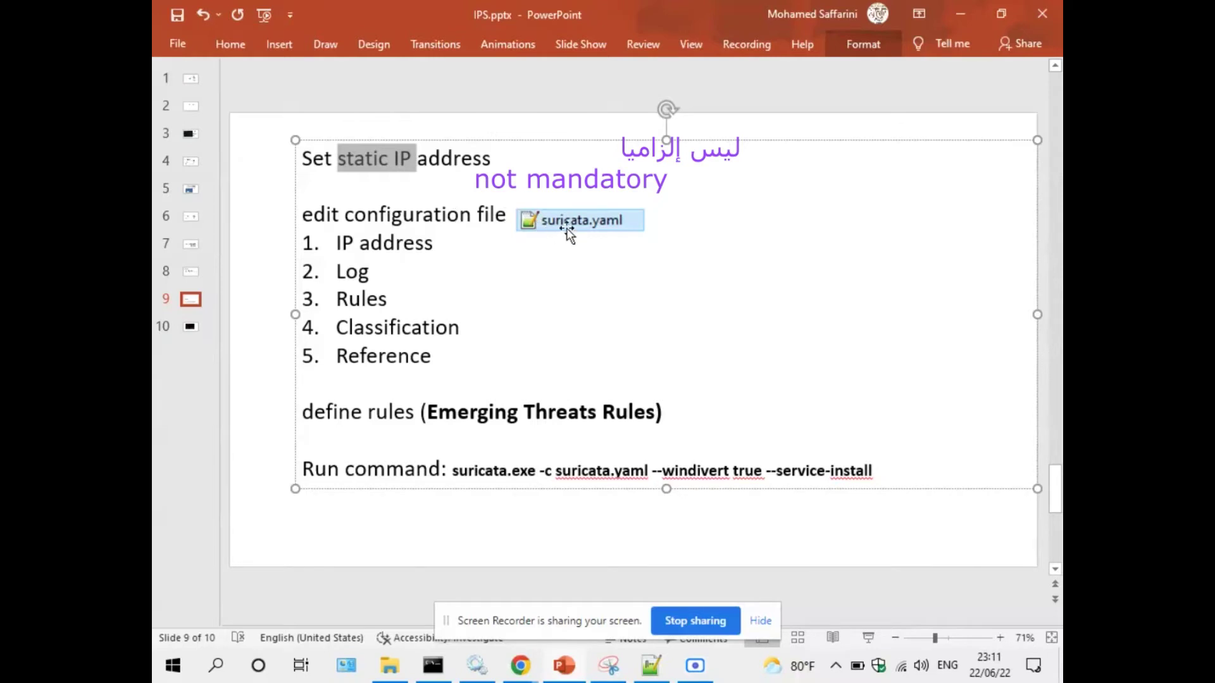
double_click(625, 226)
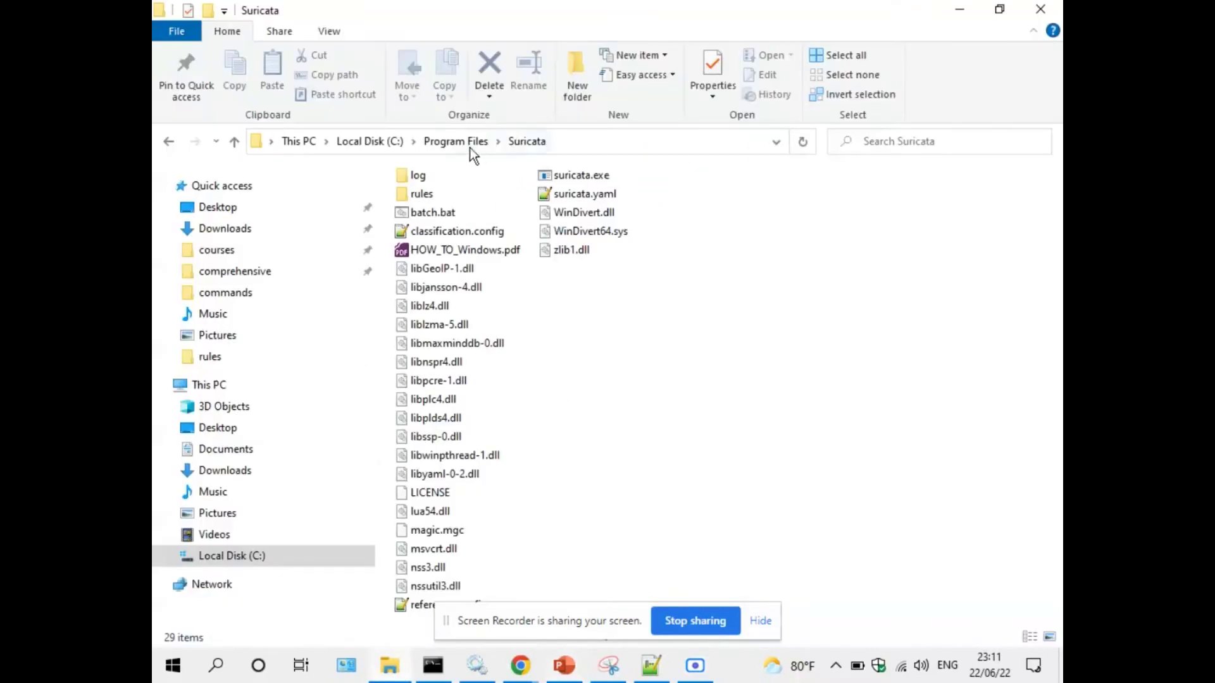
left_click(564, 195)
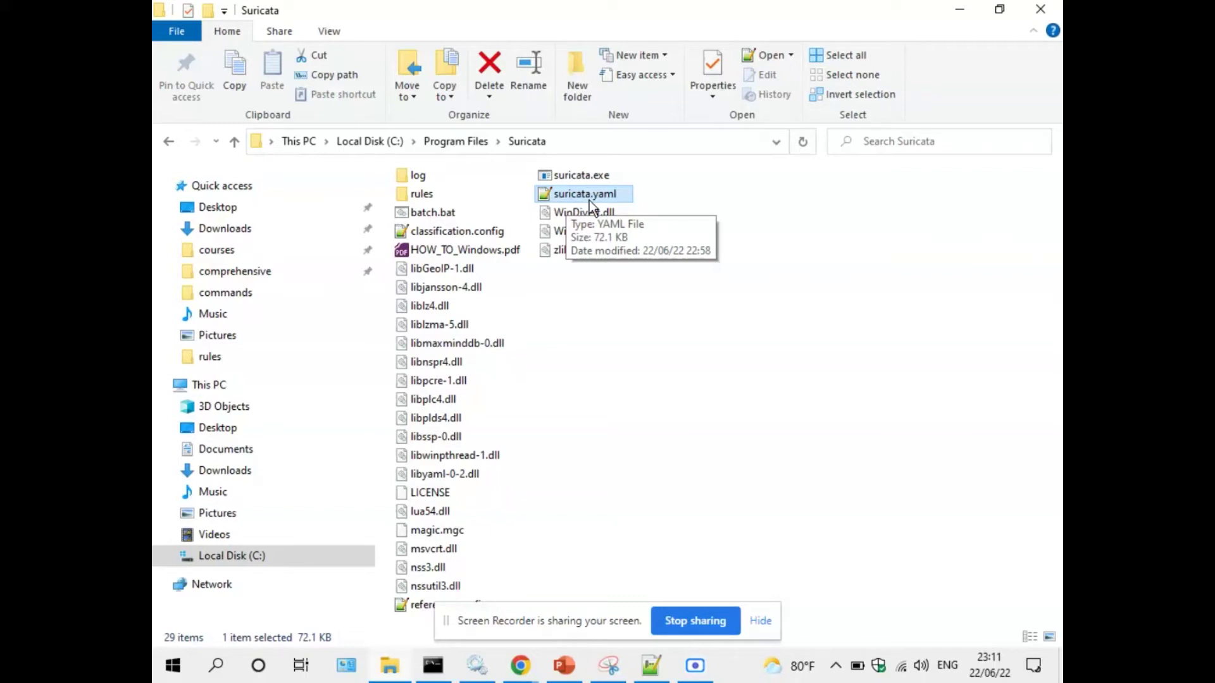
left_click(960, 9)
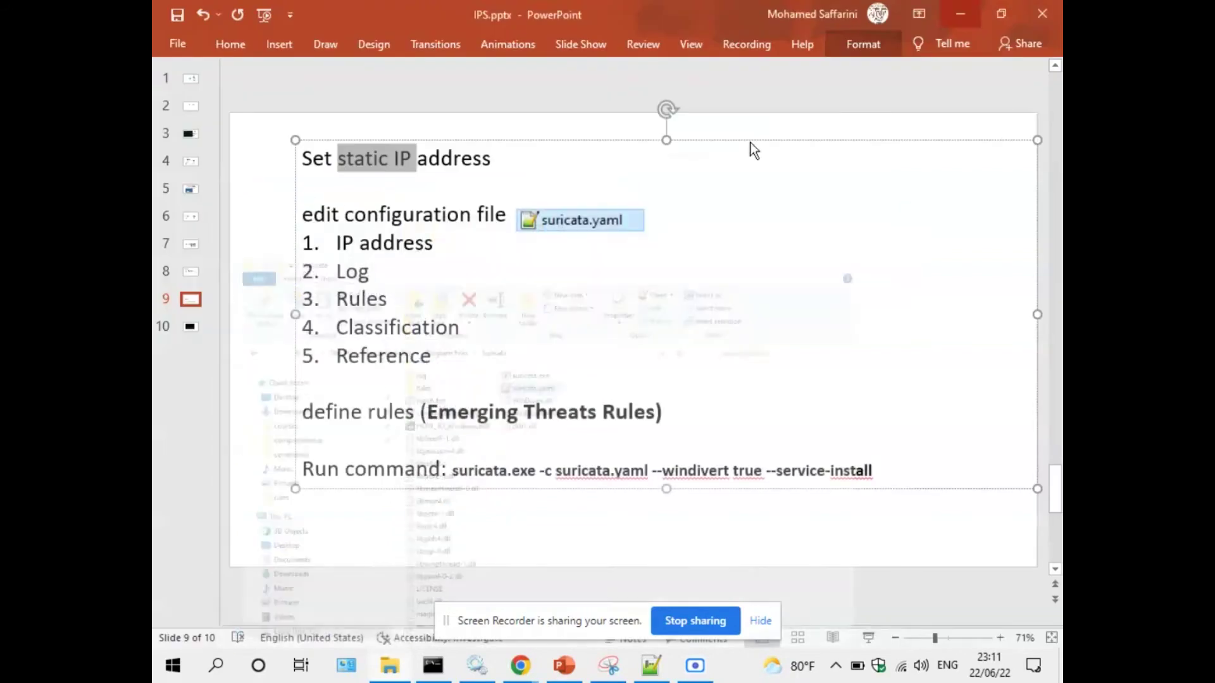
Point out the IP address, Log and Rules checklist items, then return to Chrome's Suricata downloads.
triple_click(346, 243)
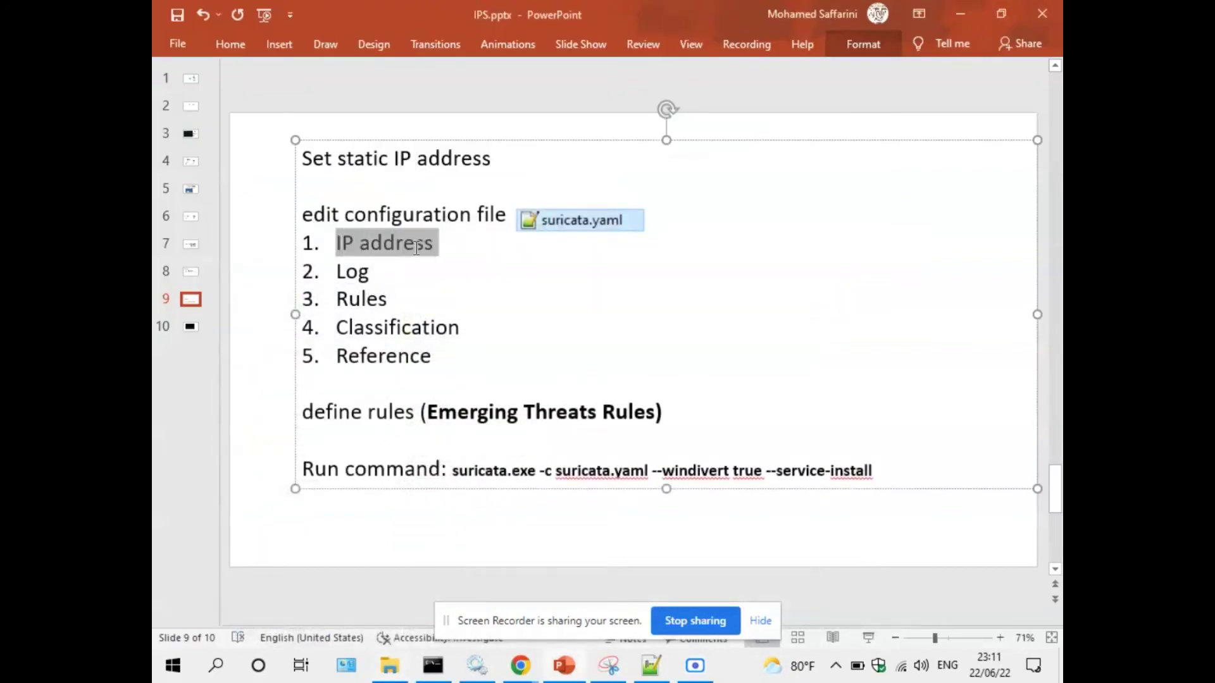
double_click(345, 272)
left_click(393, 272)
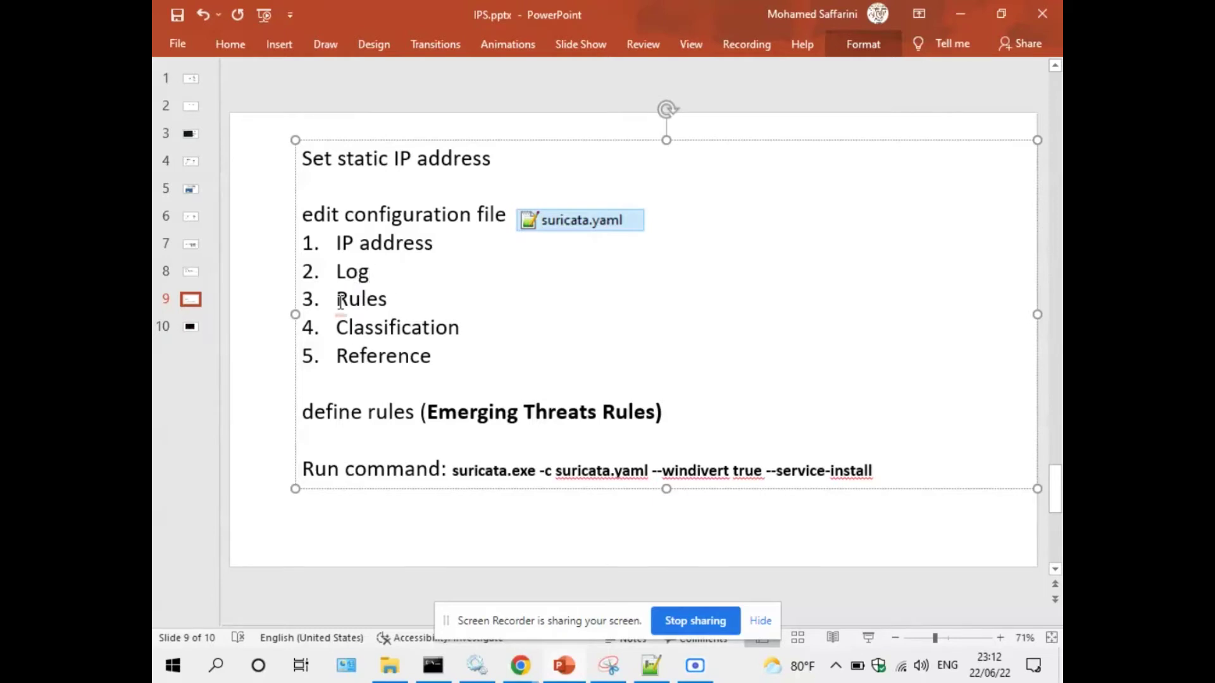
double_click(385, 302)
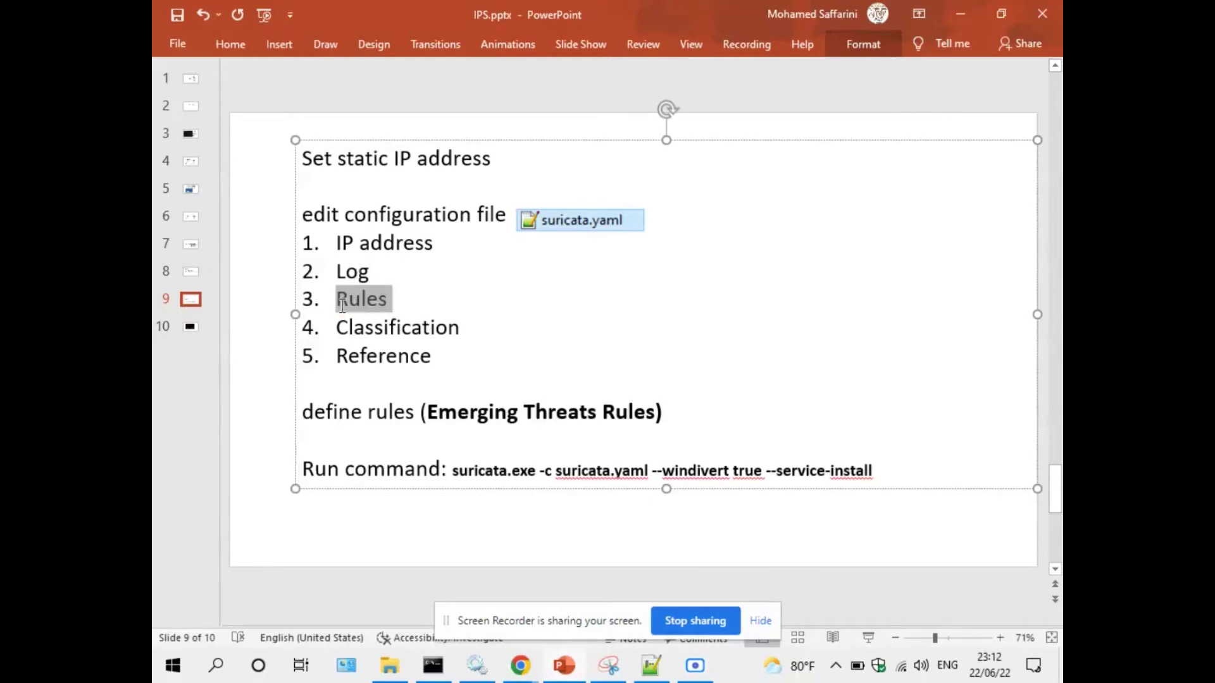
left_click(367, 303)
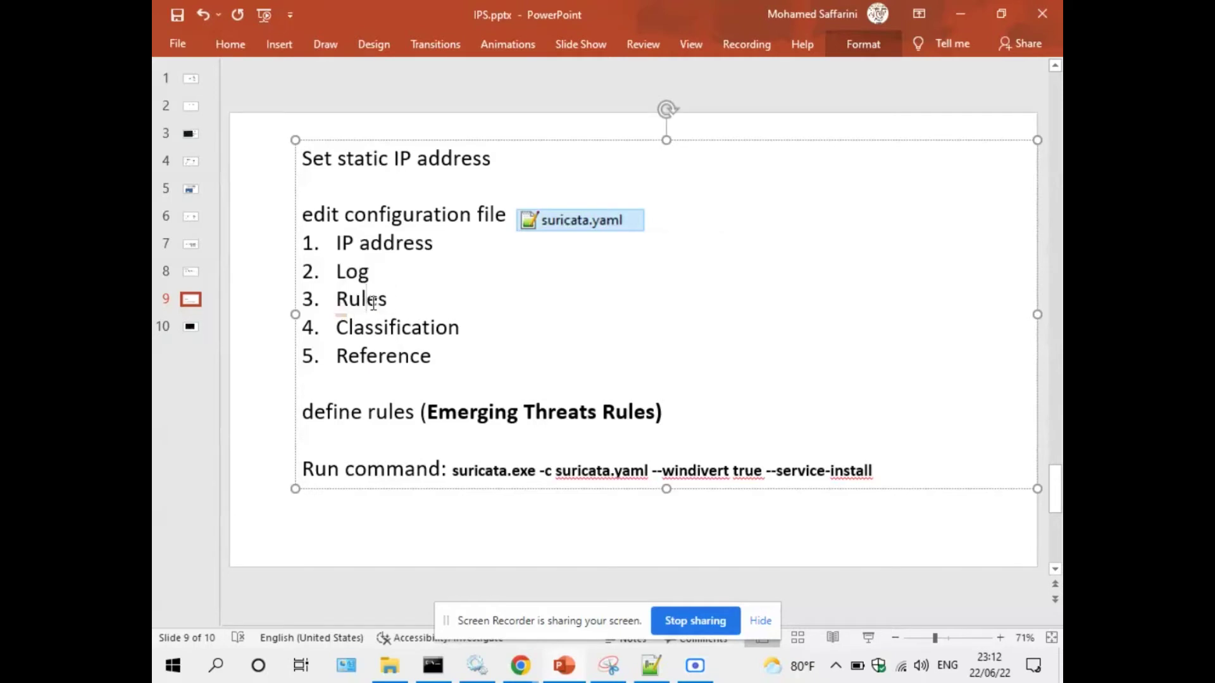
left_click_drag(336, 302, 388, 303)
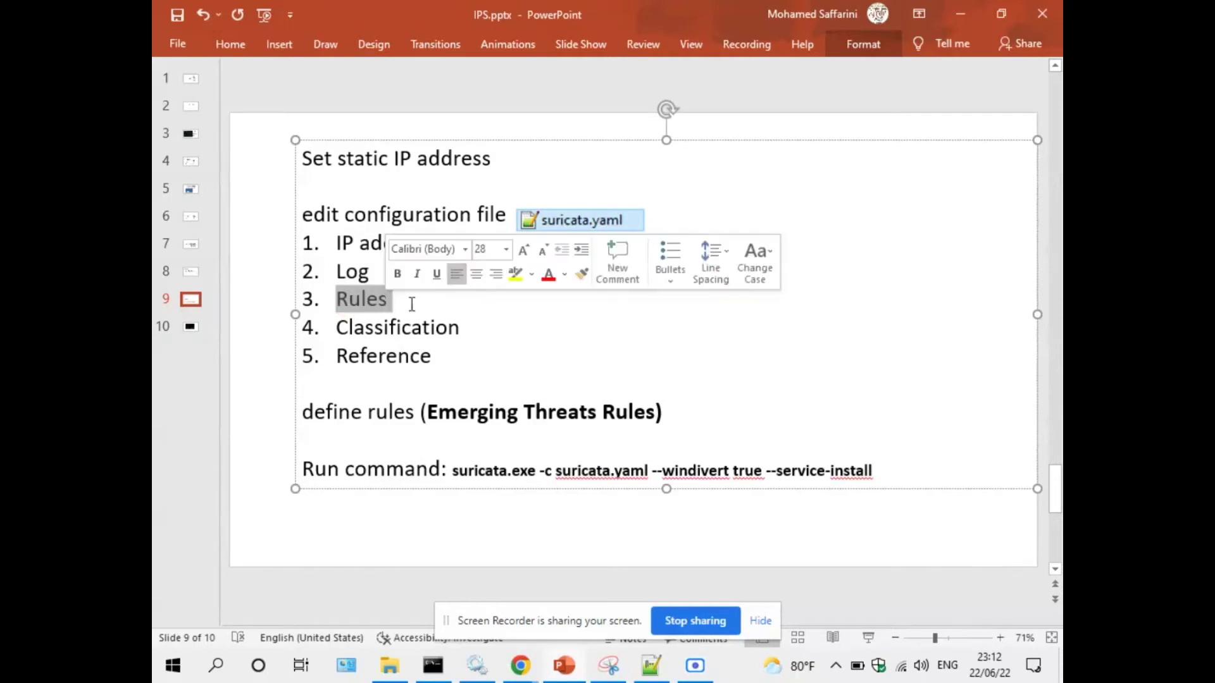
left_click(387, 305)
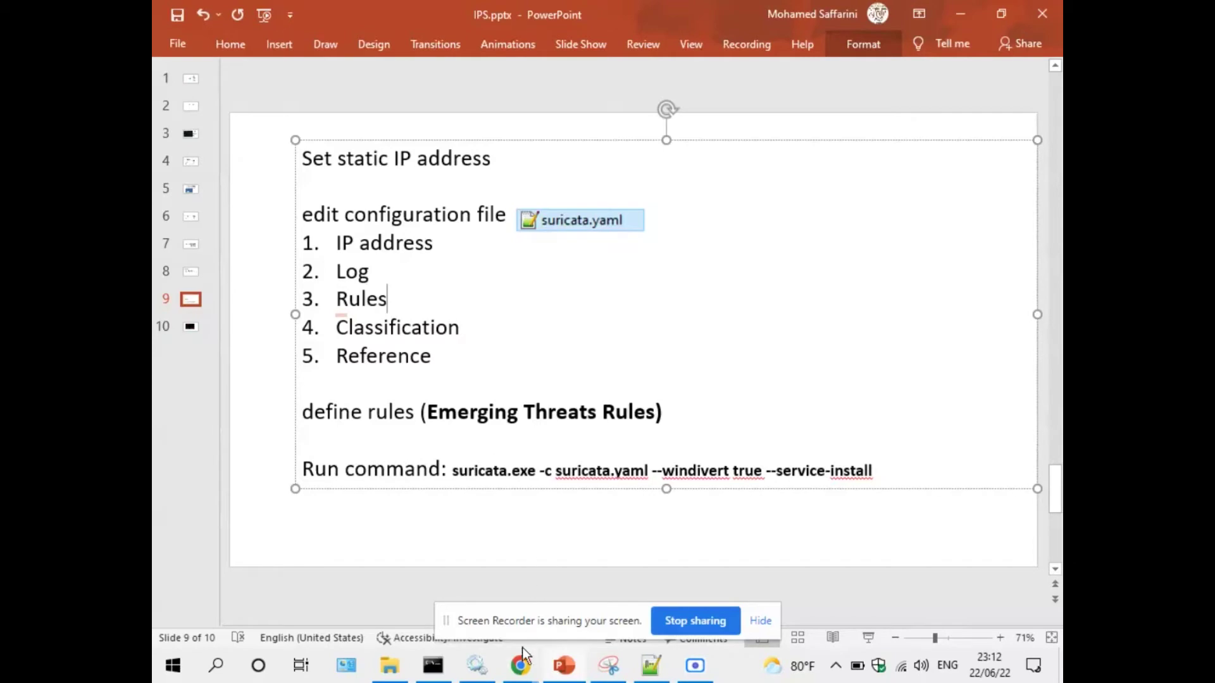
mouse_move(521, 663)
left_click(481, 607)
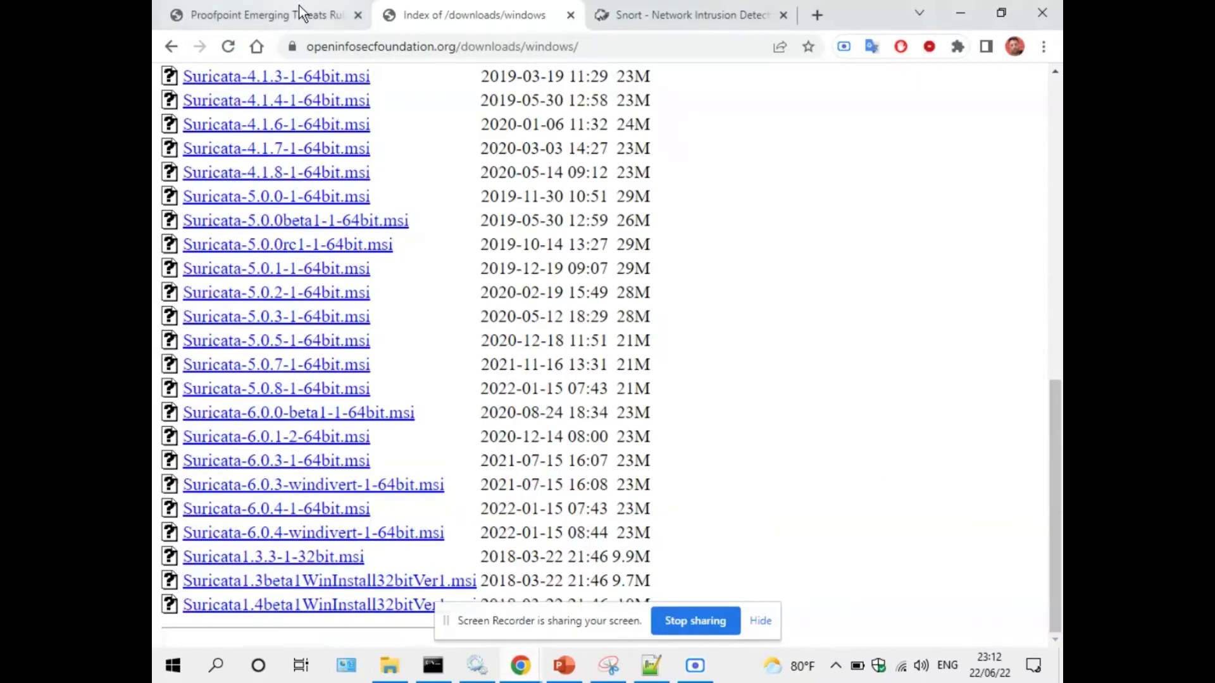
Scroll through the Emerging Threats suricata-5.0 open rules index, ending at the top.
left_click(299, 8)
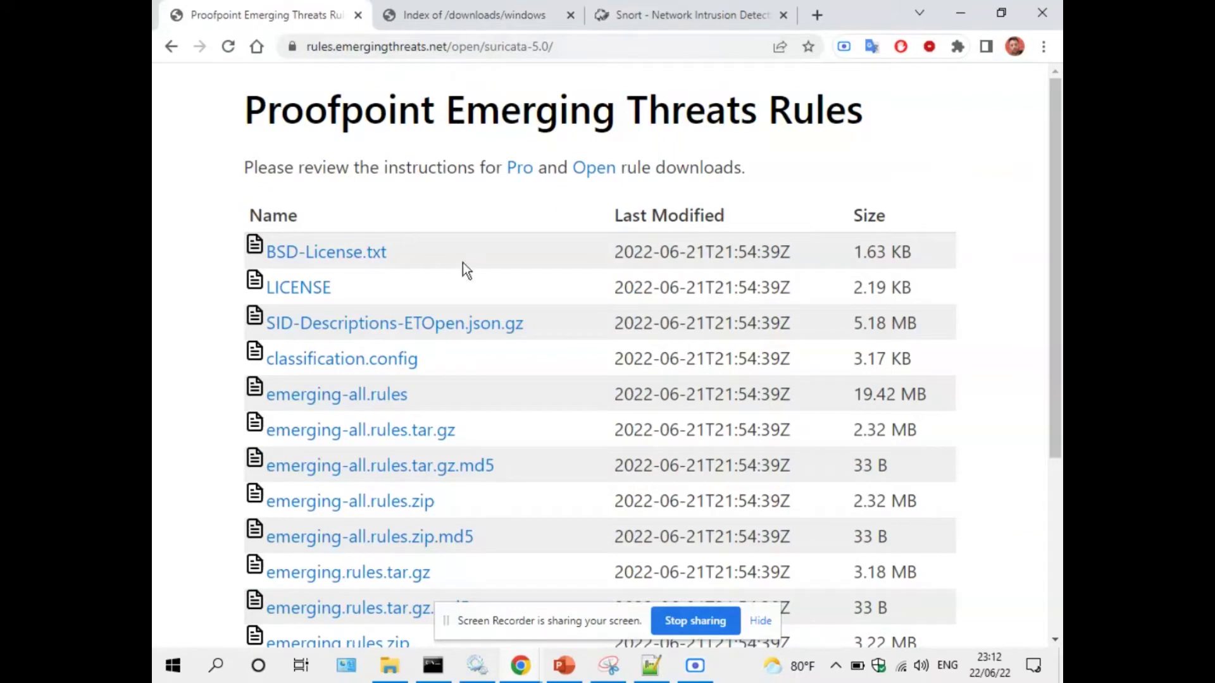
scroll(440, 312, "down", 1)
scroll(440, 311, "down", 3)
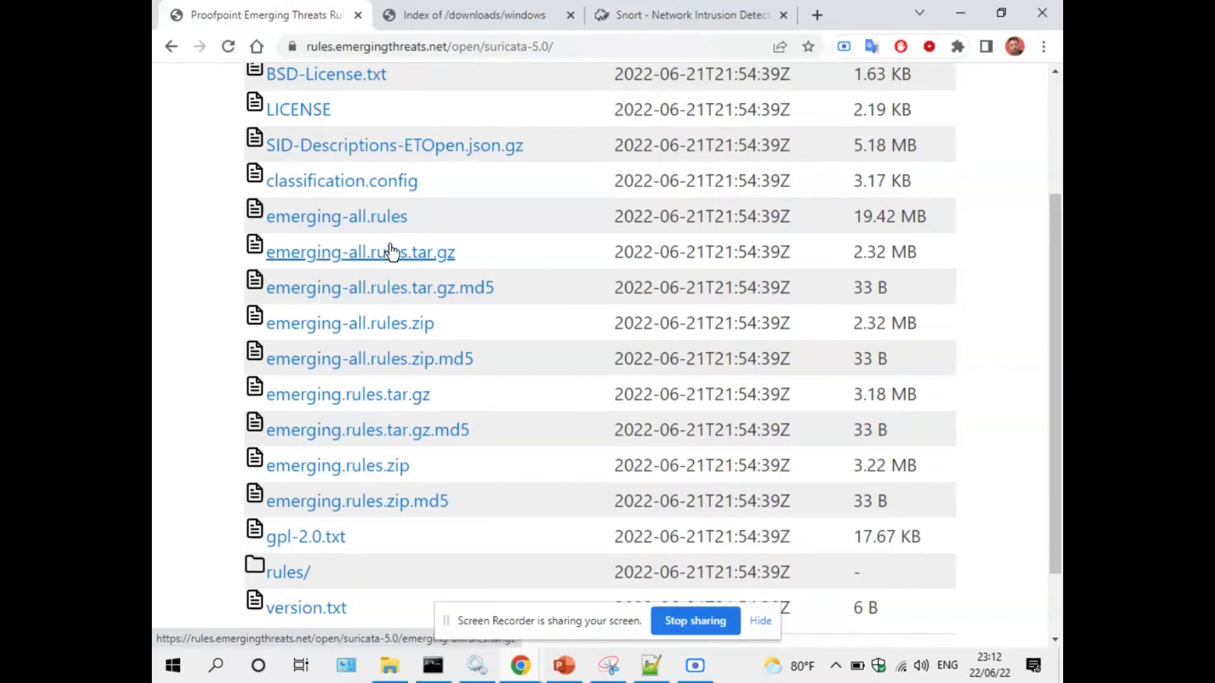
scroll(387, 227, "up", 2)
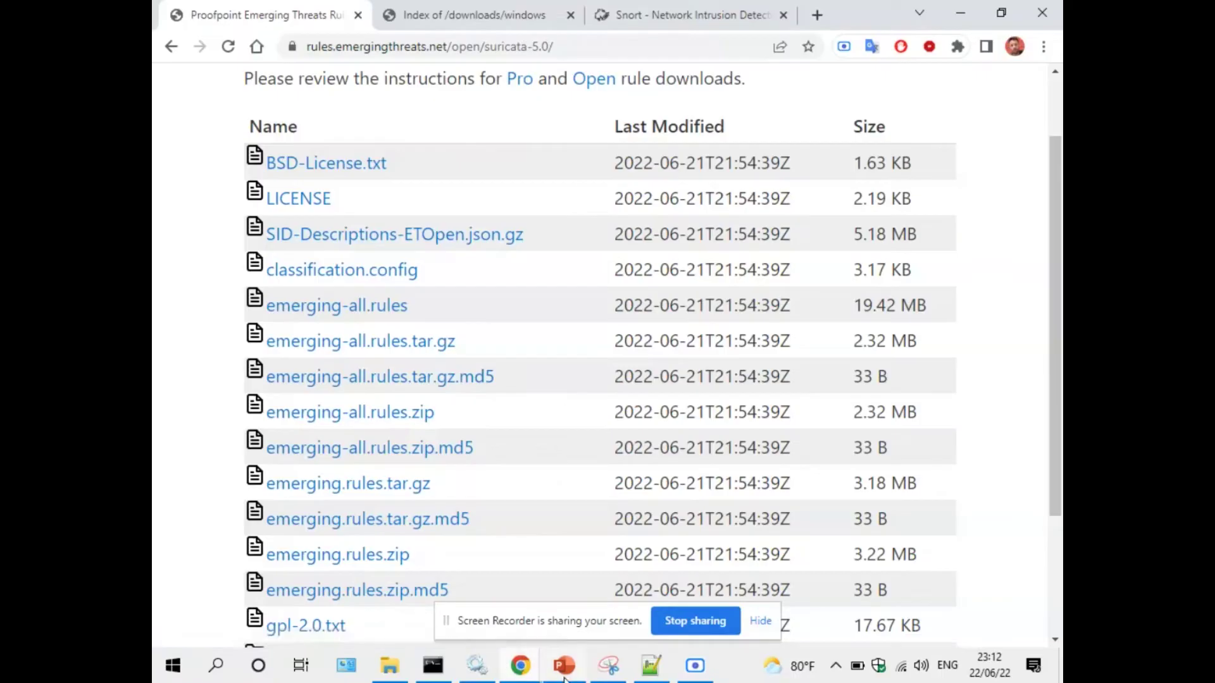
Point out the Rules item on the slide, then return to the Emerging Threats rules page.
key("alt+Tab")
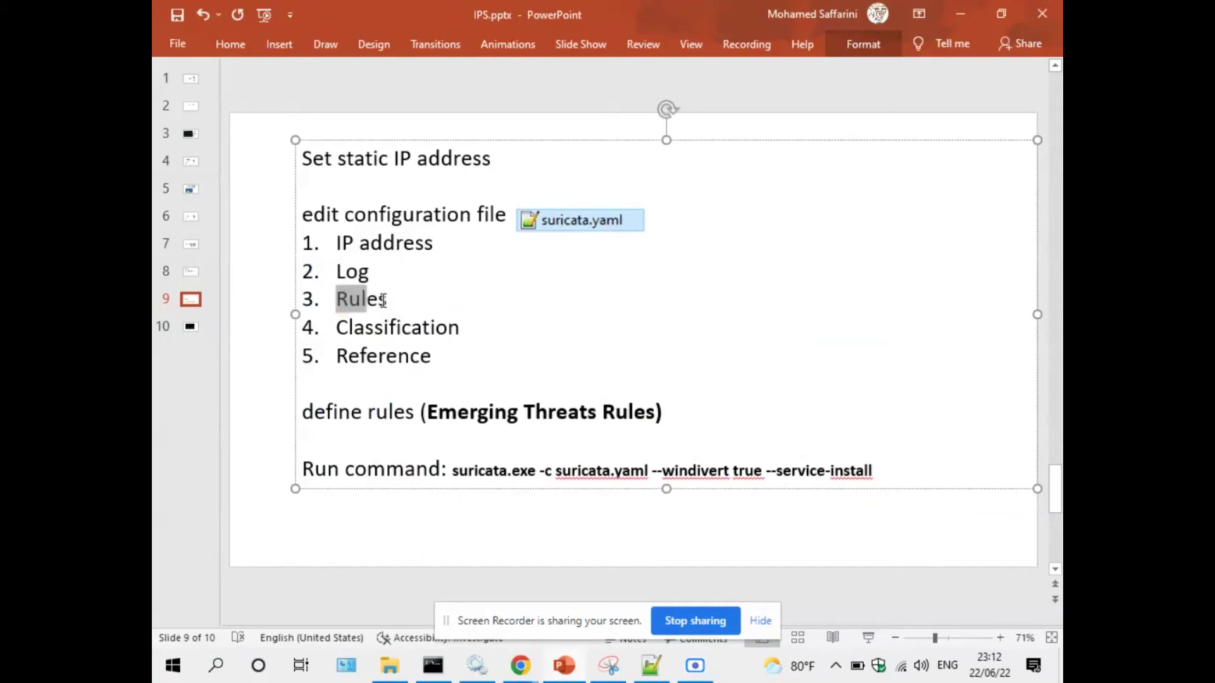
double_click(360, 301)
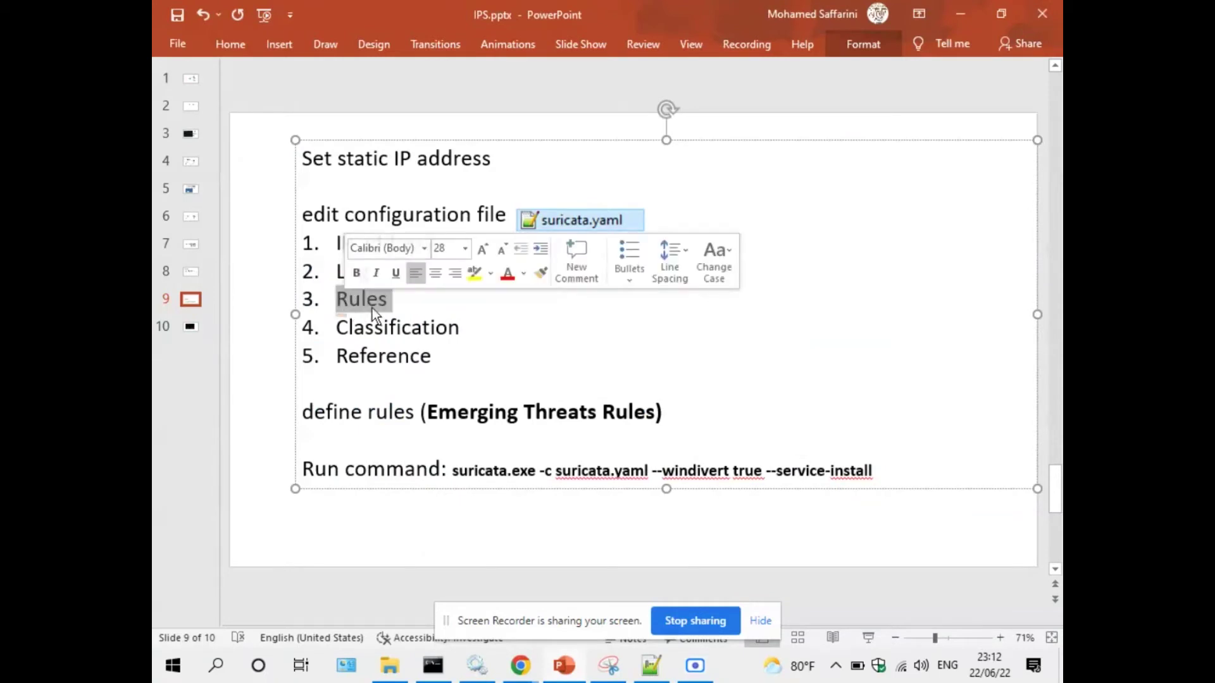
left_click(395, 303)
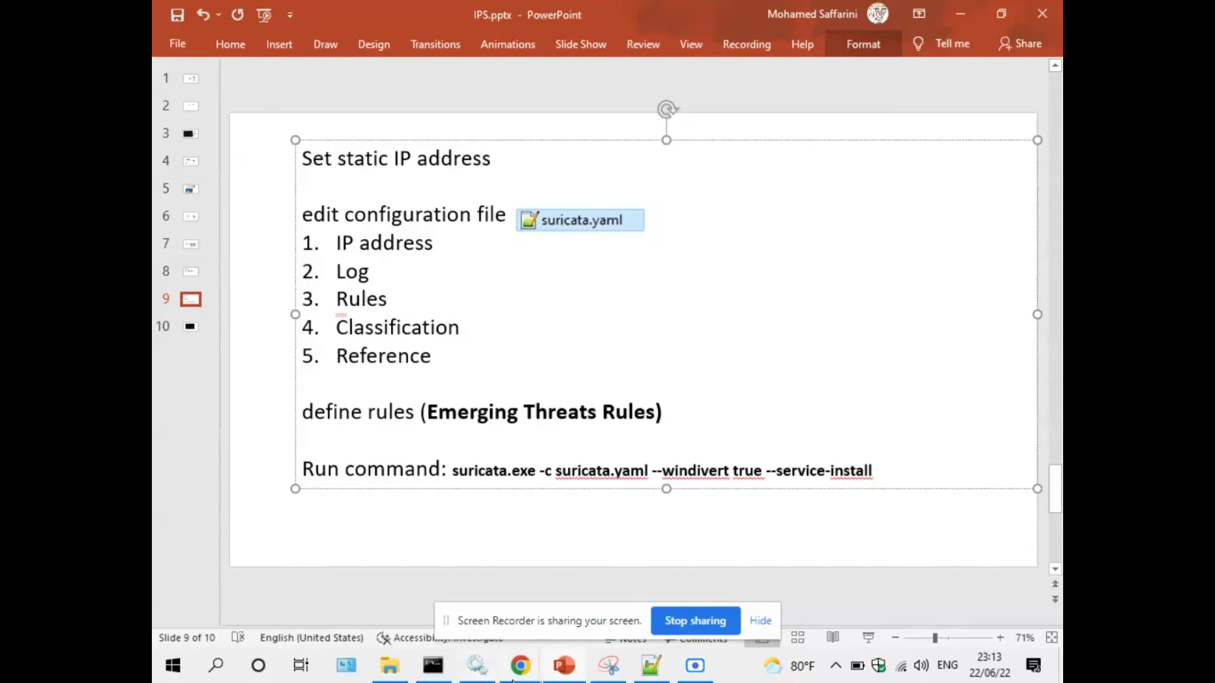
mouse_move(520, 666)
left_click(452, 500)
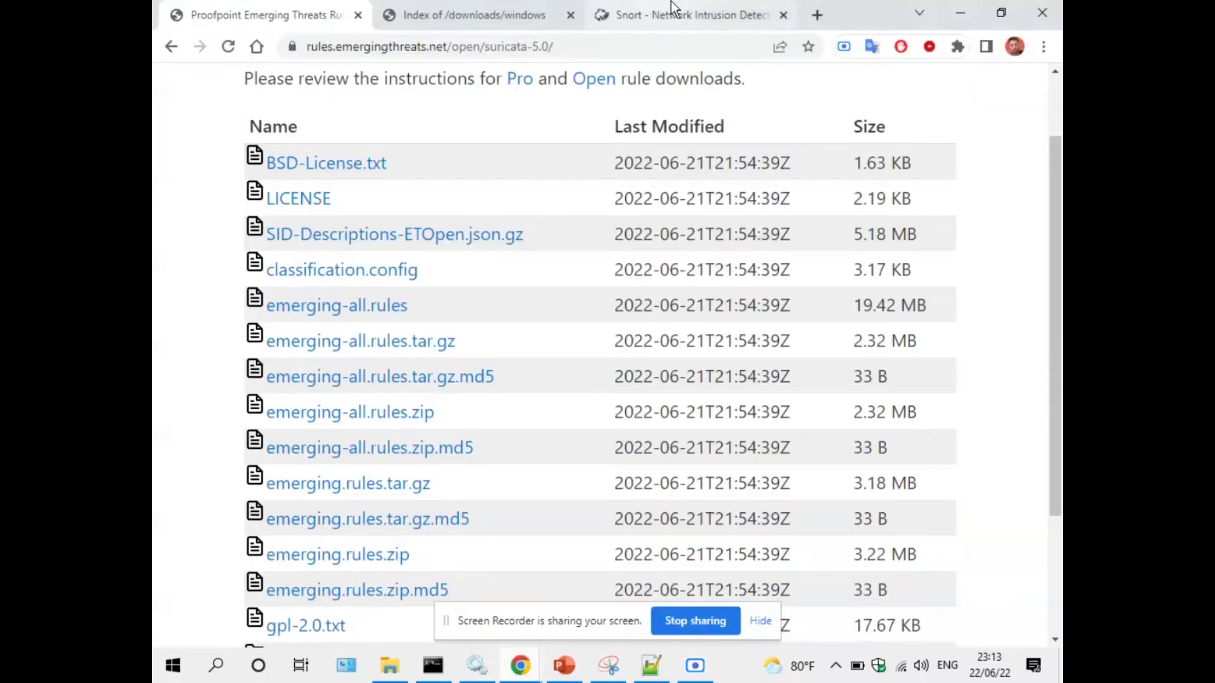
Show snort.org's rule downloads with Community, Registered and Subscription rules.
left_click(670, 8)
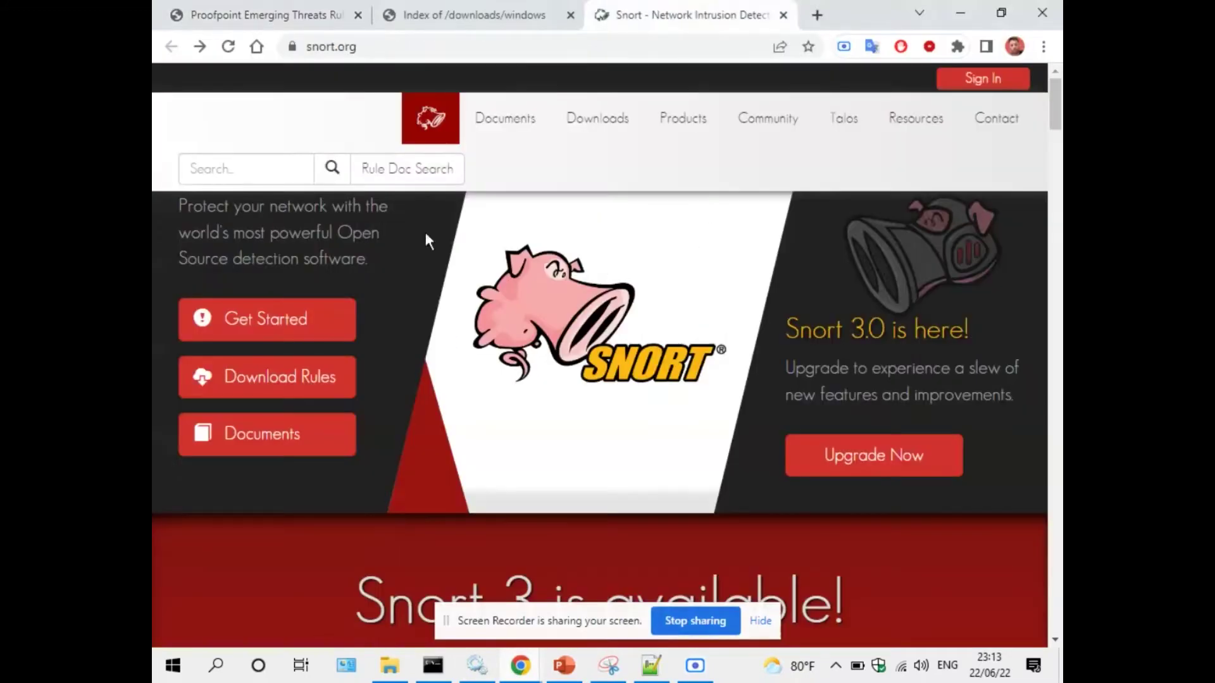
left_click(299, 389)
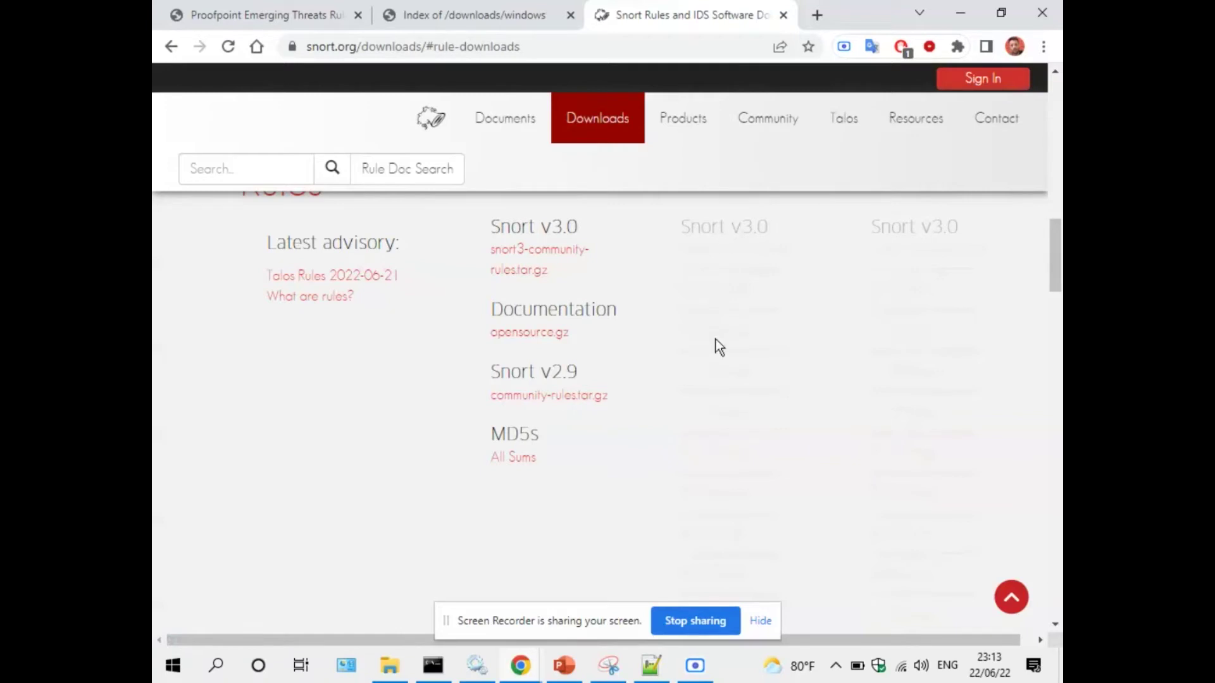
scroll(716, 237, "up", 3)
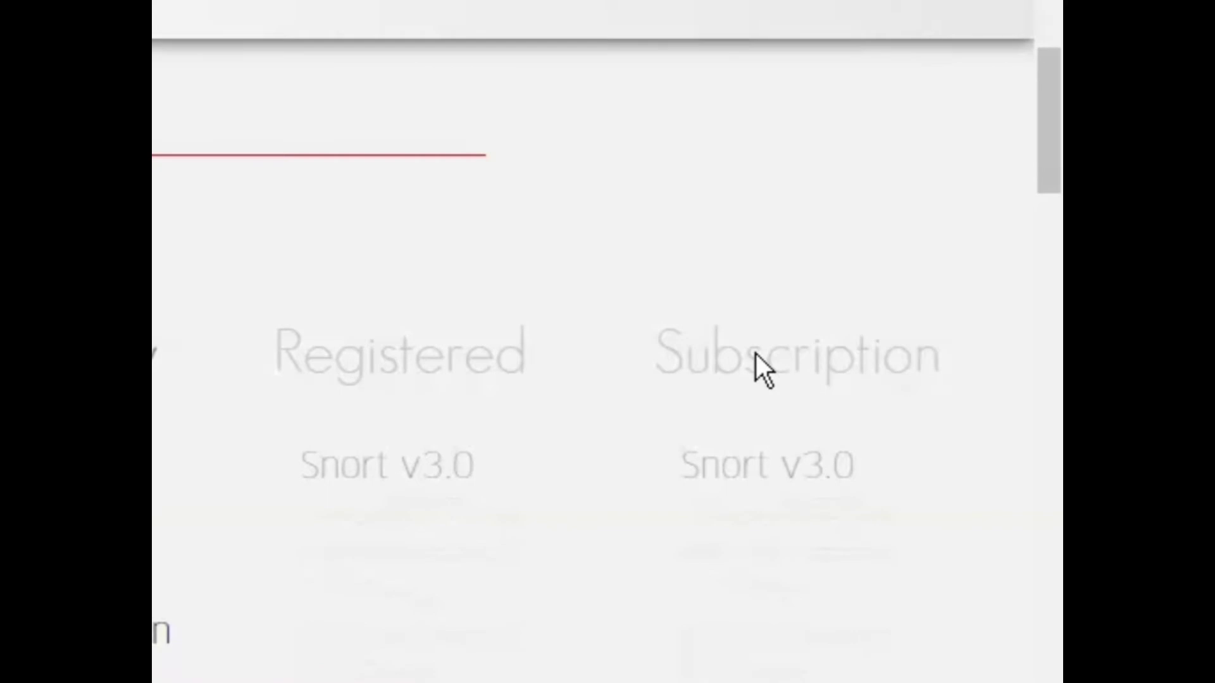
Return to slide 9 and point out the Classification item.
left_click(564, 666)
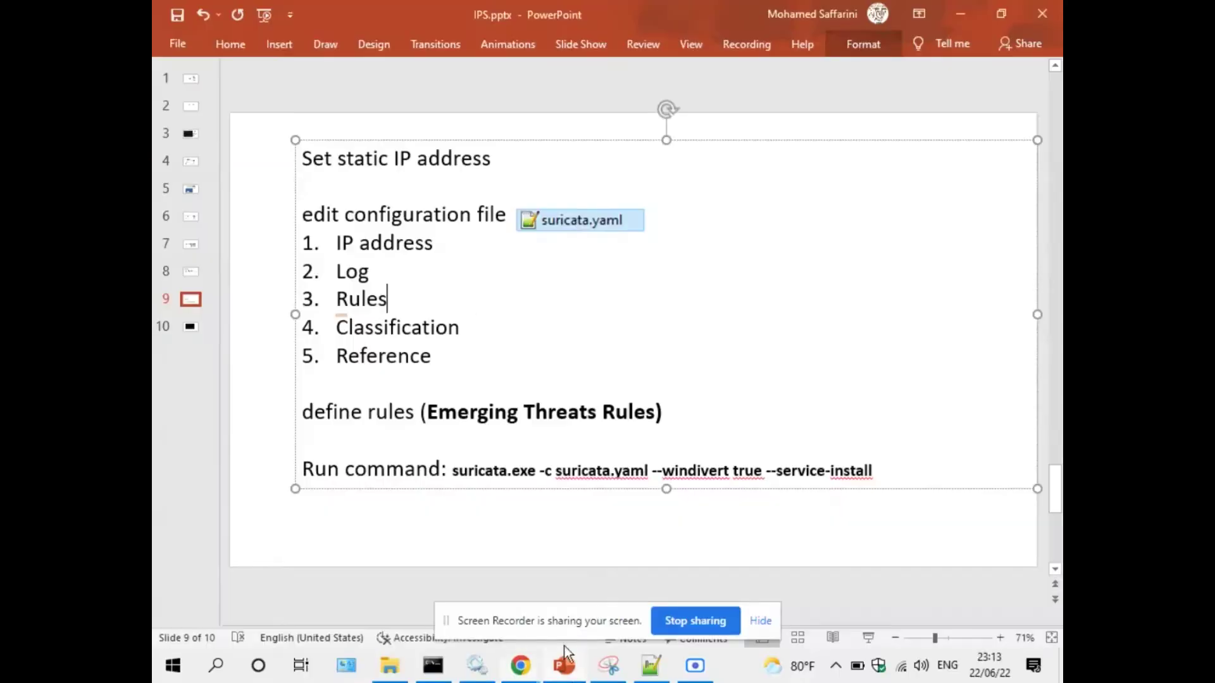
double_click(411, 334)
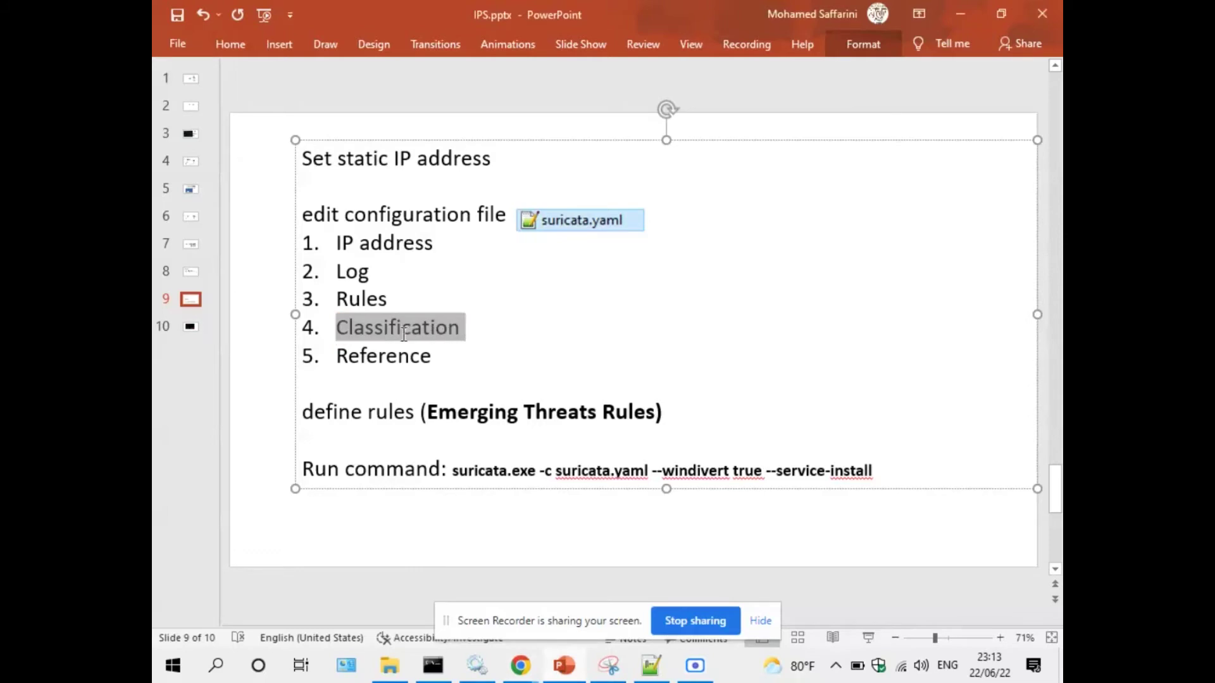
left_click(388, 327)
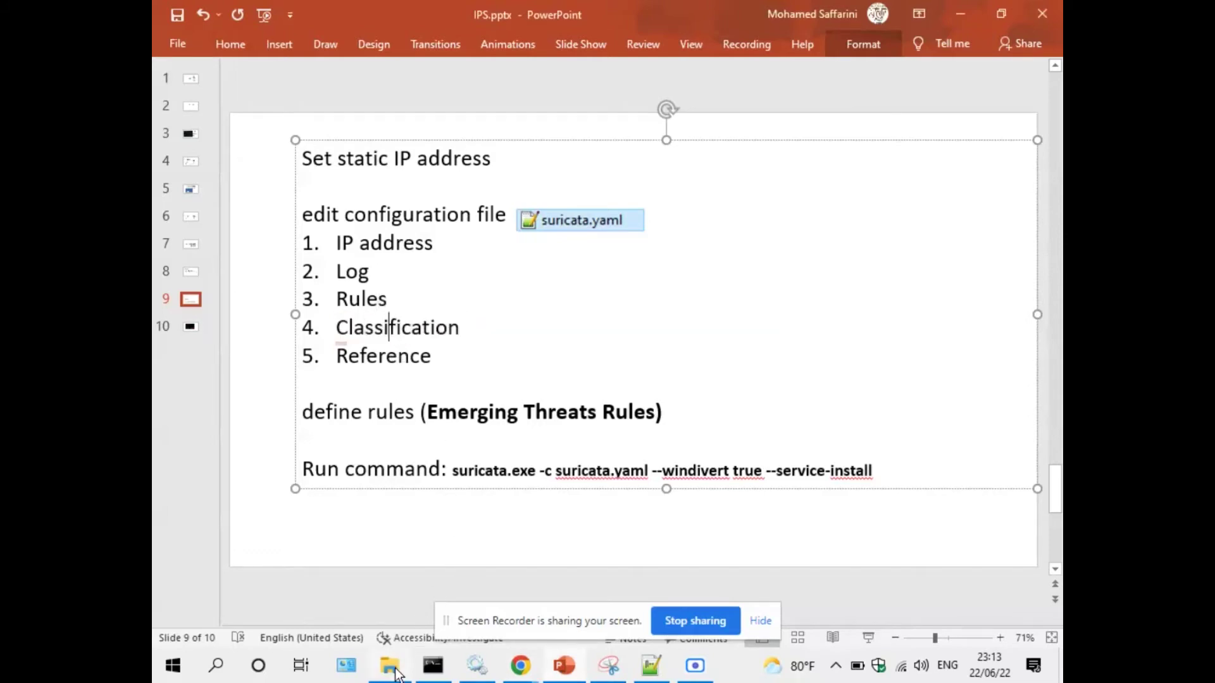
Pick classification.config and reference.config in the Suricata folder, dragging reference.config beside Reference.
left_click(397, 669)
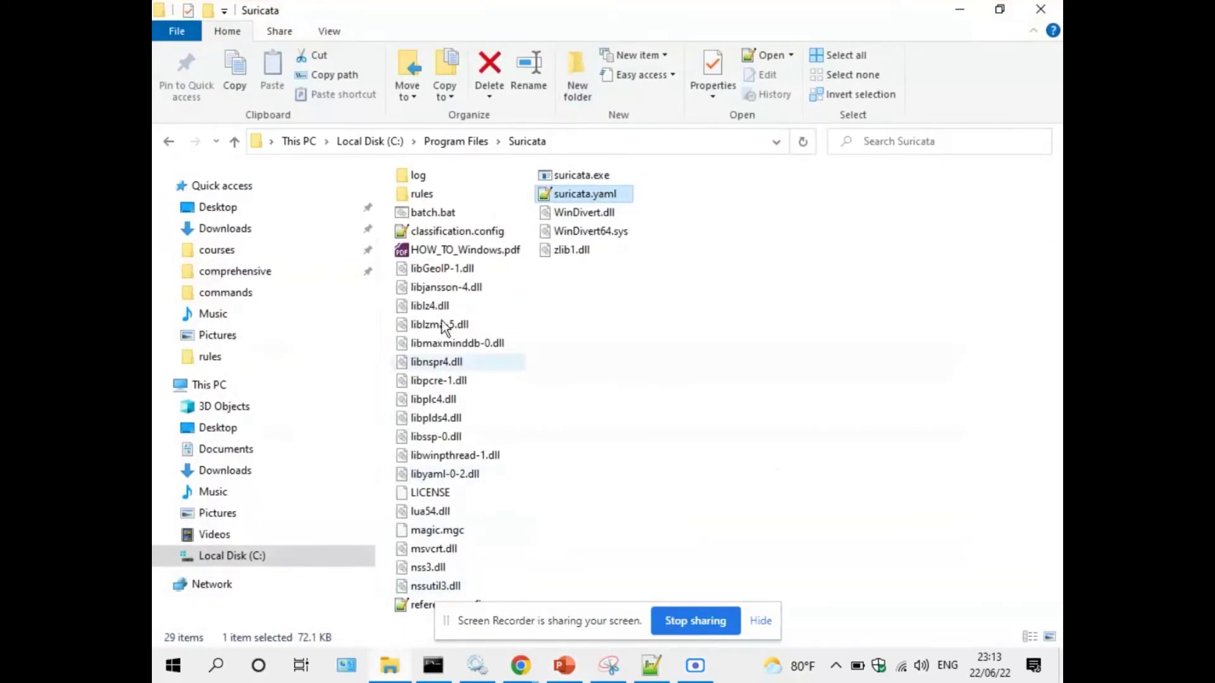
left_click(443, 231)
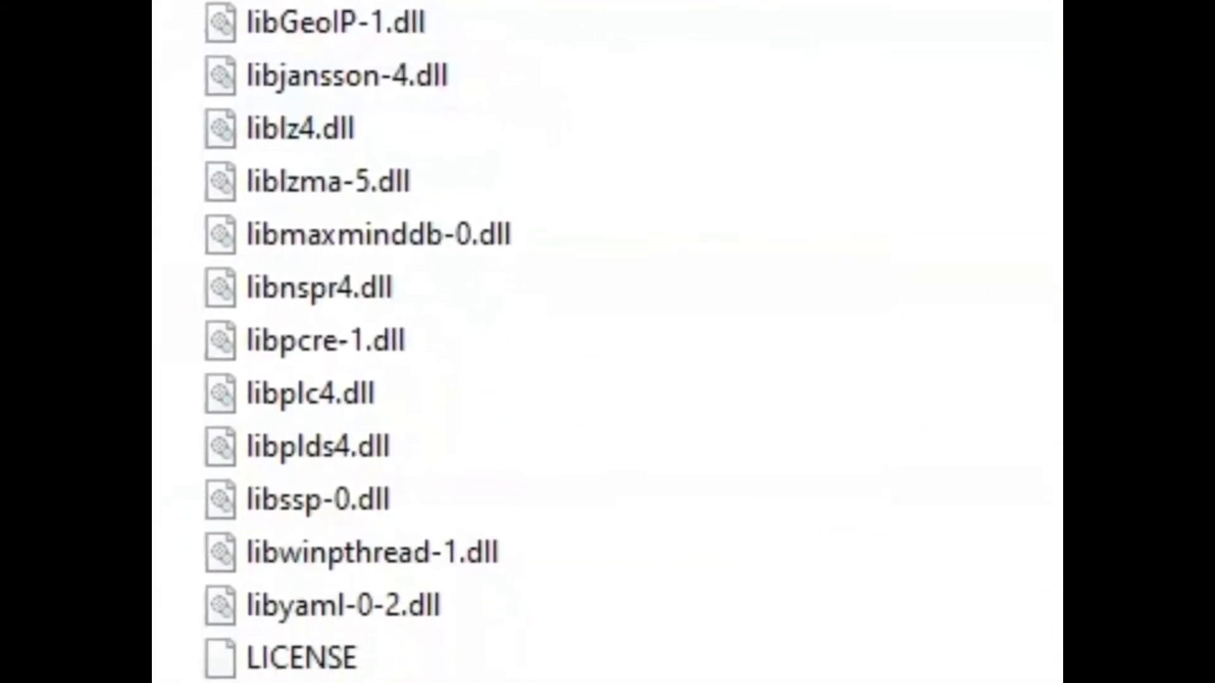
left_click(335, 550)
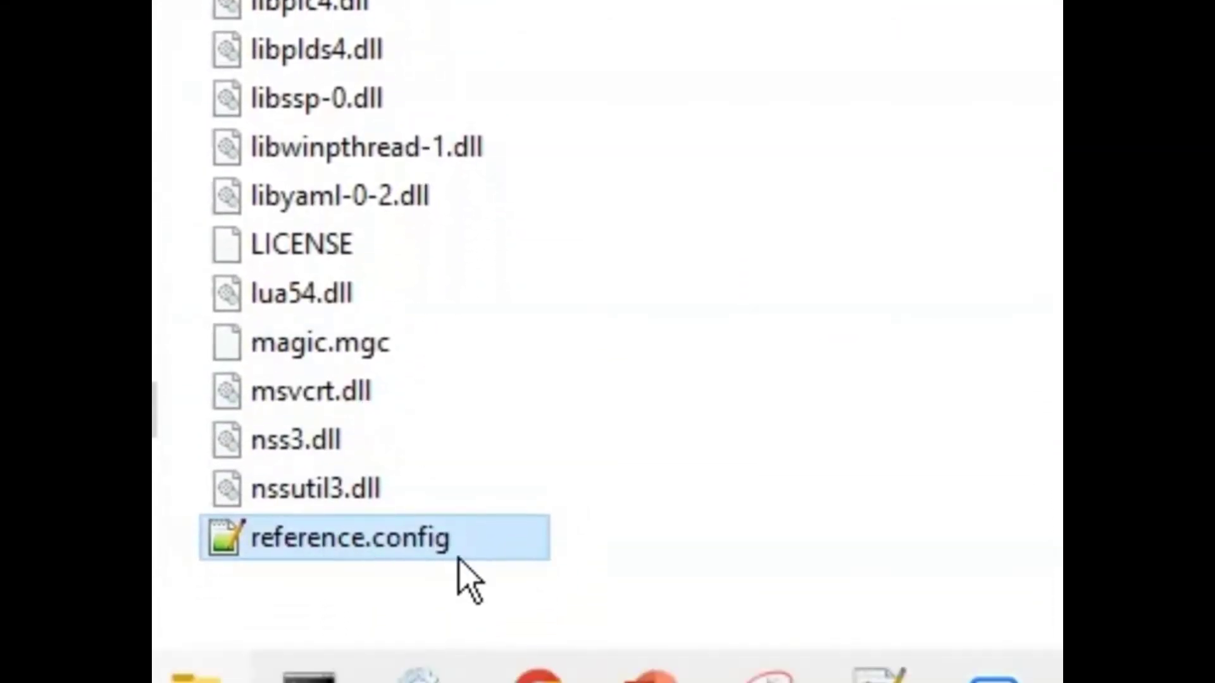
left_click_drag(458, 558, 439, 355)
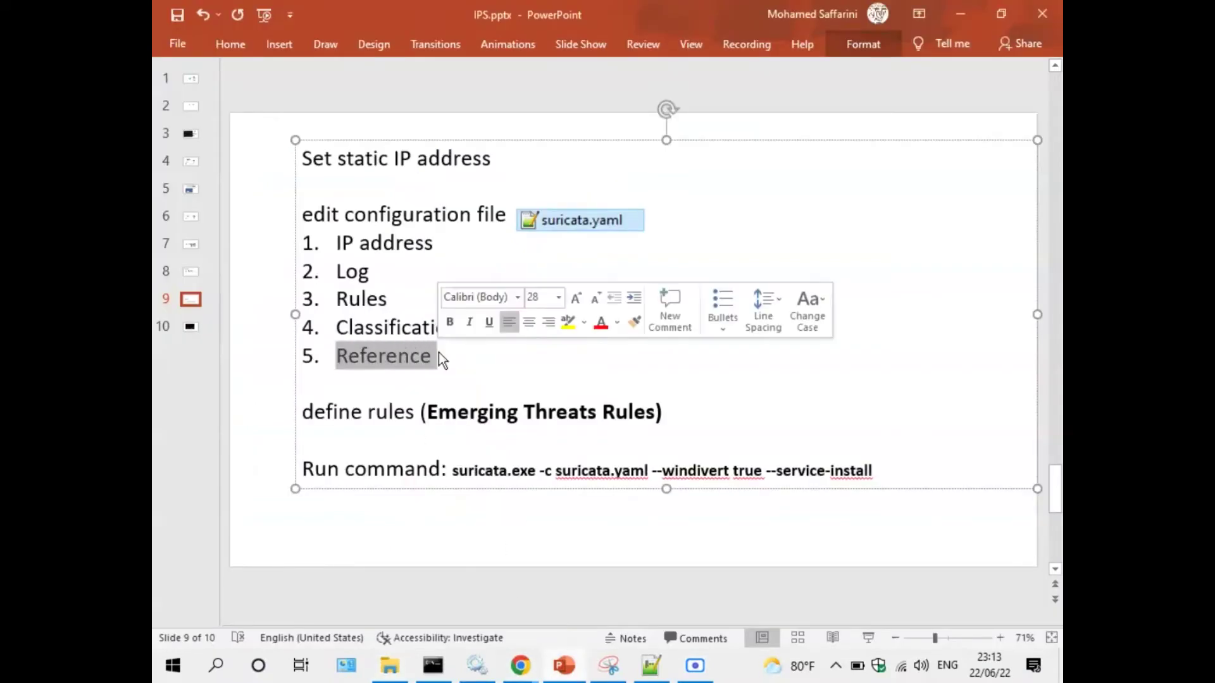
left_click(423, 386)
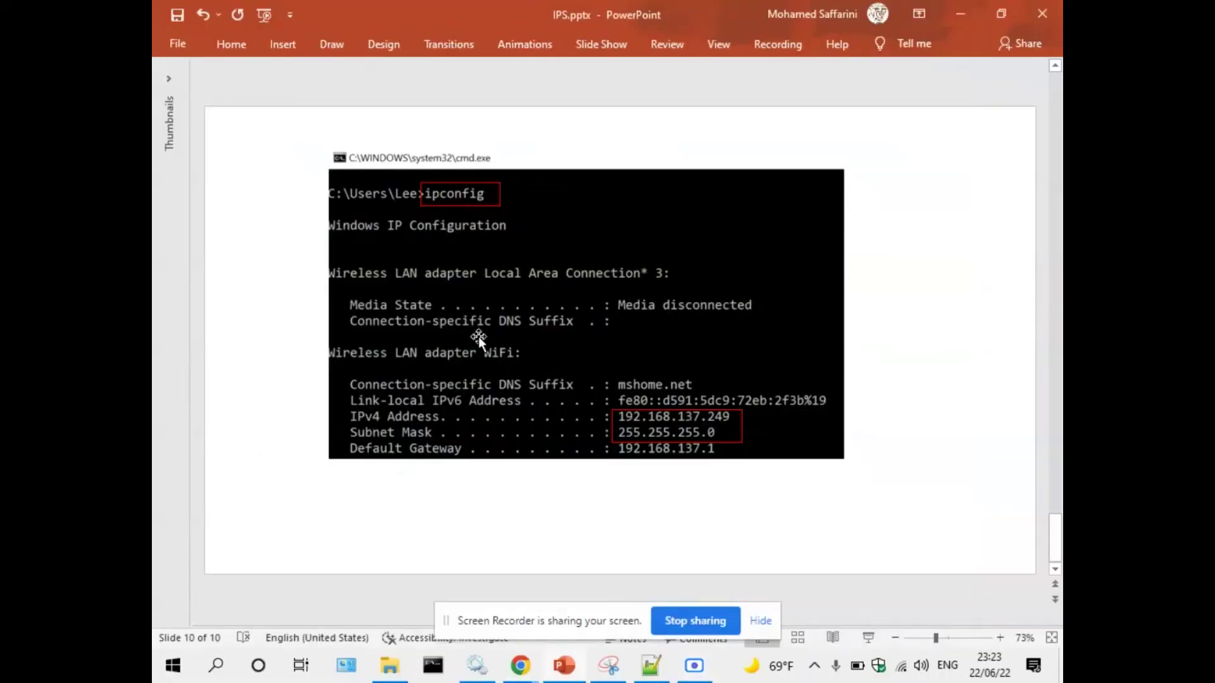
left_click(761, 621)
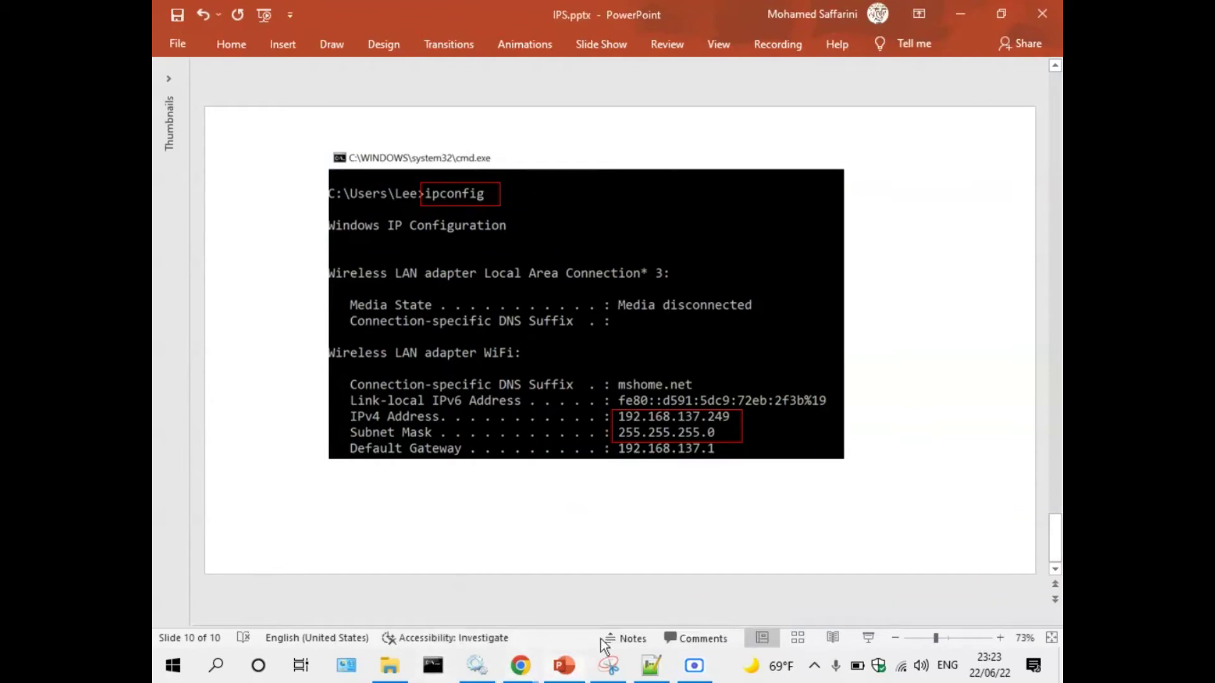
left_click(432, 665)
left_click_drag(329, 130, 347, 193)
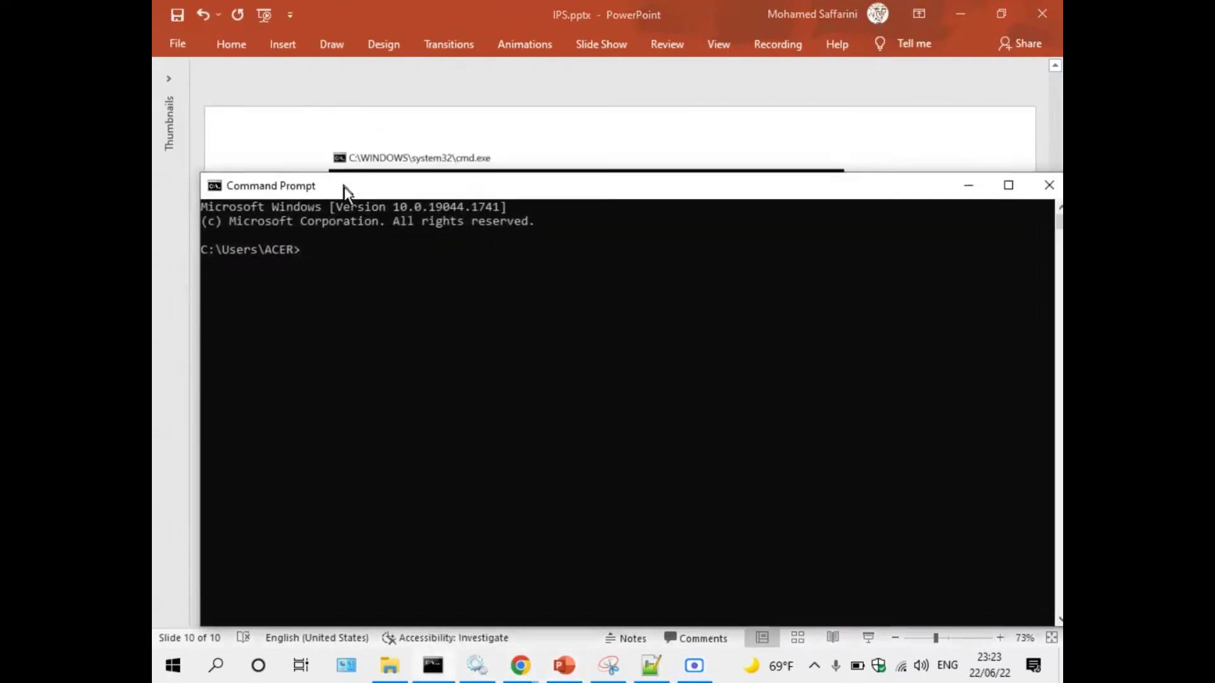
left_click(969, 186)
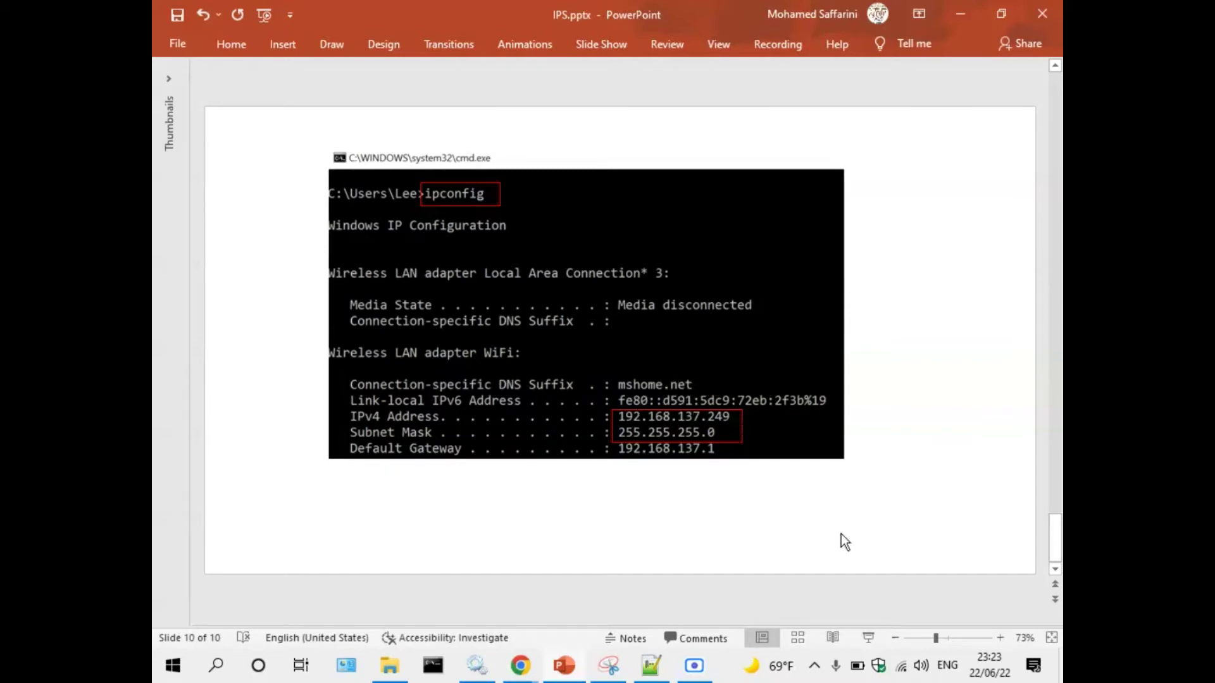
left_click(901, 666)
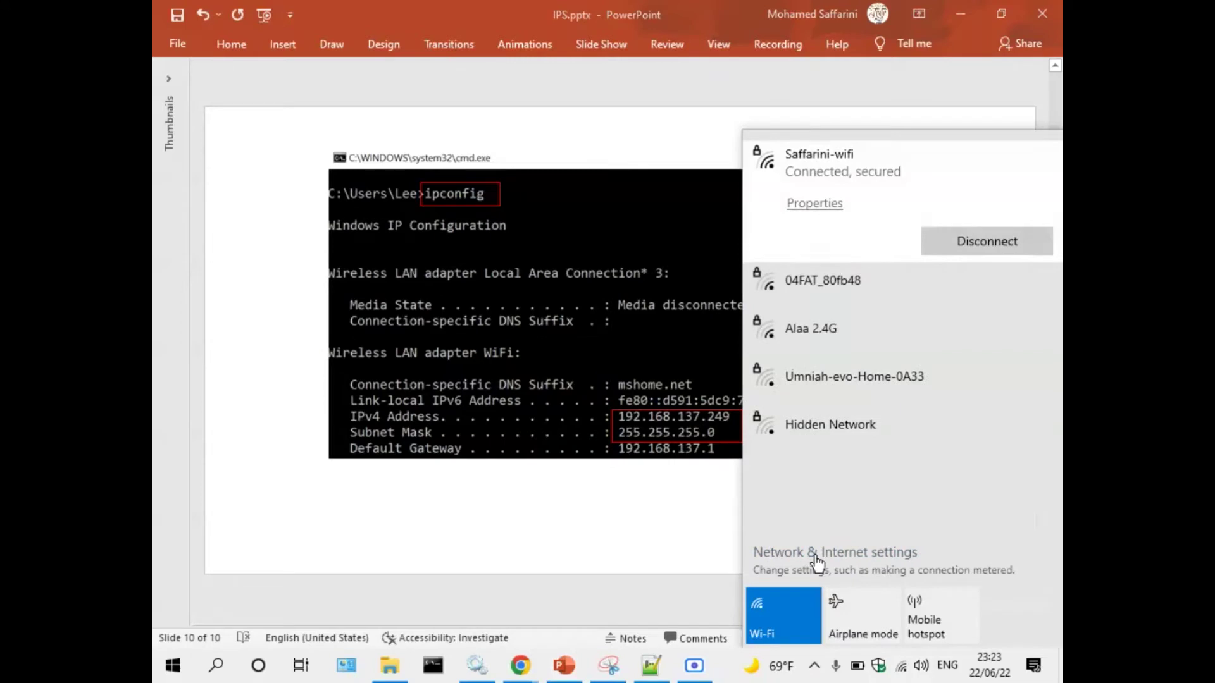
Open the Wi-Fi adapter's IPv4 properties through Network Connections.
left_click(814, 553)
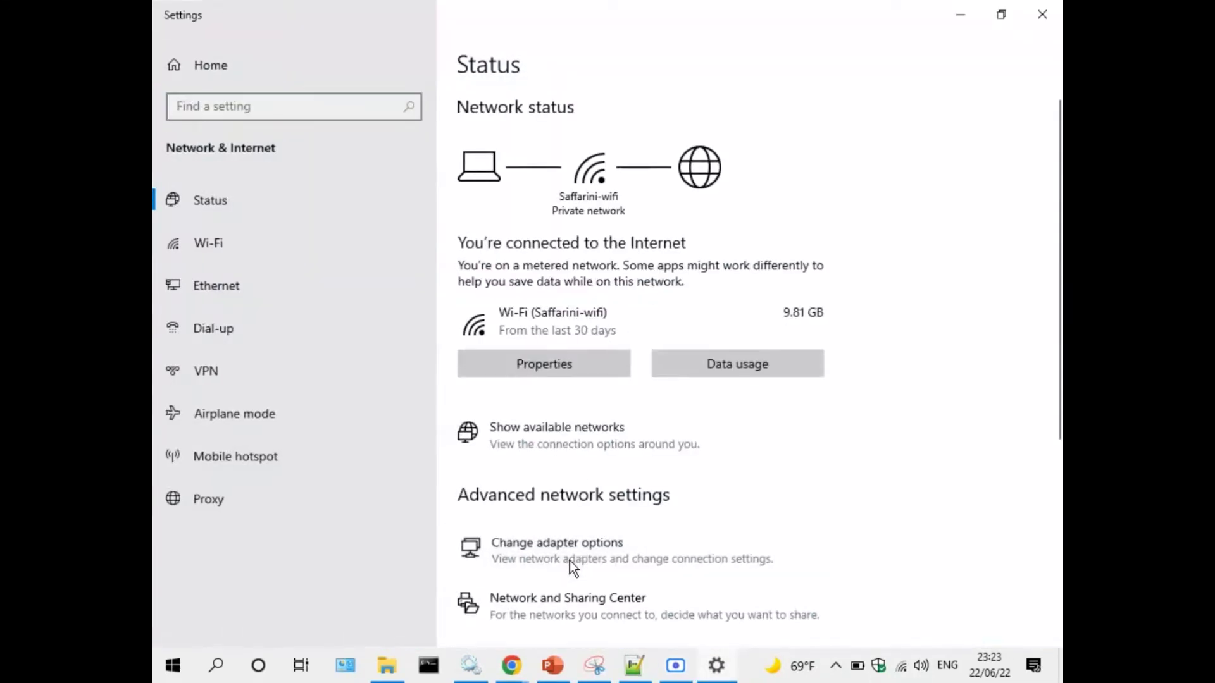
left_click(560, 556)
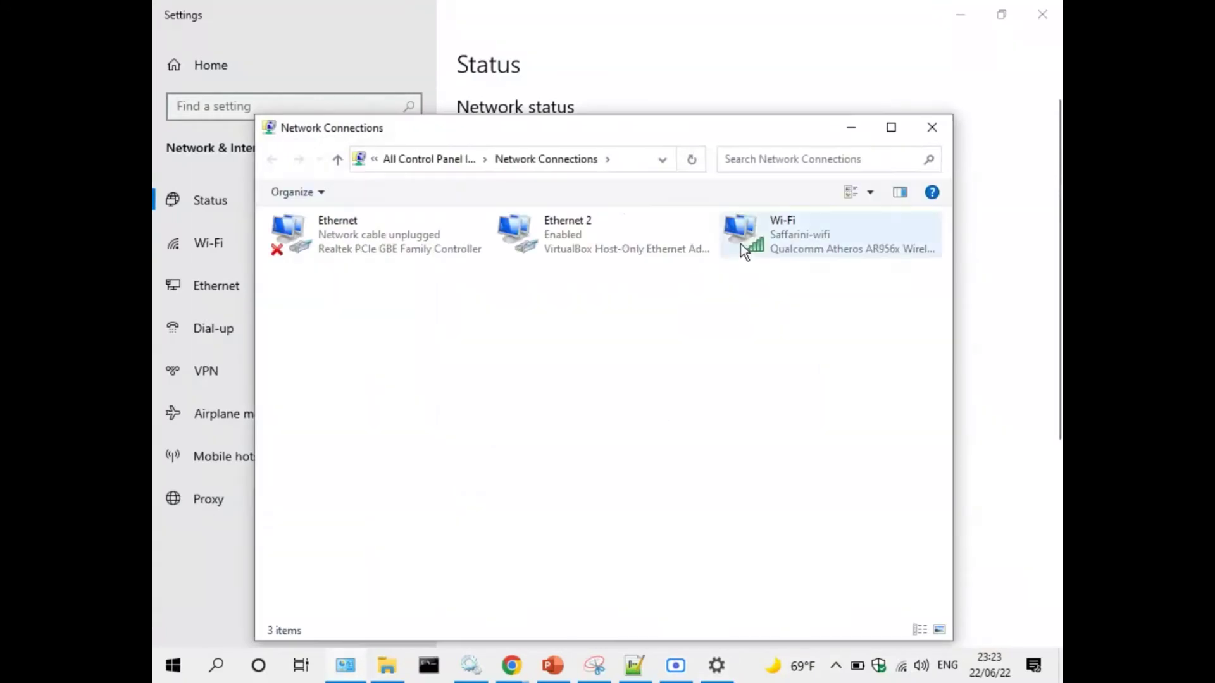
left_click(777, 237)
double_click(795, 233)
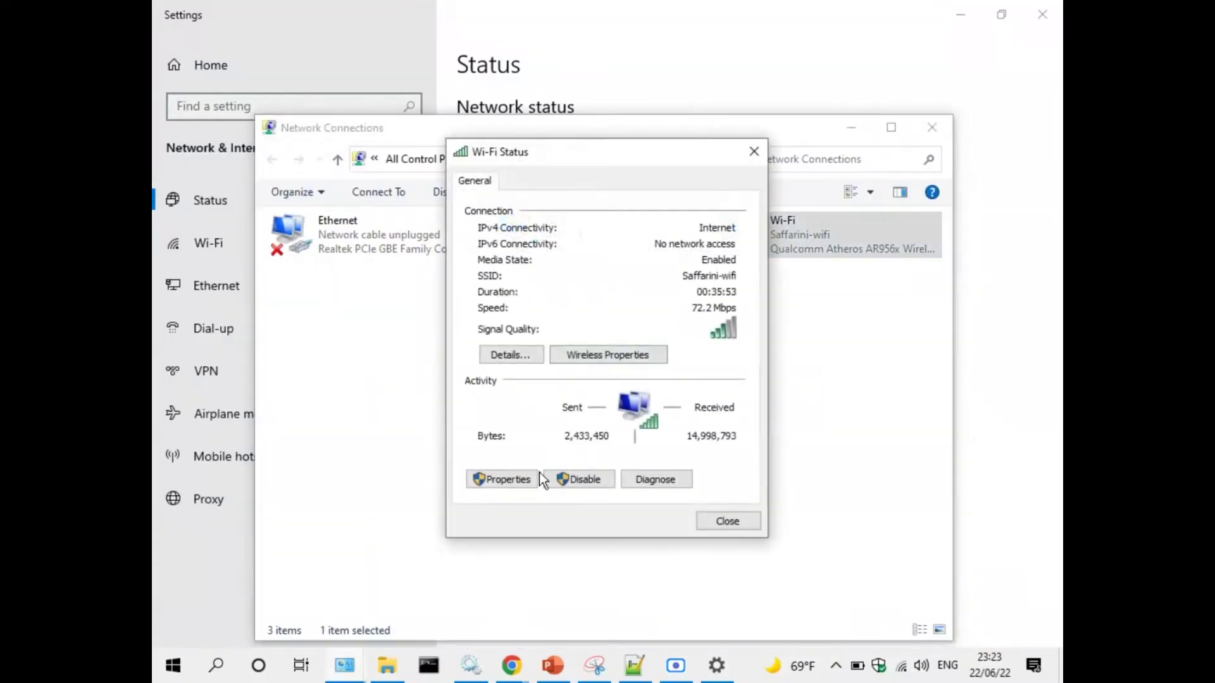
left_click(510, 480)
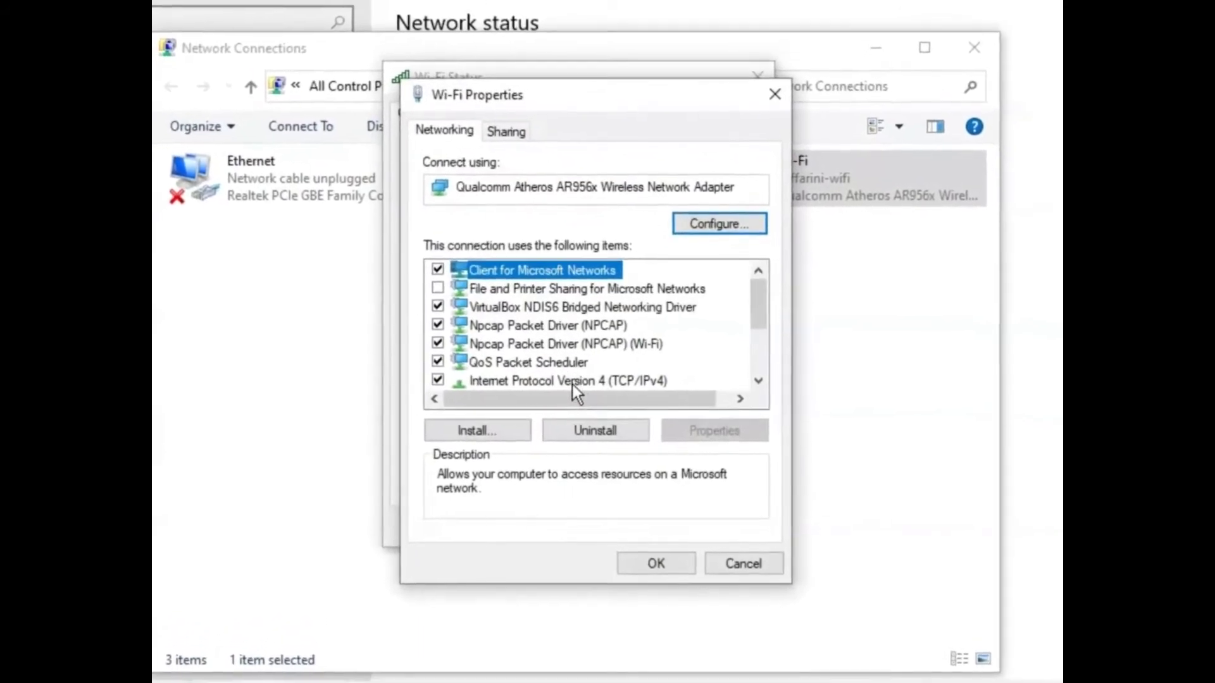
double_click(595, 373)
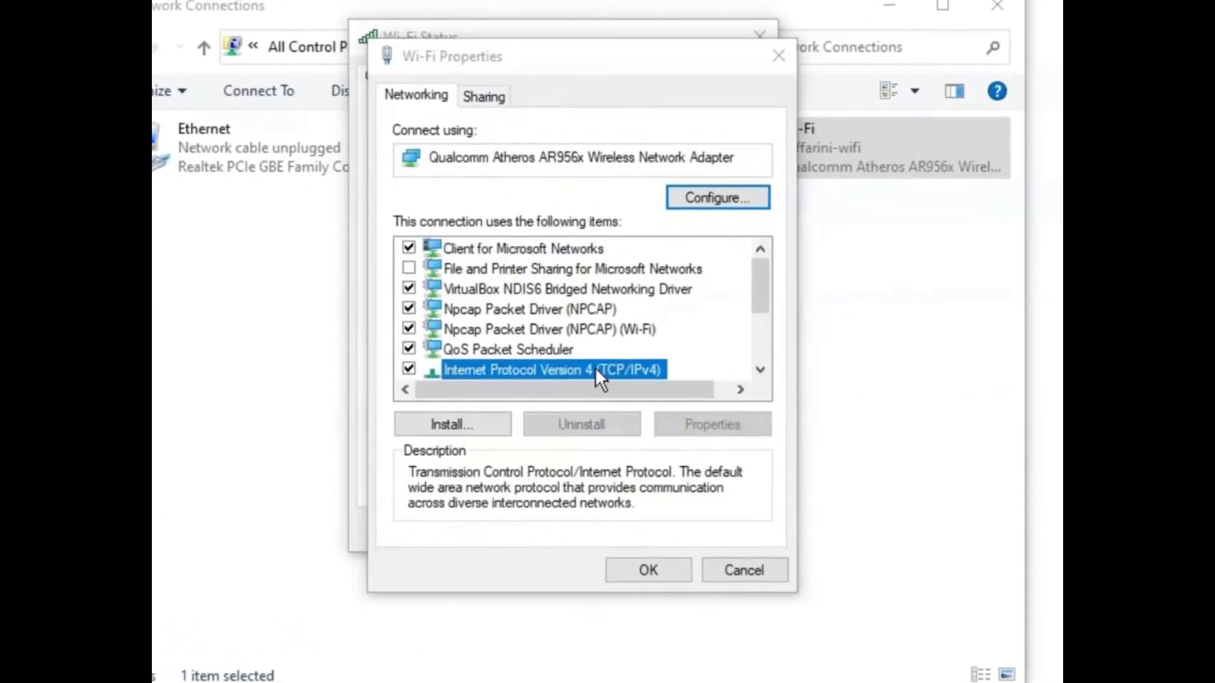
Begin a static IP of 192.168, then cancel unchanged and return to the ipconfig slide.
left_click(493, 321)
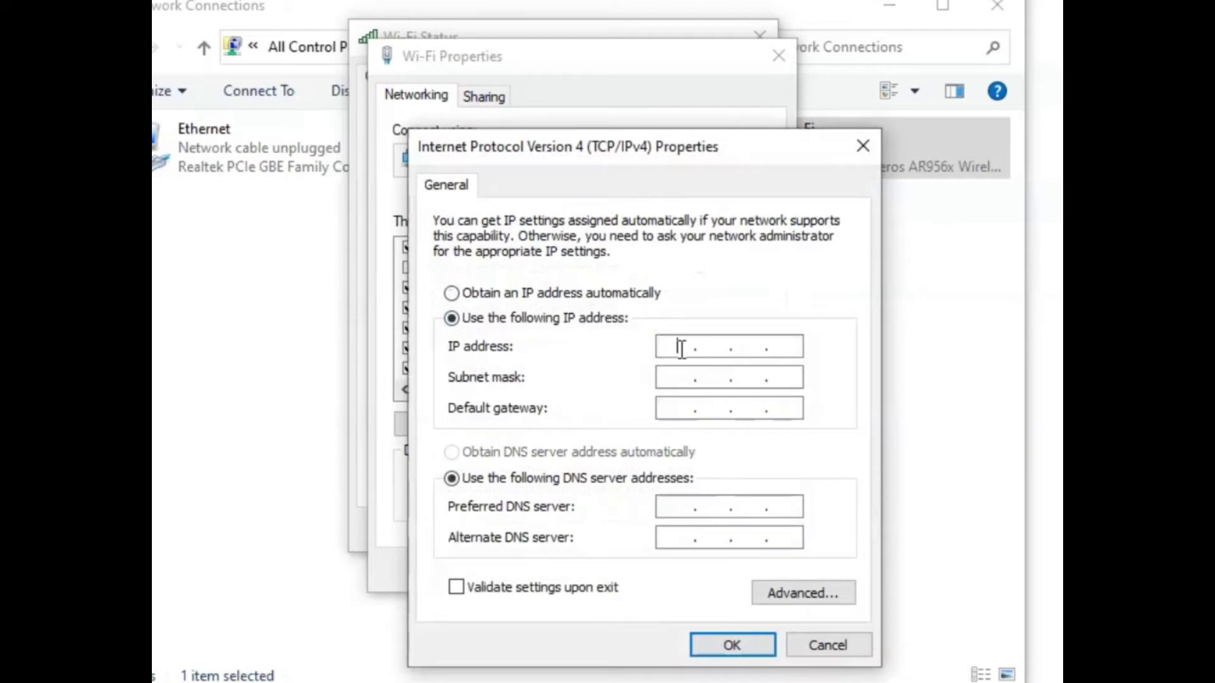
left_click(678, 348)
type("192 . 168 . .")
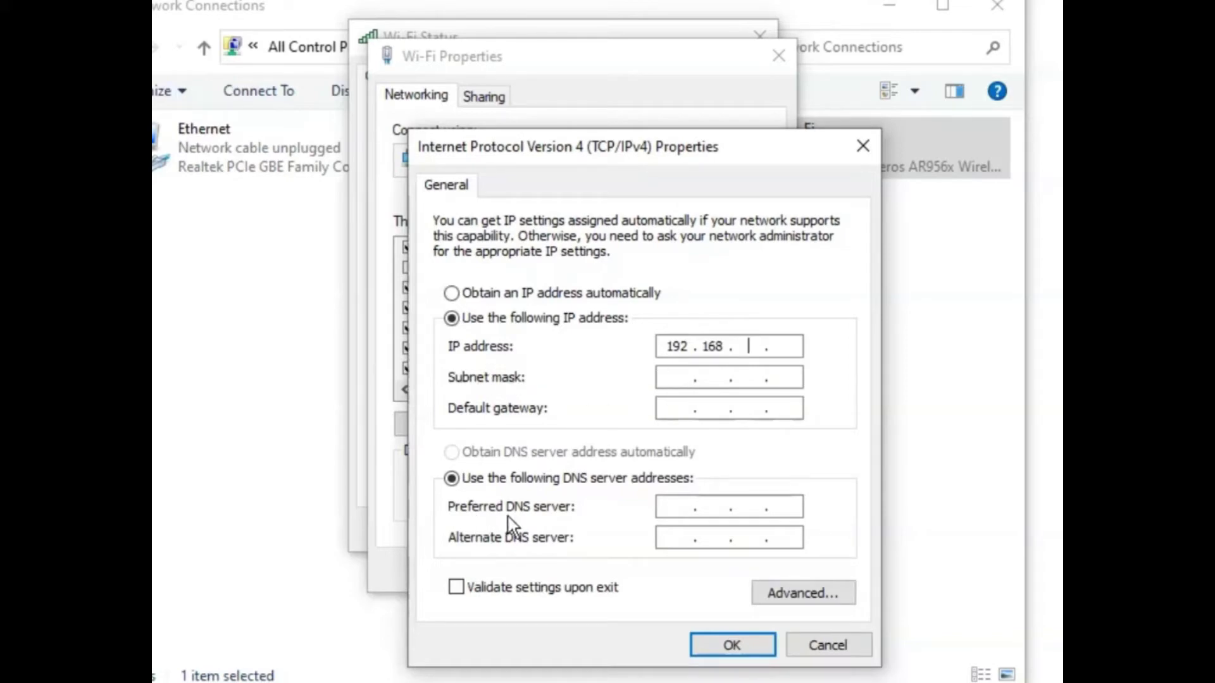
left_click(826, 644)
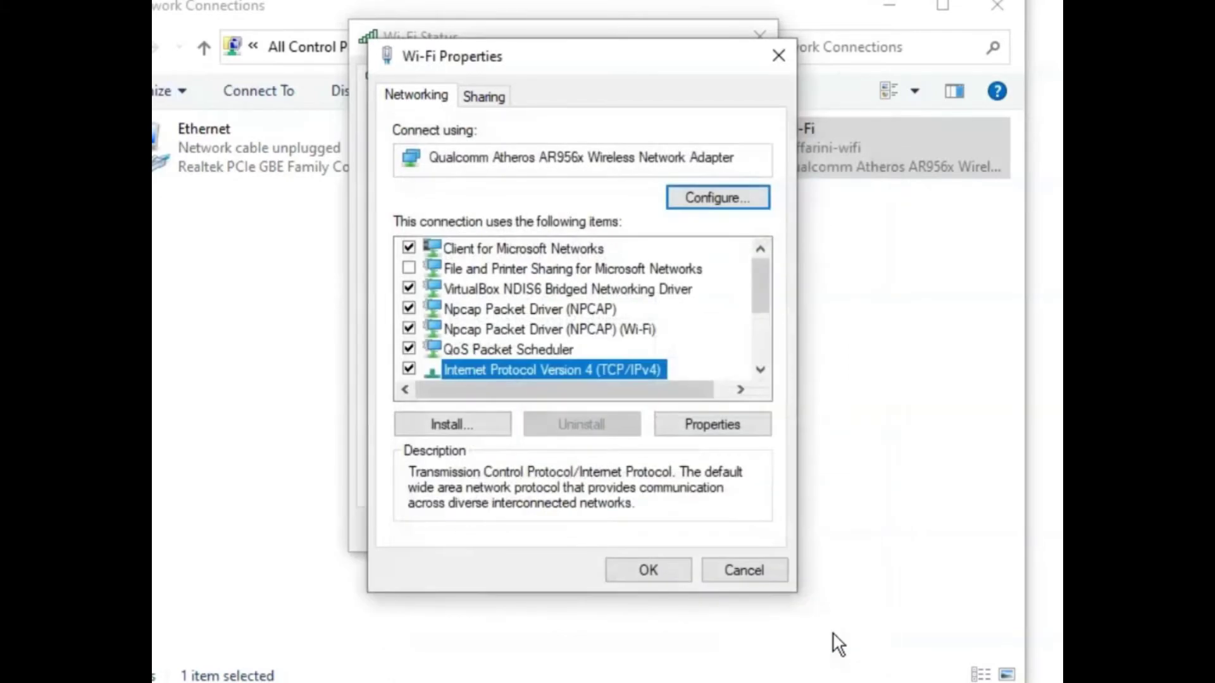
left_click(778, 57)
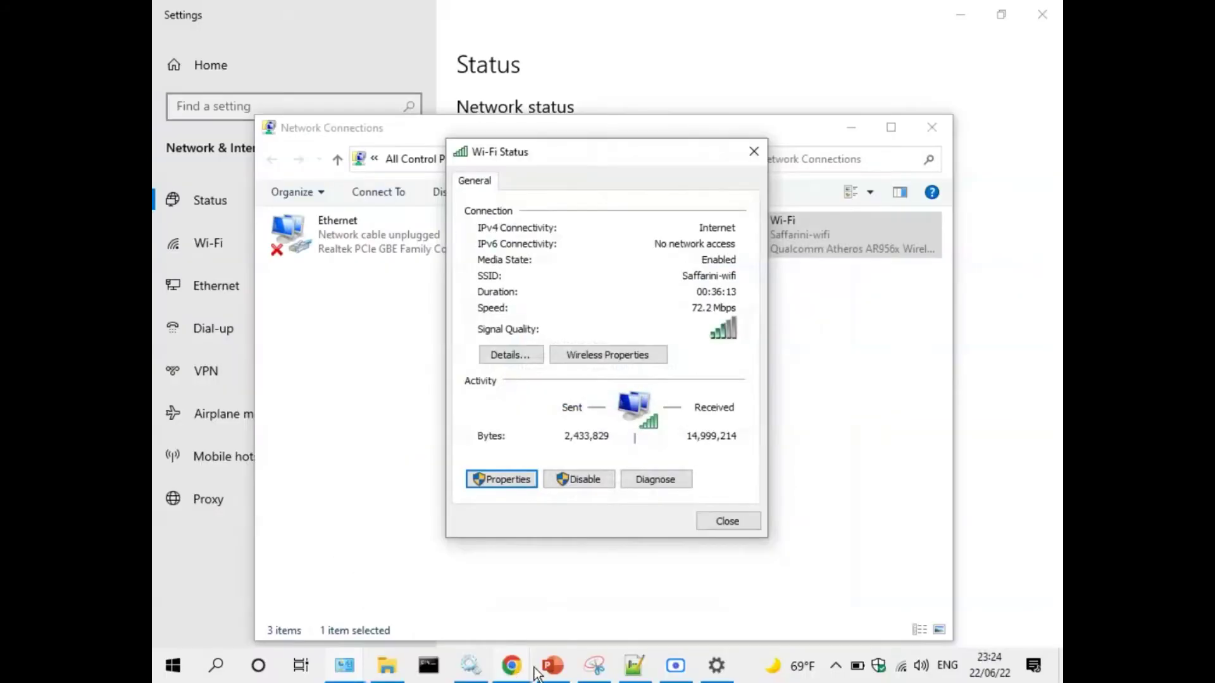
left_click(548, 668)
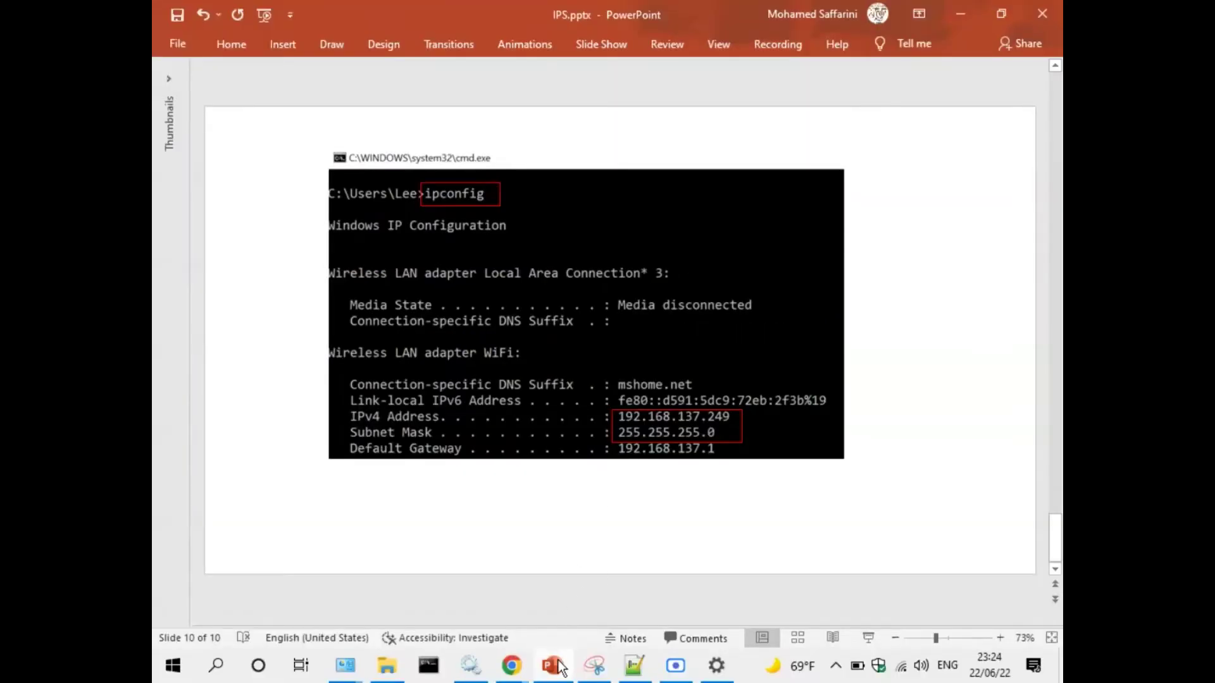
left_click(553, 666)
Close the Wi-Fi status, Network Connections and Settings windows, and minimize the recorder.
left_click(727, 522)
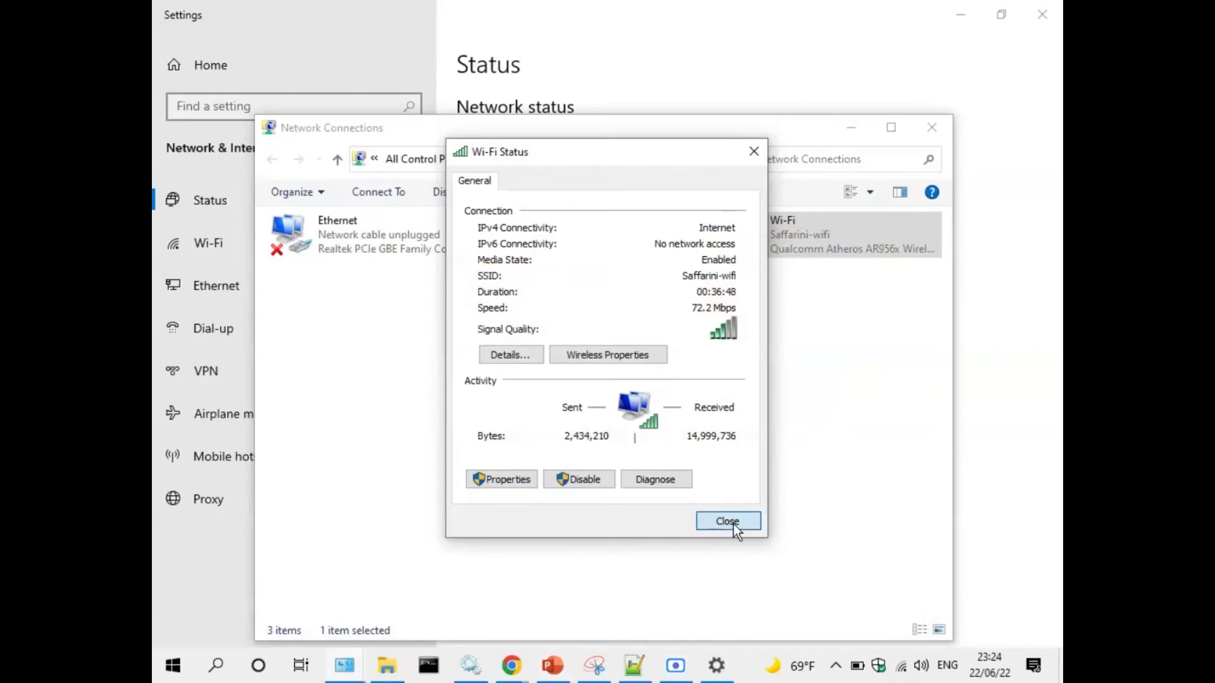
left_click(932, 127)
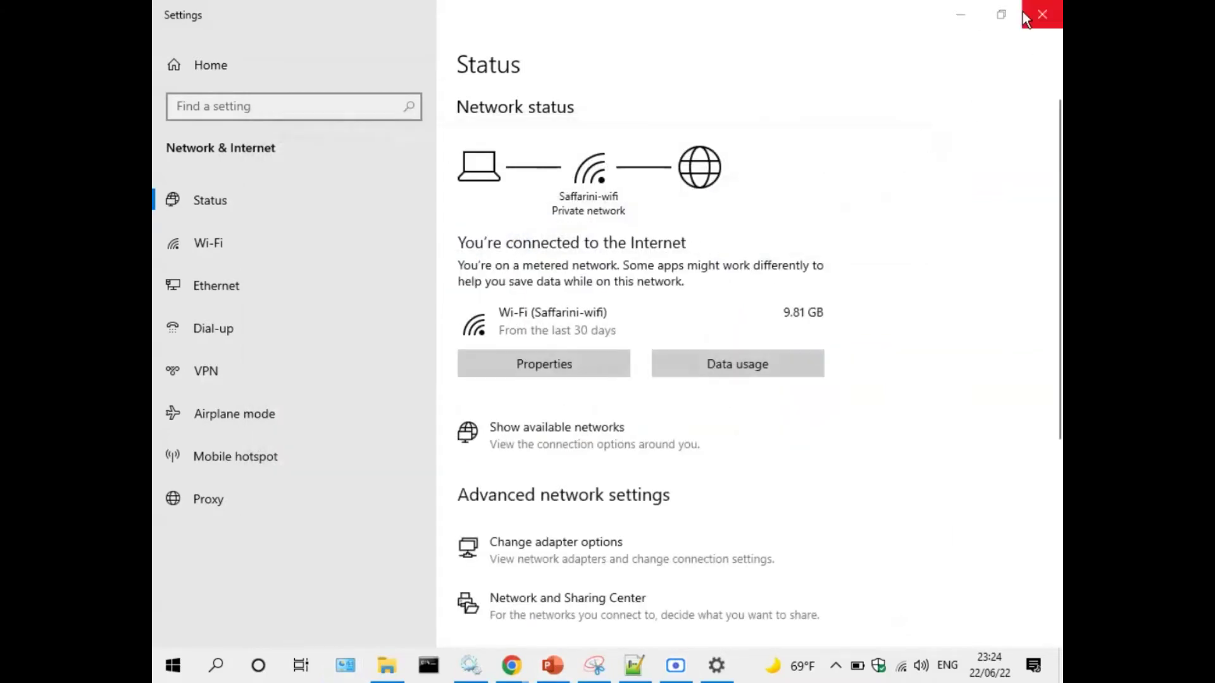
left_click(1042, 14)
left_click(853, 30)
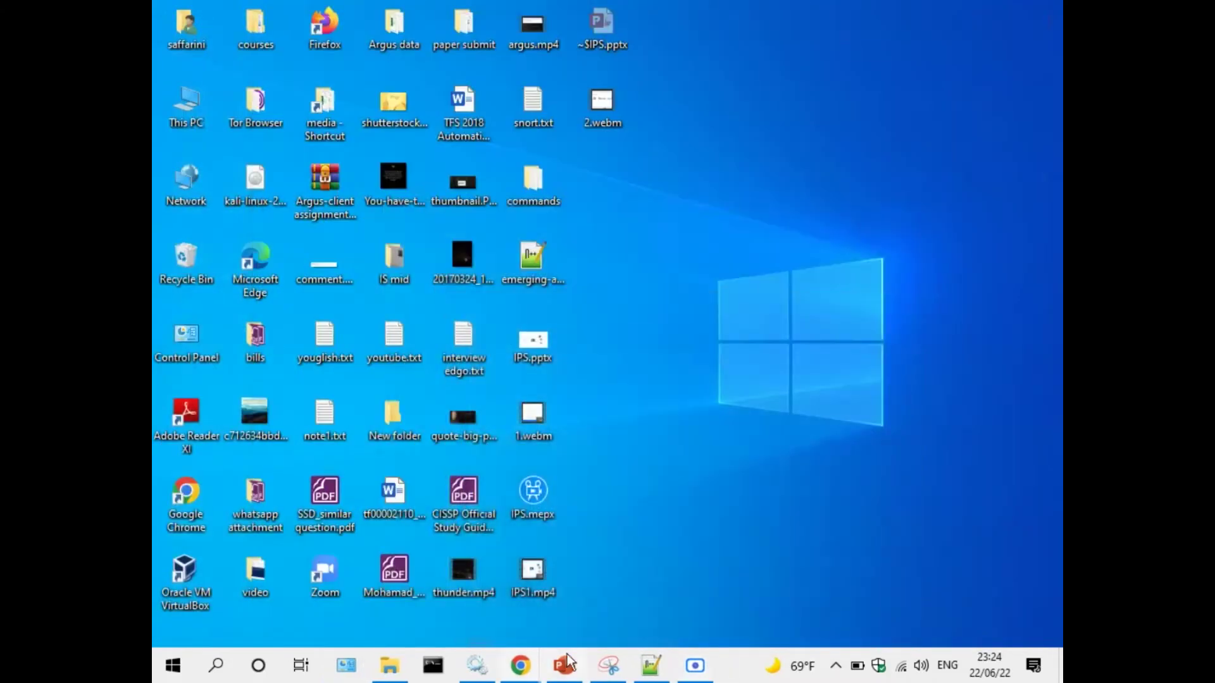
Open suricata.yaml from C:\Program Files\Suricata in Notepad++.
left_click(389, 665)
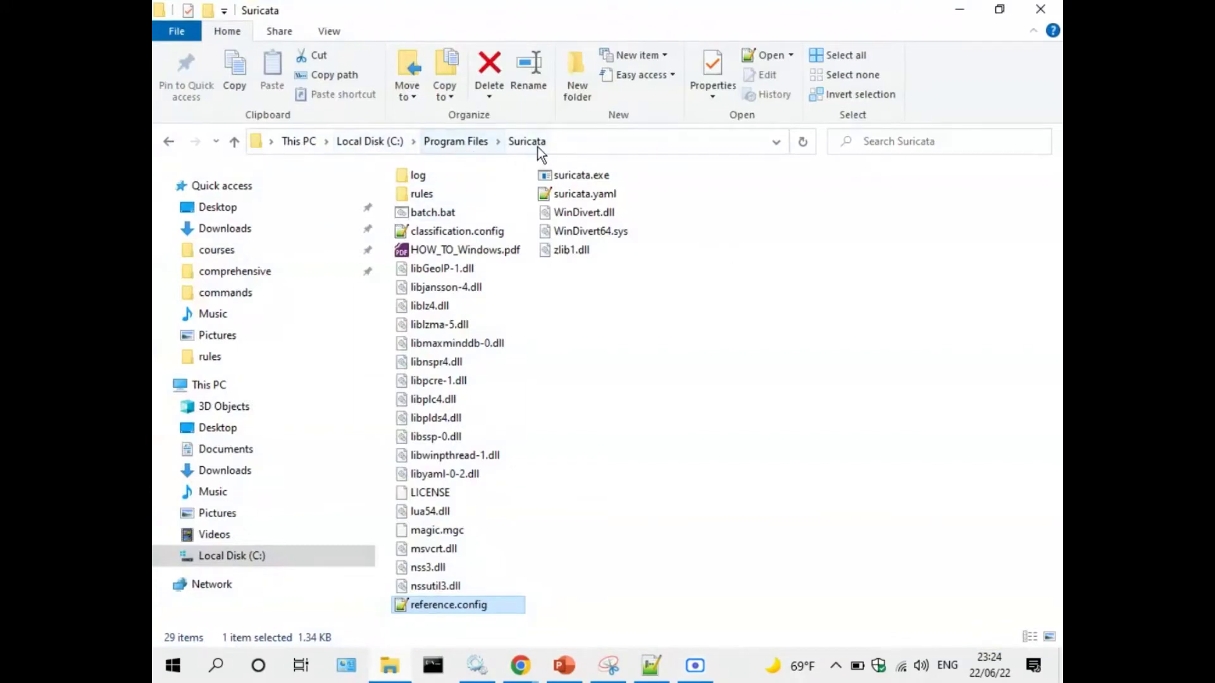
left_click(604, 194)
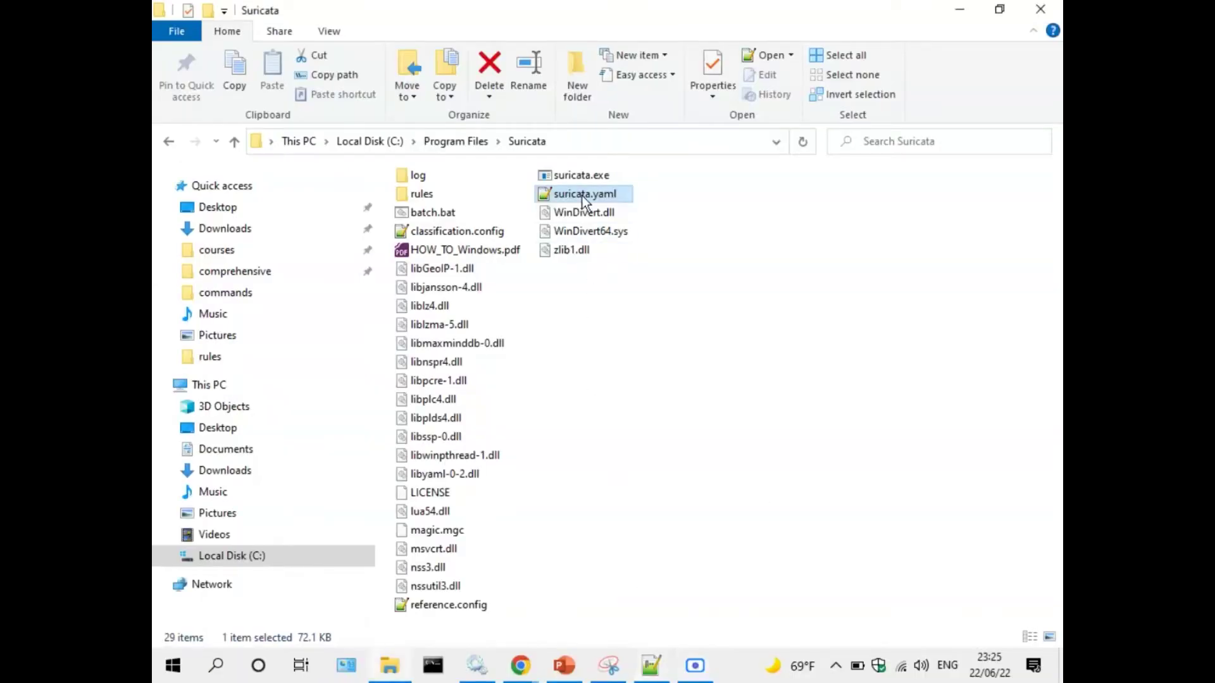
double_click(583, 196)
Bring suricata.yaml forward, then cut and paste back the HOME_NET value on line 15.
left_click(650, 670)
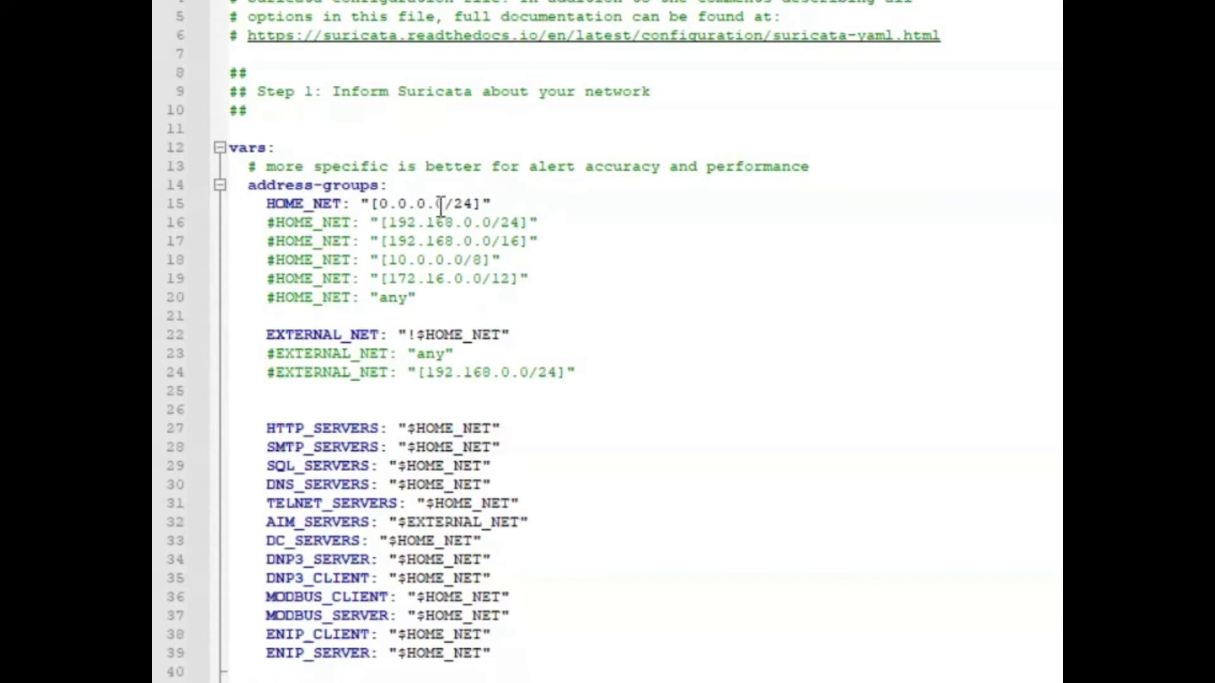
left_click_drag(362, 202, 505, 202)
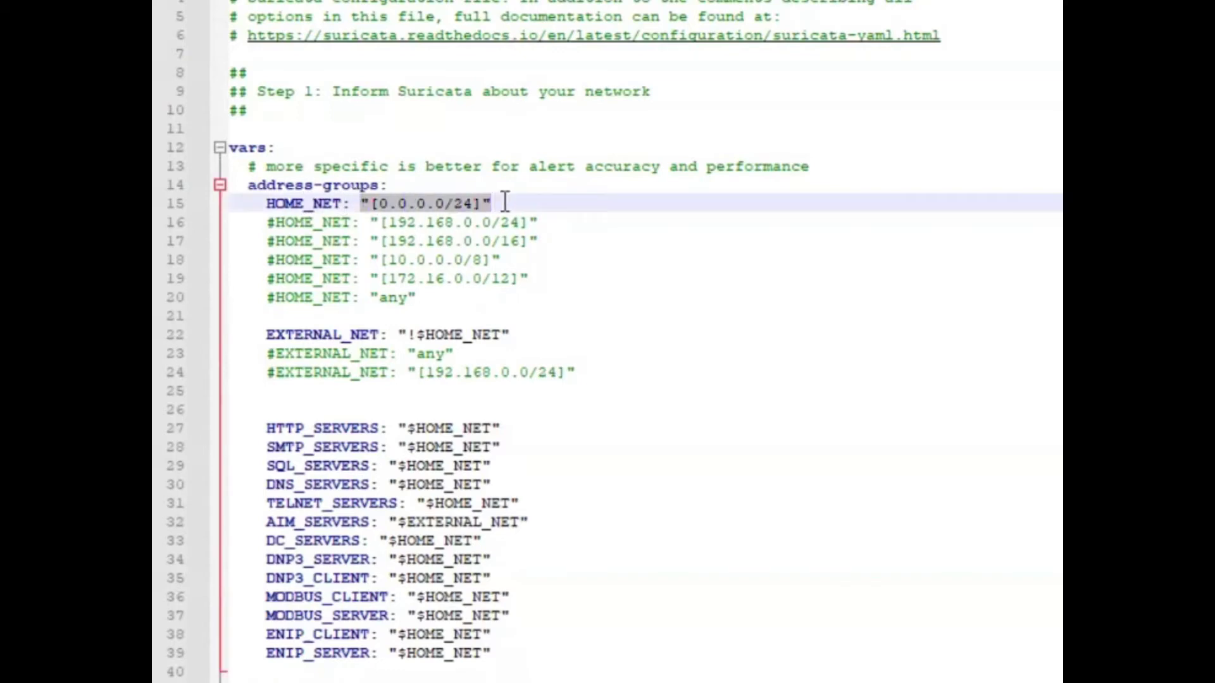
right_click(482, 204)
left_click(530, 200)
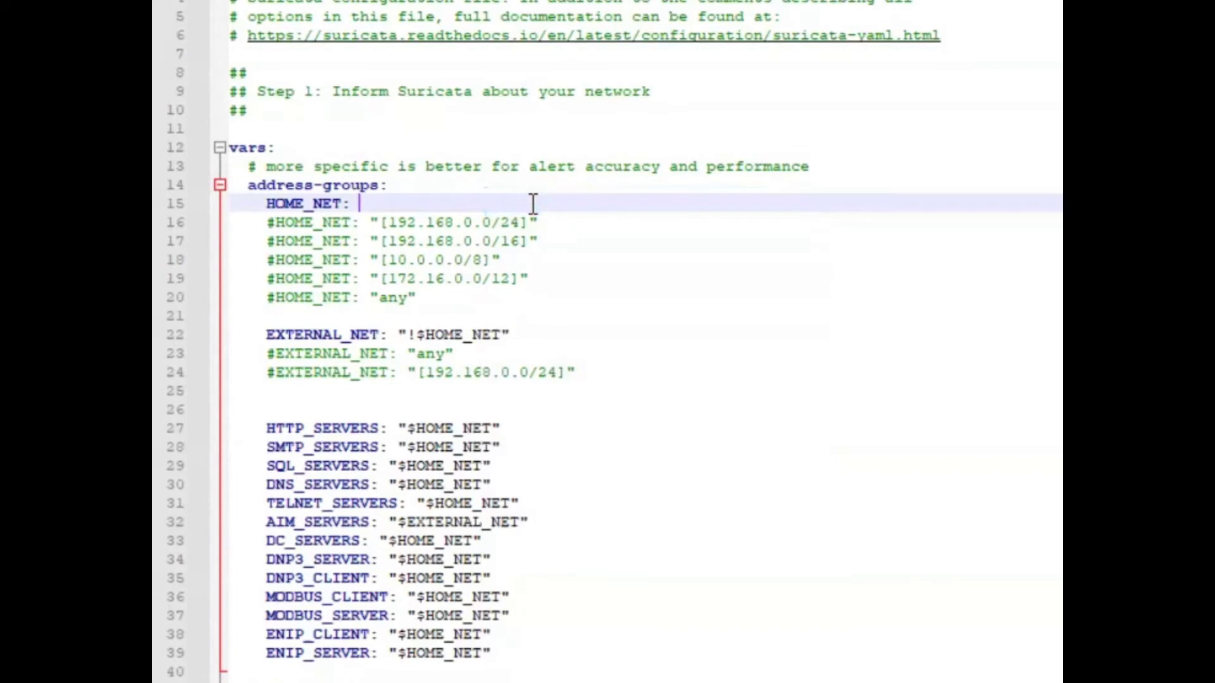
type("192.168.200")
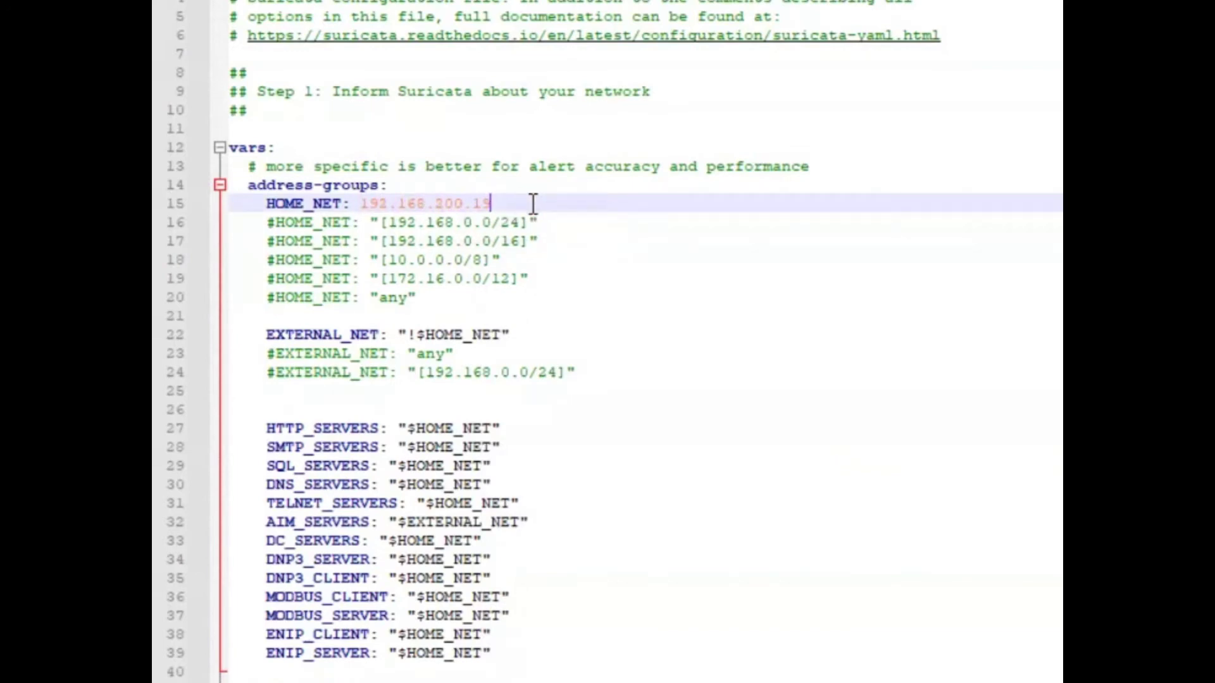
right_click(496, 198)
left_click(577, 259)
Change the HOME_NET address on line 15 to 192.168.0.0/24.
double_click(463, 204)
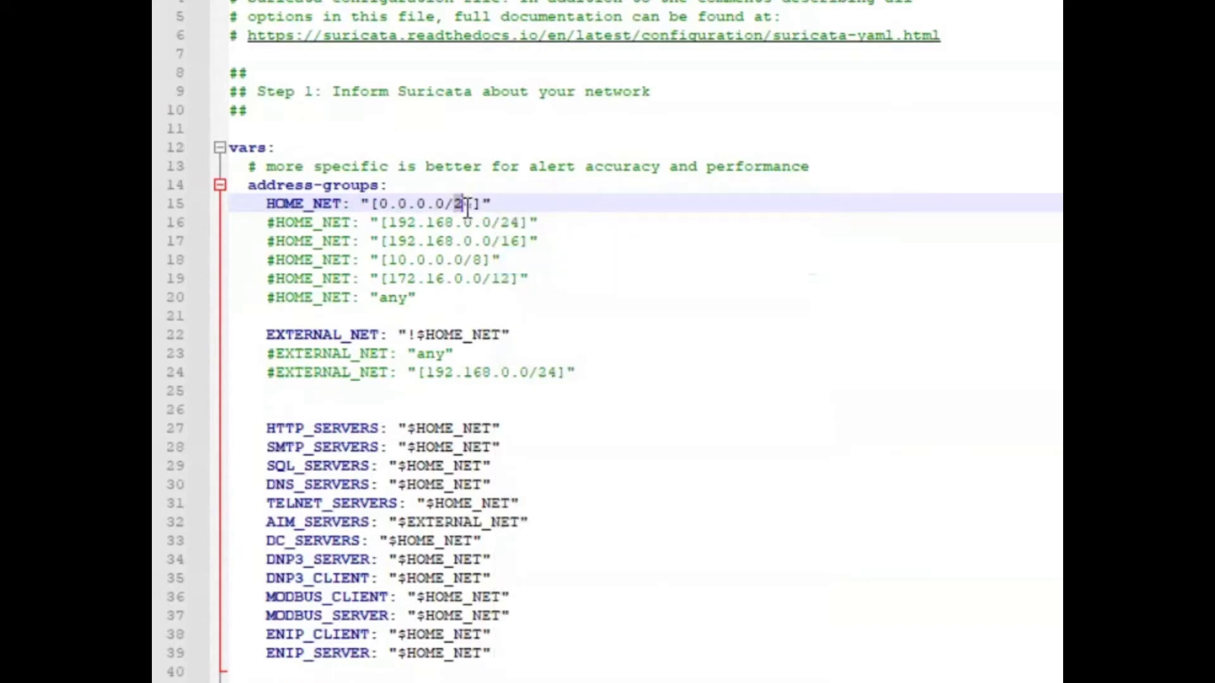
double_click(383, 203)
type("192")
left_click_drag(449, 226, 420, 202)
left_click(418, 201)
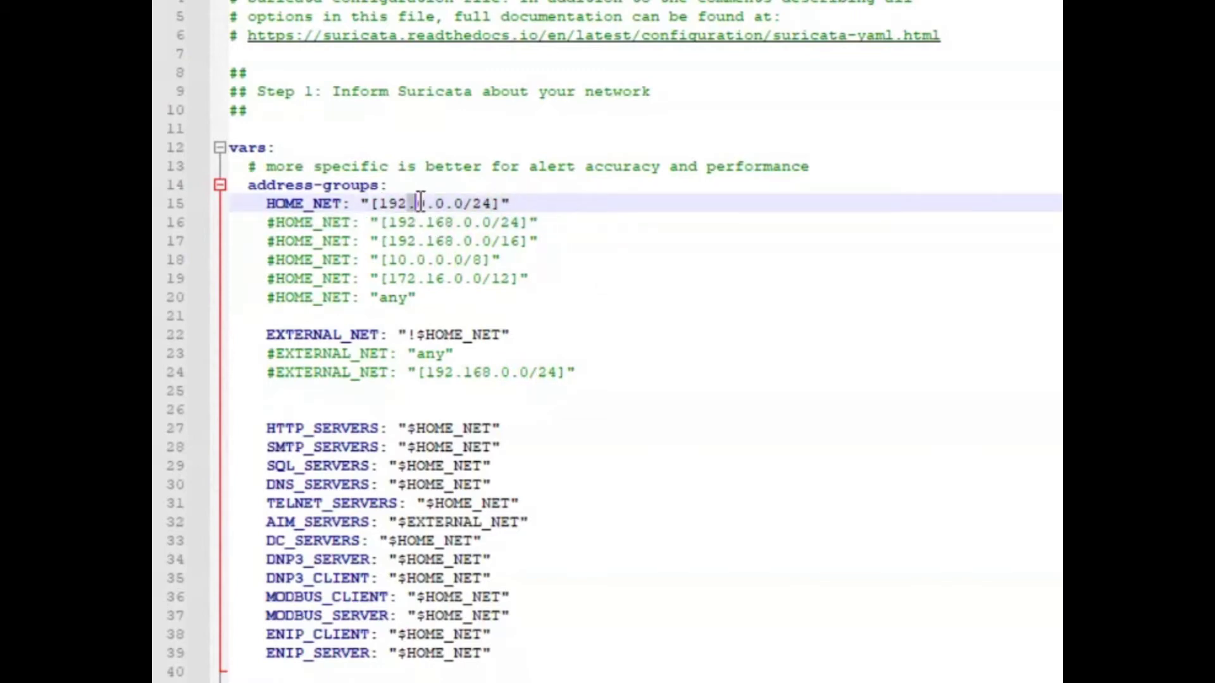
triple_click(423, 200)
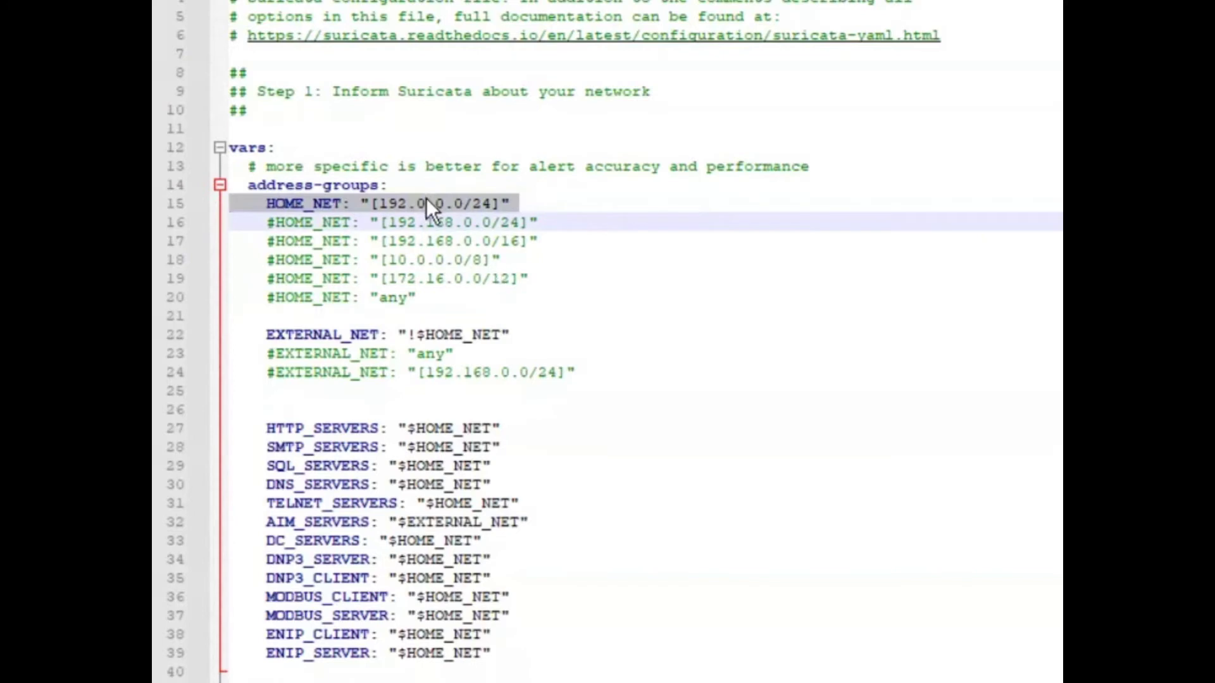
left_click(426, 200)
key("BackSpace")
type("168")
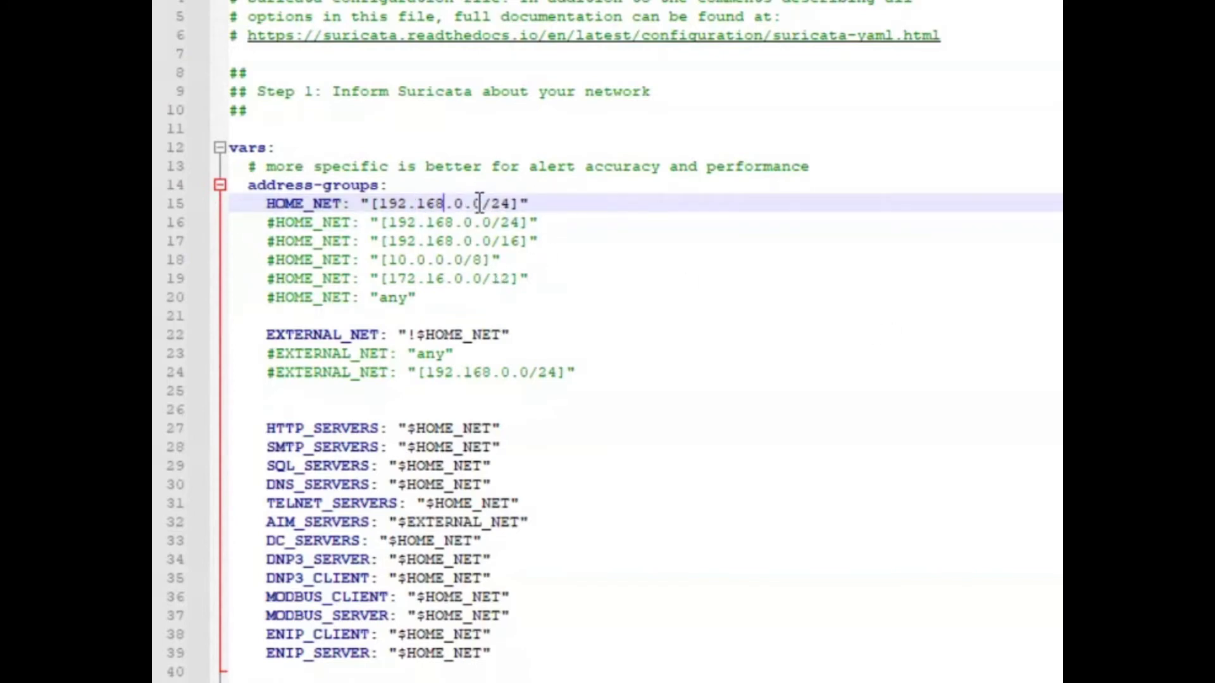
Revert the HOME_NET address to 0.0.0.0/24 by replacing 168 and 192 with 0.
left_click(528, 222)
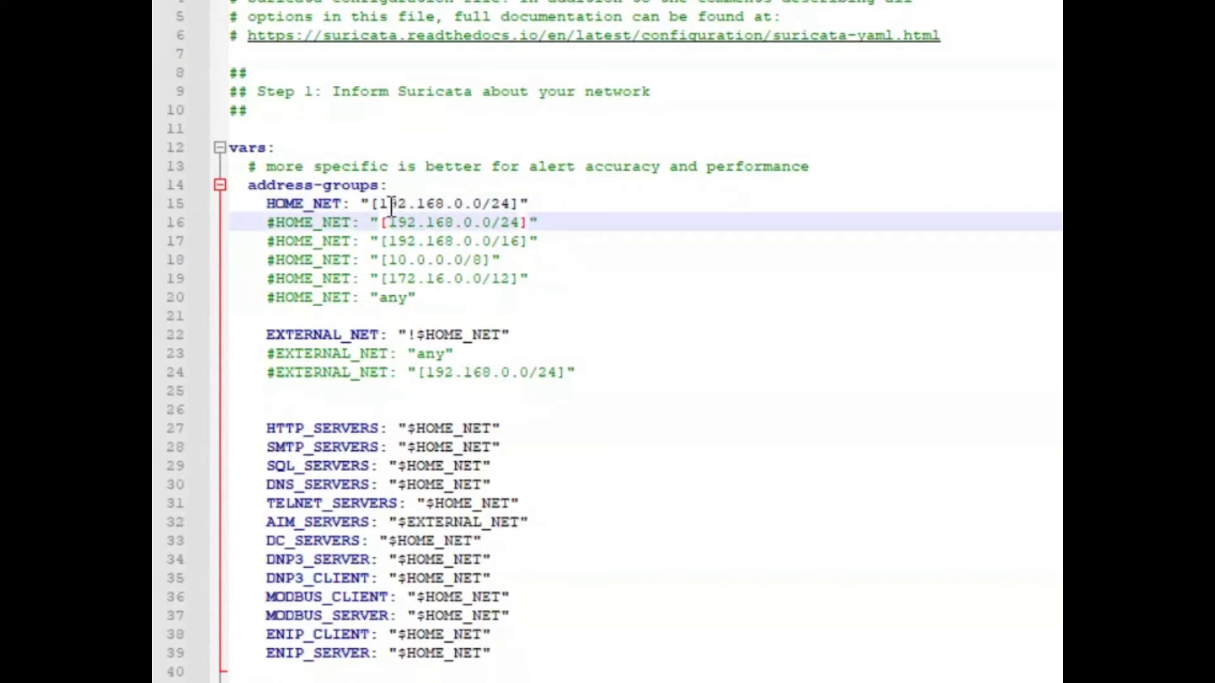
left_click(438, 203)
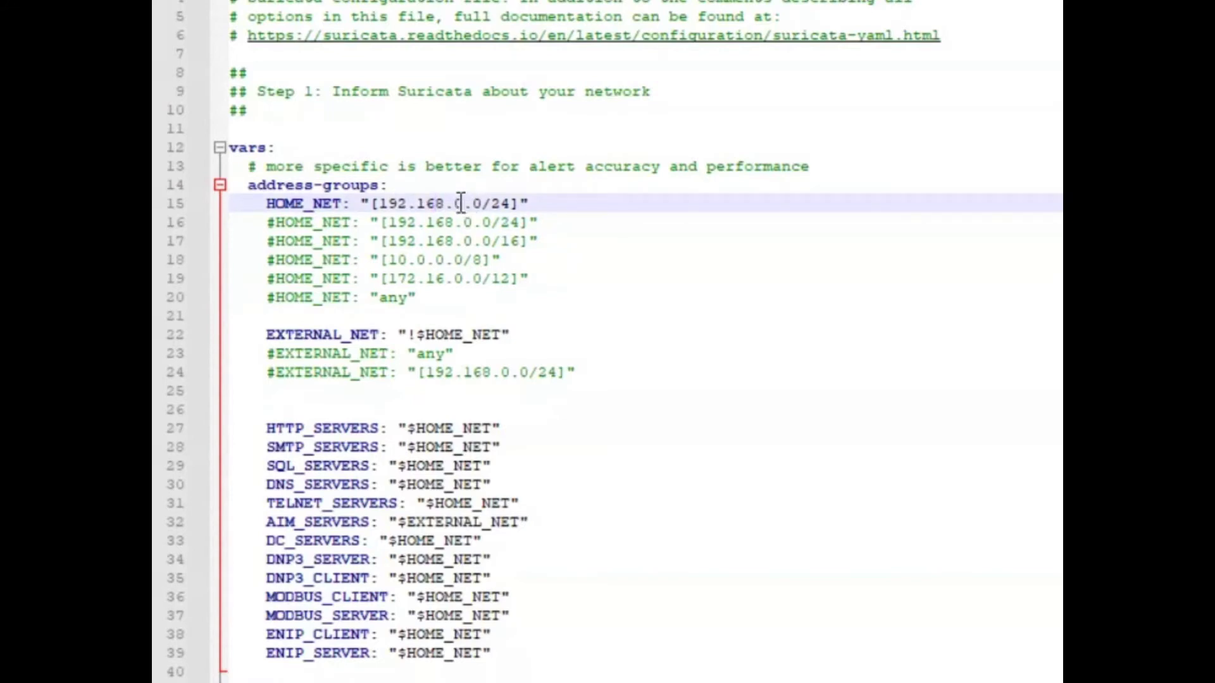
left_click(476, 203)
double_click(498, 203)
left_click(540, 204)
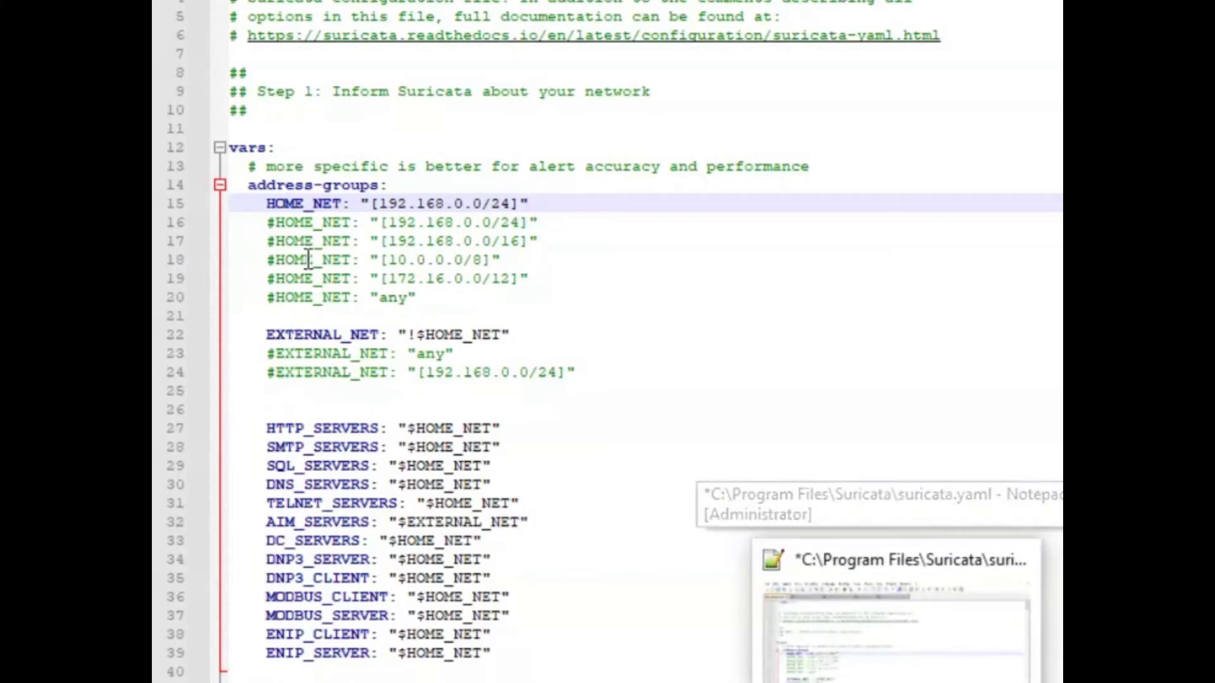
left_click_drag(444, 203, 417, 204)
key("Delete")
type("0")
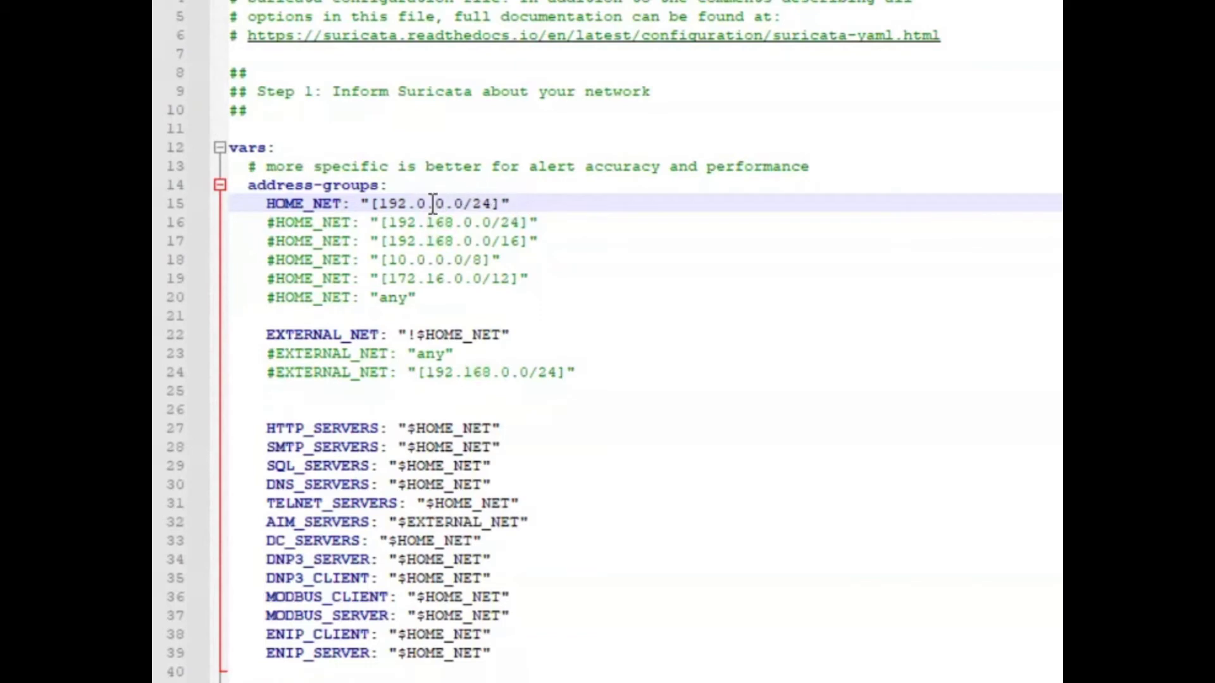
double_click(386, 204)
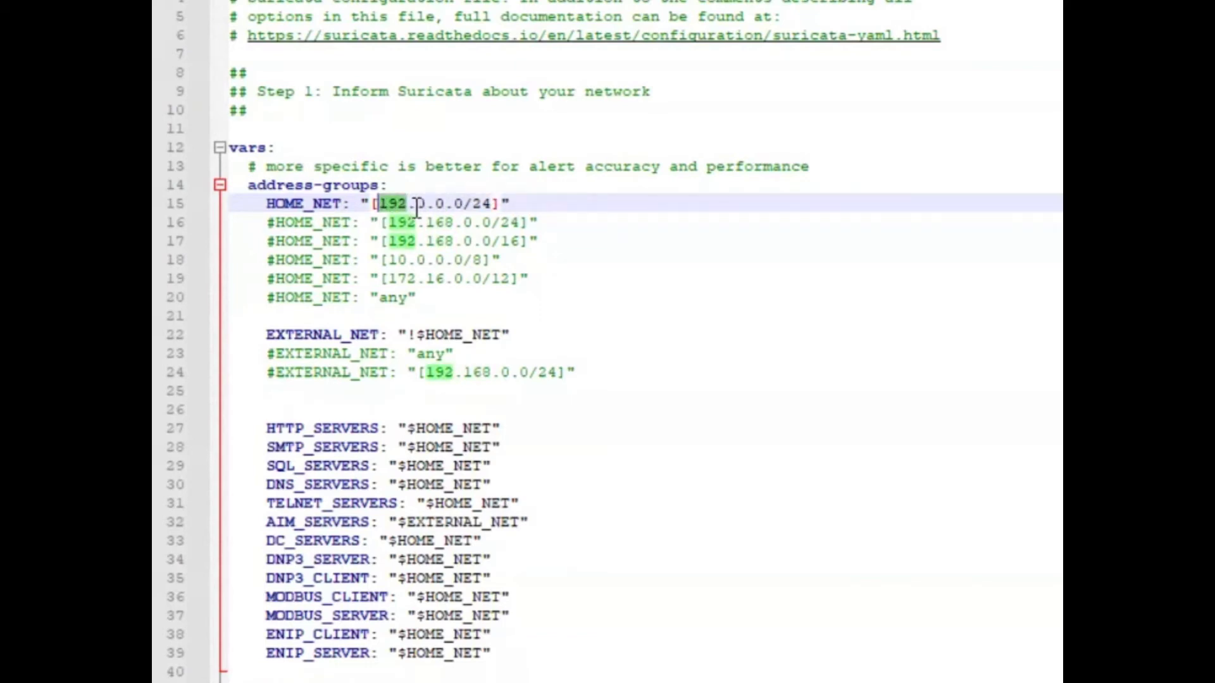
key("Delete")
type("0")
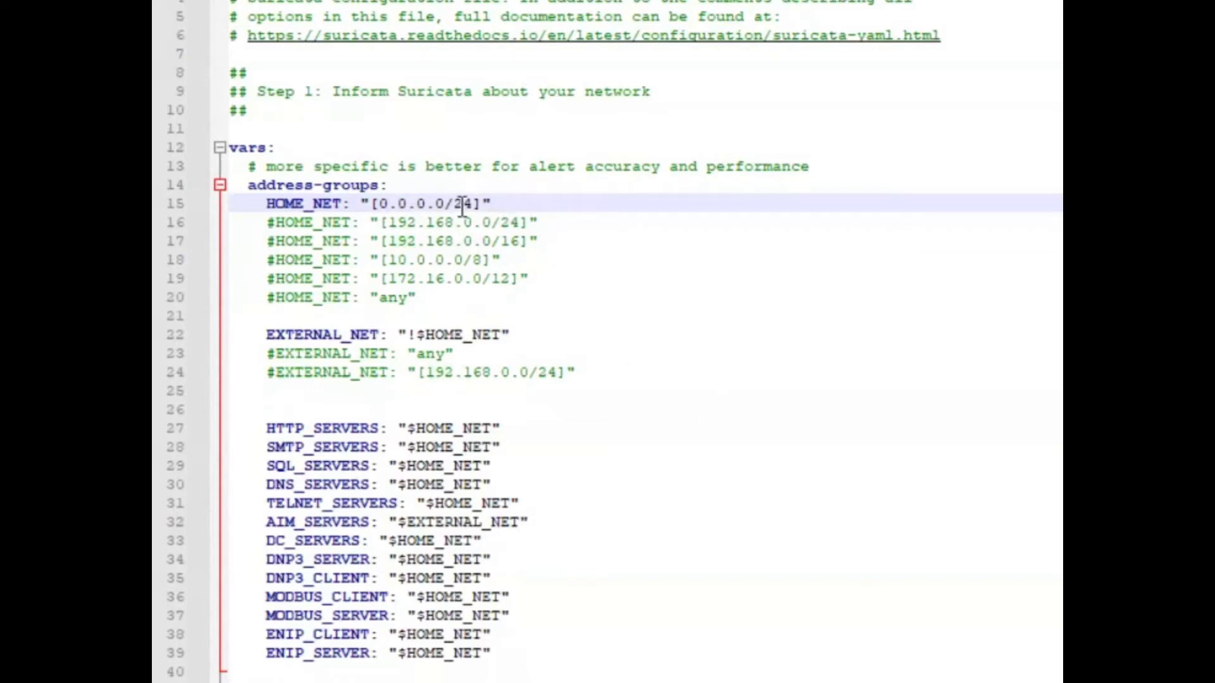
Review the HOME_NET value on line 15 and the EXTERNAL_NET value on line 22.
left_click_drag(474, 204, 453, 204)
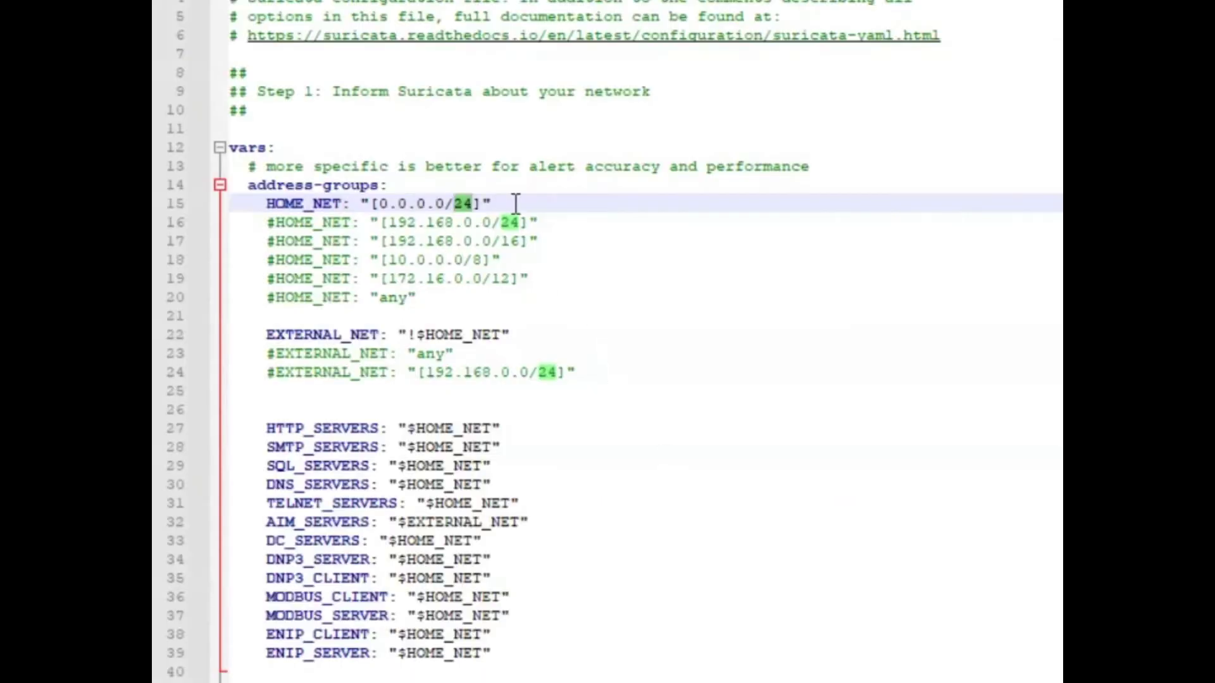
left_click_drag(496, 201, 361, 203)
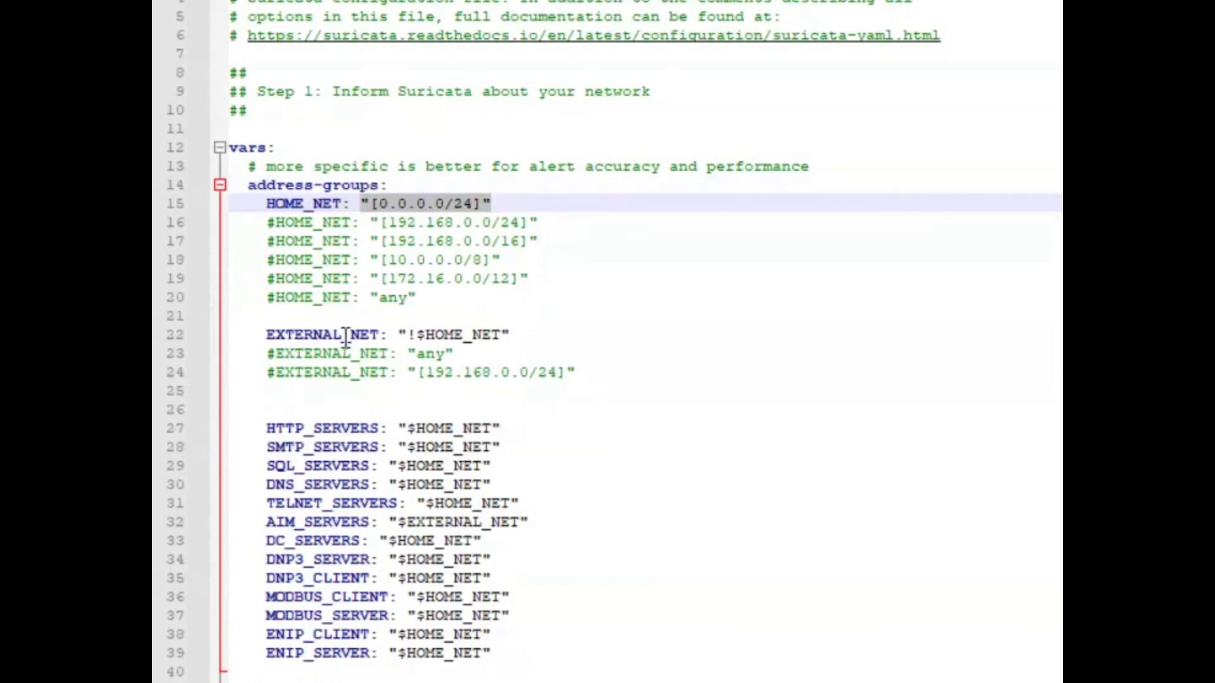
left_click(499, 336)
left_click_drag(500, 336, 415, 334)
left_click_drag(266, 204, 342, 204)
left_click(397, 334)
left_click_drag(397, 334, 503, 330)
scroll(580, 336, "down", 9)
scroll(568, 337, "down", 4)
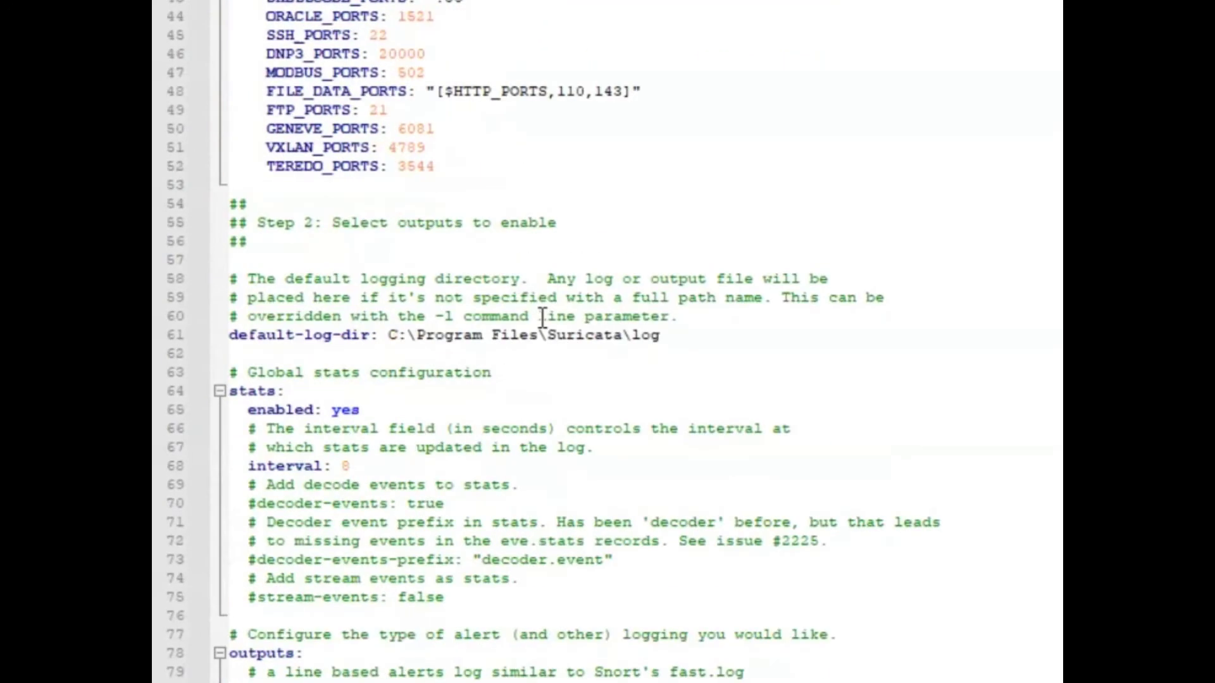
left_click_drag(388, 335, 660, 335)
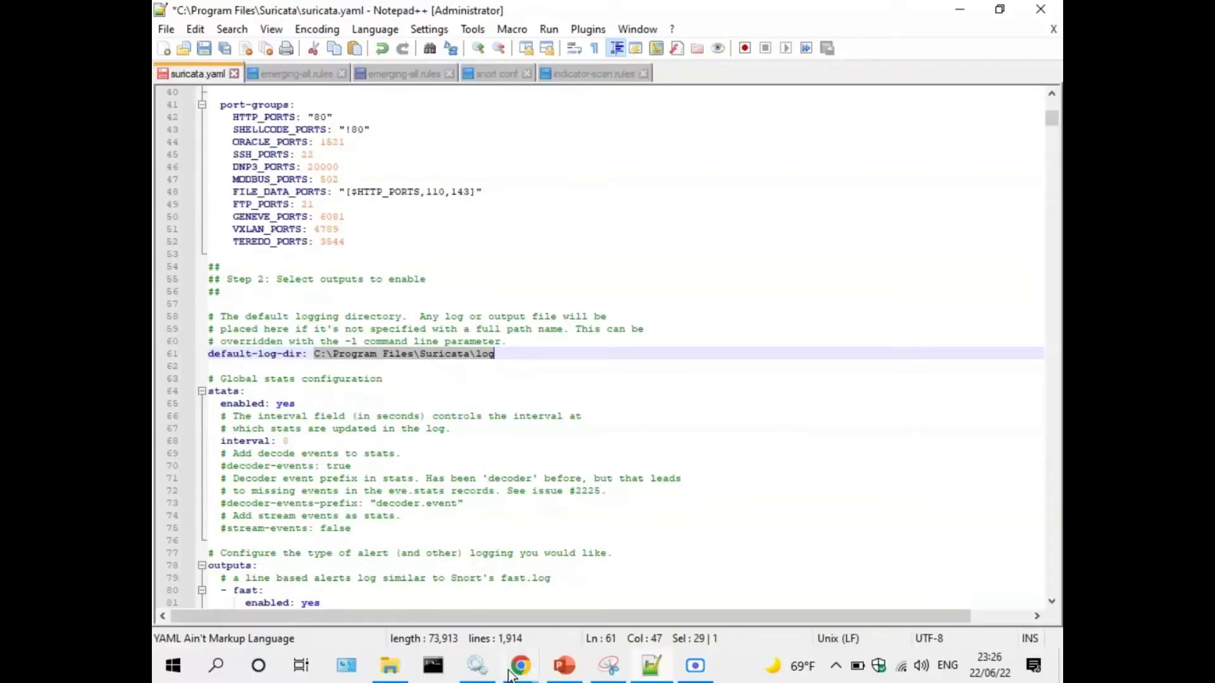
left_click(389, 666)
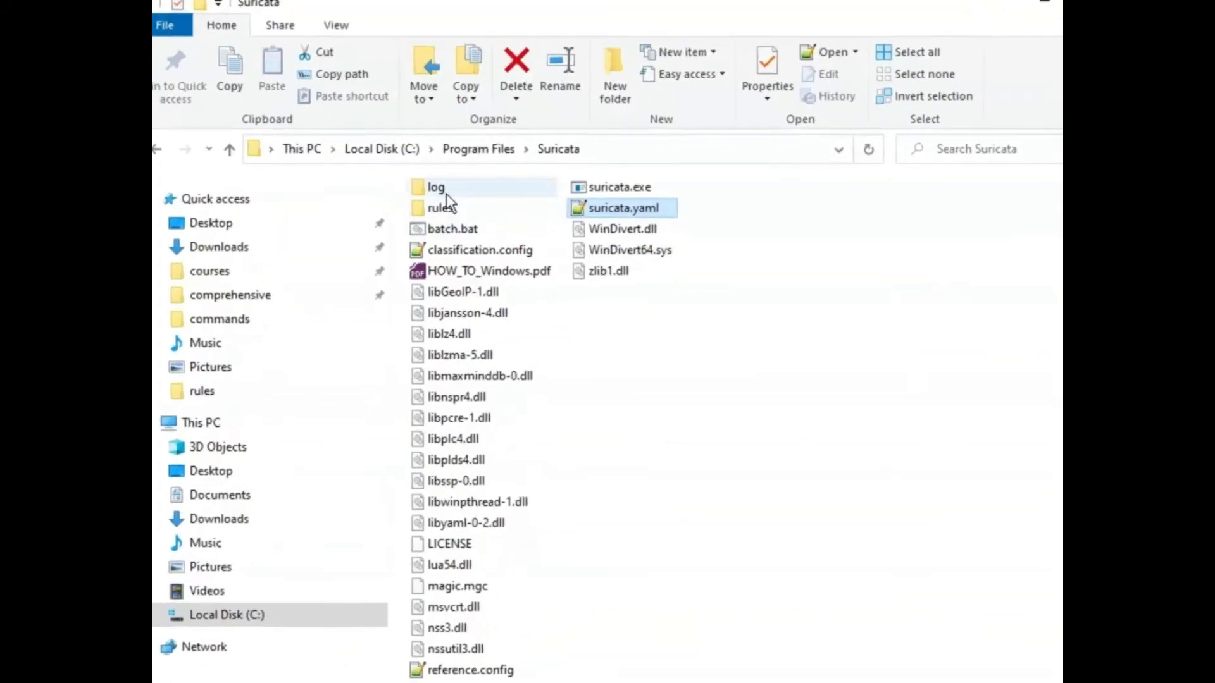
double_click(489, 212)
left_click(512, 160)
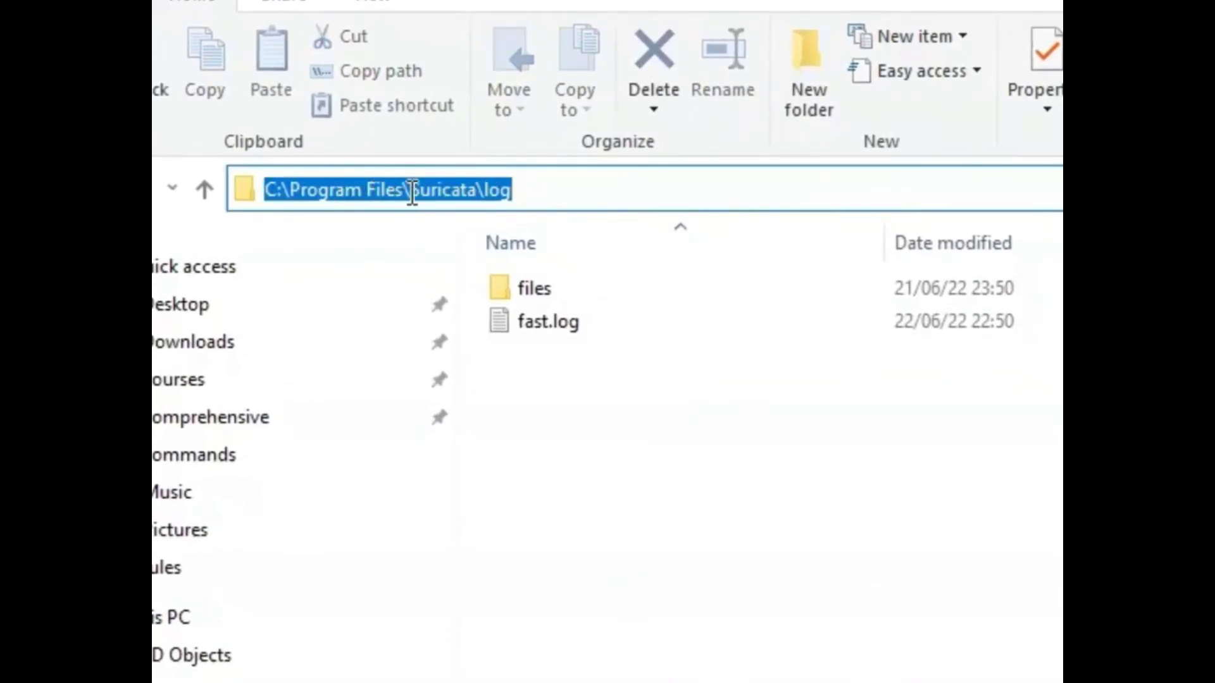
left_click(651, 666)
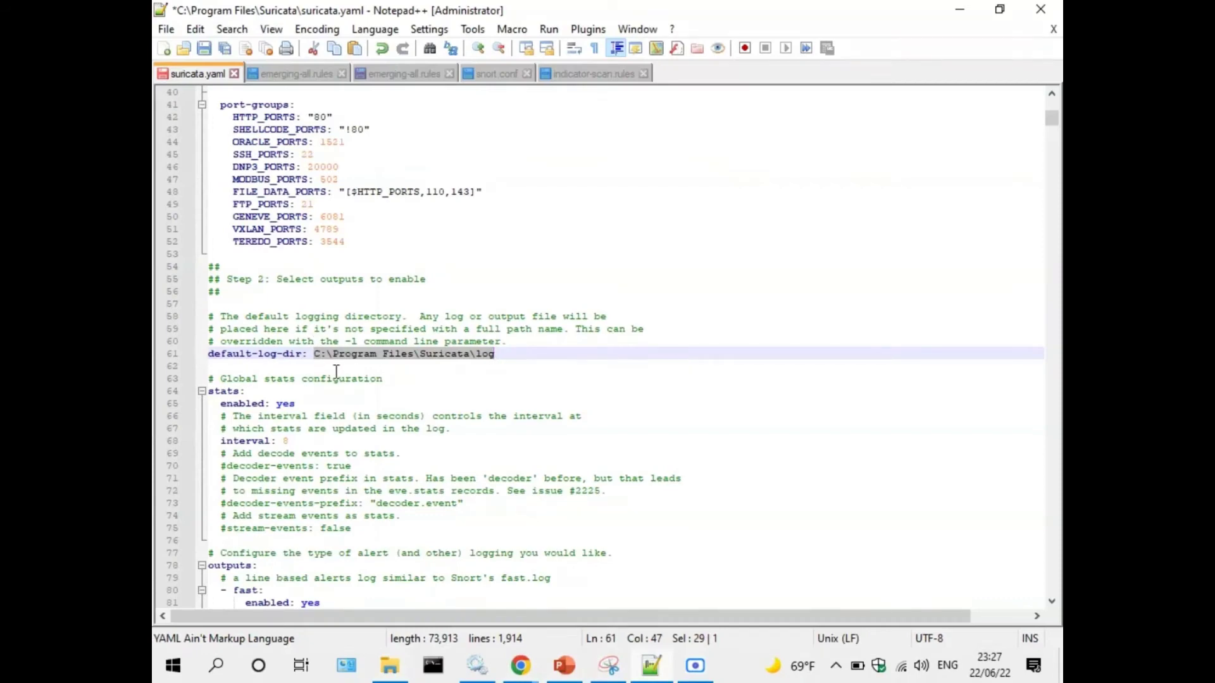
scroll(336, 372, "down", 6)
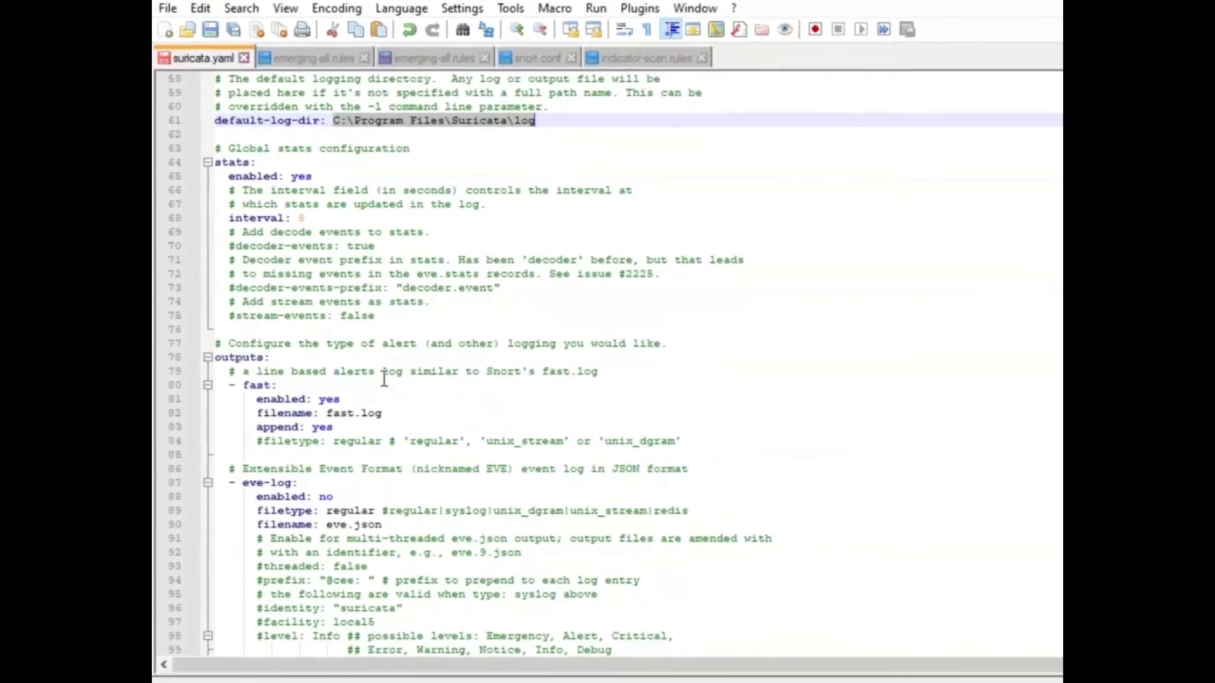
scroll(384, 378, "down", 2)
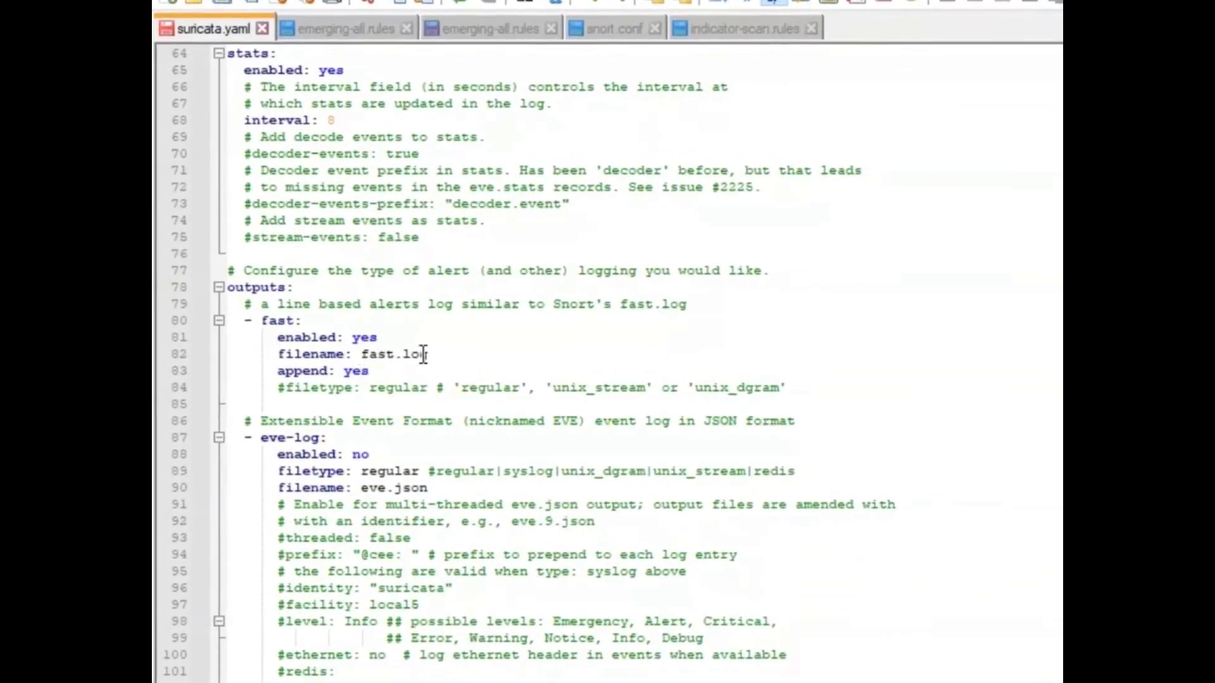
left_click(356, 337)
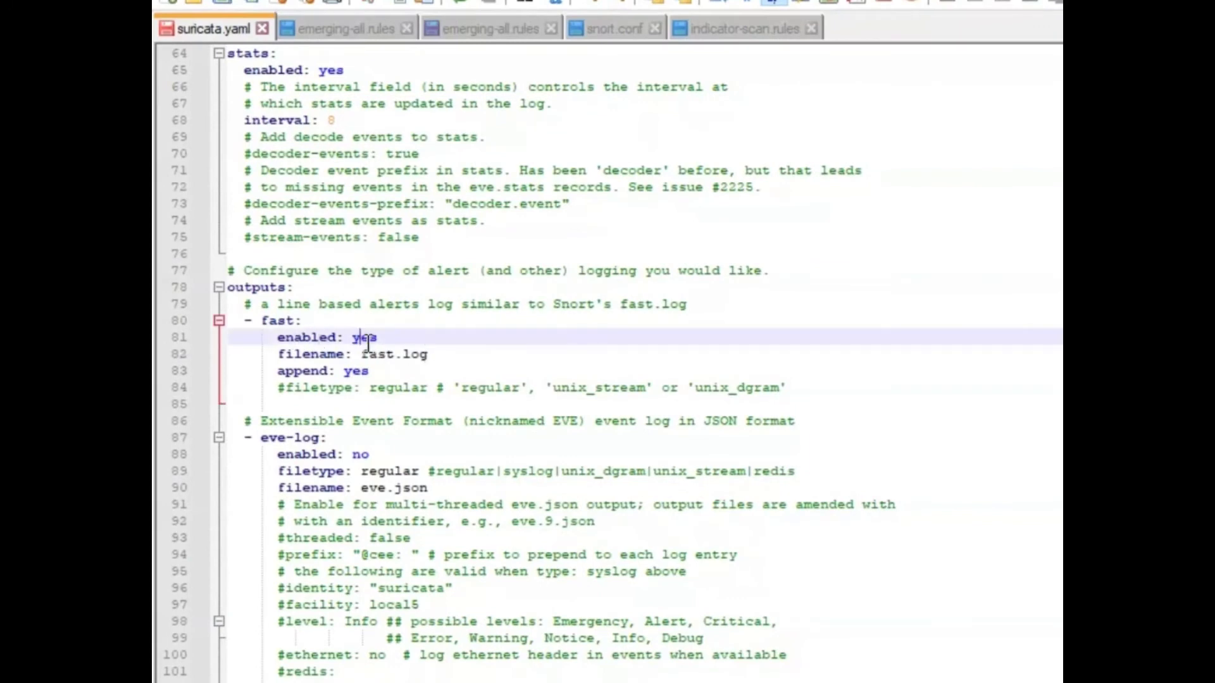
scroll(370, 345, "down", 2)
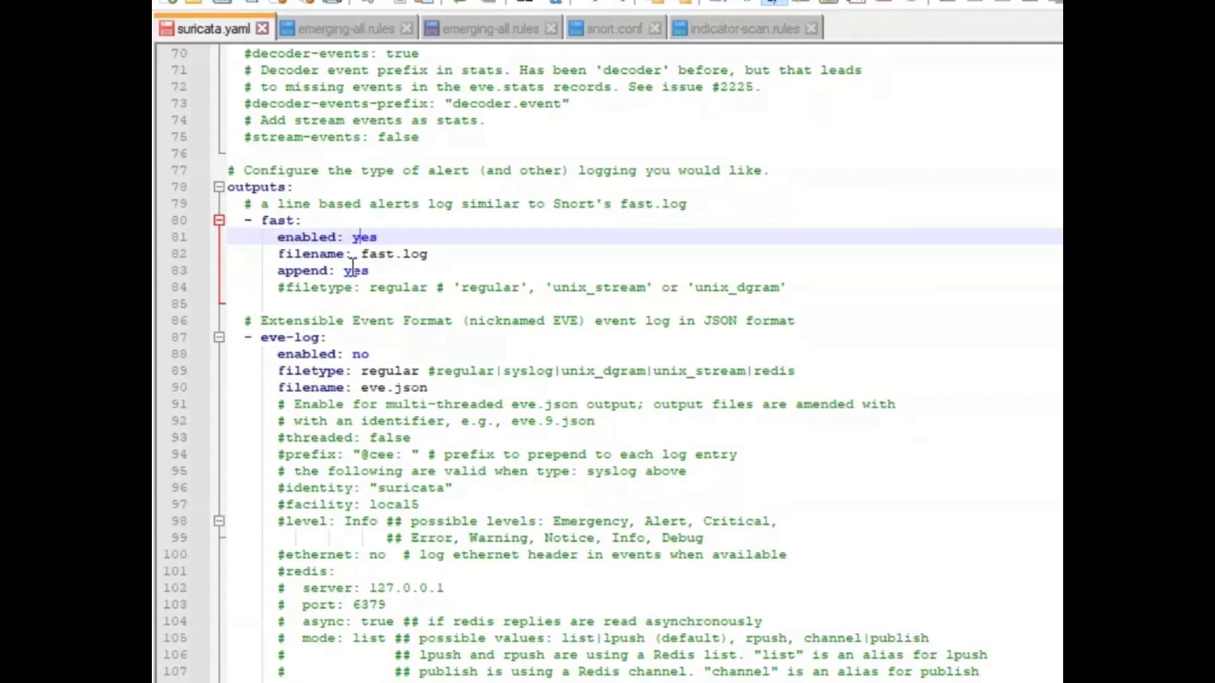
double_click(378, 255)
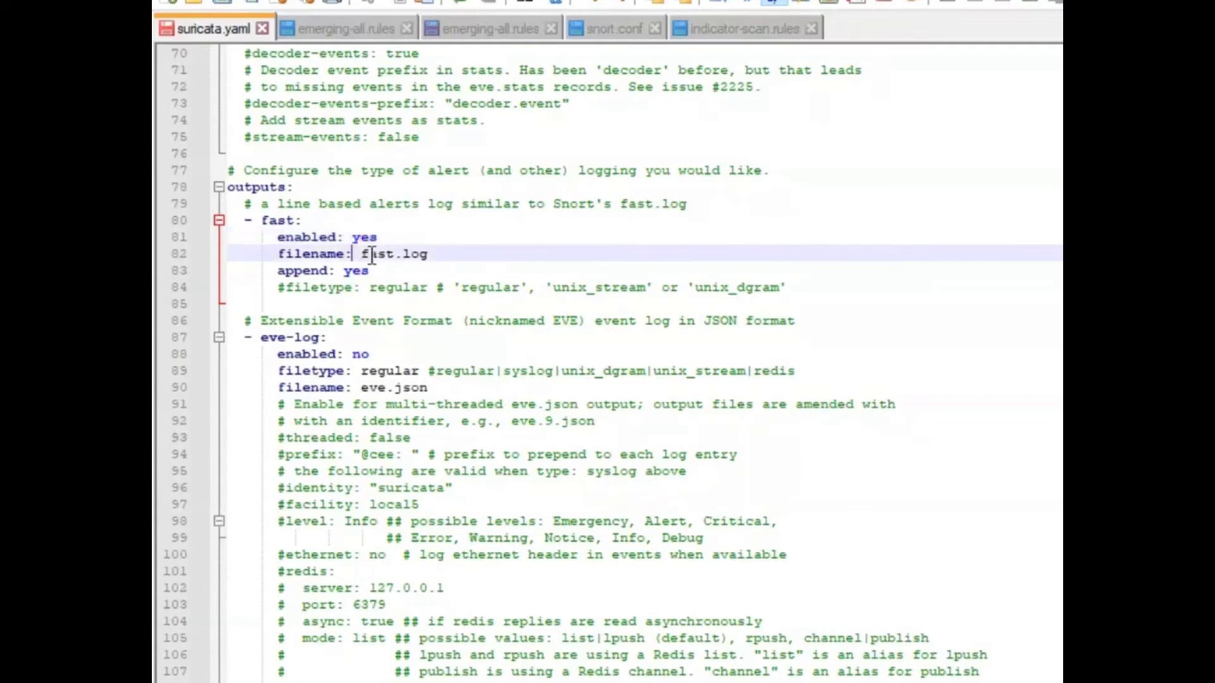
scroll(405, 266, "down", 9)
scroll(397, 278, "down", 11)
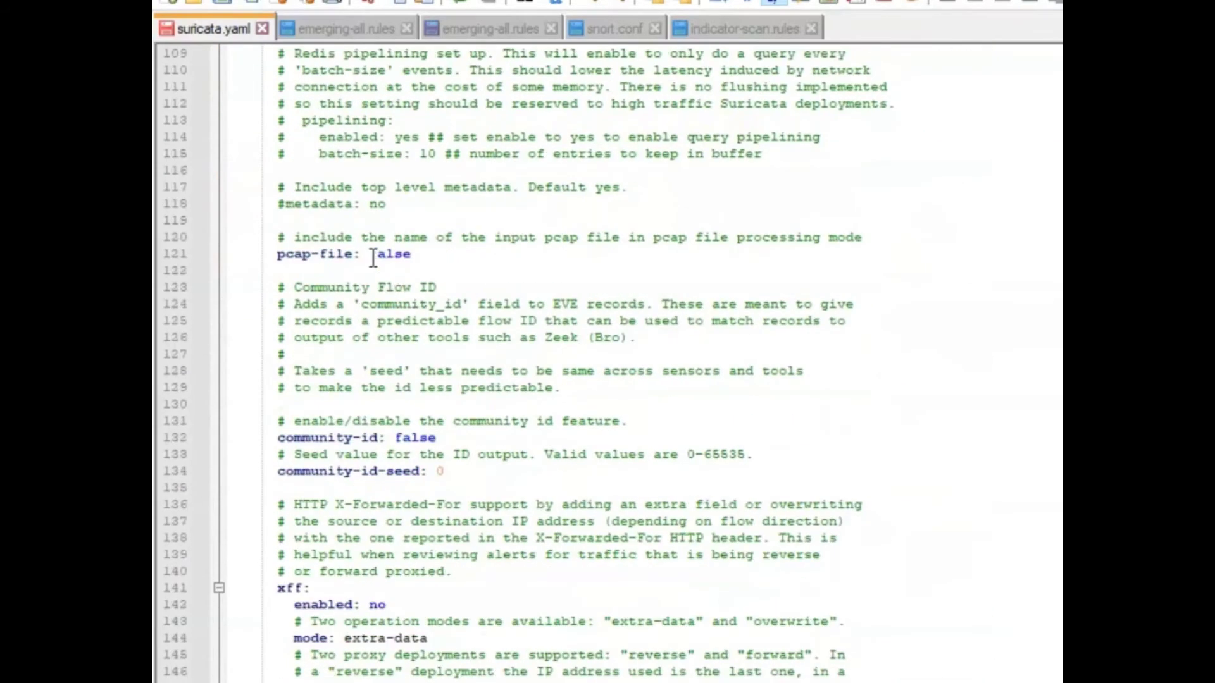
scroll(401, 291, "down", 6)
scroll(406, 311, "down", 20)
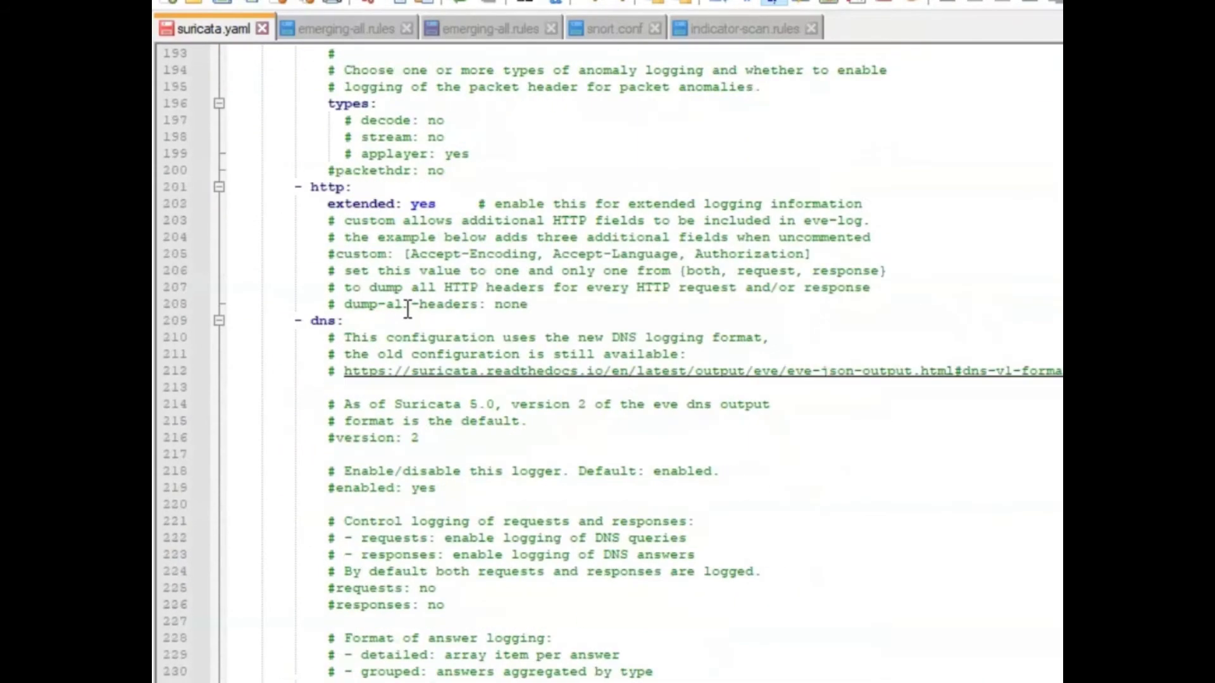
scroll(408, 315, "down", 20)
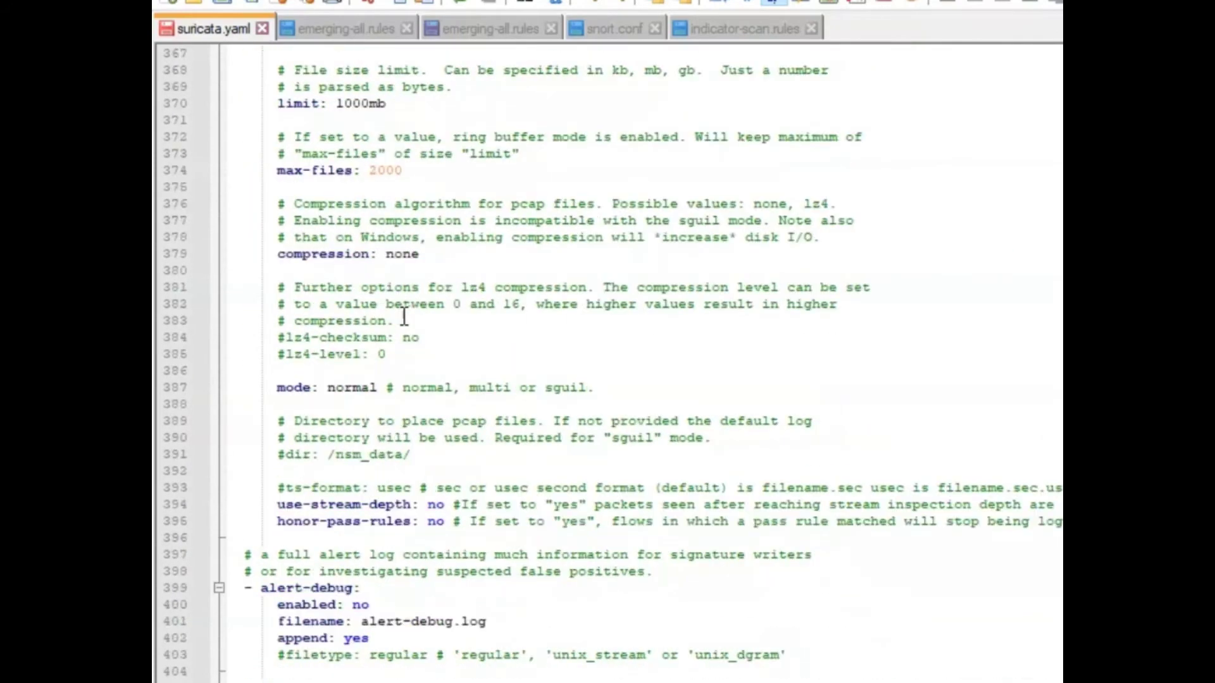
key("ctrl+f")
Search suricata.yaml for 'rule', stepping through several matches.
type("ru")
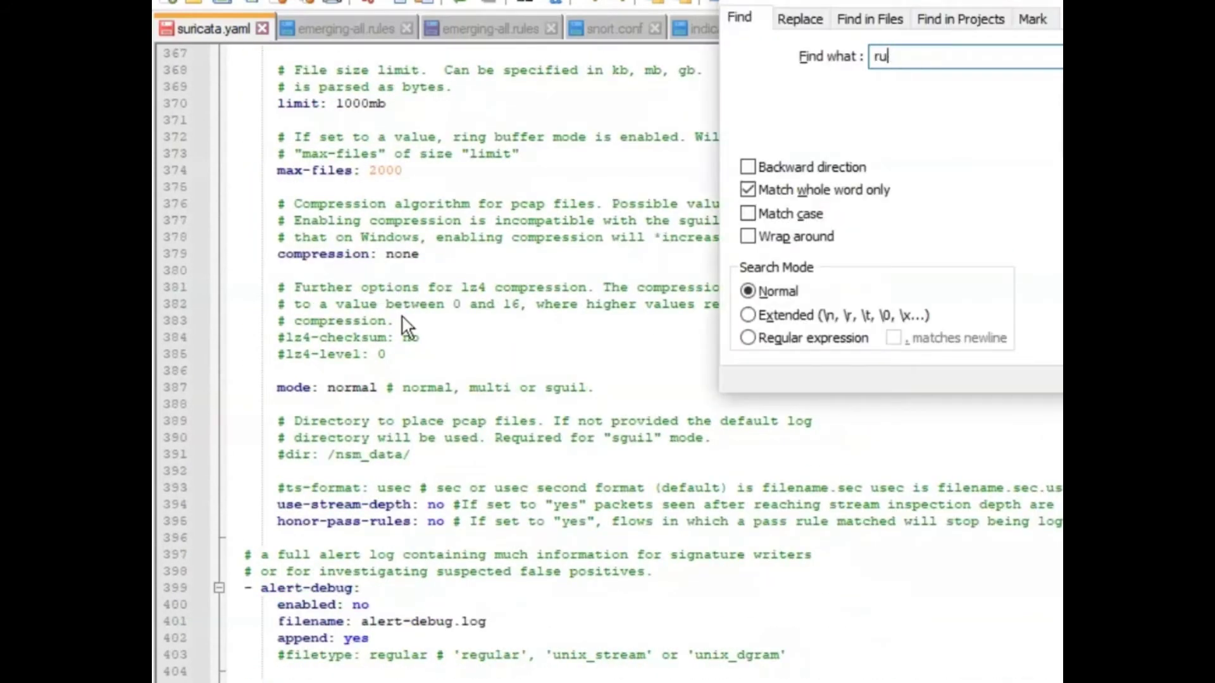
key("Return")
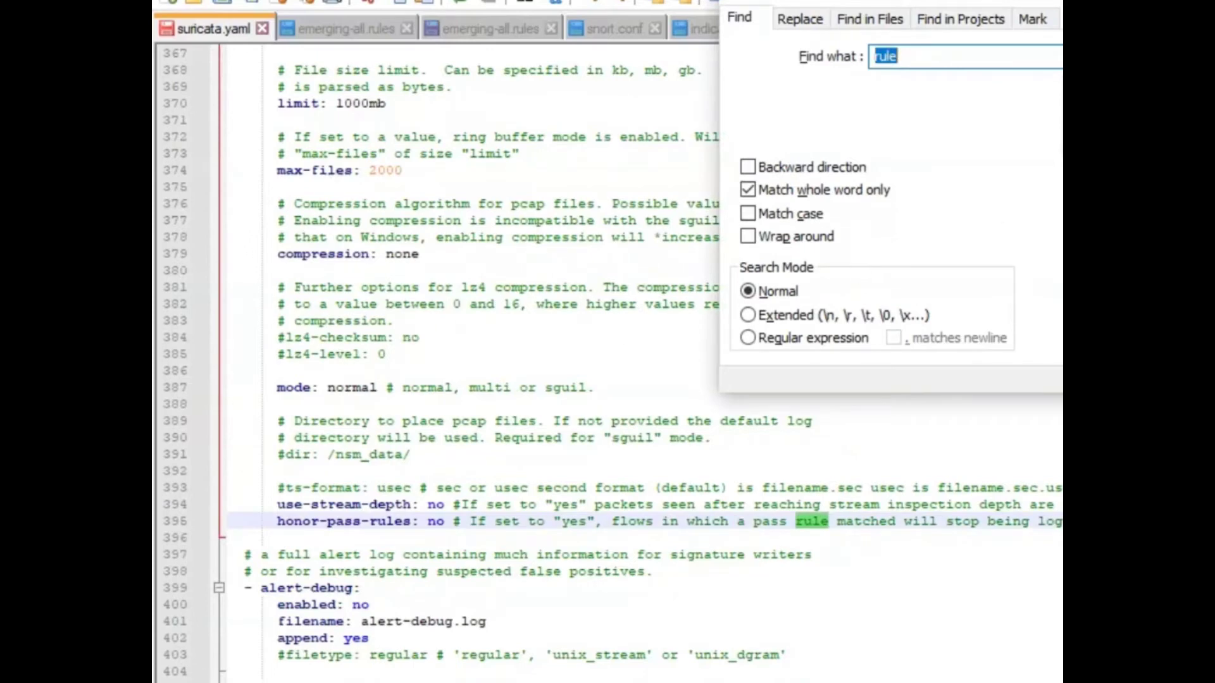
key("Return")
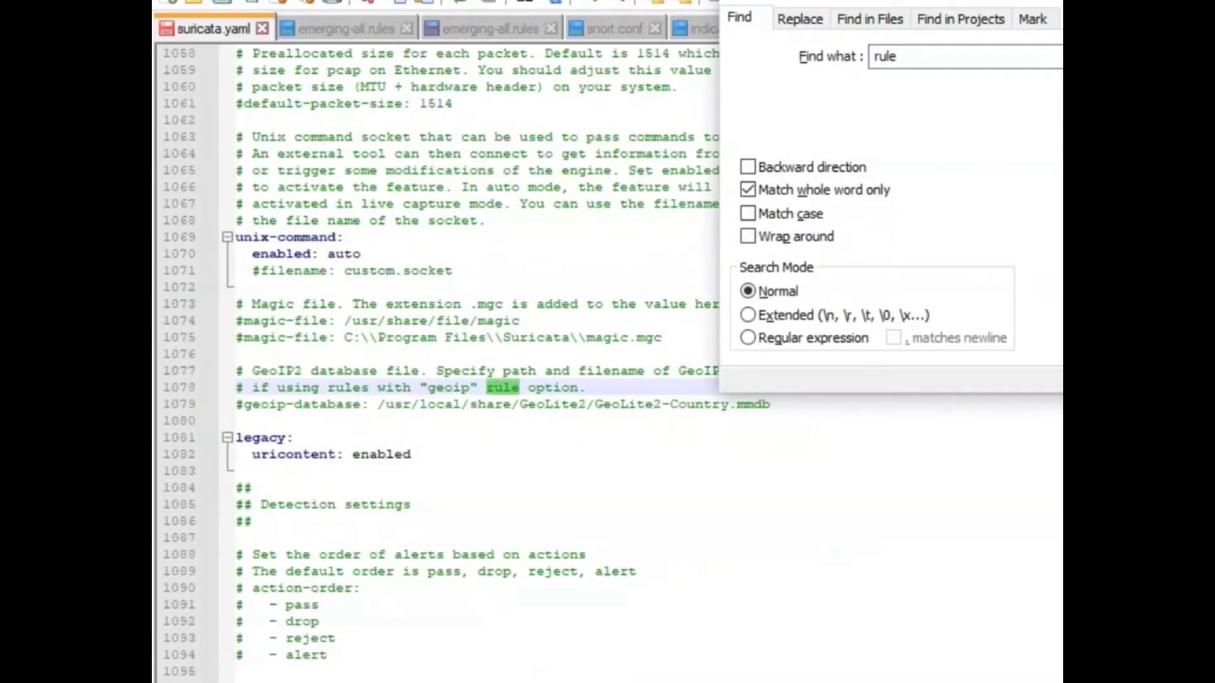
key("Return")
key("Return")
key("Return")
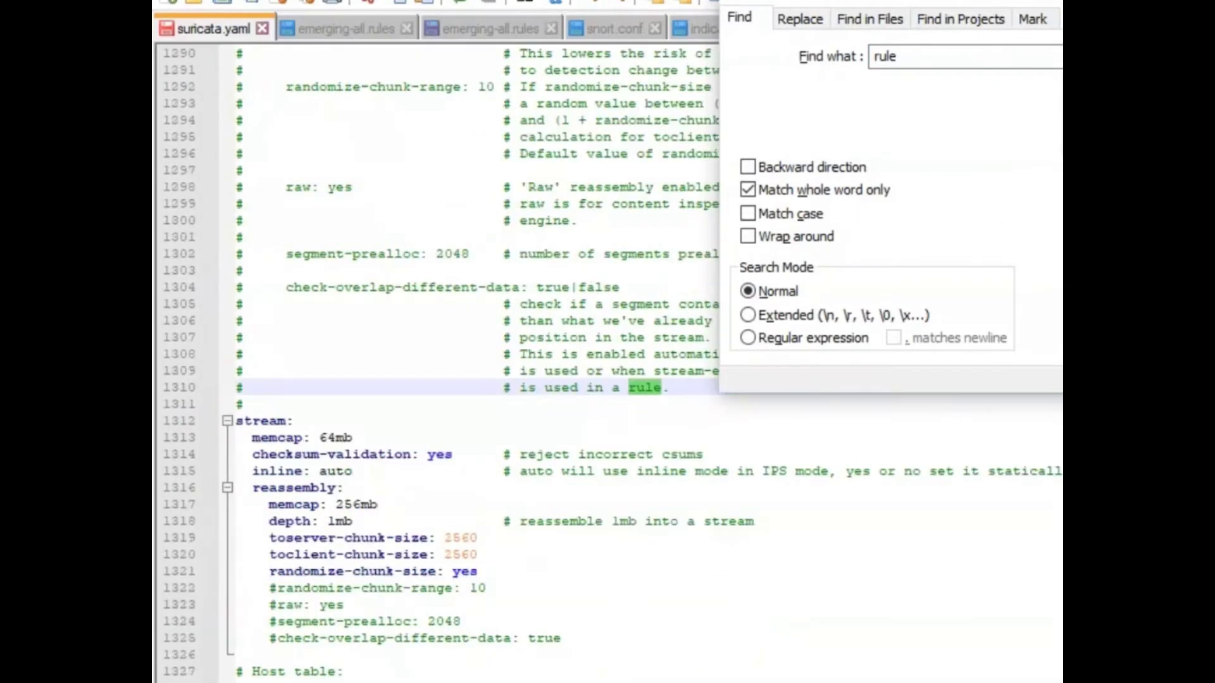
key("Return")
key("Return")
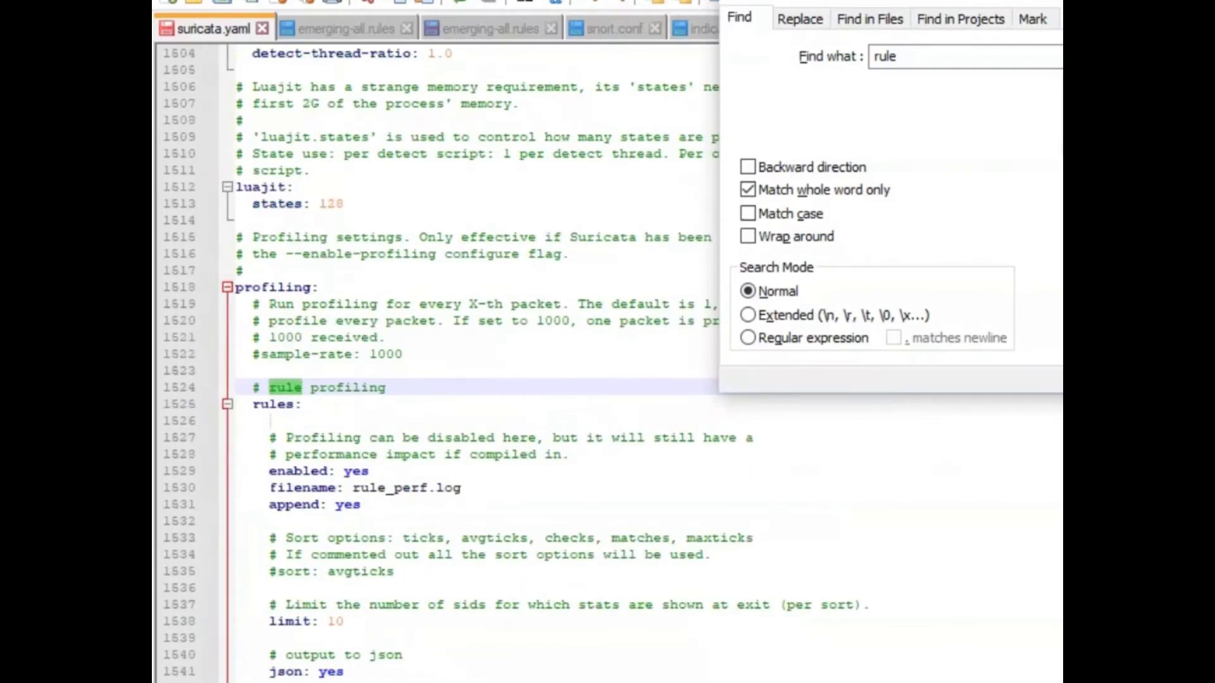
key("Return")
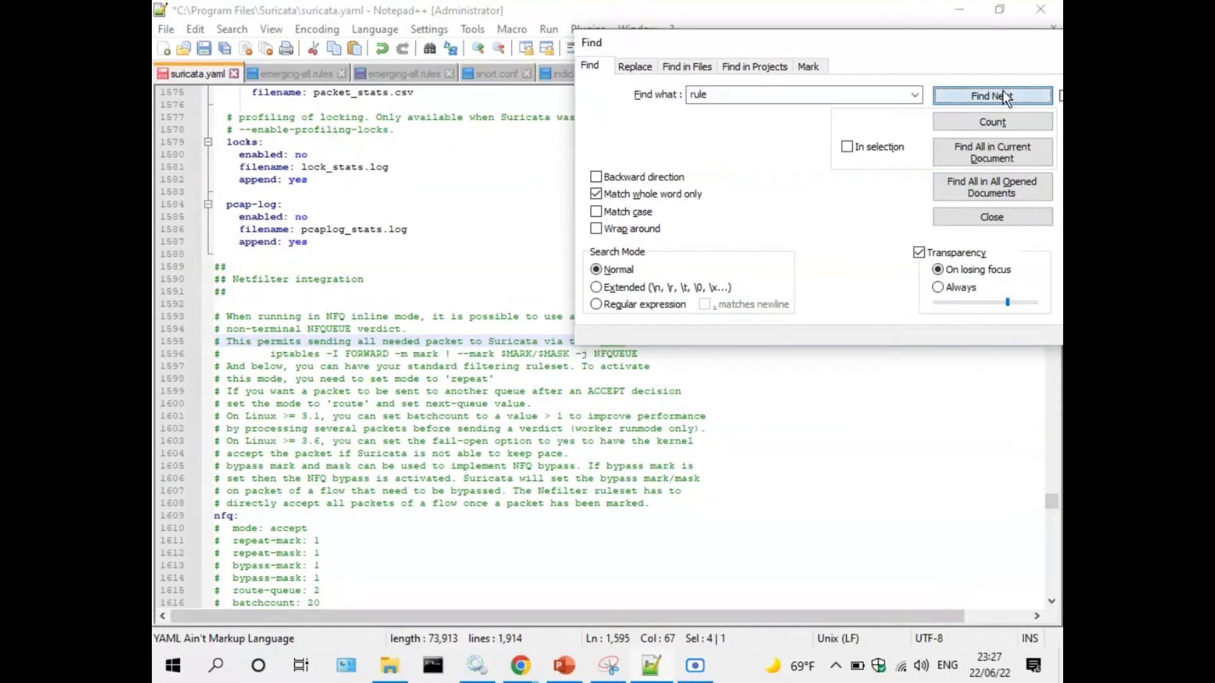
key("Return")
key("Return")
left_click(1004, 90)
left_click(1004, 90)
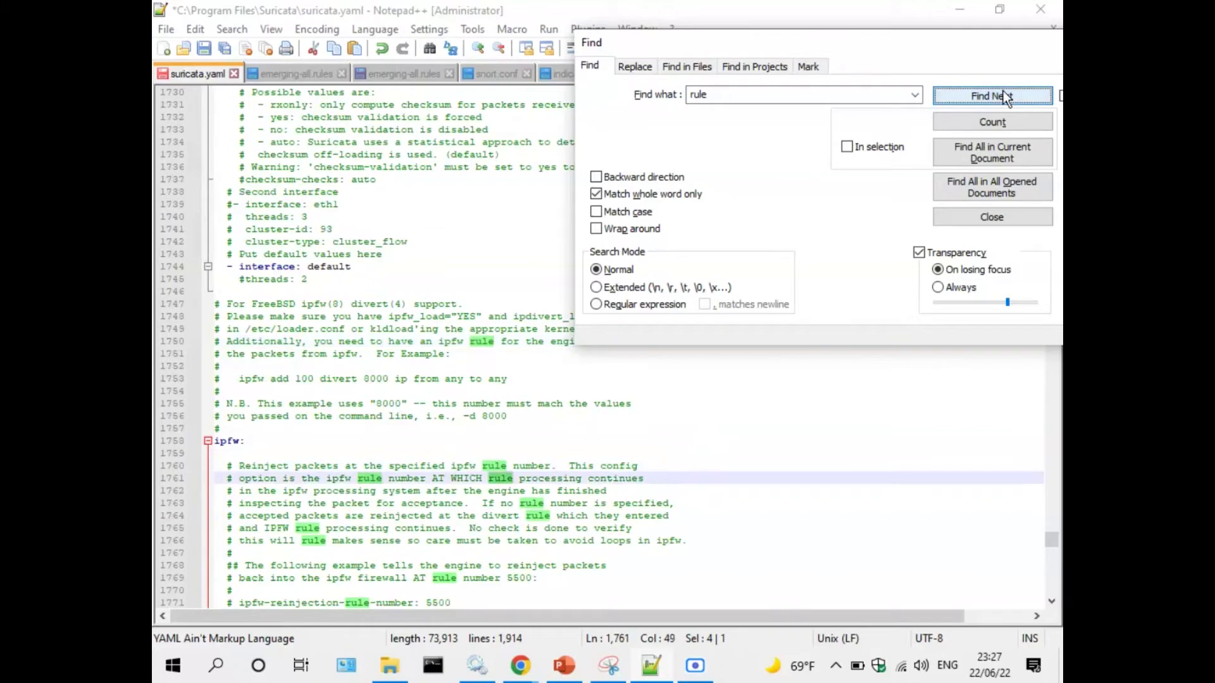
left_click(1003, 90)
Refine the search to 'rule-files' and select the default-rule-path C:\Program Files\Suricata\rules.
left_click(783, 92)
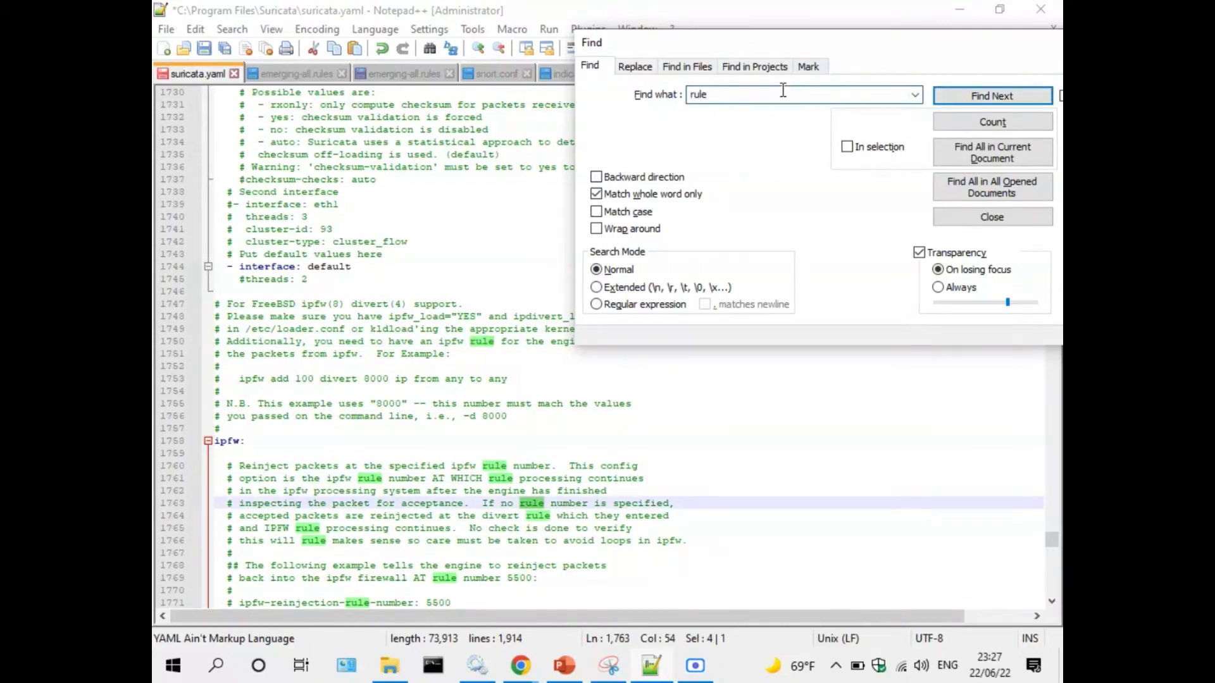
type("-files")
key("Return")
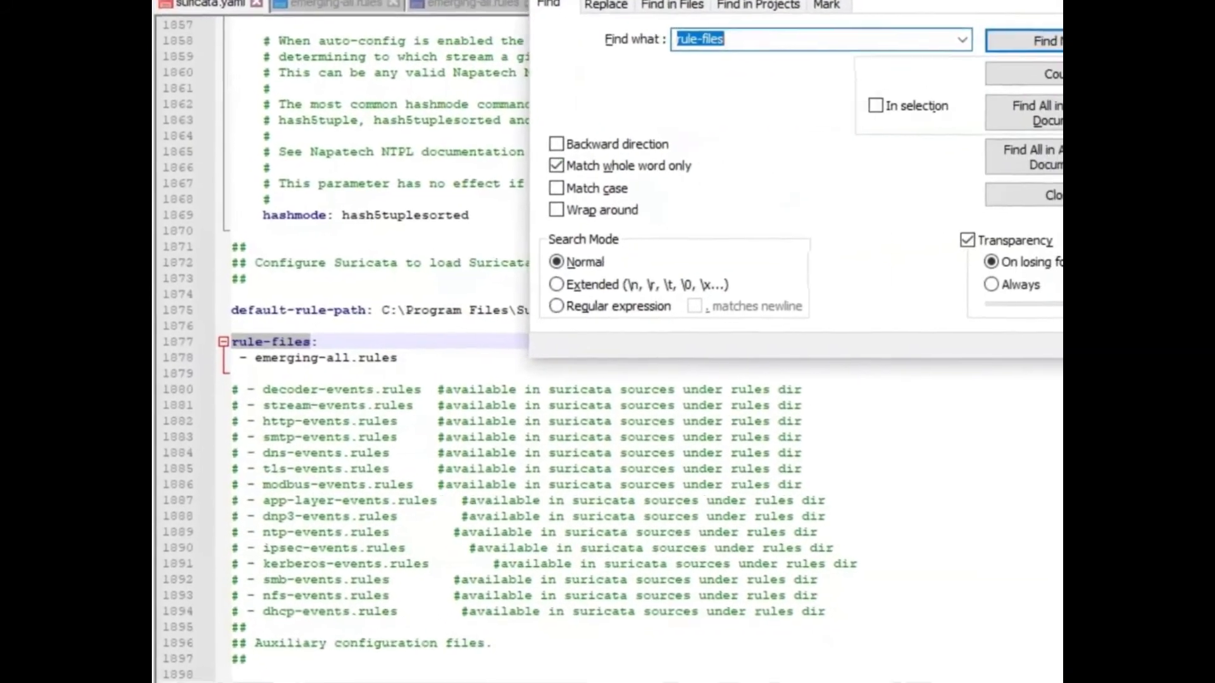
key("Escape")
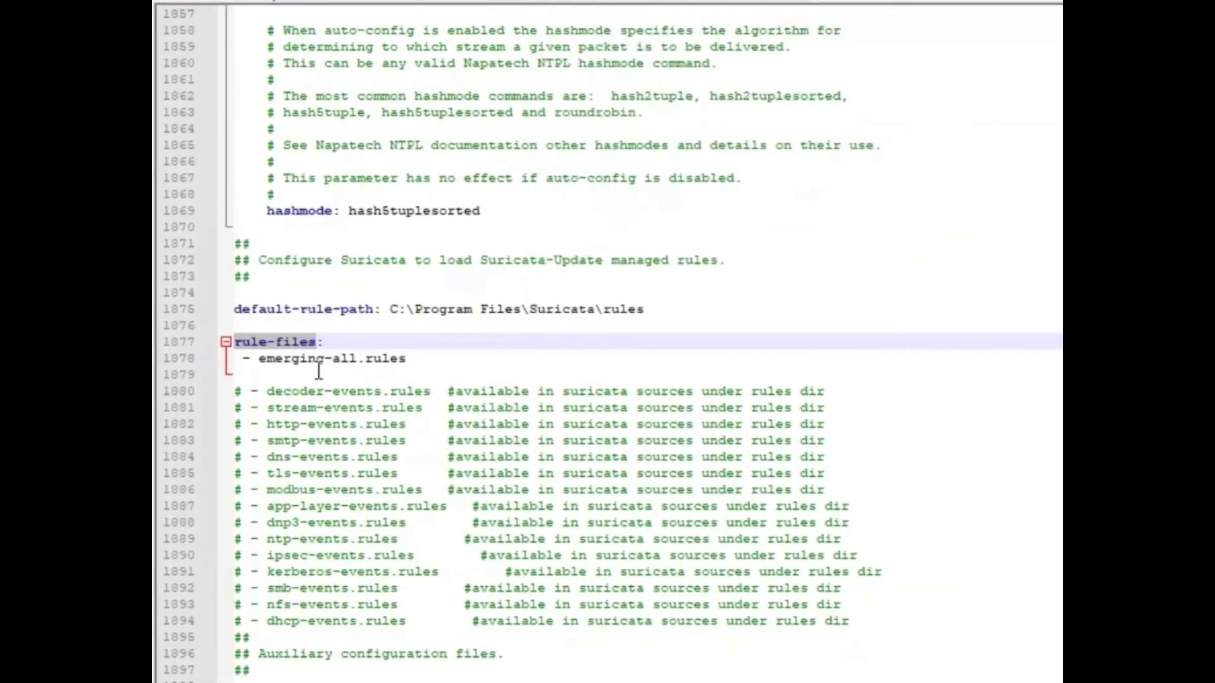
left_click(312, 376)
left_click(399, 306)
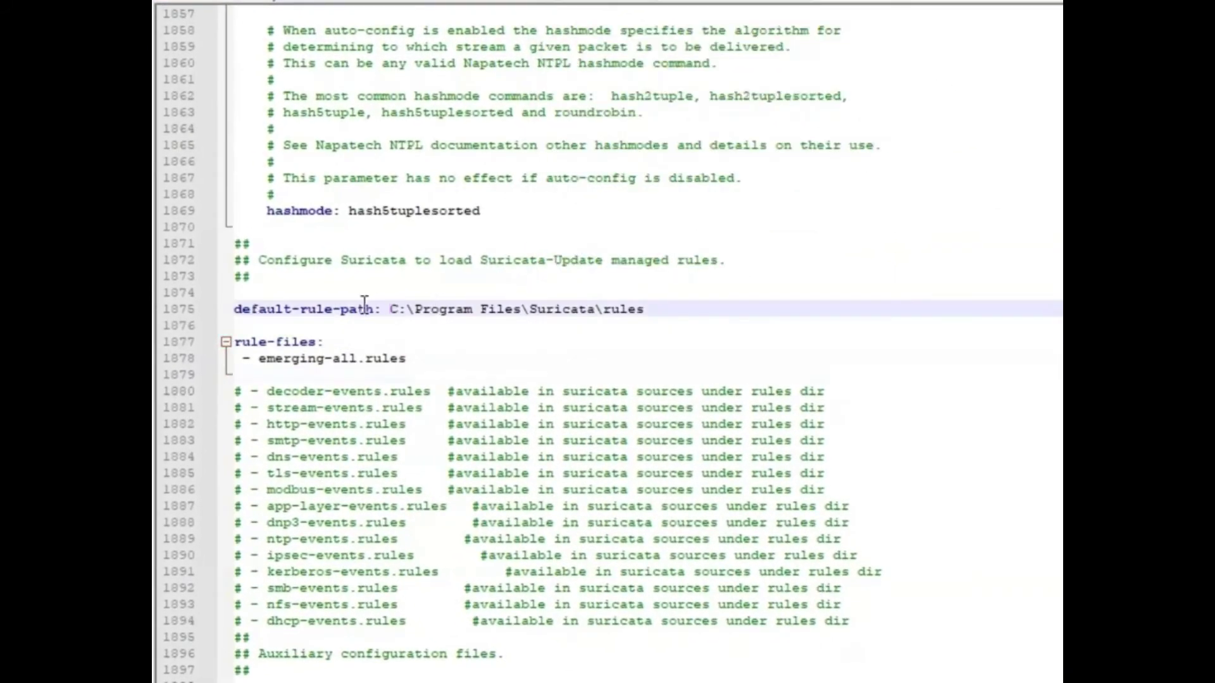
left_click_drag(389, 310, 645, 312)
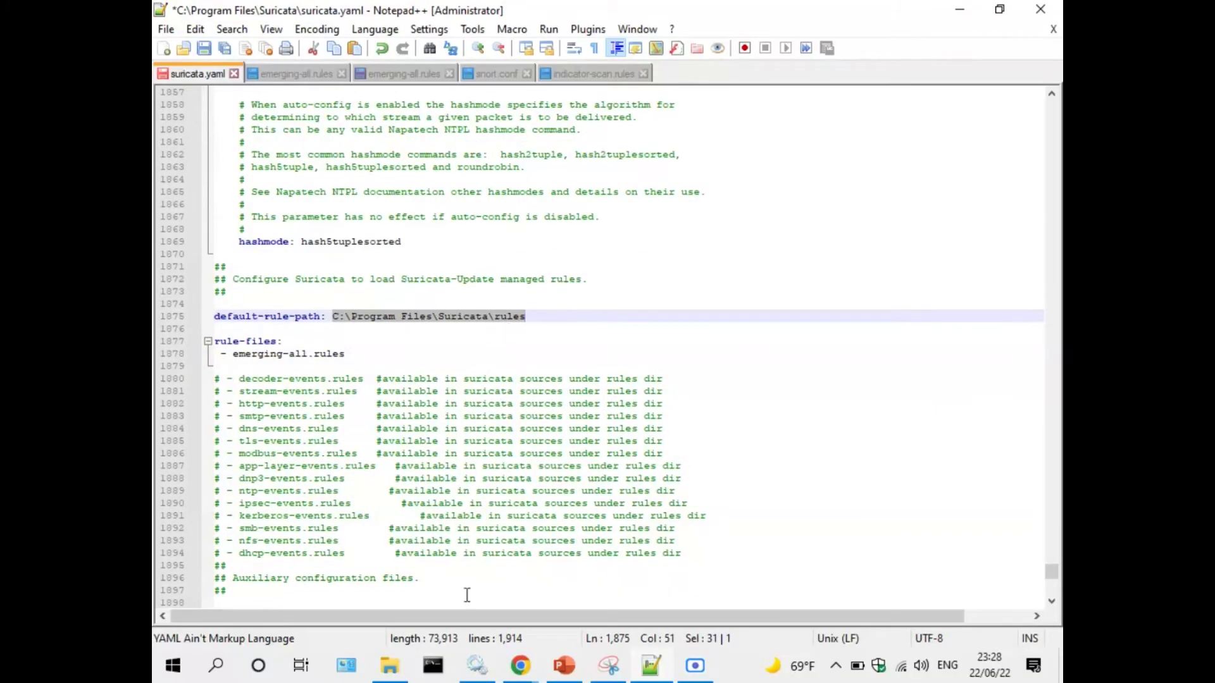
left_click(404, 665)
Open the Suricata rules folder in File Explorer and select emerging-all.rules.
left_click(525, 142)
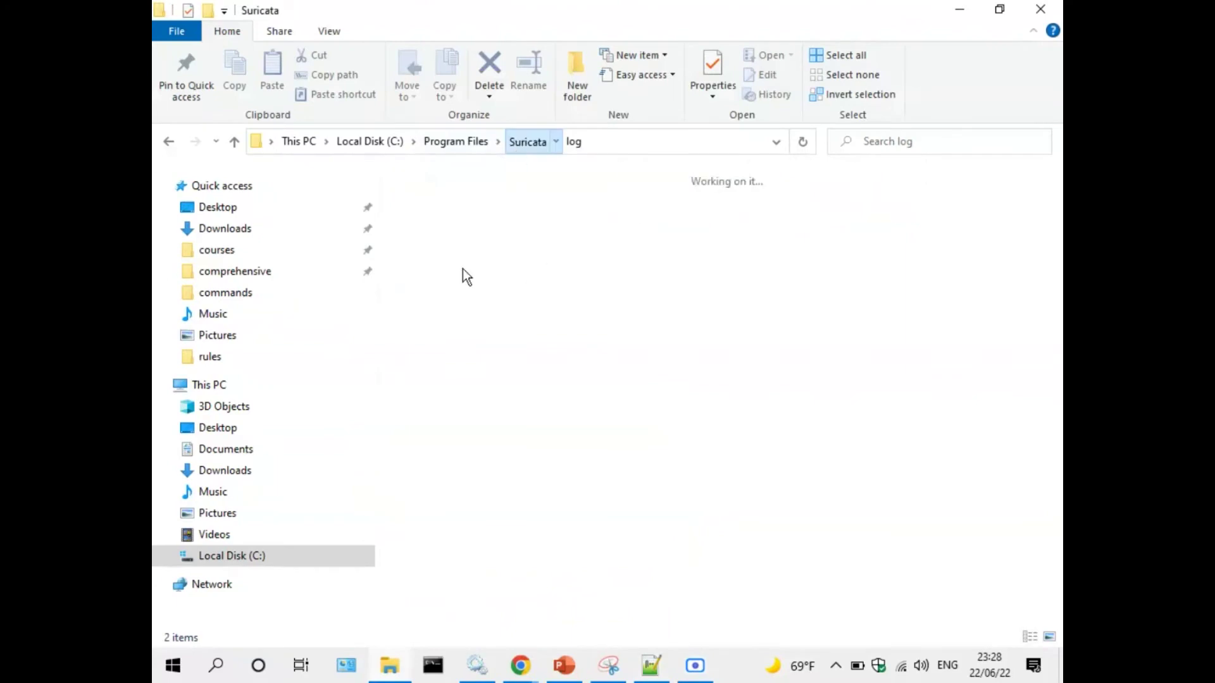
left_click(429, 194)
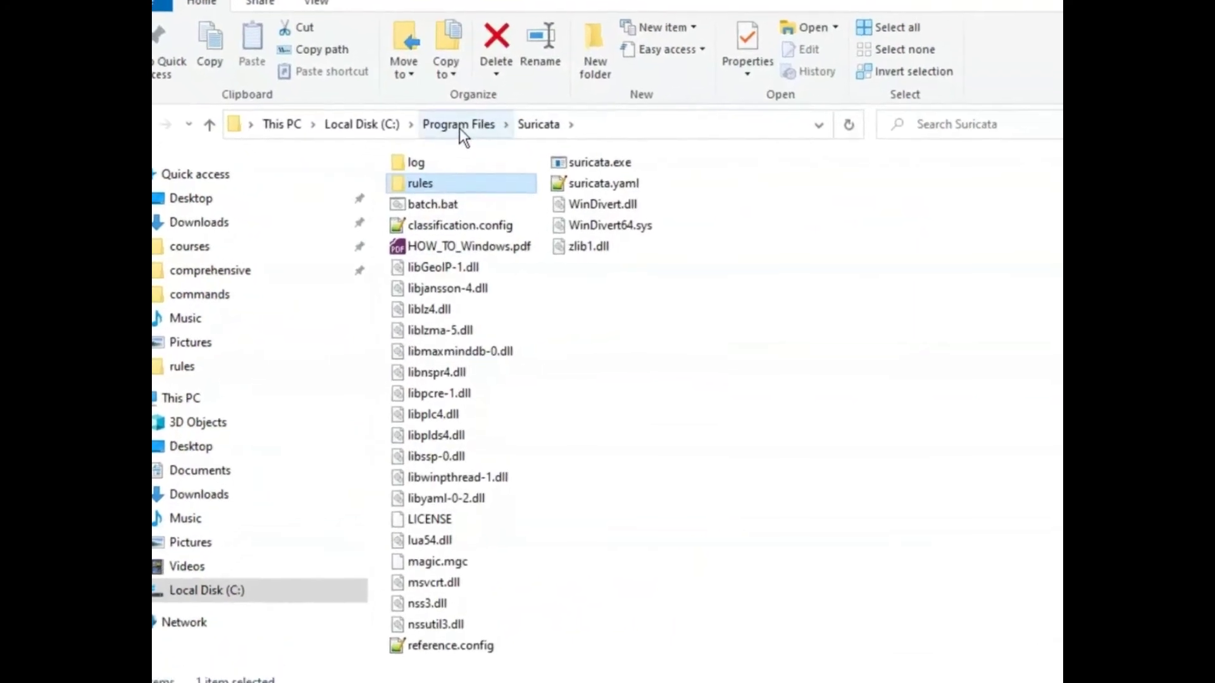
double_click(436, 185)
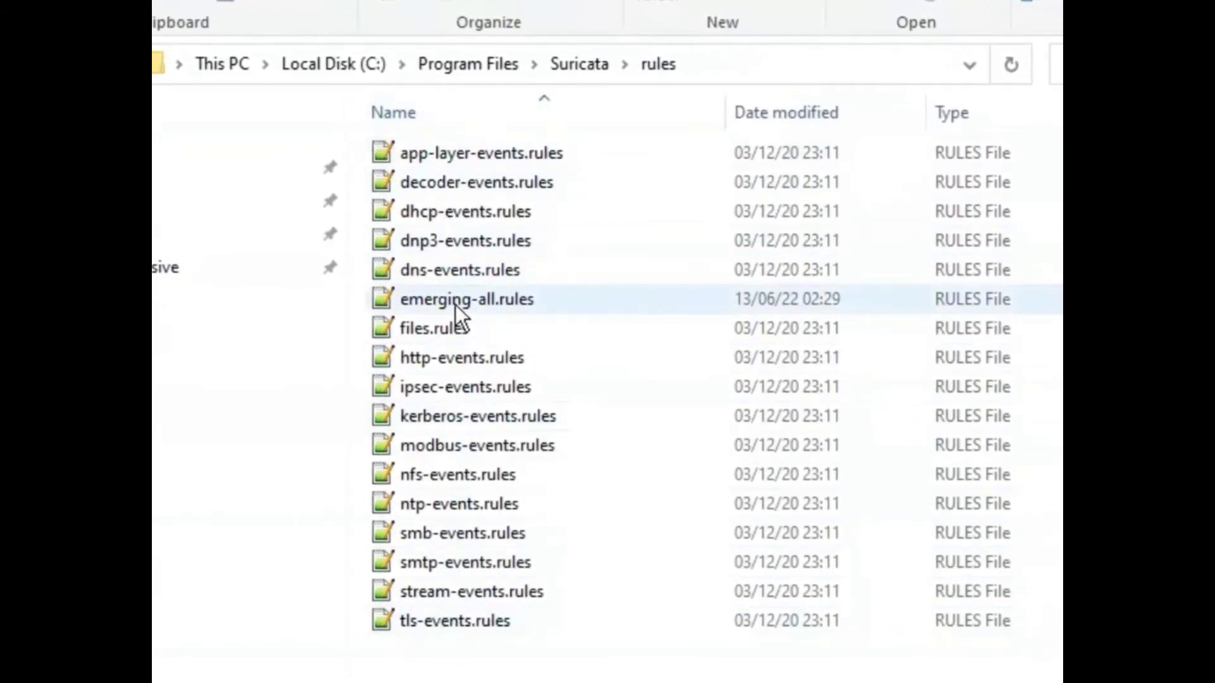
left_click(529, 308)
mouse_move(459, 303)
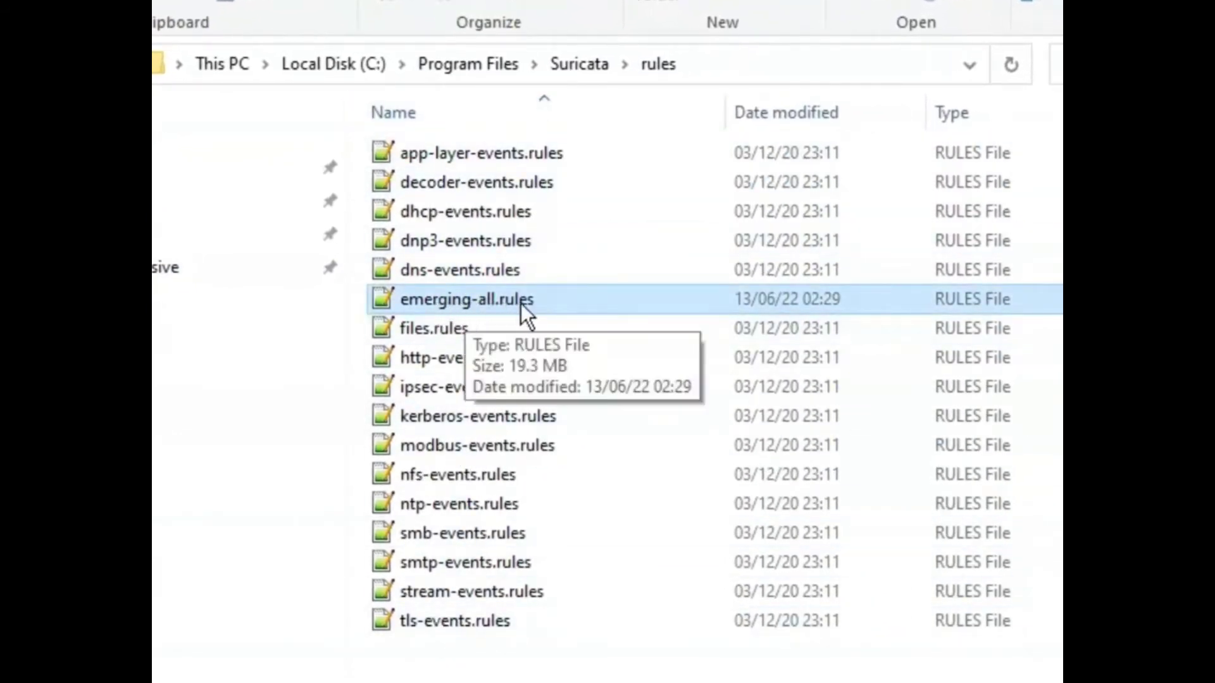
Add a new empty '-' entry below emerging-all.rules in the rule-files list.
left_click(651, 666)
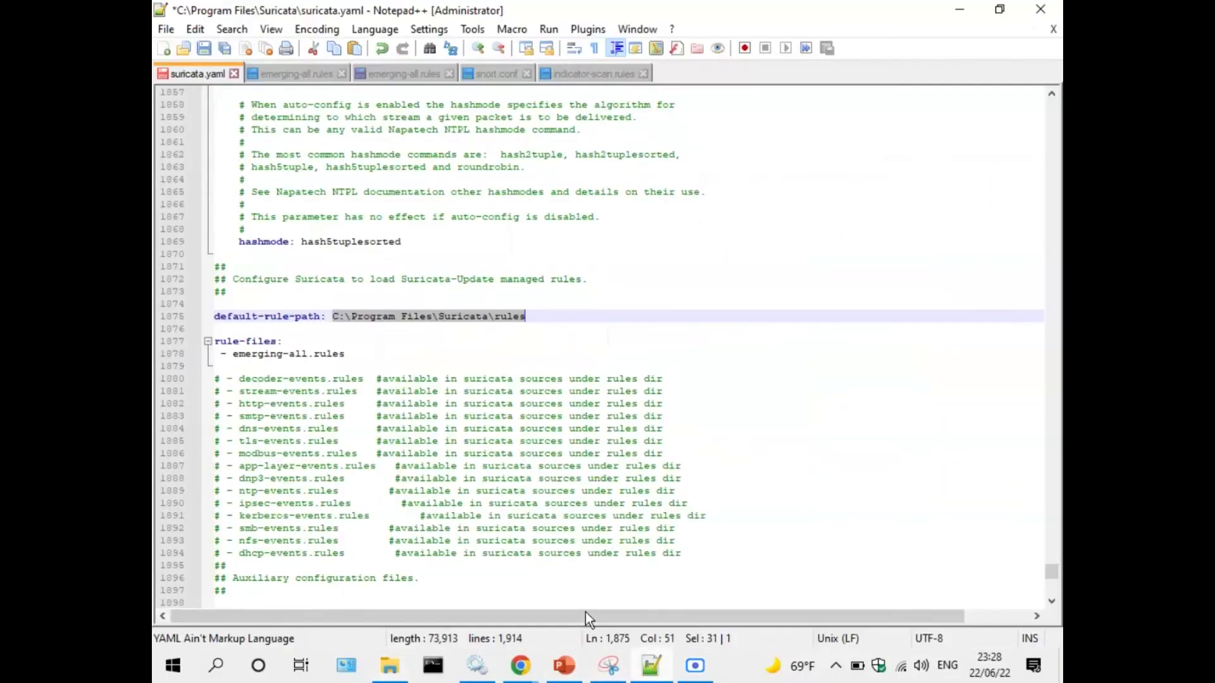
left_click_drag(222, 354, 345, 355)
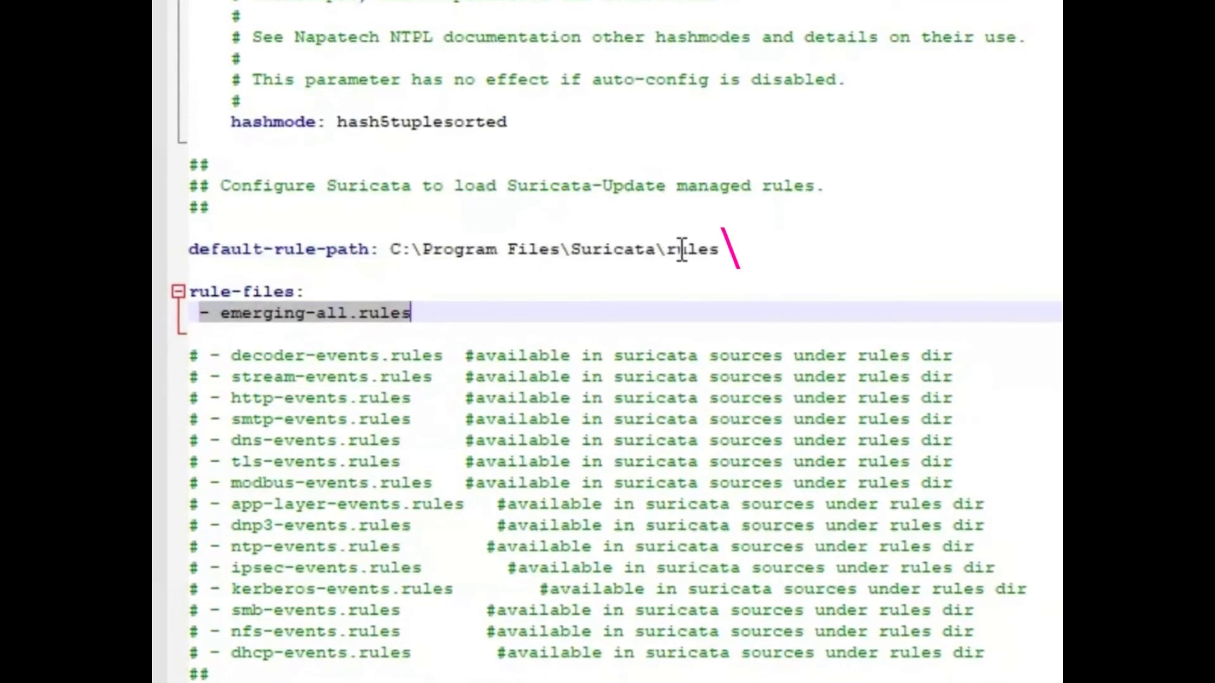
left_click(433, 312)
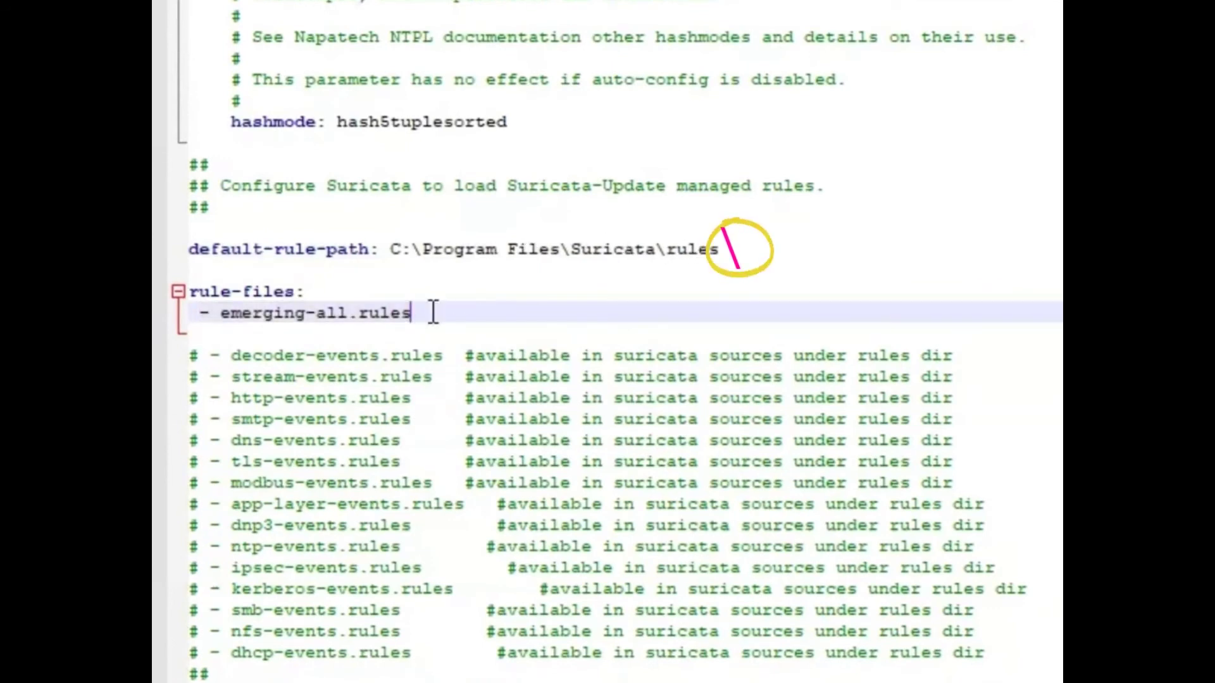
key("Return")
type("-")
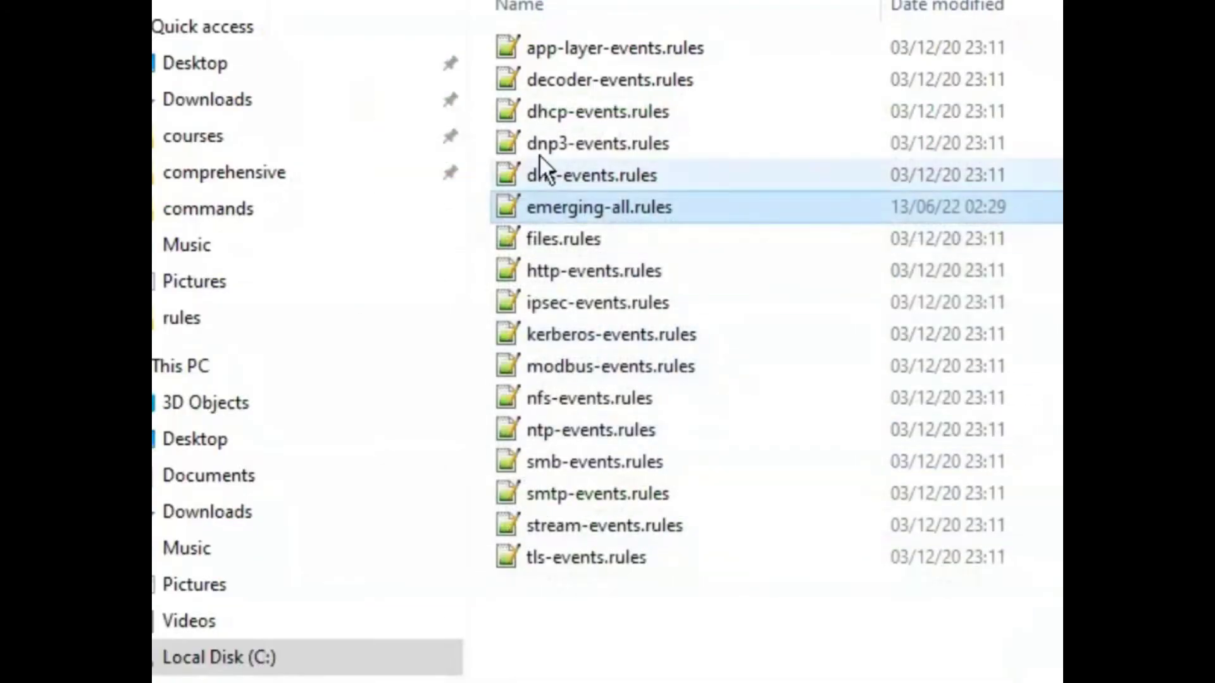
Copy the file name smb-events.rules from the rules folder.
left_click(594, 494)
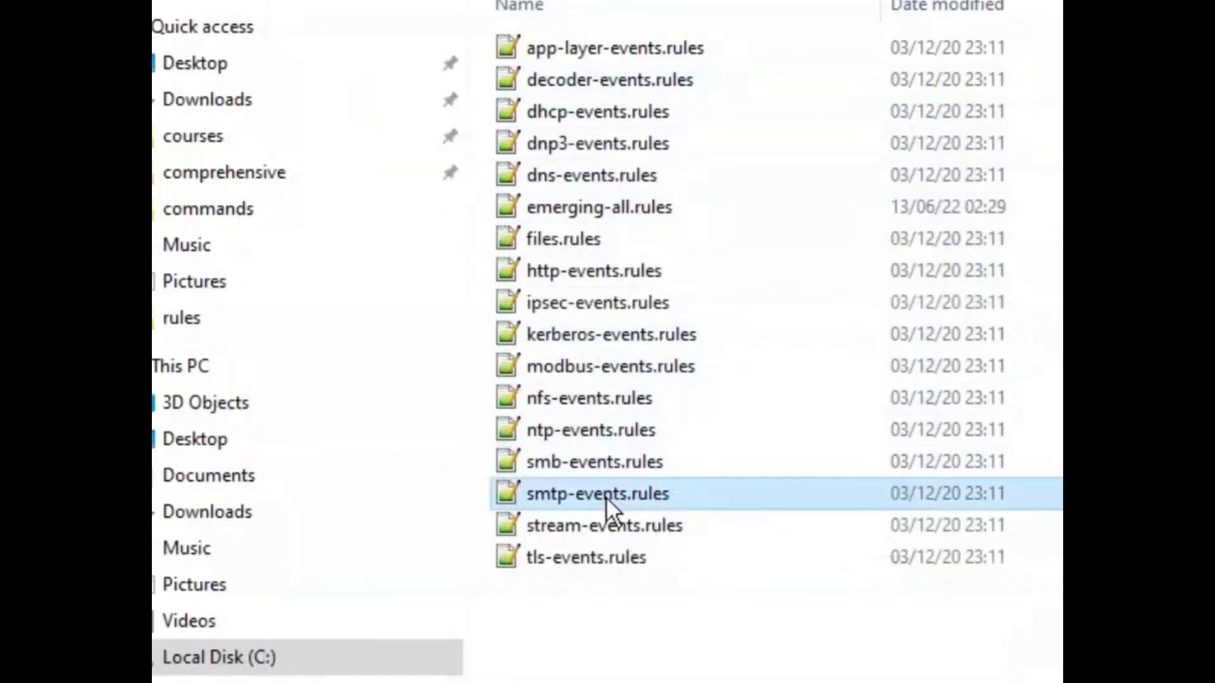
left_click(591, 470)
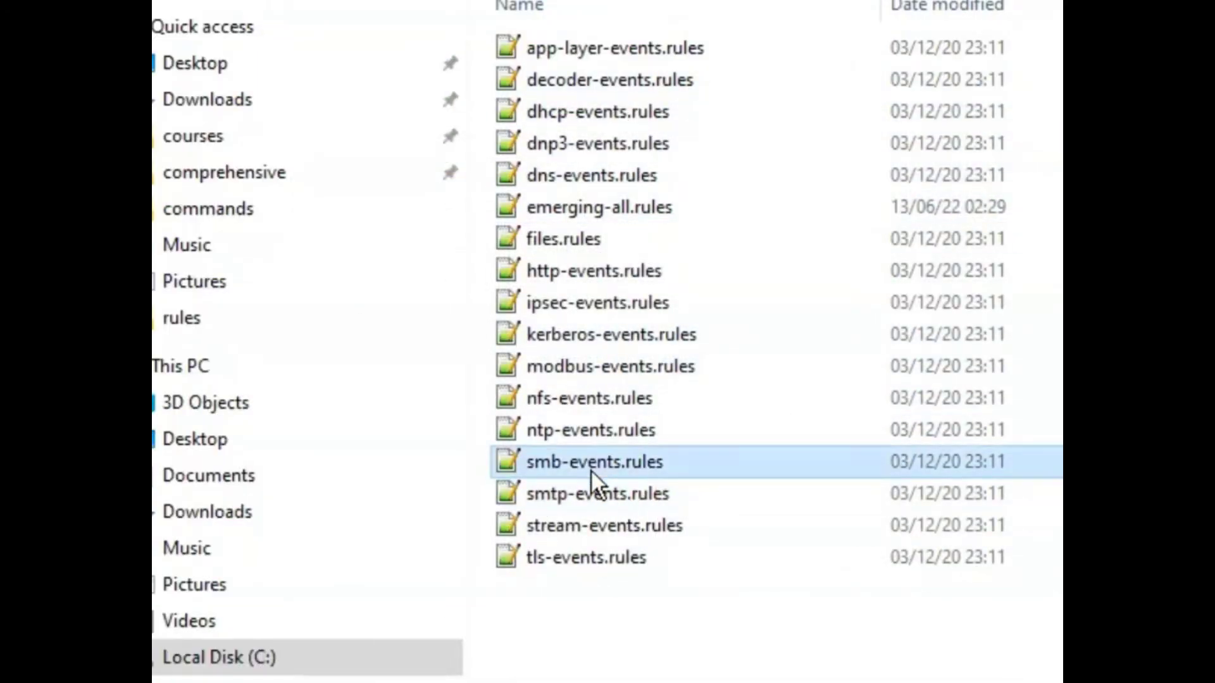
key("F2")
key("End")
key("ctrl+a")
key("ctrl+c")
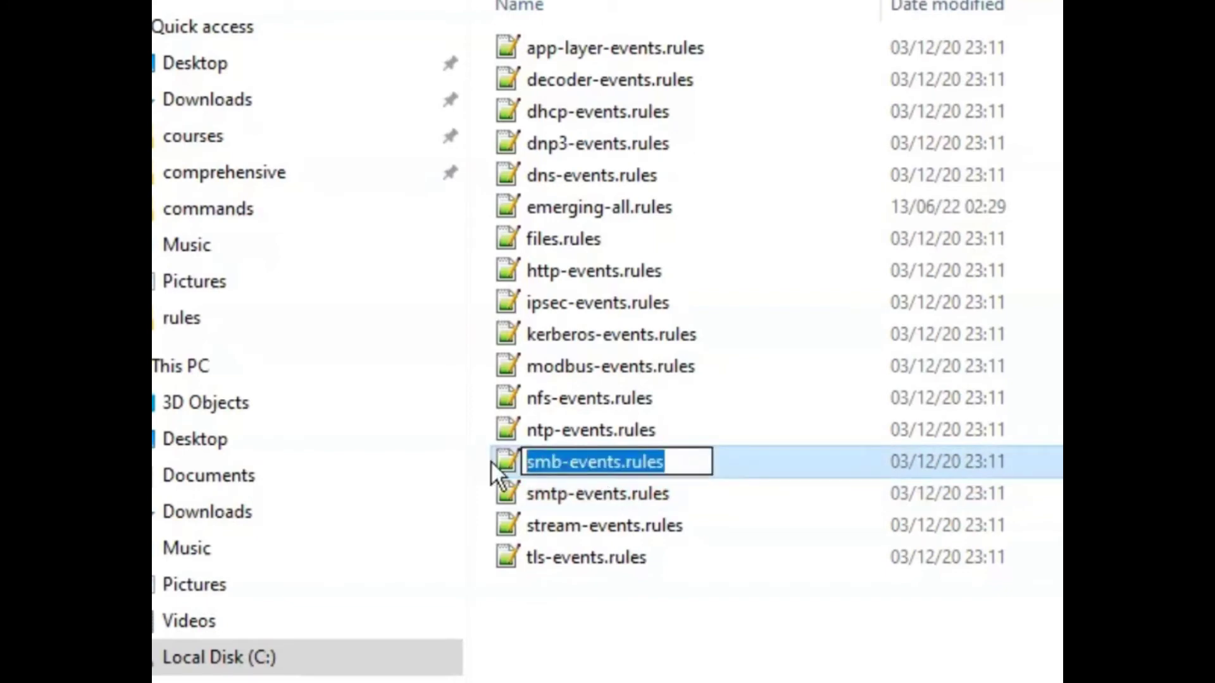
key("alt+Tab")
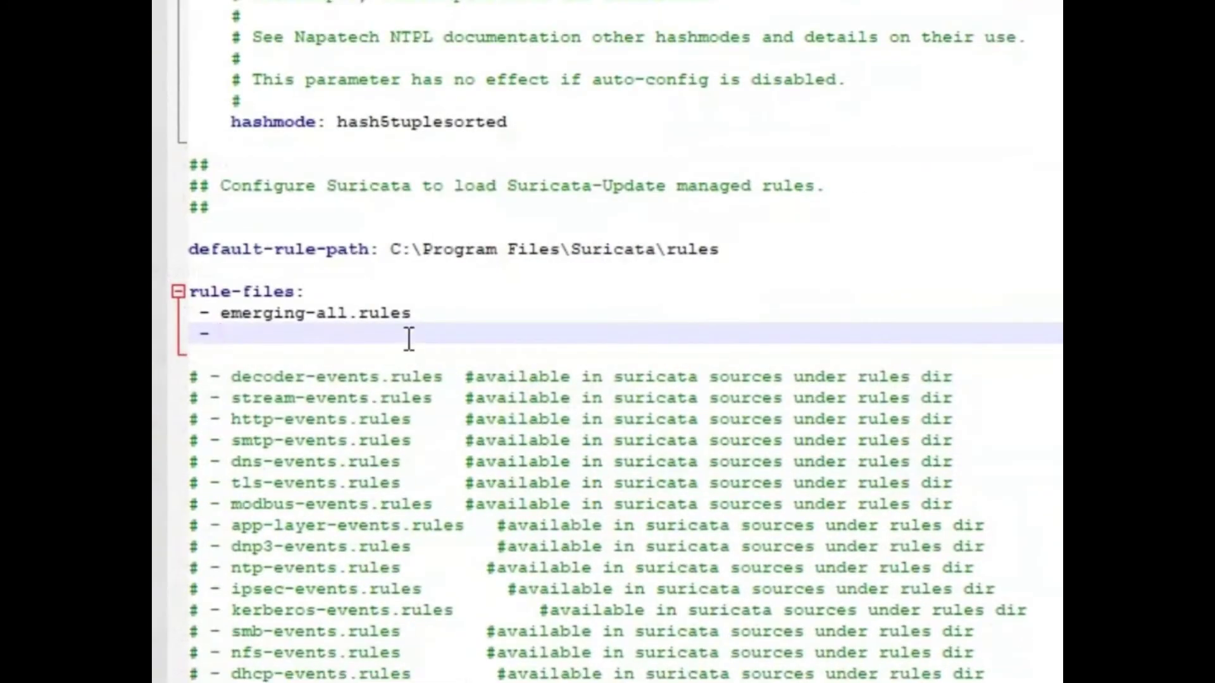
Paste smb-events.rules as a rule-files entry, then delete it so only emerging-all.rules remains.
key("ctrl+v")
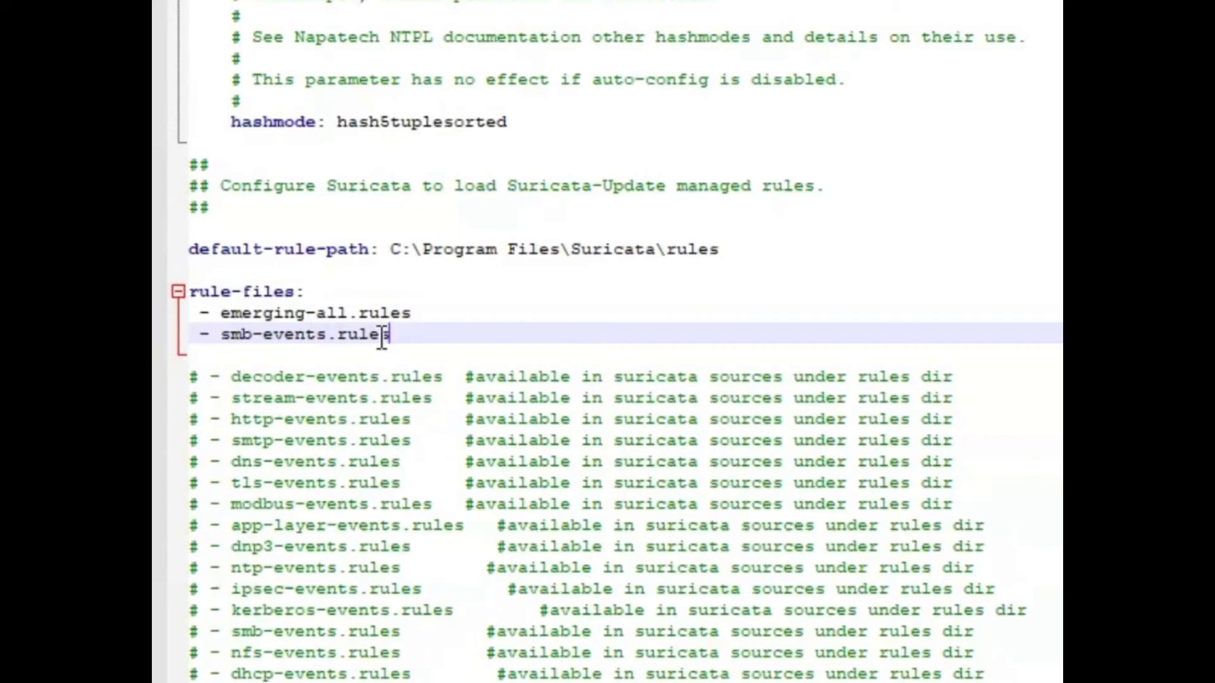
left_click_drag(387, 335, 209, 336)
key("BackSpace")
key("BackSpace")
key("BackSpace")
key("BackSpace")
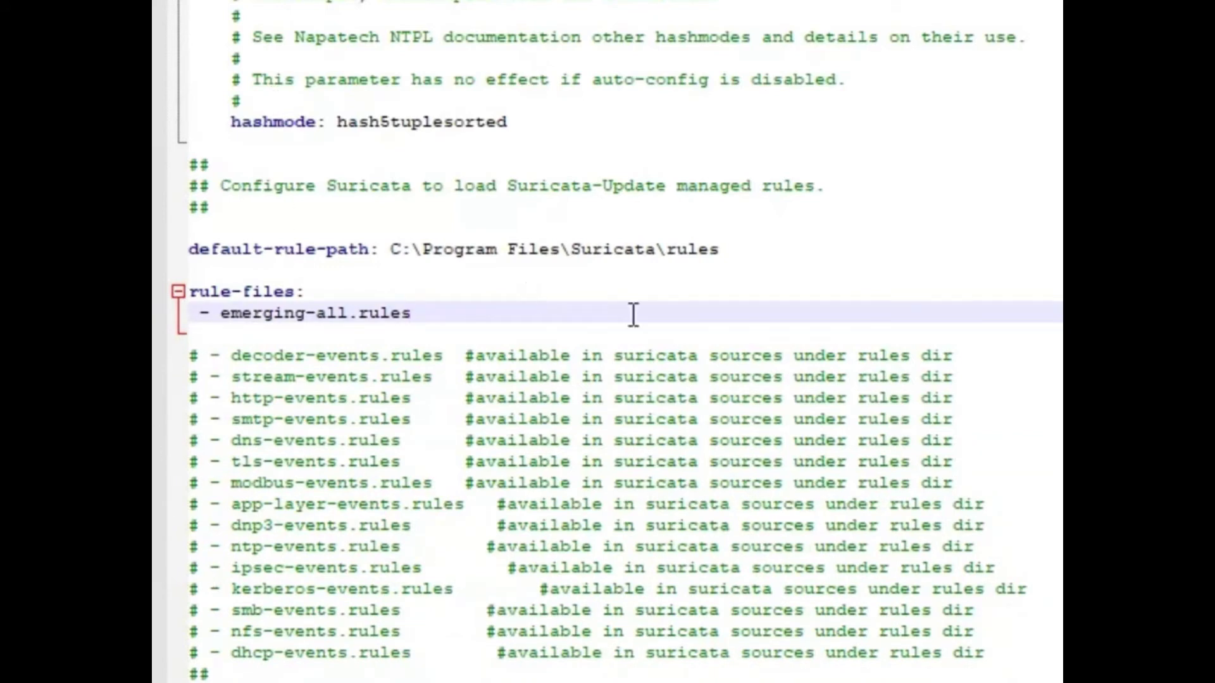
scroll(421, 331, "down", 5)
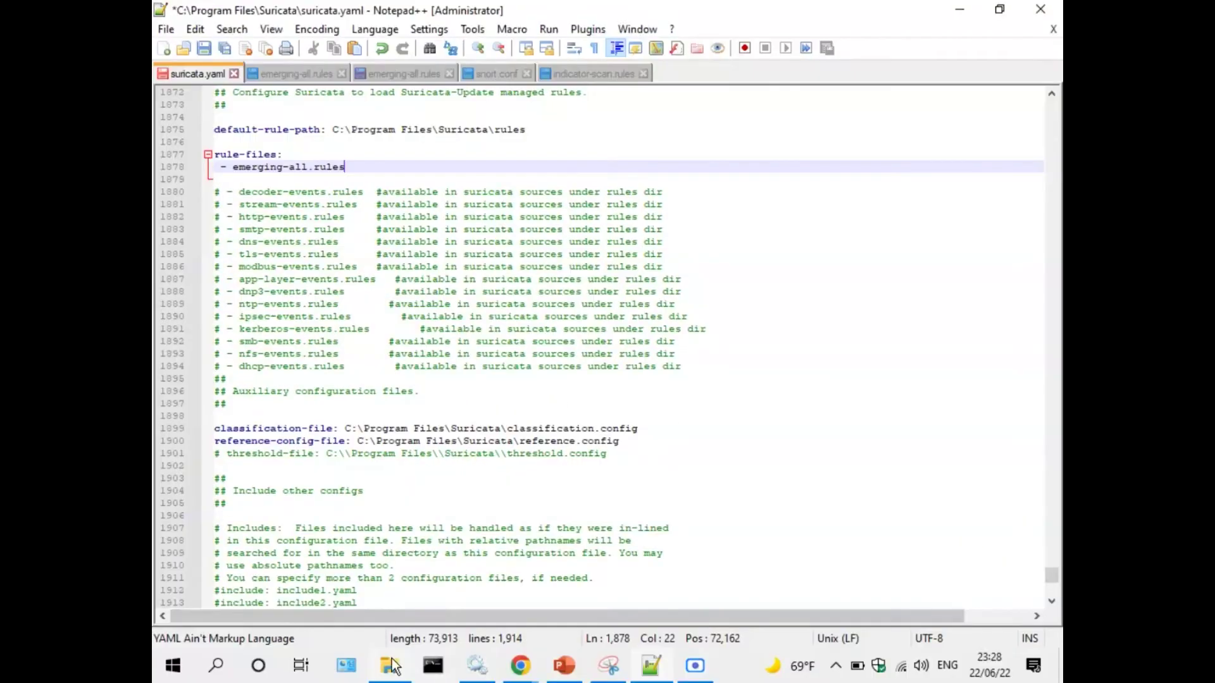
left_click(390, 666)
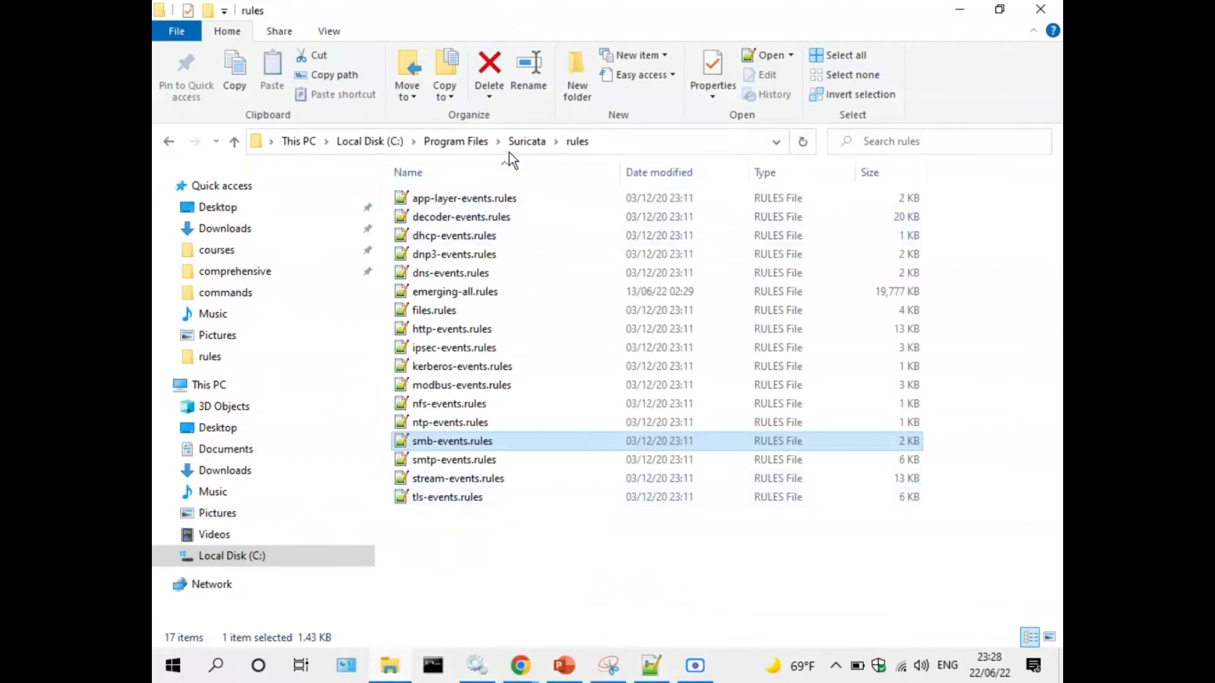
left_click(525, 142)
left_click(444, 229)
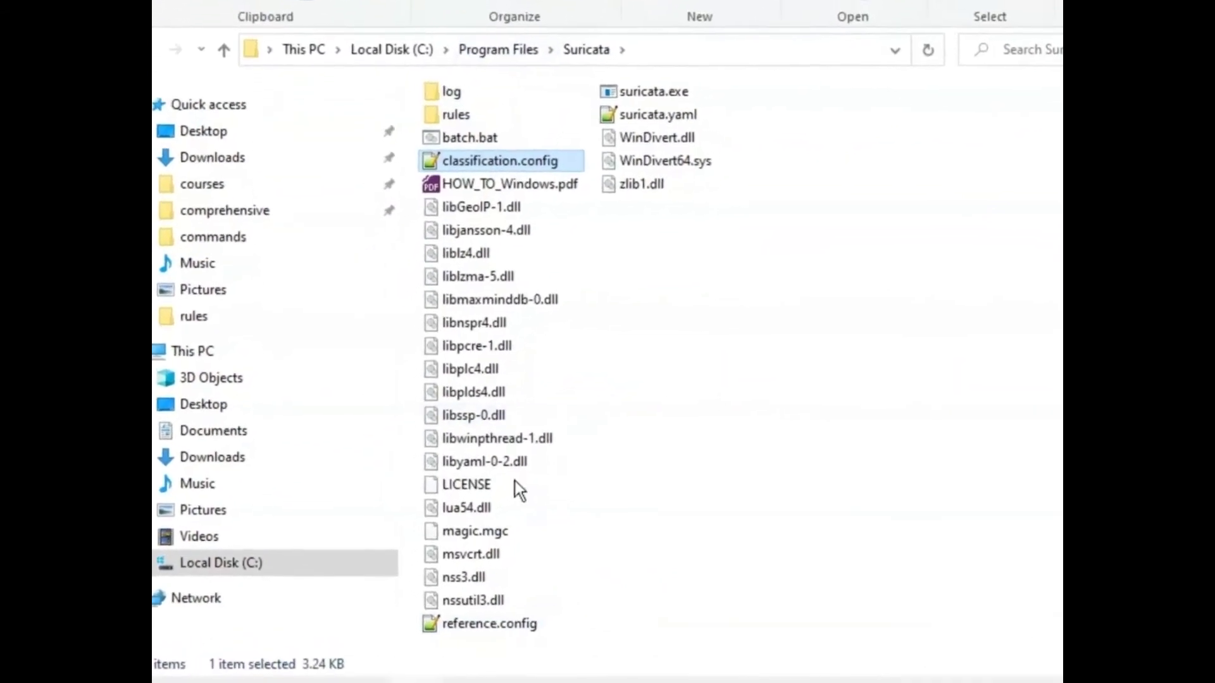
left_click(500, 638)
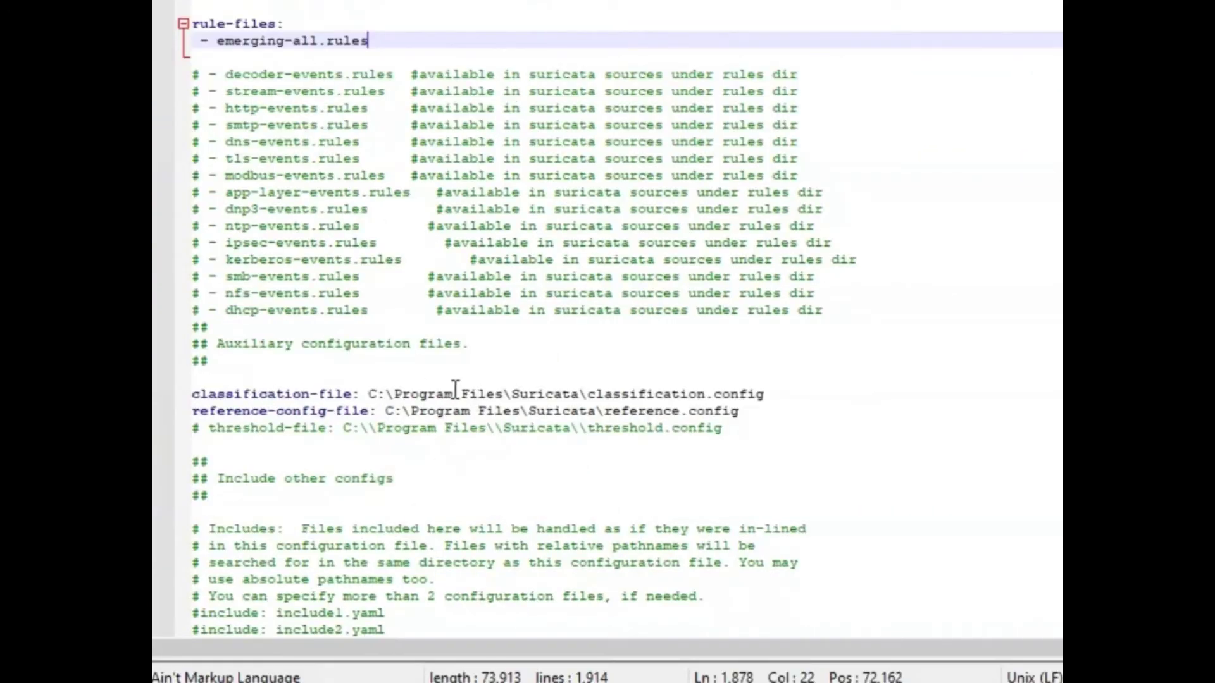
left_click_drag(764, 394, 604, 393)
left_click_drag(736, 411, 605, 411)
scroll(383, 399, "down", 4)
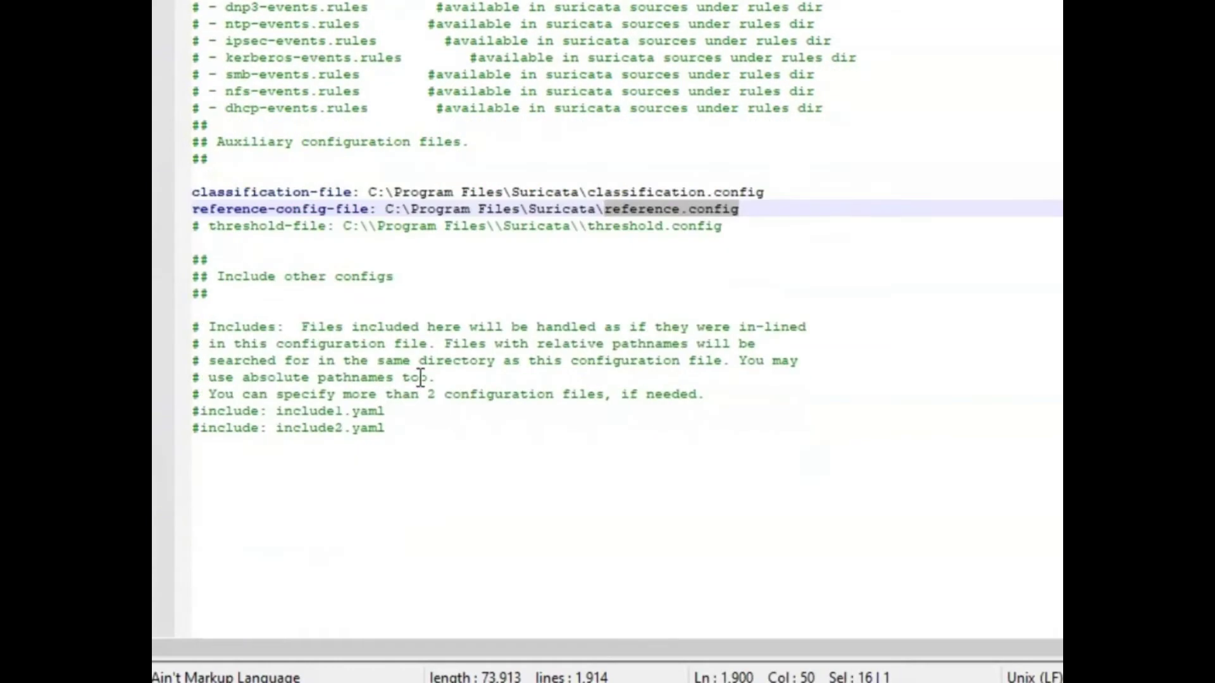
scroll(415, 377, "up", 3)
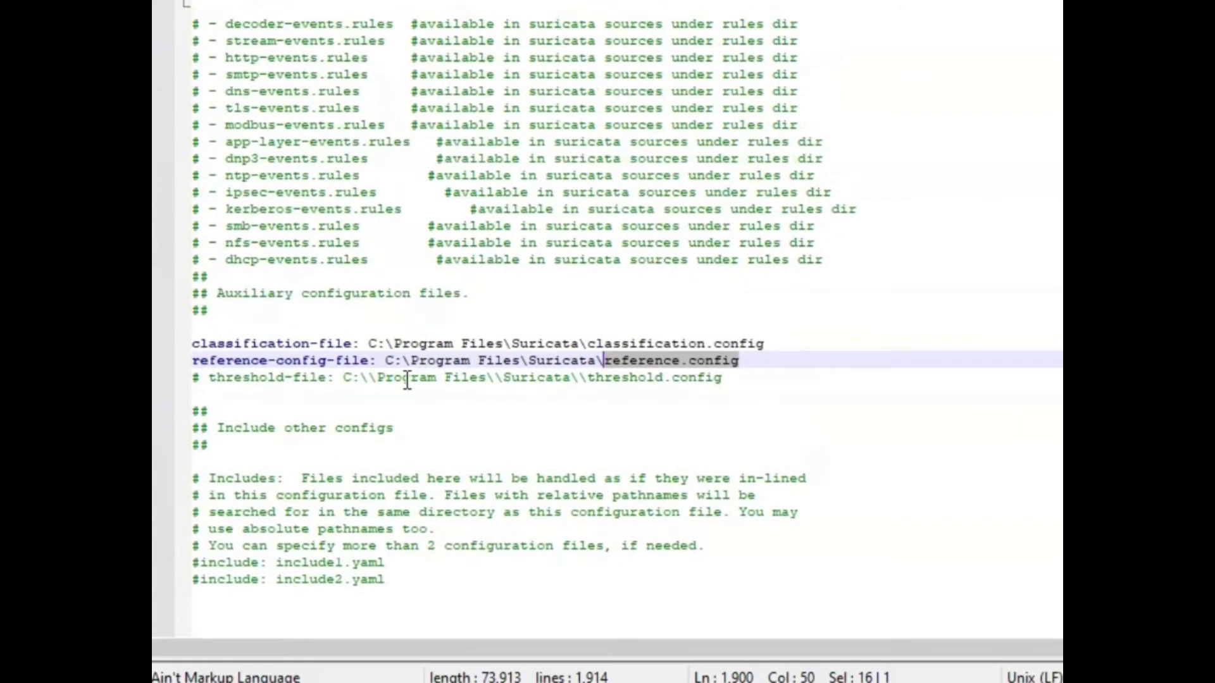
scroll(485, 234, "up", 4)
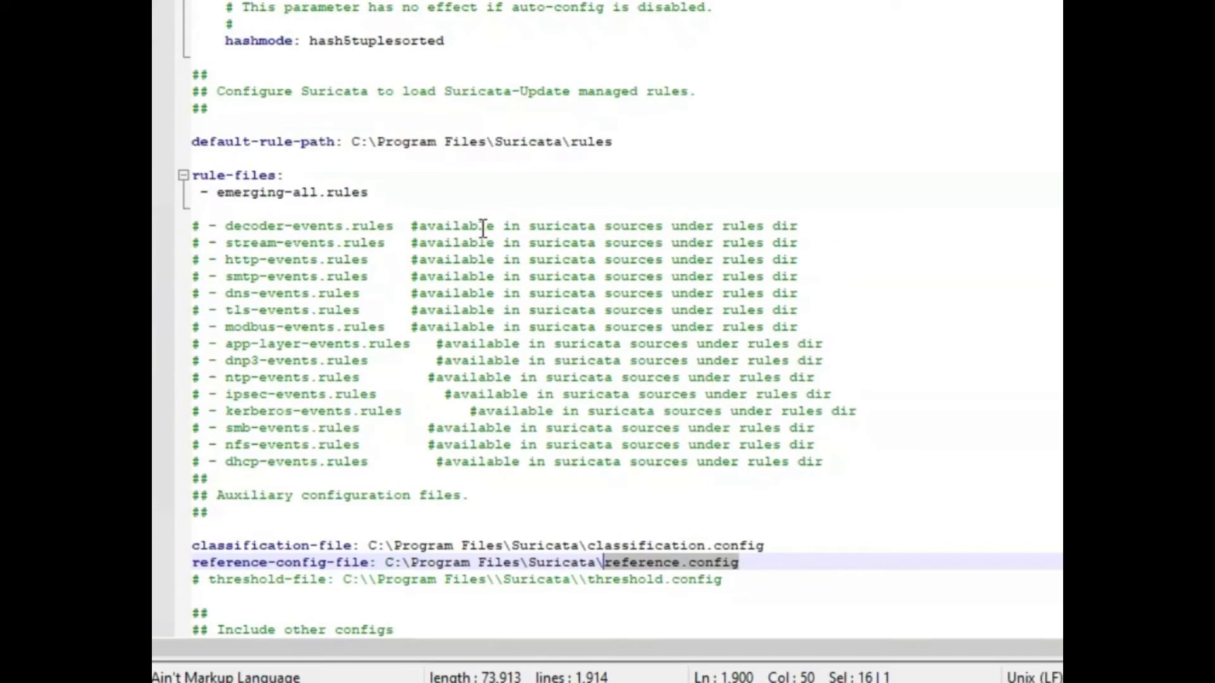
left_click_drag(359, 139, 618, 135)
left_click_drag(369, 193, 215, 200)
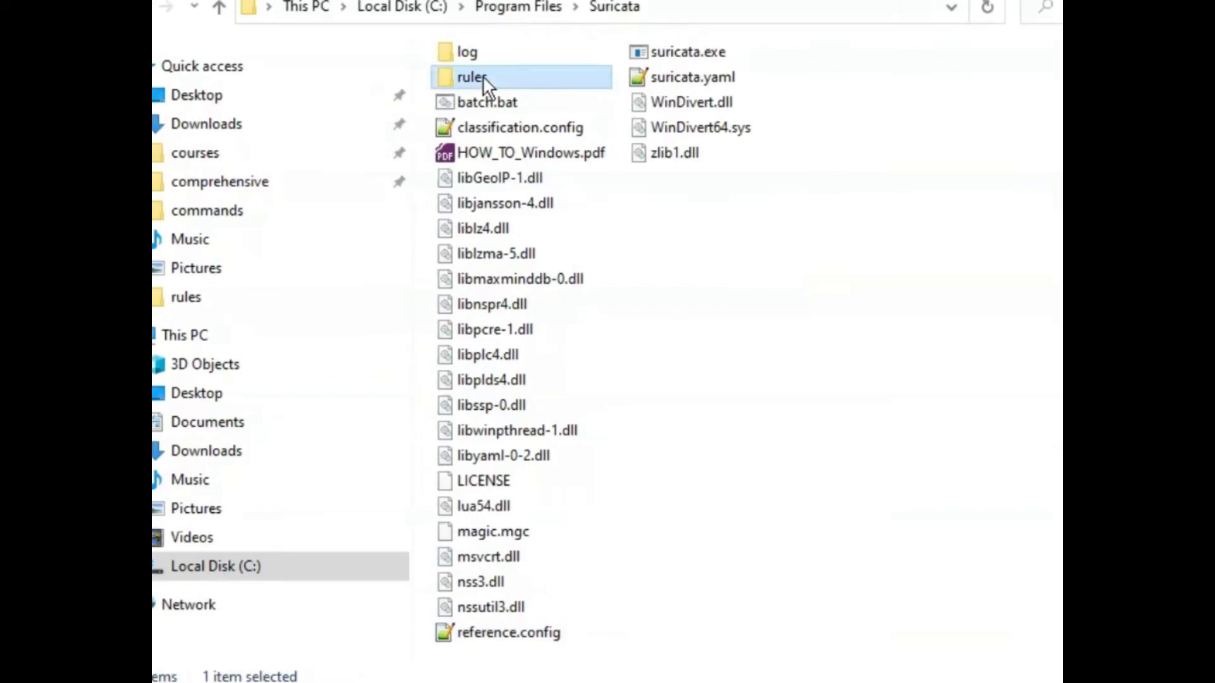
Open Command Prompt and change into the C:\Program Files\Suricata folder.
left_click(581, 193)
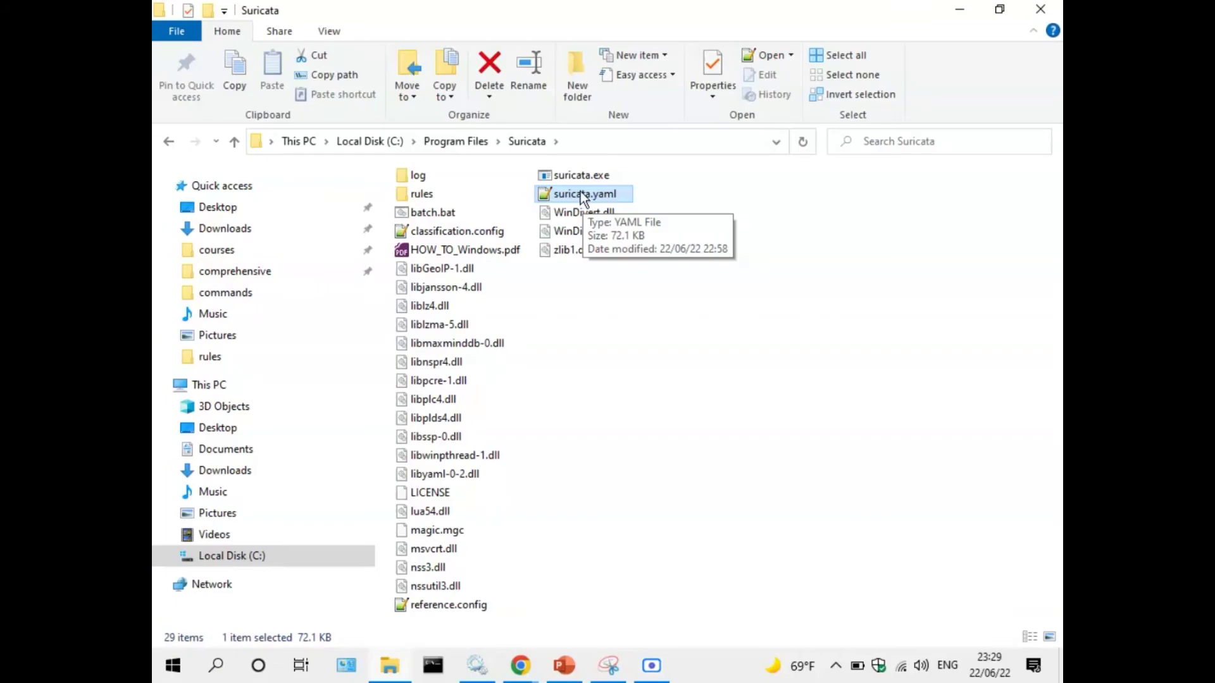
left_click(436, 666)
left_click_drag(445, 36, 472, 247)
left_click_drag(257, 272, 465, 285)
type("cd")
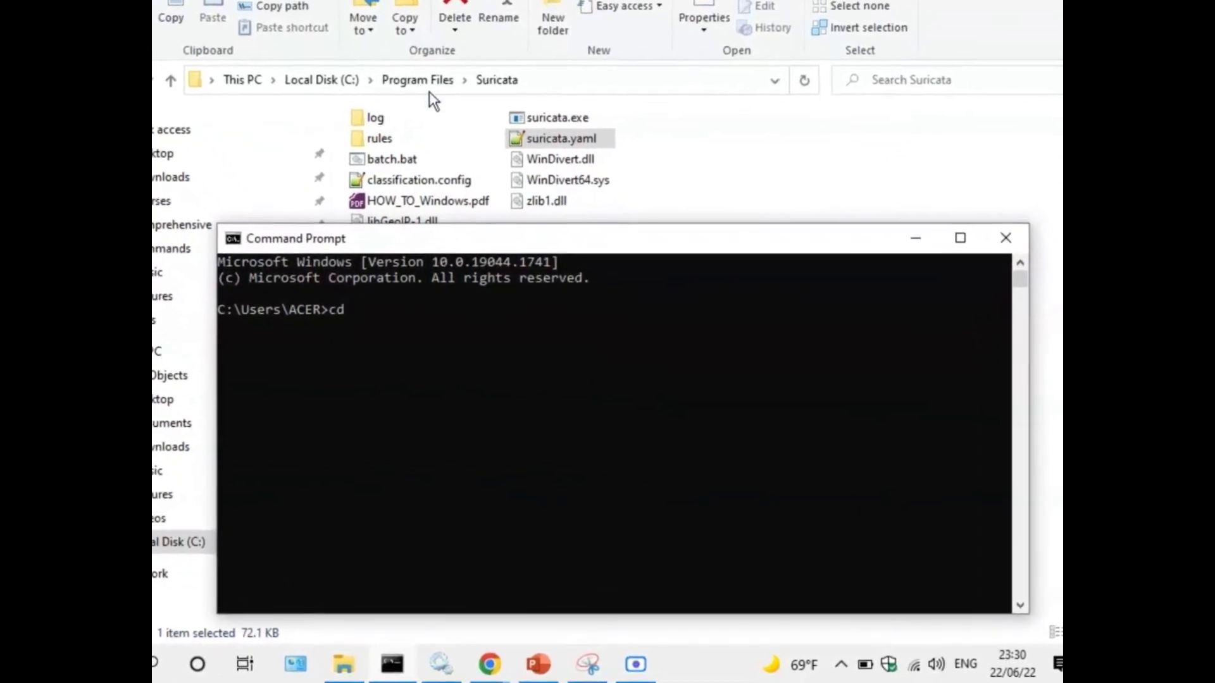
left_click(354, 78)
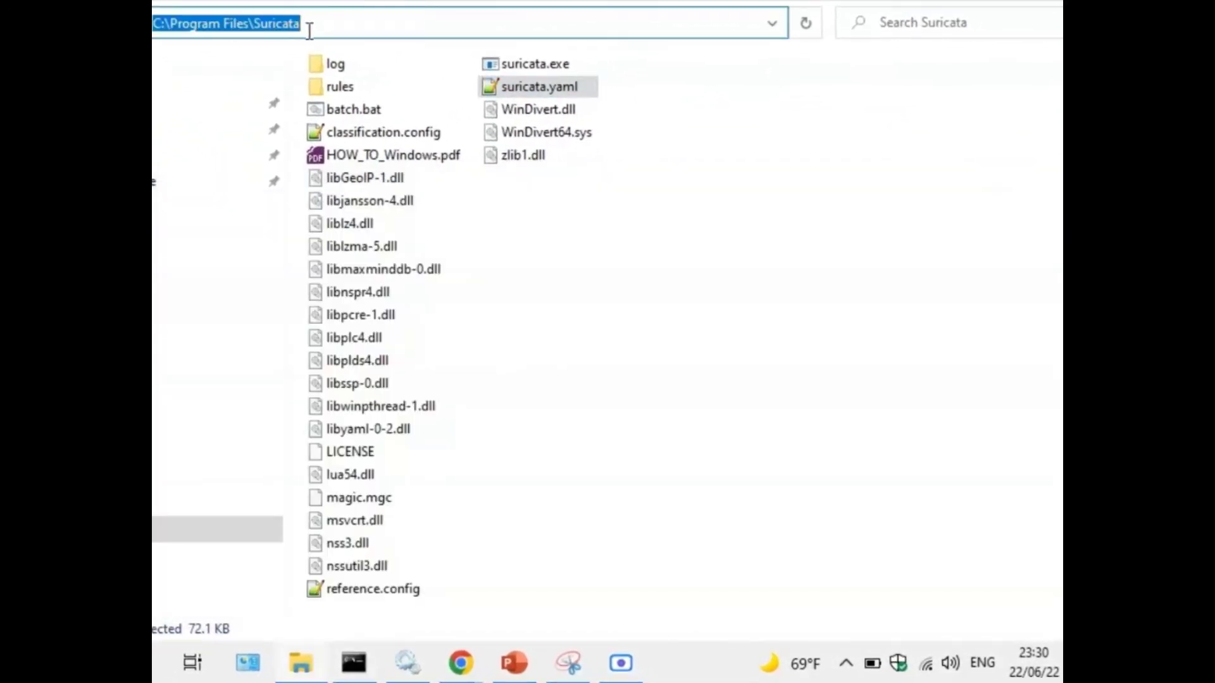
right_click(249, 25)
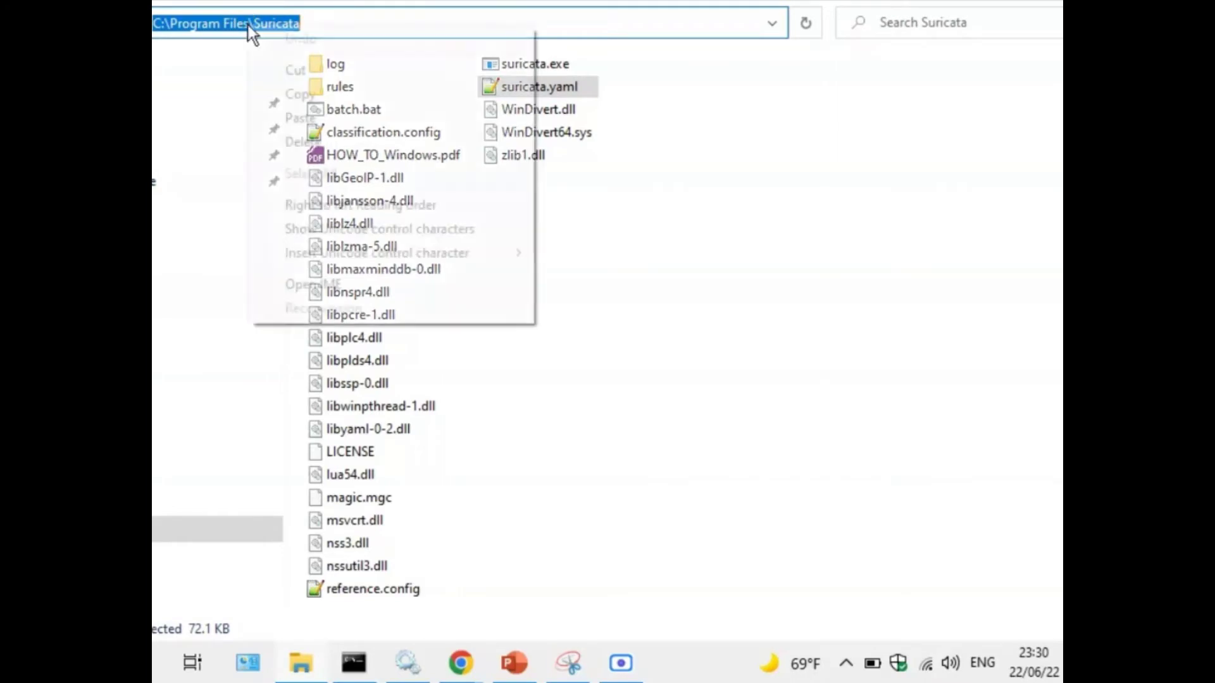
left_click(317, 100)
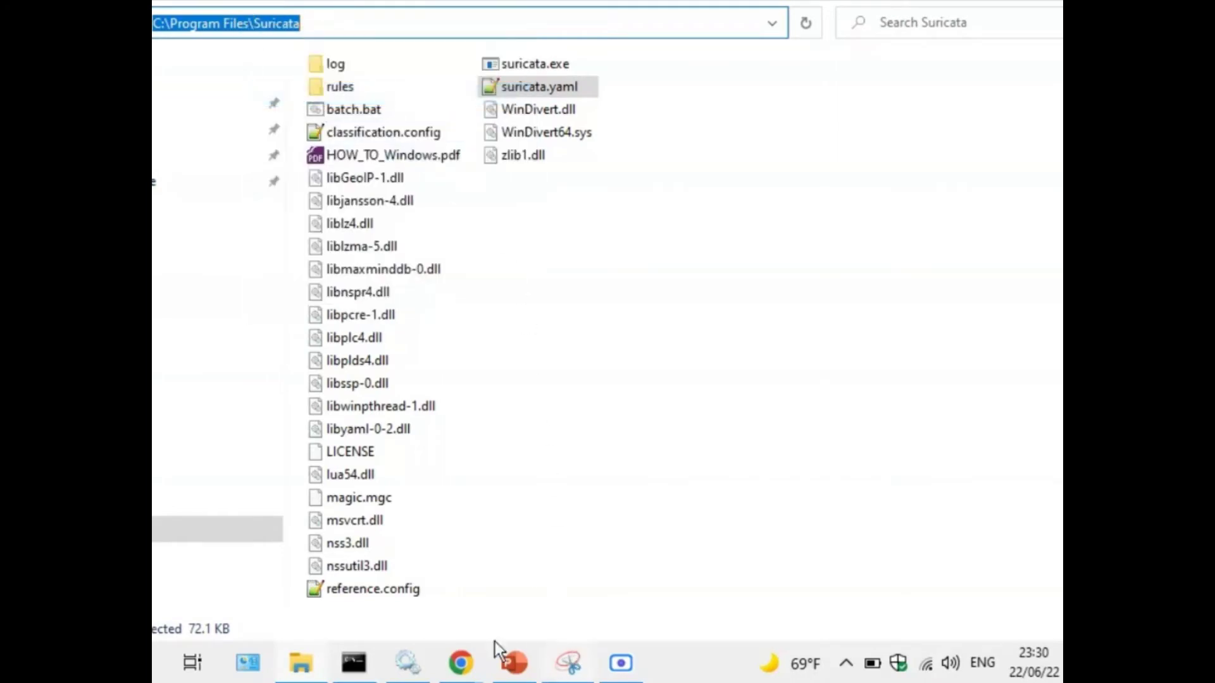
left_click(354, 663)
right_click(454, 392)
key("Return")
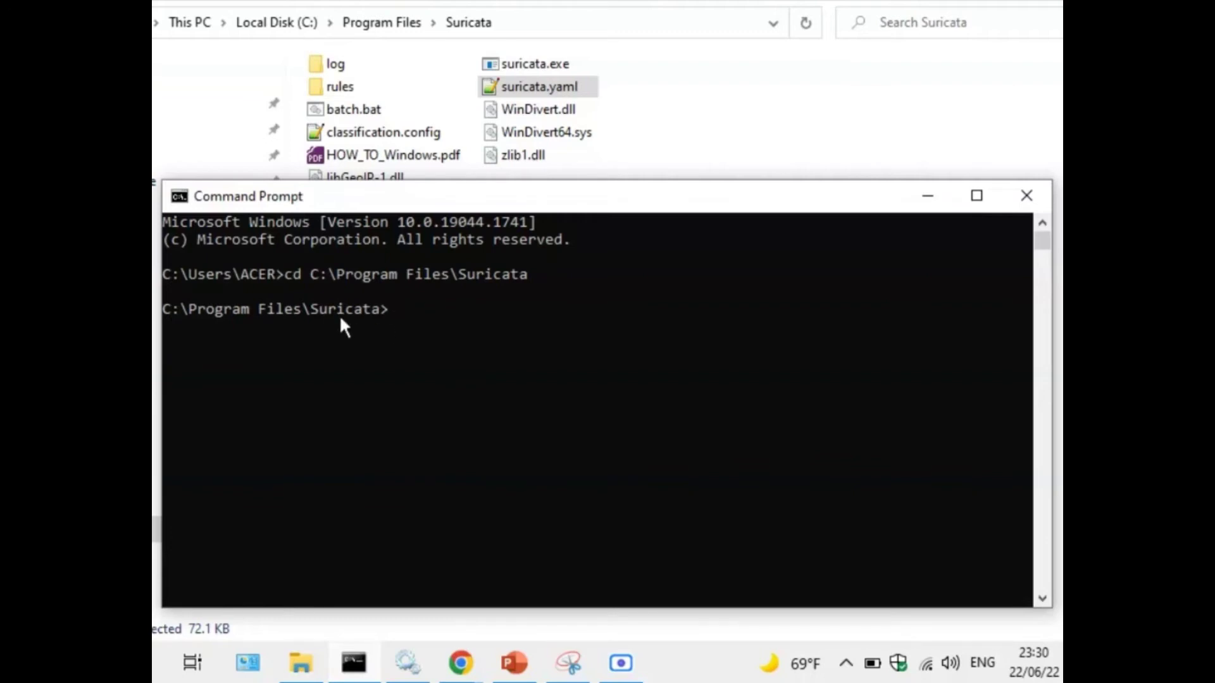
Build the command 'suricata -c suricata.yaml' and bring up the slide with the run command.
left_click_drag(410, 203, 436, 131)
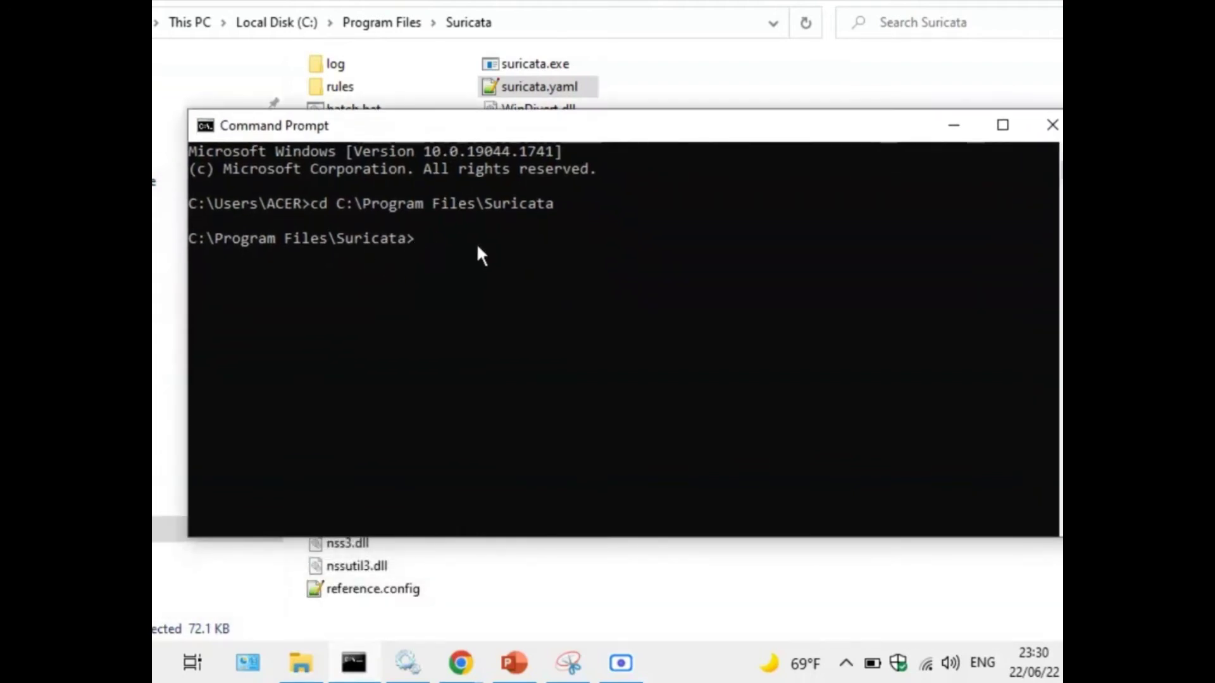
type("suricata")
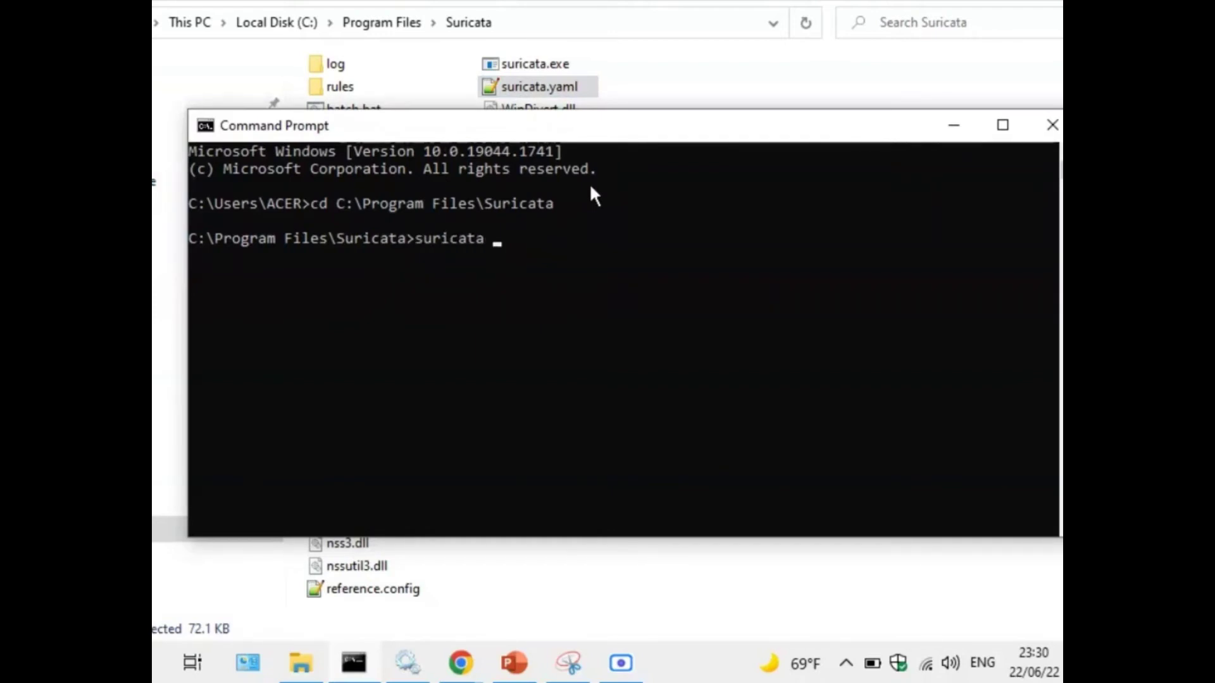
type(" -c")
left_click(553, 90)
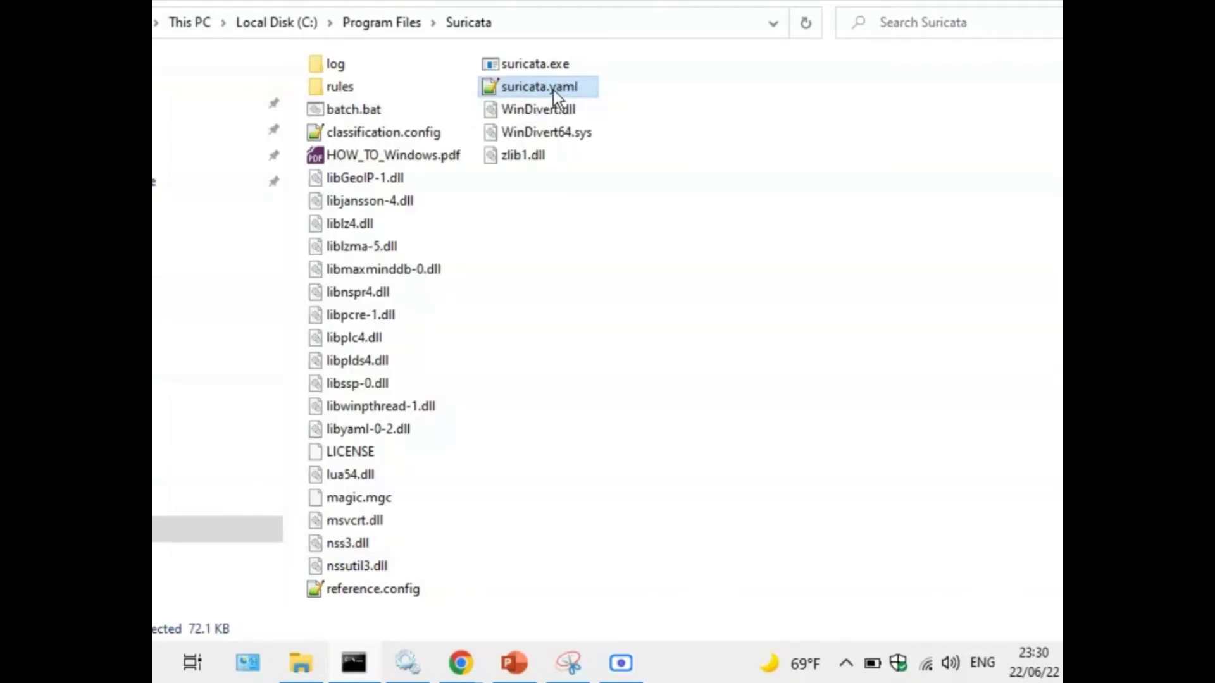
left_click(576, 90)
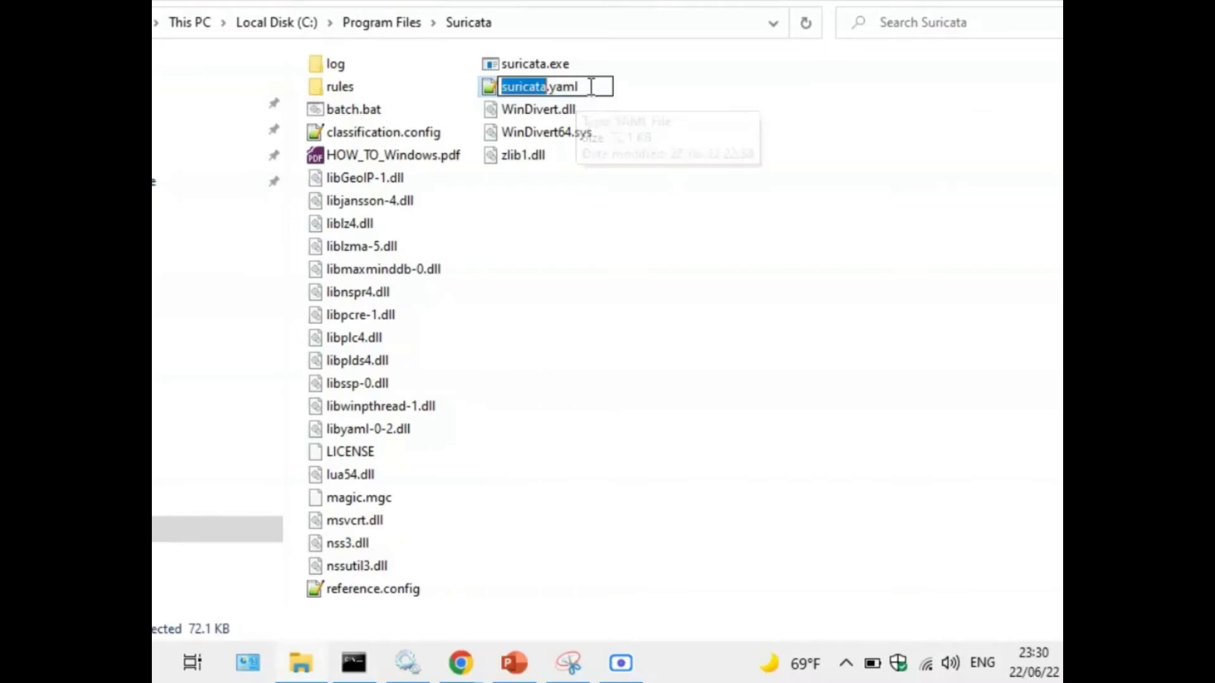
left_click_drag(591, 86, 495, 85)
right_click(530, 90)
left_click(557, 155)
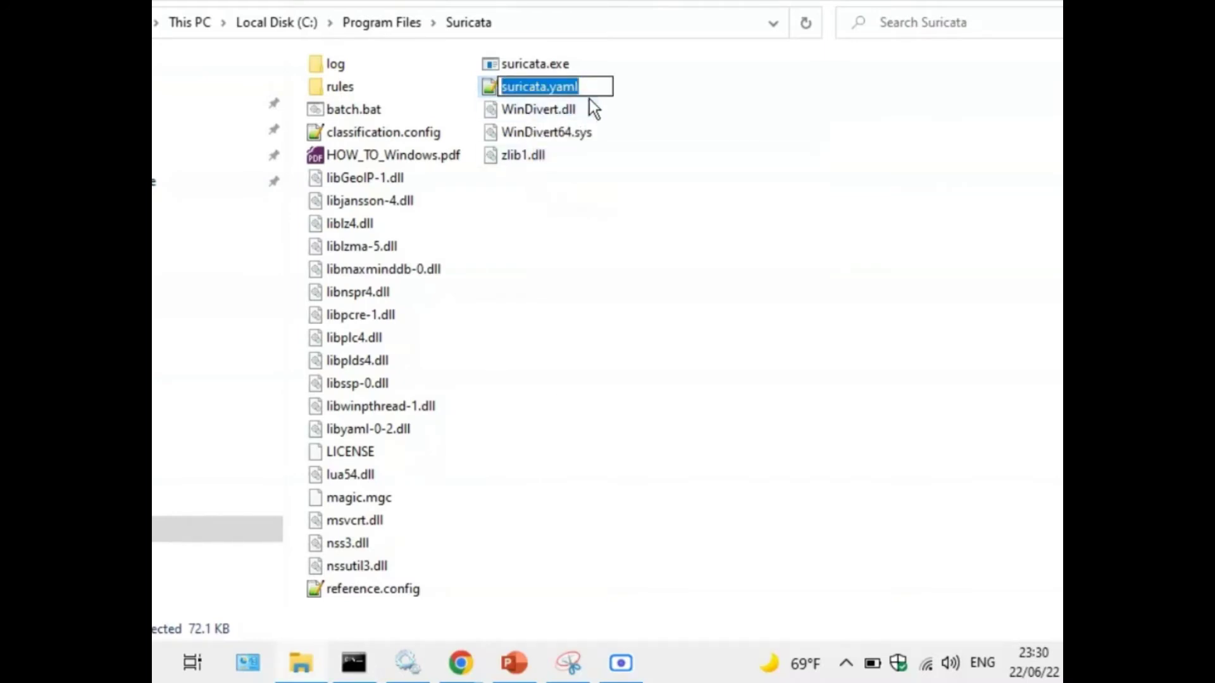
left_click(369, 668)
key("ctrl+v")
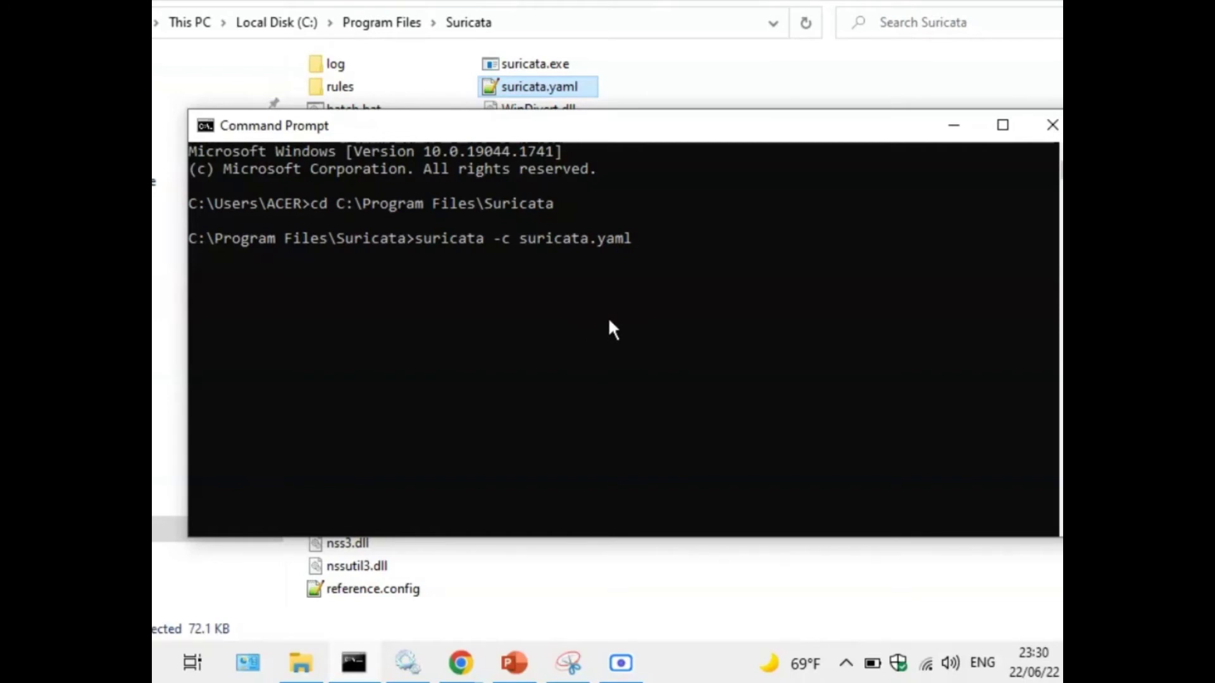
left_click(514, 662)
scroll(460, 291, "down", 1)
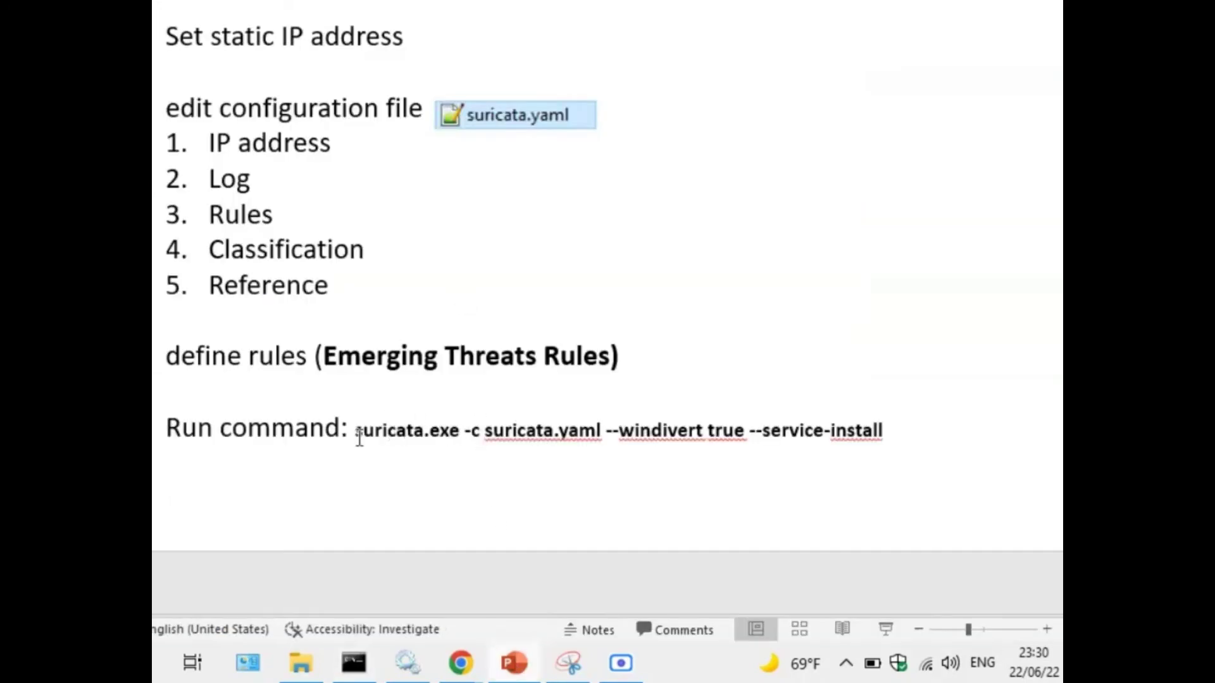
Append '--windivert true' from the slide, making the line suricata -c suricata.yaml --windivert true.
left_click_drag(603, 432, 701, 434)
right_click(700, 434)
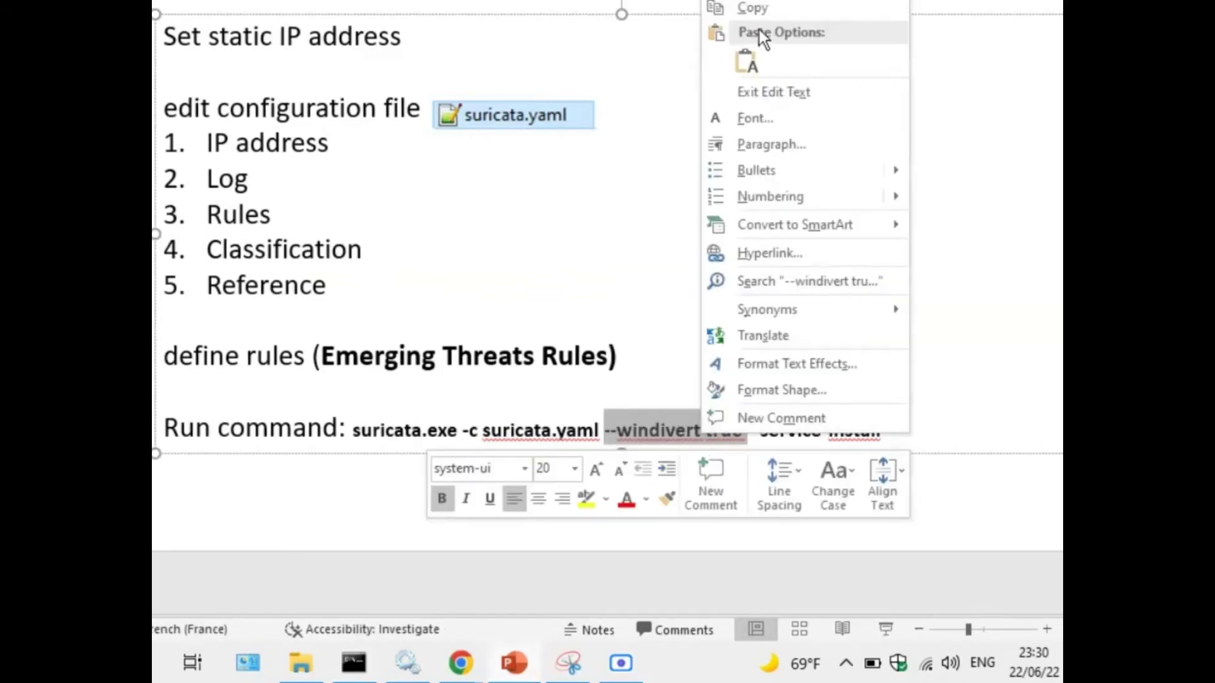
left_click(753, 9)
left_click(369, 668)
right_click(672, 345)
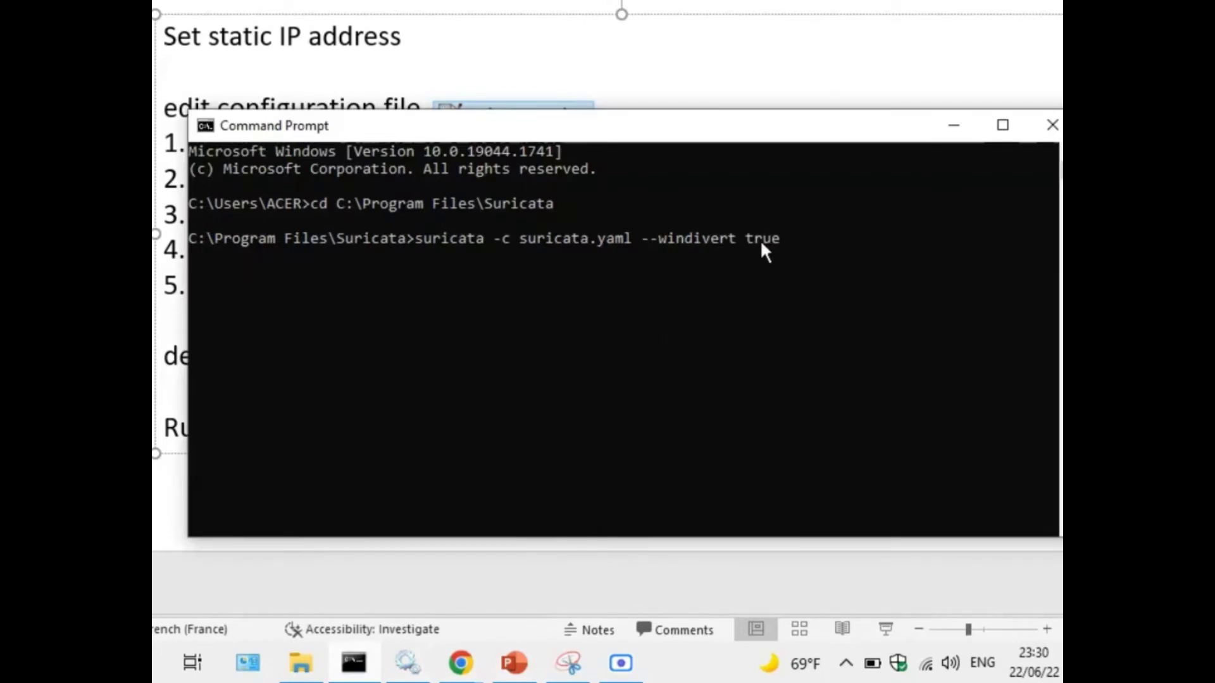
key("BackSpace")
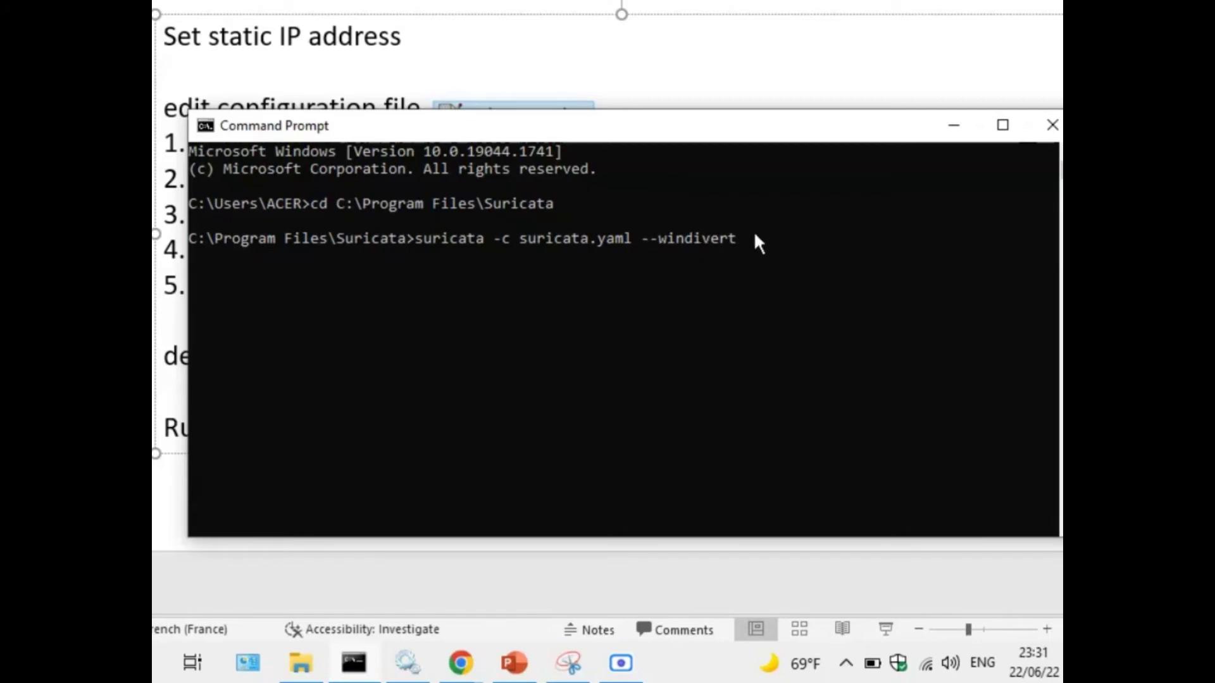
type("tr")
left_click_drag(578, 126, 527, 41)
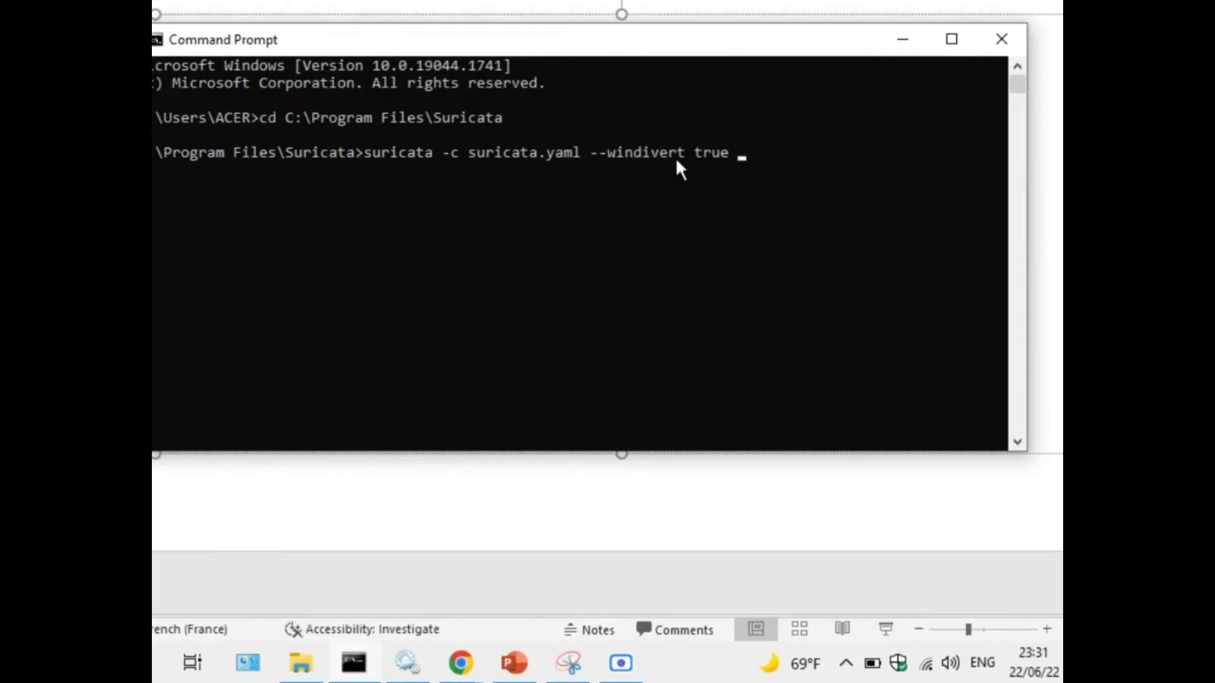
Run the suricata command and review its output showing Administrator privileges are required.
key("Return")
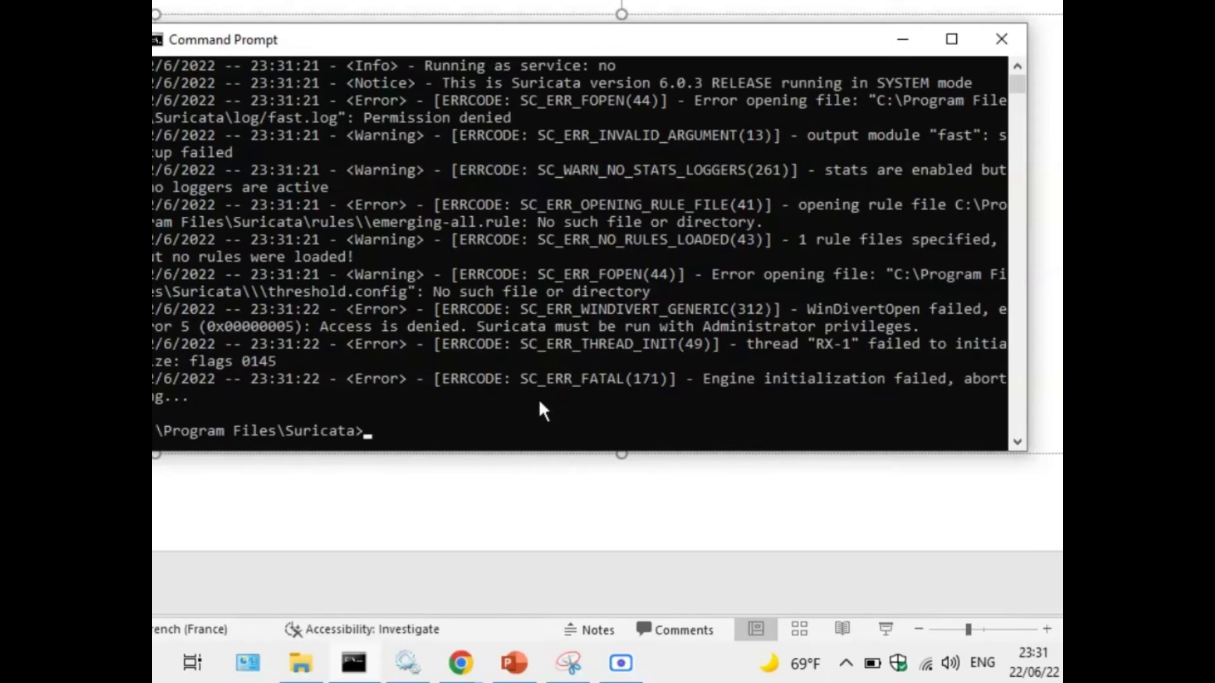
scroll(468, 394, "up", 2)
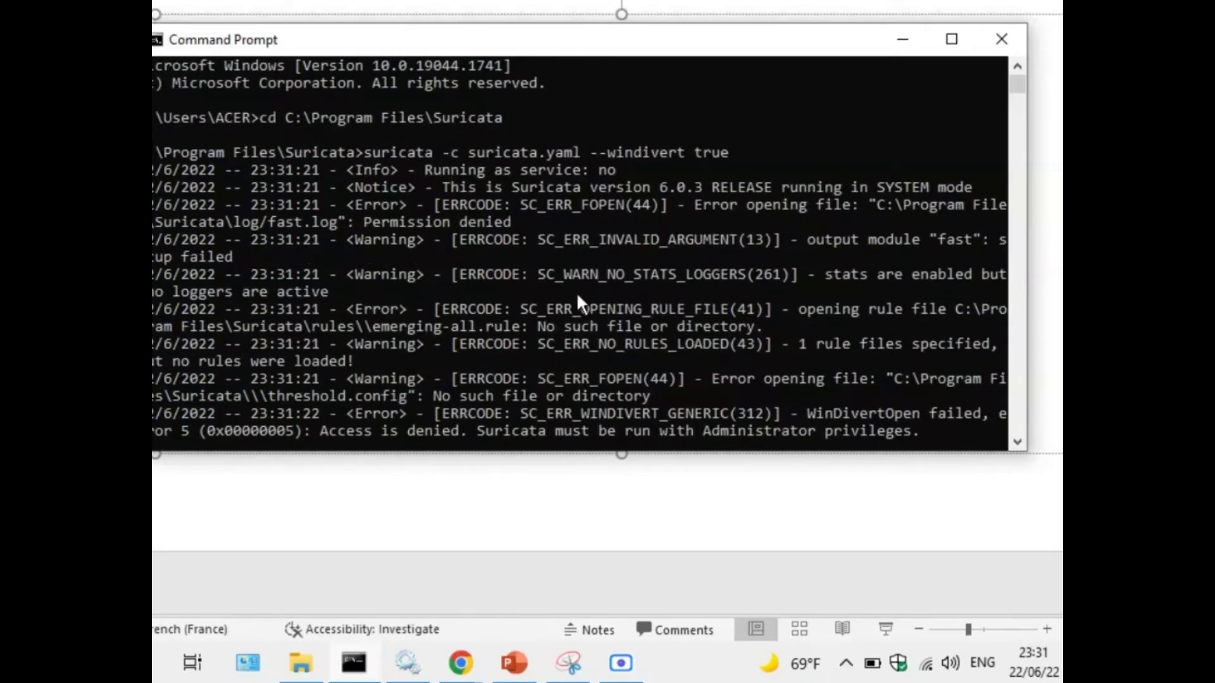
scroll(578, 294, "down", 5)
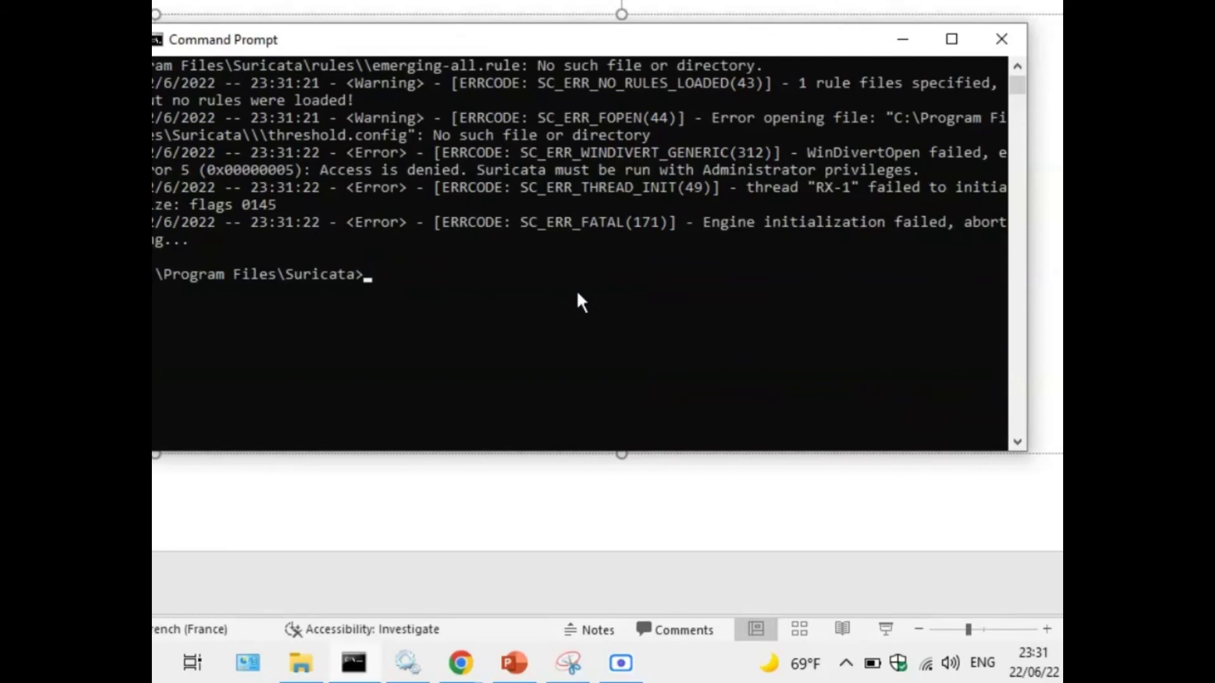
scroll(578, 294, "up", 5)
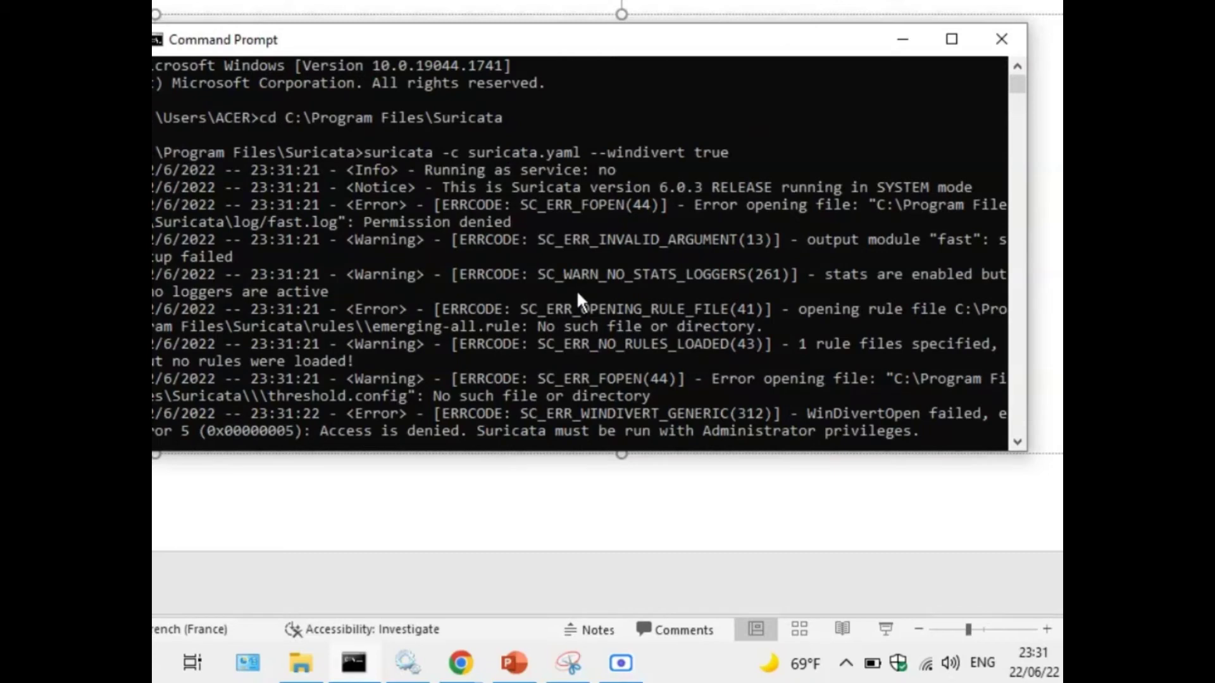
scroll(413, 213, "down", 3)
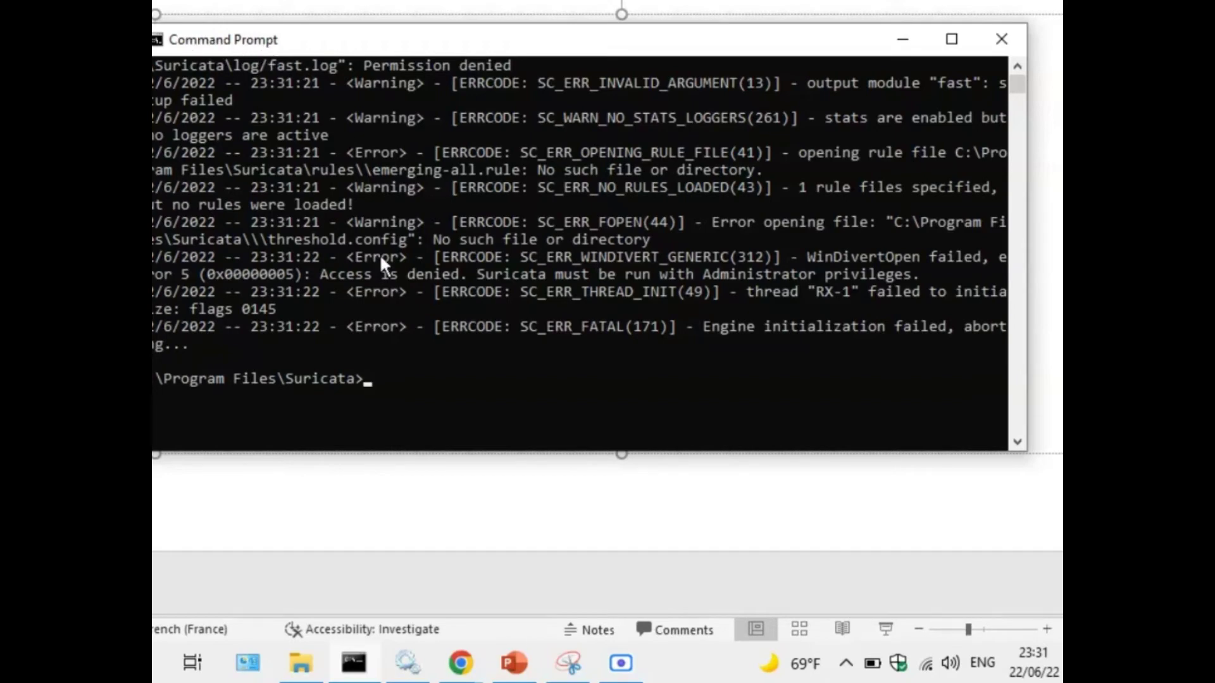
scroll(383, 256, "up", 3)
left_click_drag(497, 121, 459, 123)
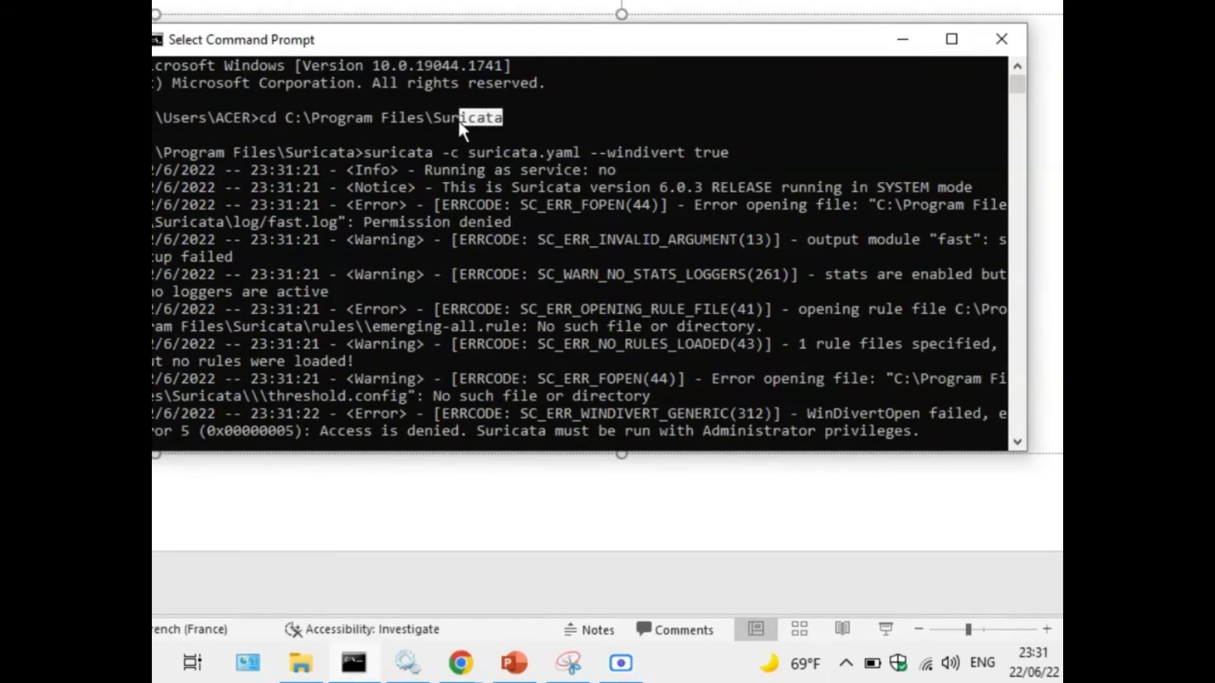
scroll(474, 335, "down", 4)
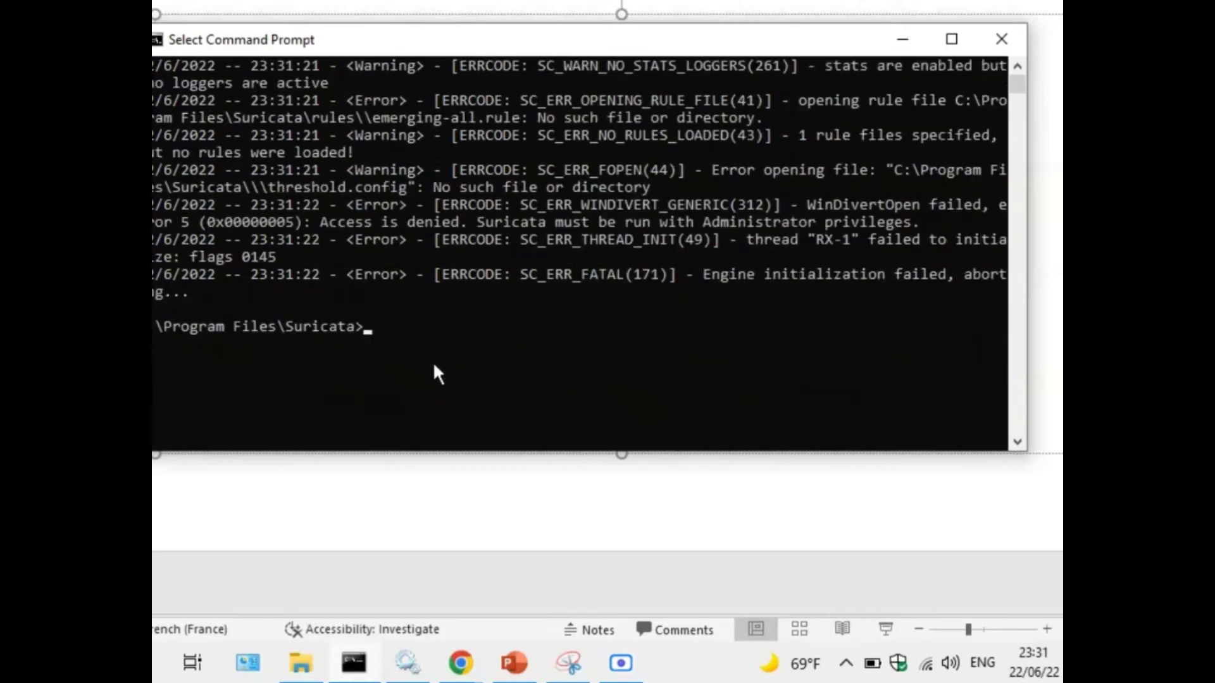
scroll(436, 316, "up", 4)
left_click(514, 116)
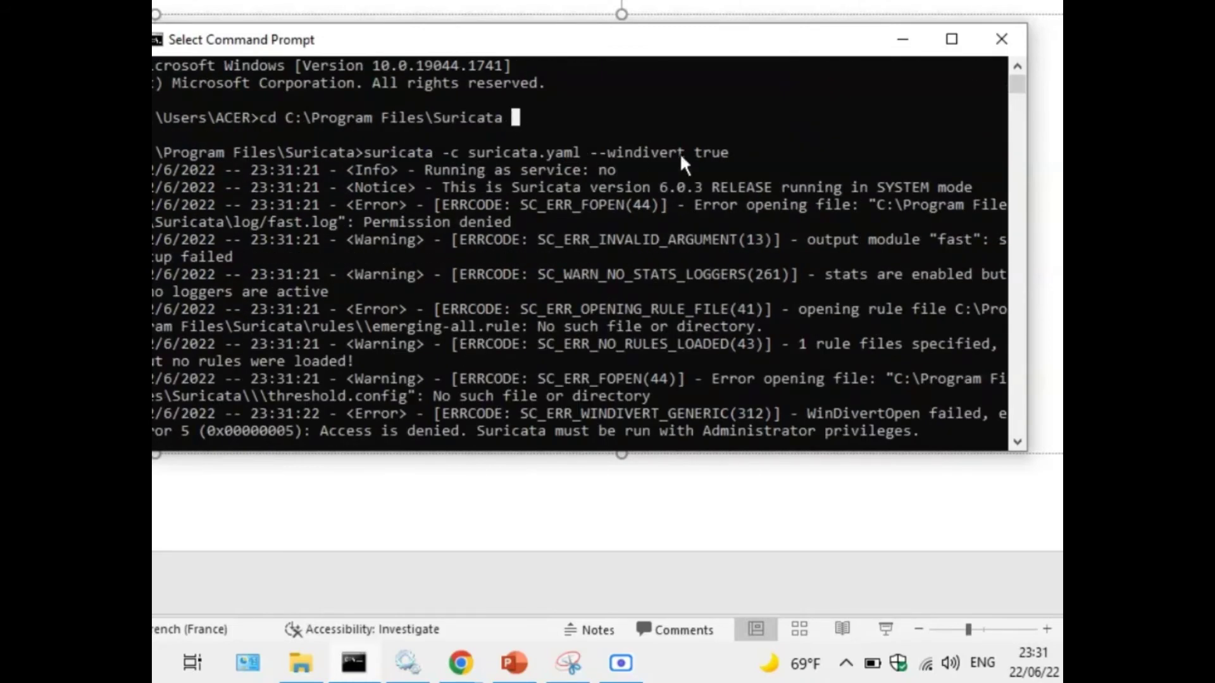
Copy the suricata command, close the window, and reopen Command Prompt as administrator.
left_click_drag(734, 152, 366, 155)
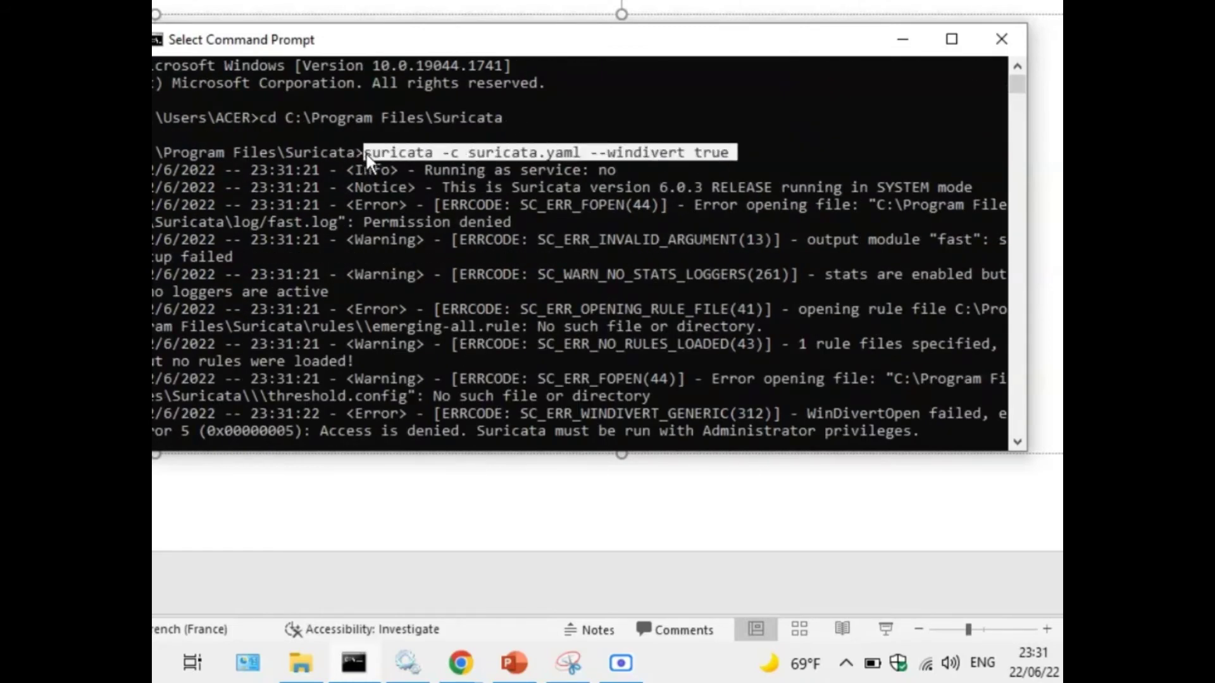
key("ctrl+c")
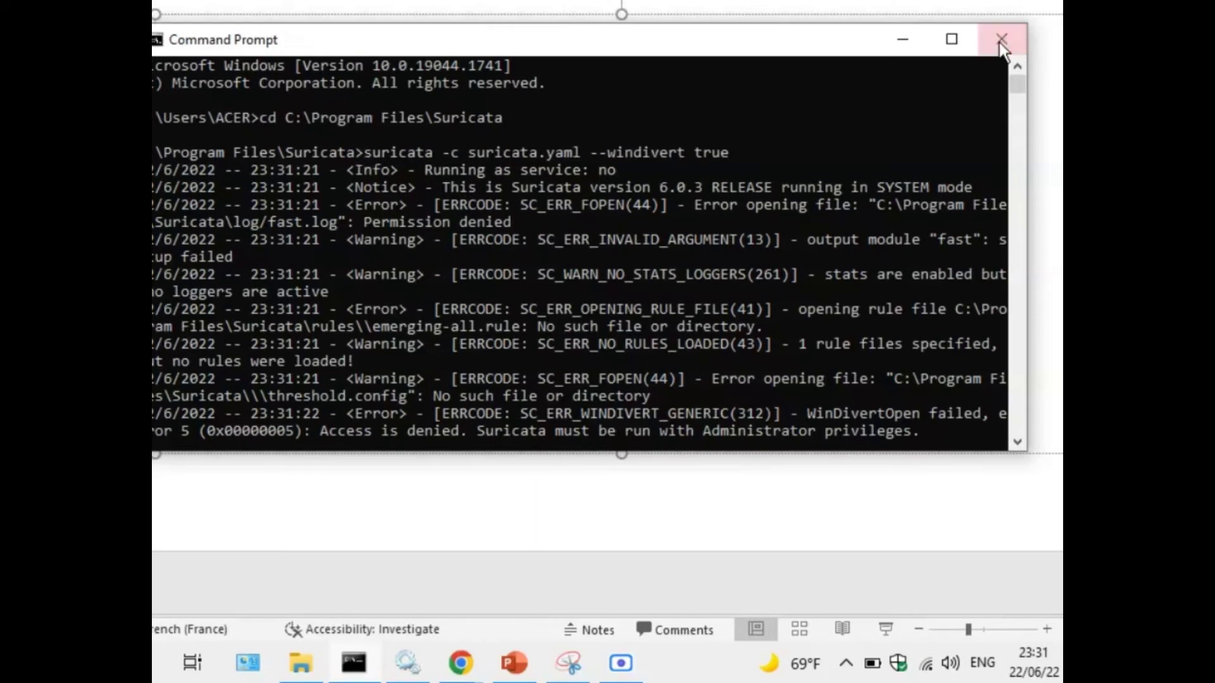
left_click(997, 36)
right_click(362, 664)
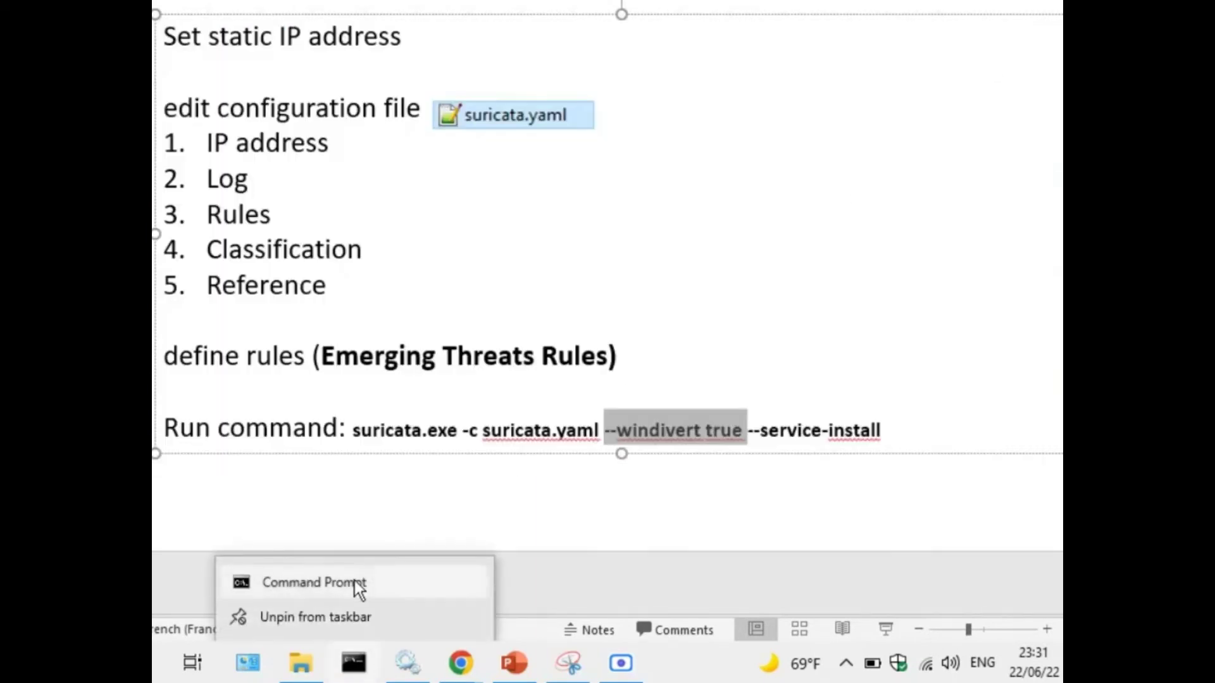
right_click(354, 579)
left_click(447, 445)
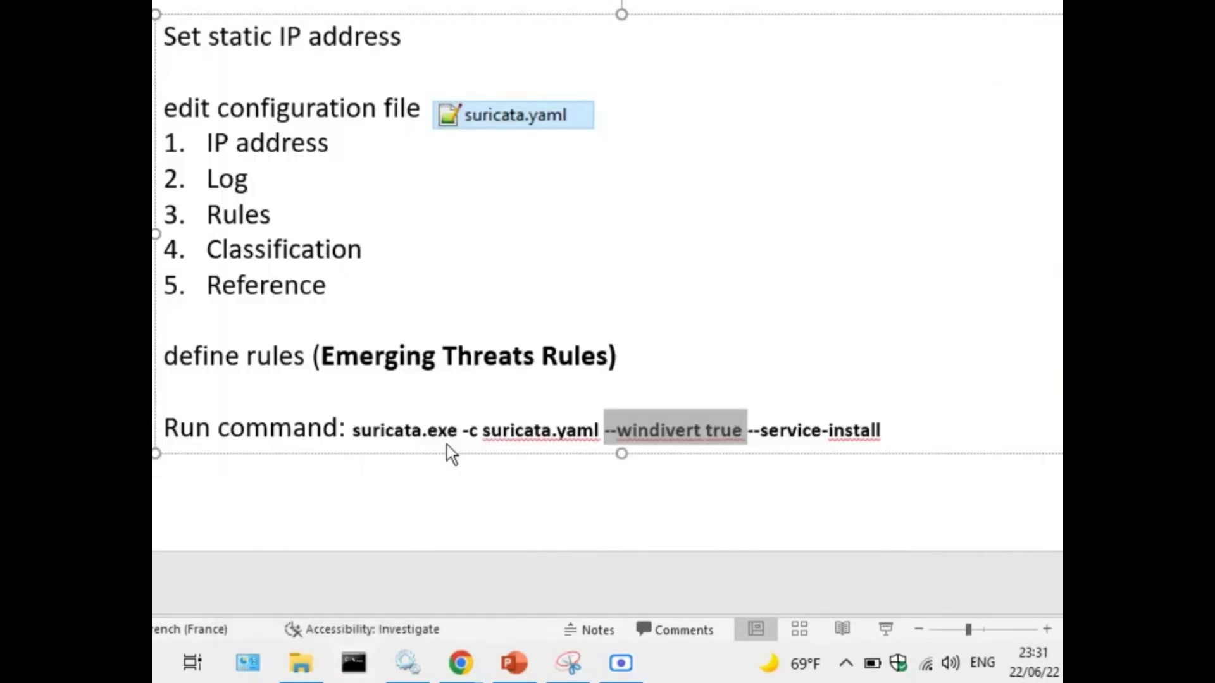
In the administrator prompt, change into C:\Program Files\Suricata.
key("ctrl+v")
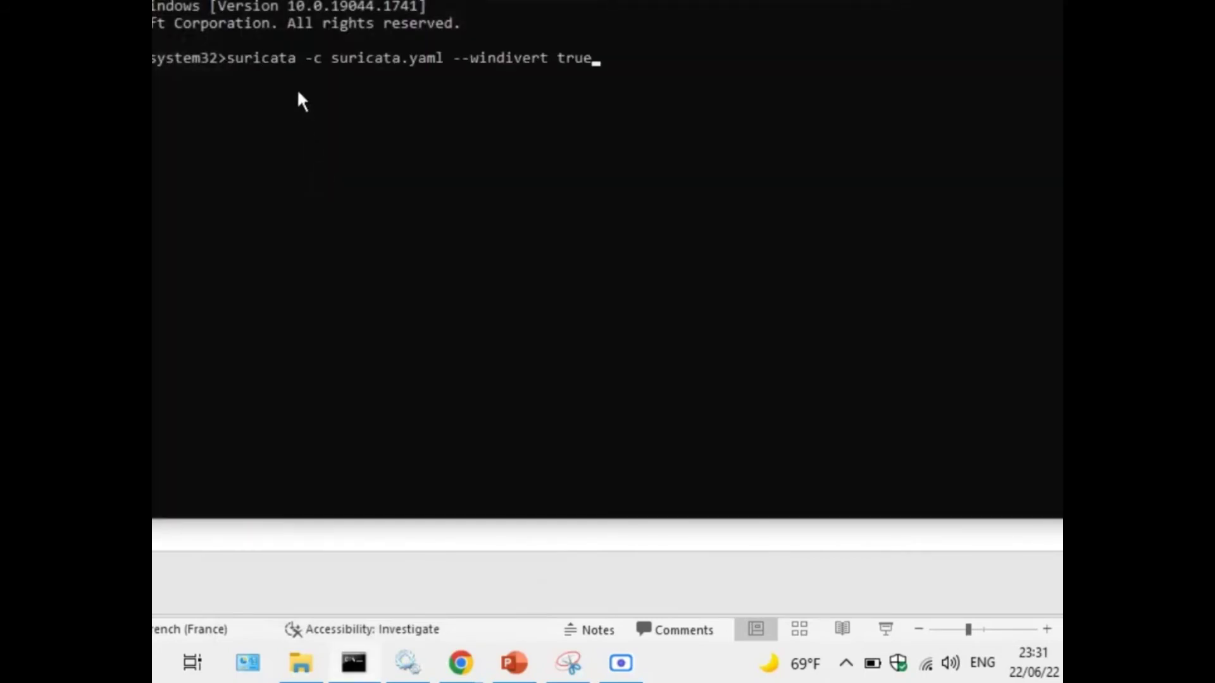
key("BackSpace")
key("BackSpace")
key("BackSpace")
key("BackSpace")
key("BackSpace")
key("BackSpace")
key("BackSpace")
key("BackSpace")
key("BackSpace")
key("BackSpace")
key("BackSpace")
key("BackSpace")
key("BackSpace")
key("BackSpace")
key("BackSpace")
key("BackSpace")
key("BackSpace")
key("BackSpace")
key("BackSpace")
key("BackSpace")
type("cd c:\\")
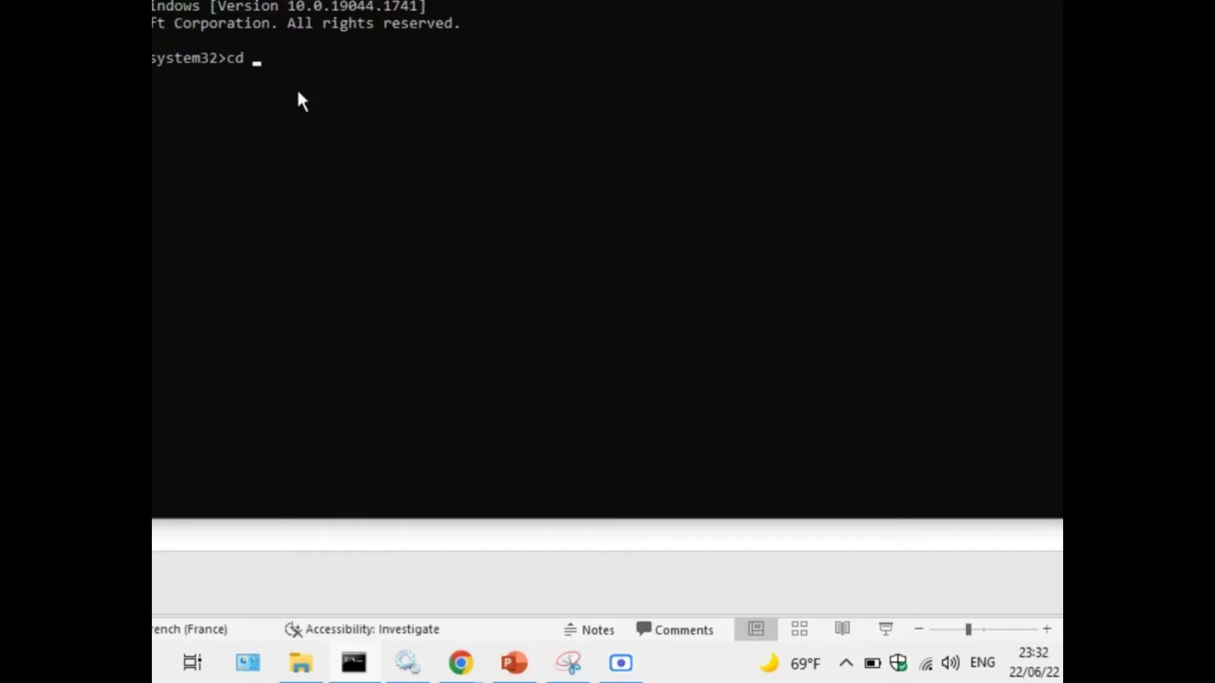
key("alt+Tab")
left_click(633, 23)
right_click(264, 23)
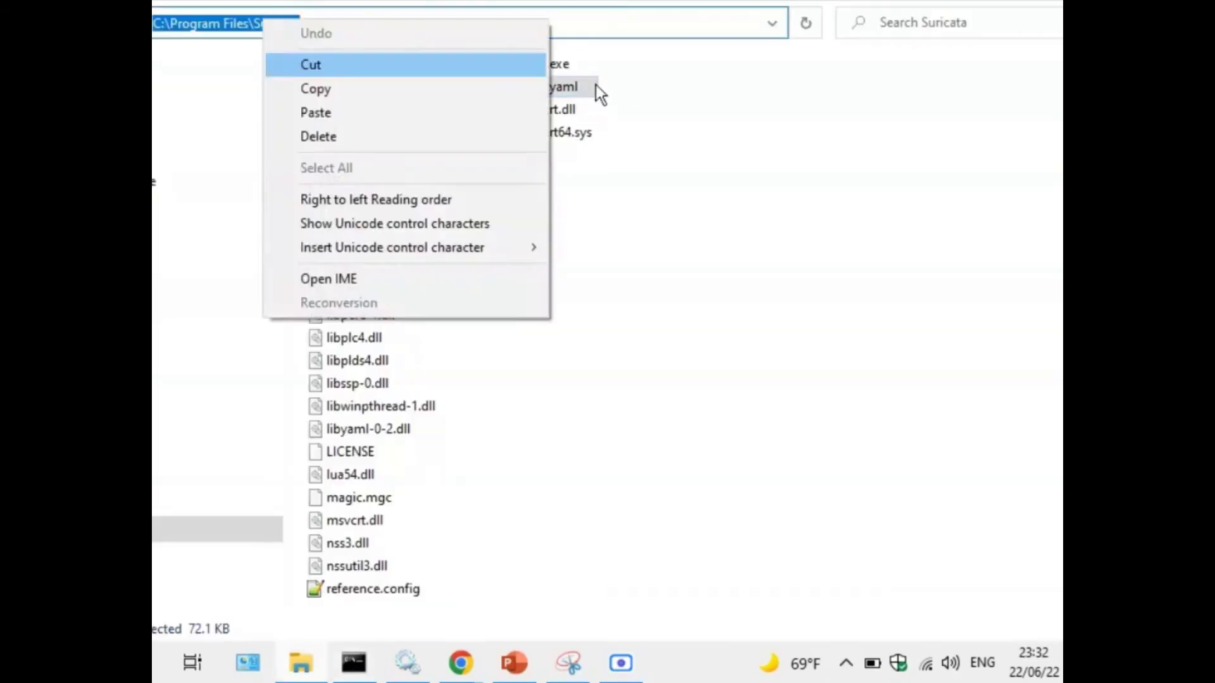
left_click(310, 87)
key("alt+Tab")
type("program files\\suricata")
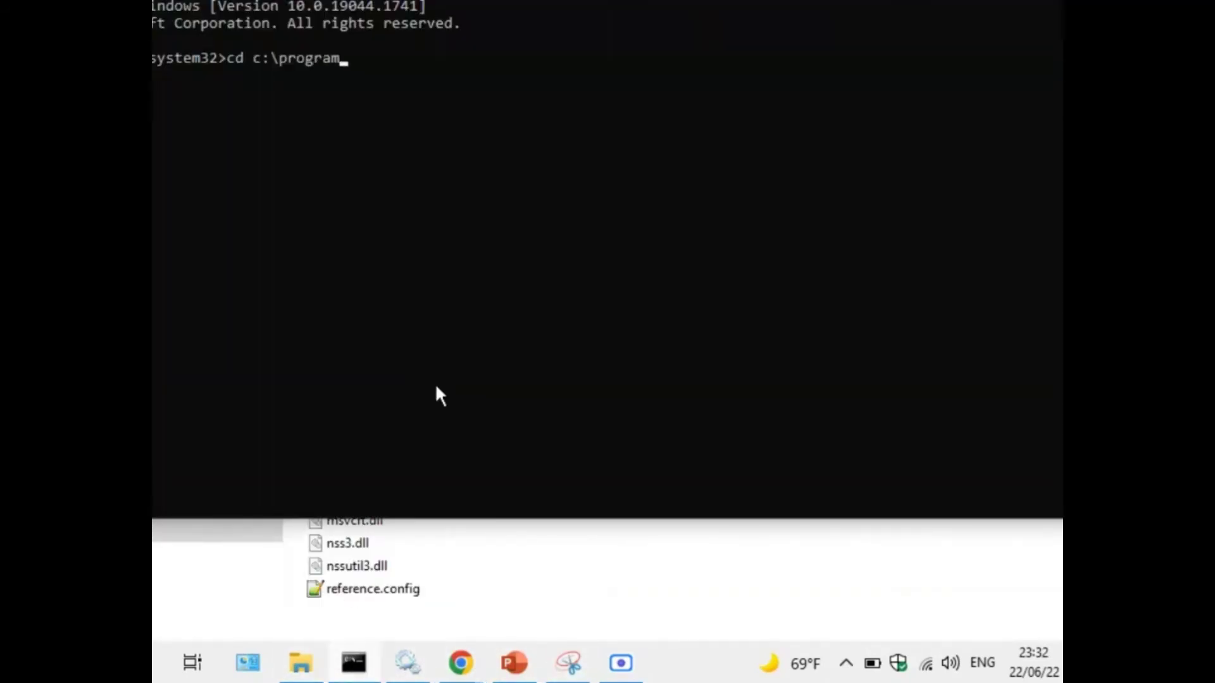
key("Return")
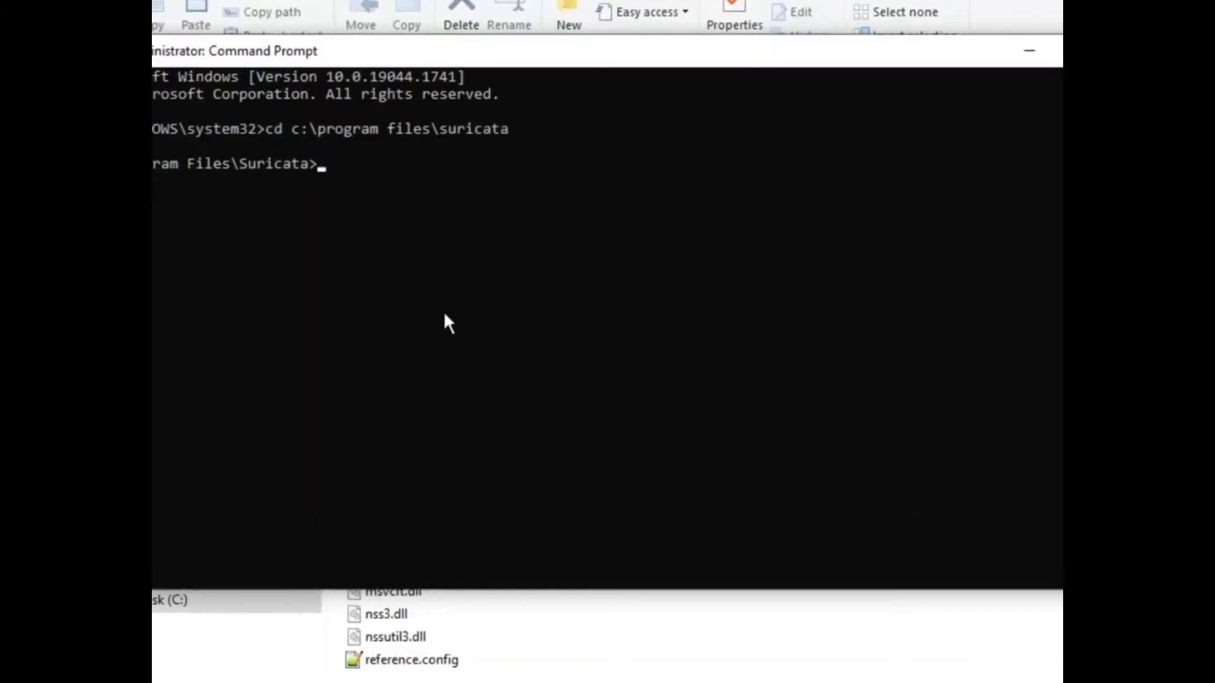
Run suricata -c suricata.yaml --windivert true until the engine starts, then stop it with Ctrl+C.
key("ctrl+v")
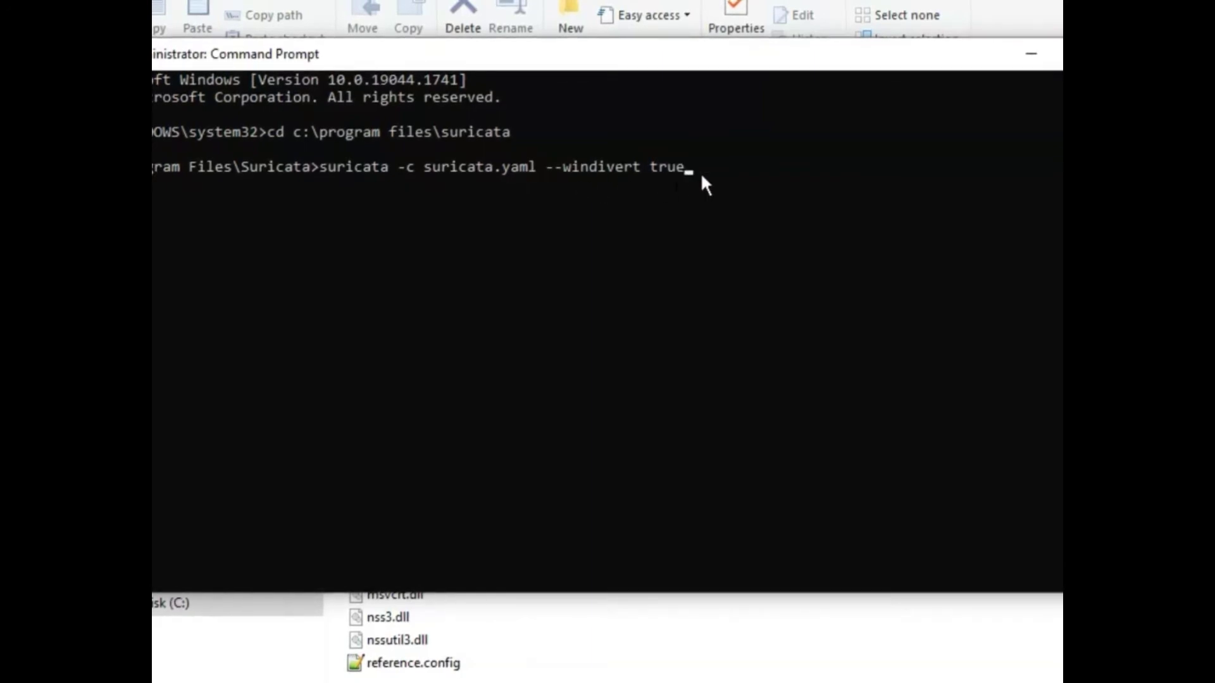
key("Return")
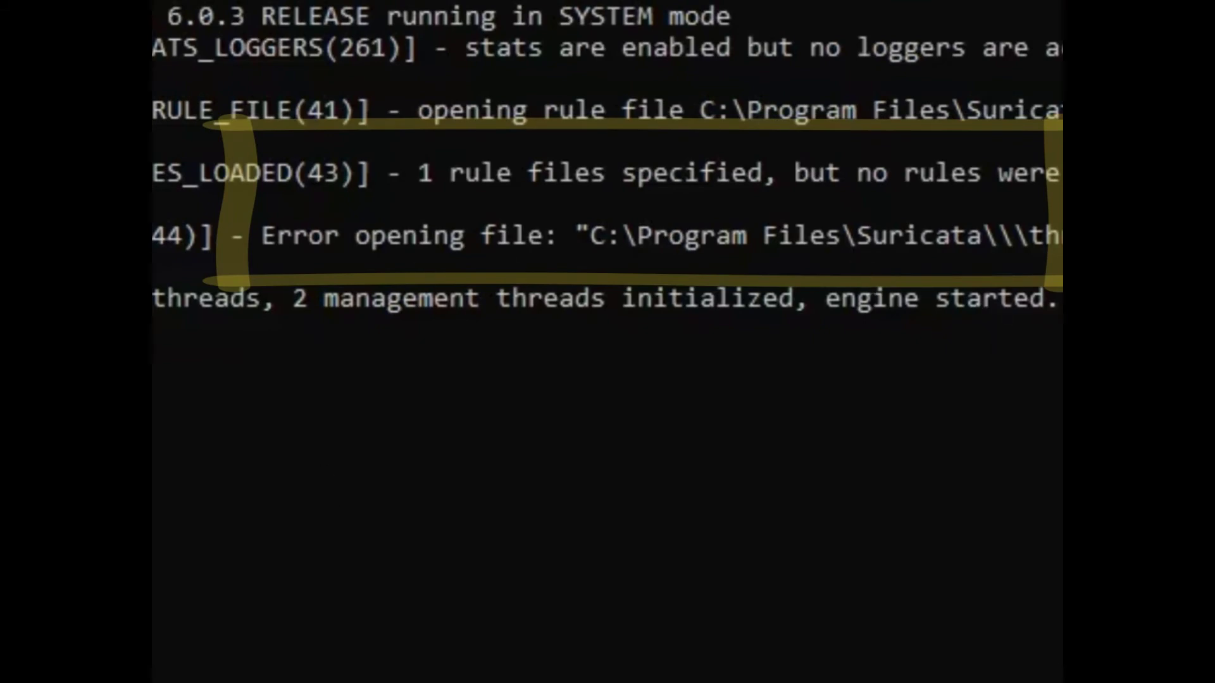
key("ctrl+c")
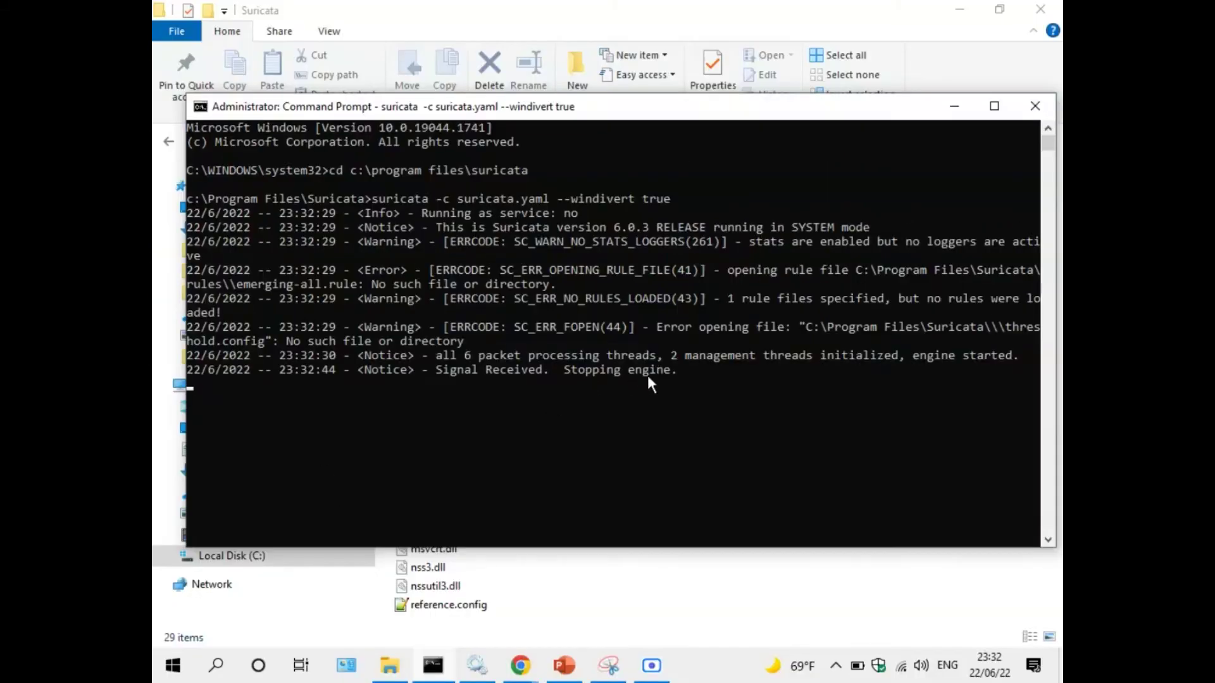
Minimise Command Prompt and open emerging-all.rules from the rules folder in Notepad++.
left_click(951, 111)
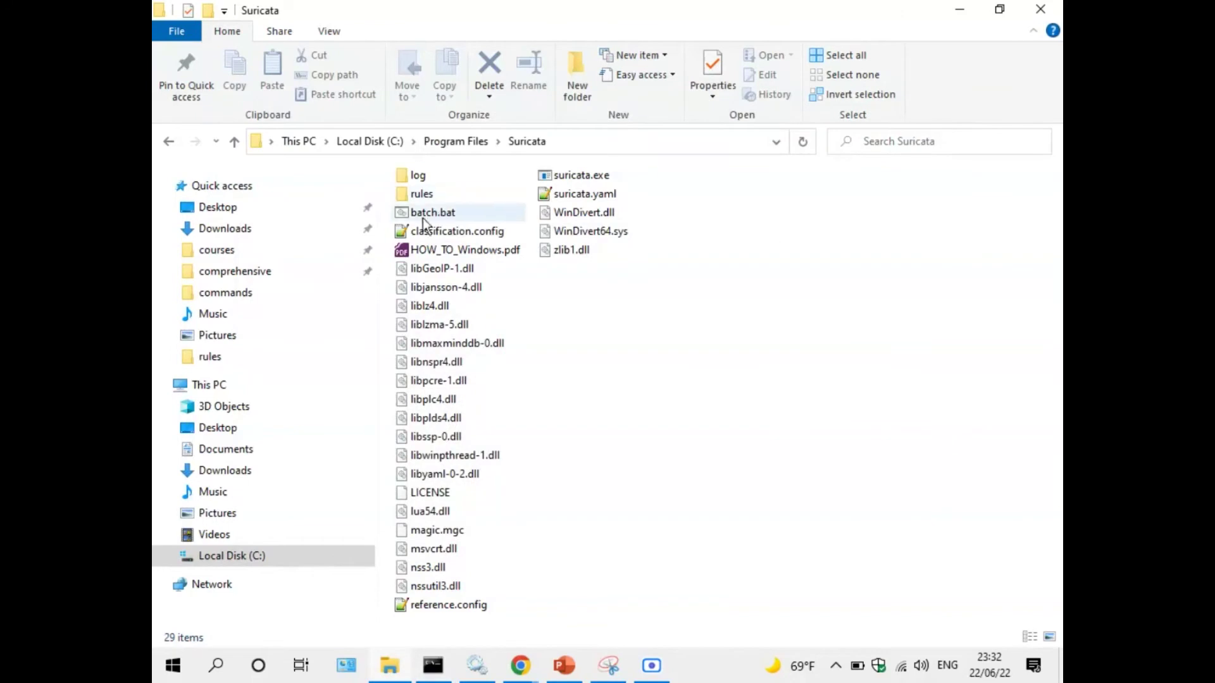
double_click(437, 195)
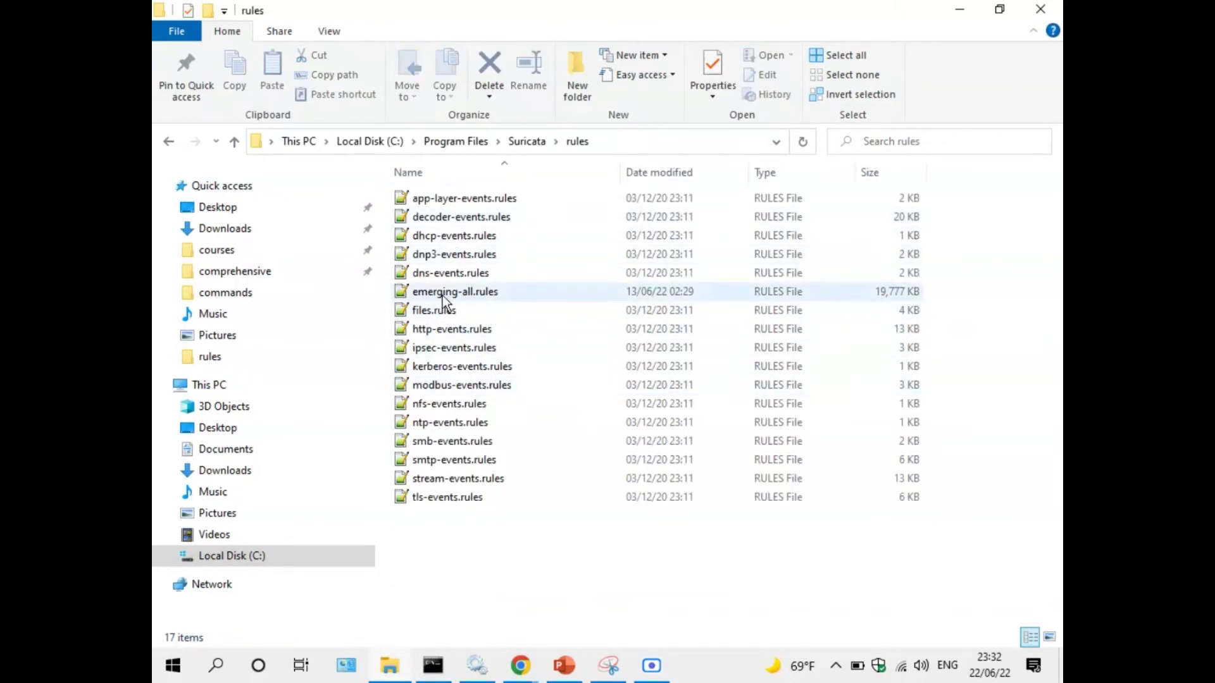
double_click(477, 293)
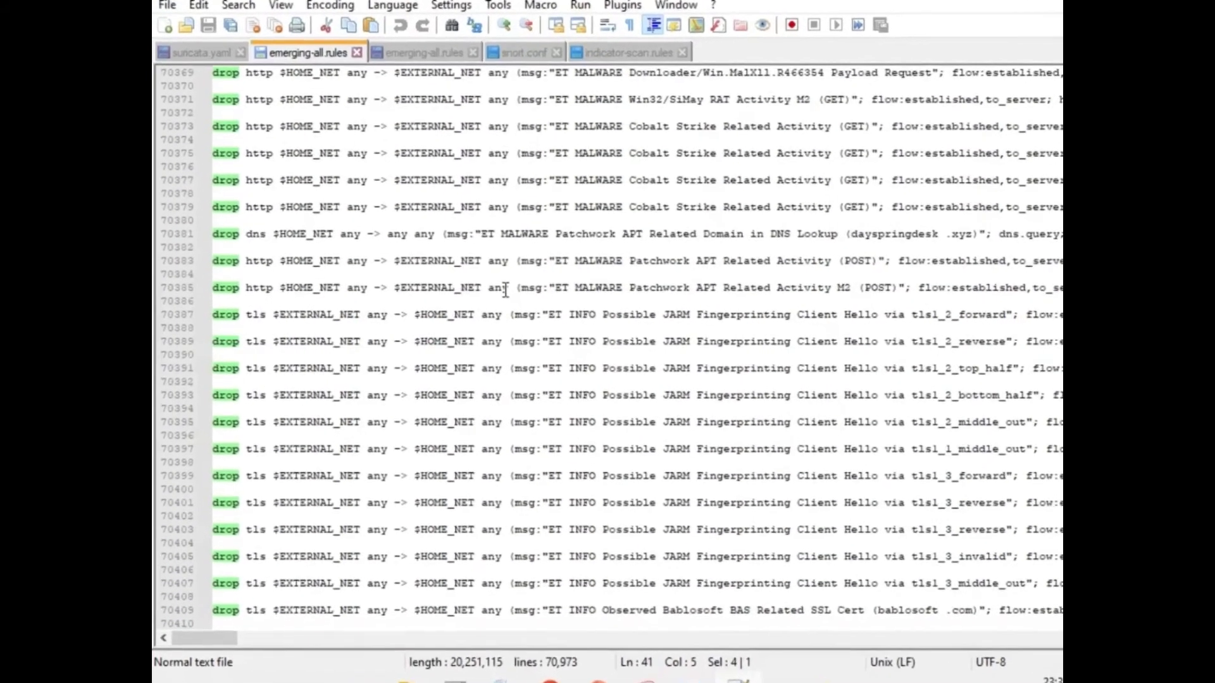
Change the first rule on line 41 from 'drop' to 'alert'.
scroll(393, 209, "up", 9)
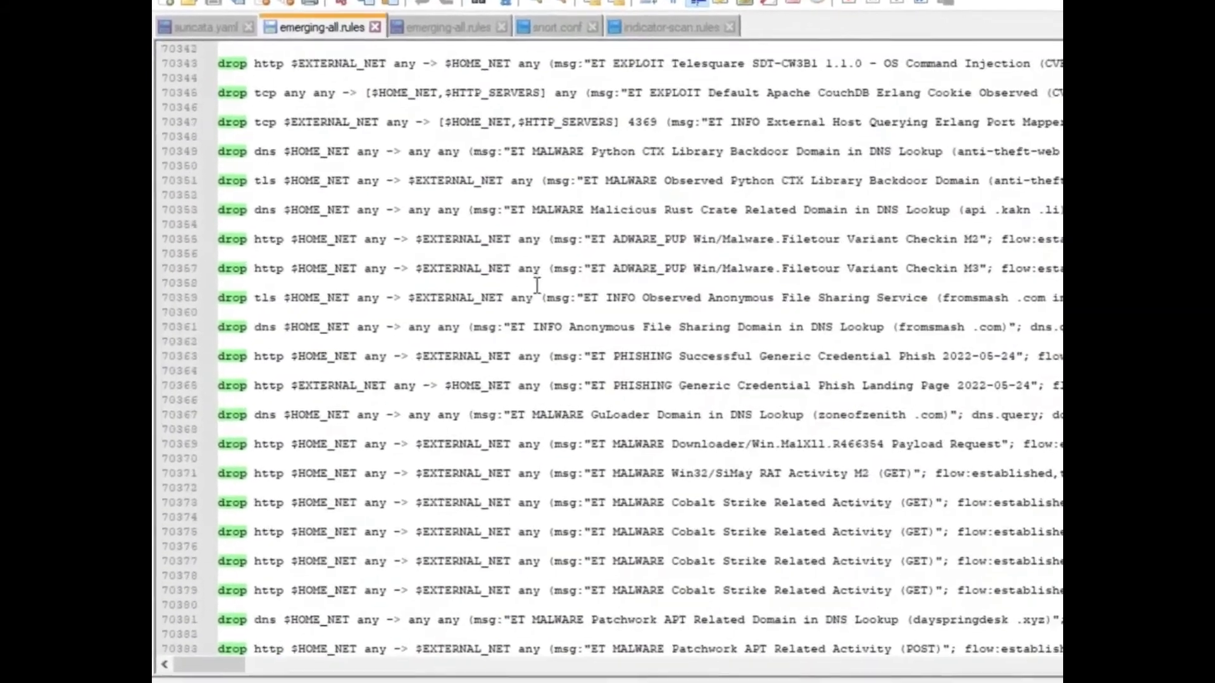
scroll(536, 286, "up", 20)
scroll(632, 341, "up", 20)
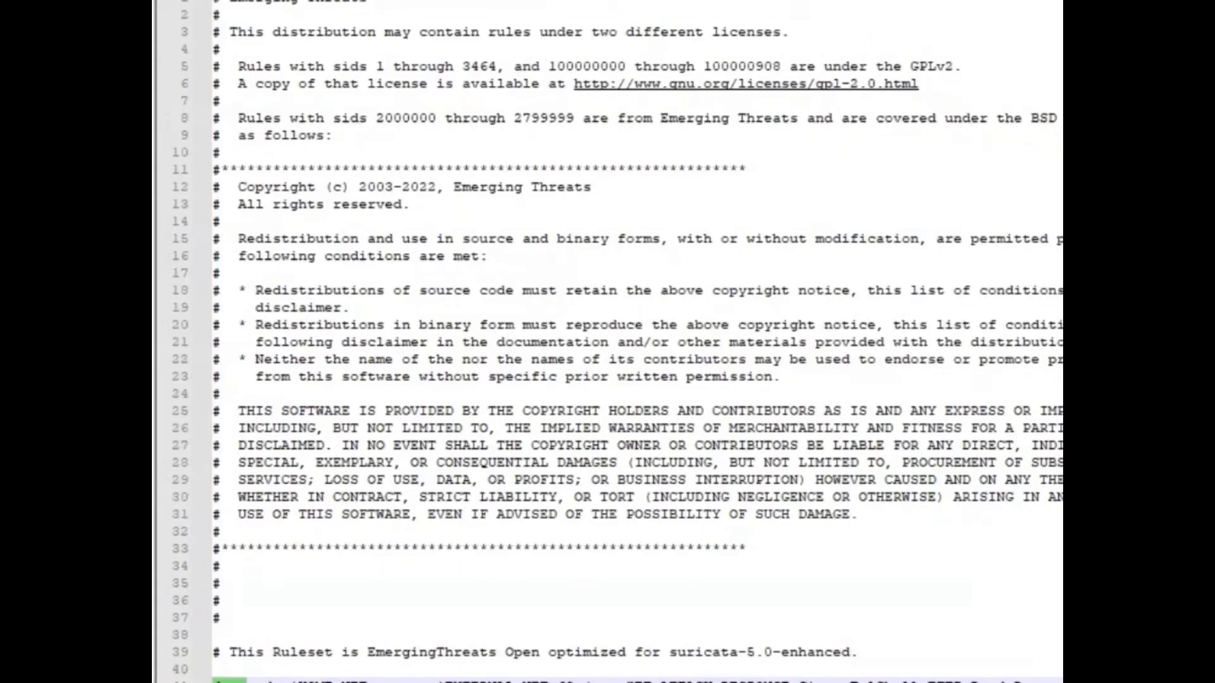
scroll(632, 342, "down", 5)
double_click(227, 428)
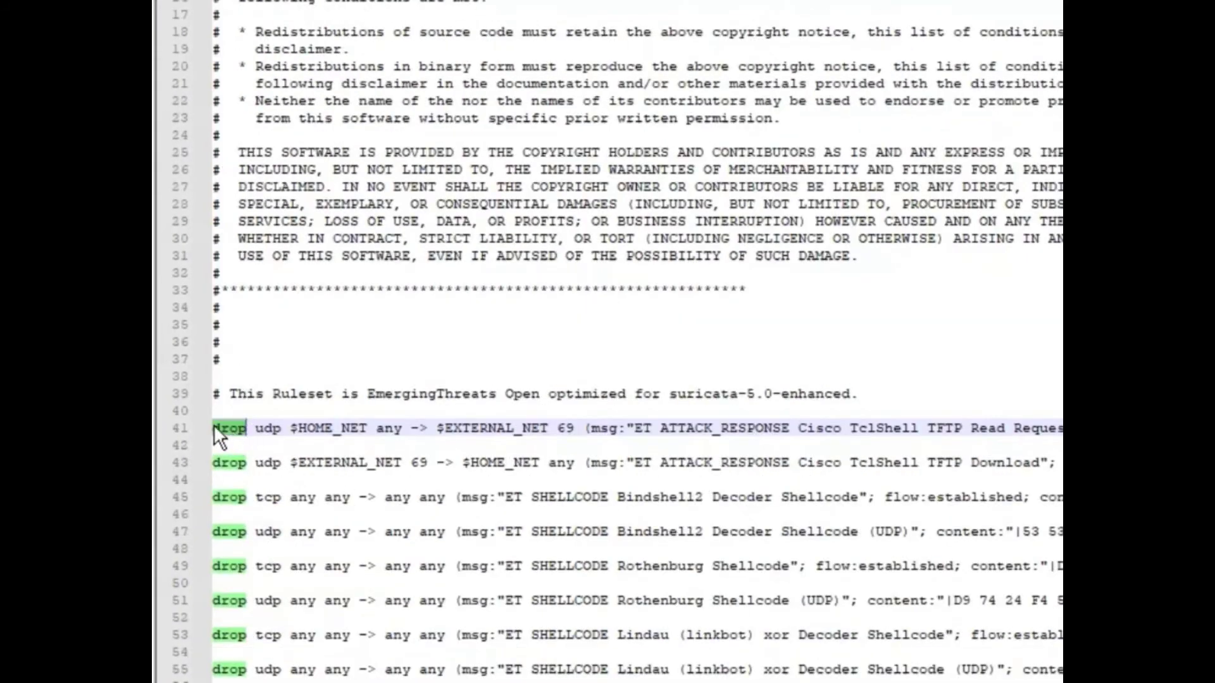
left_click(214, 426)
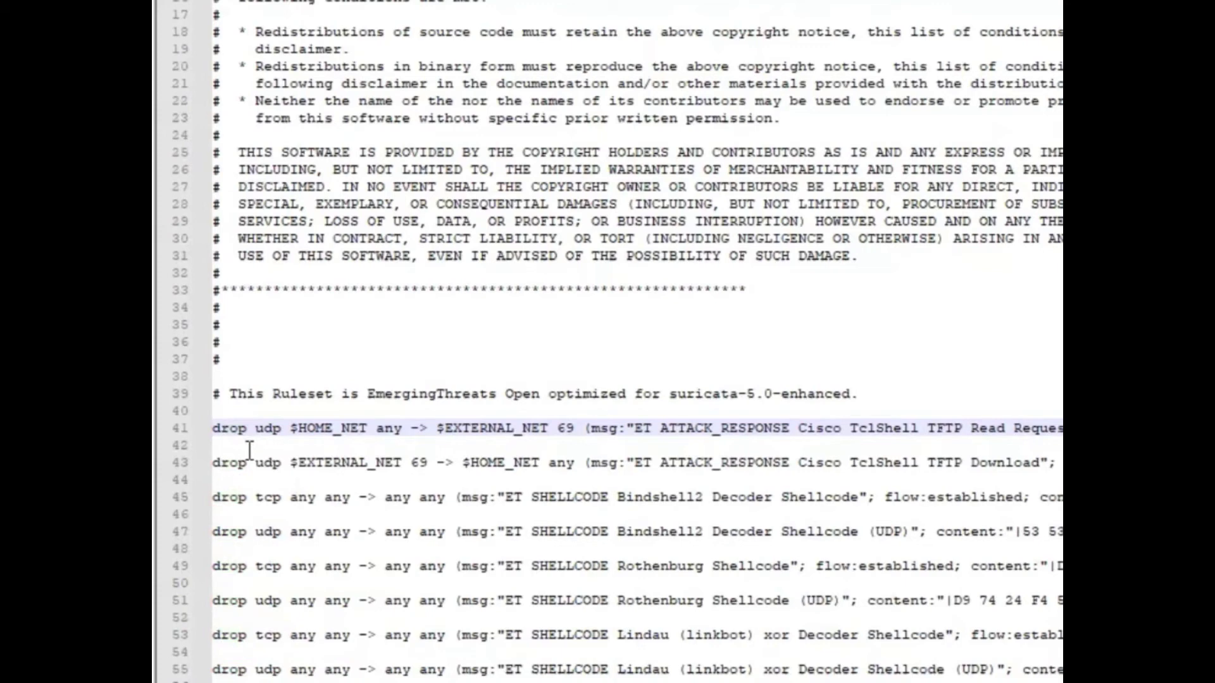
type("#")
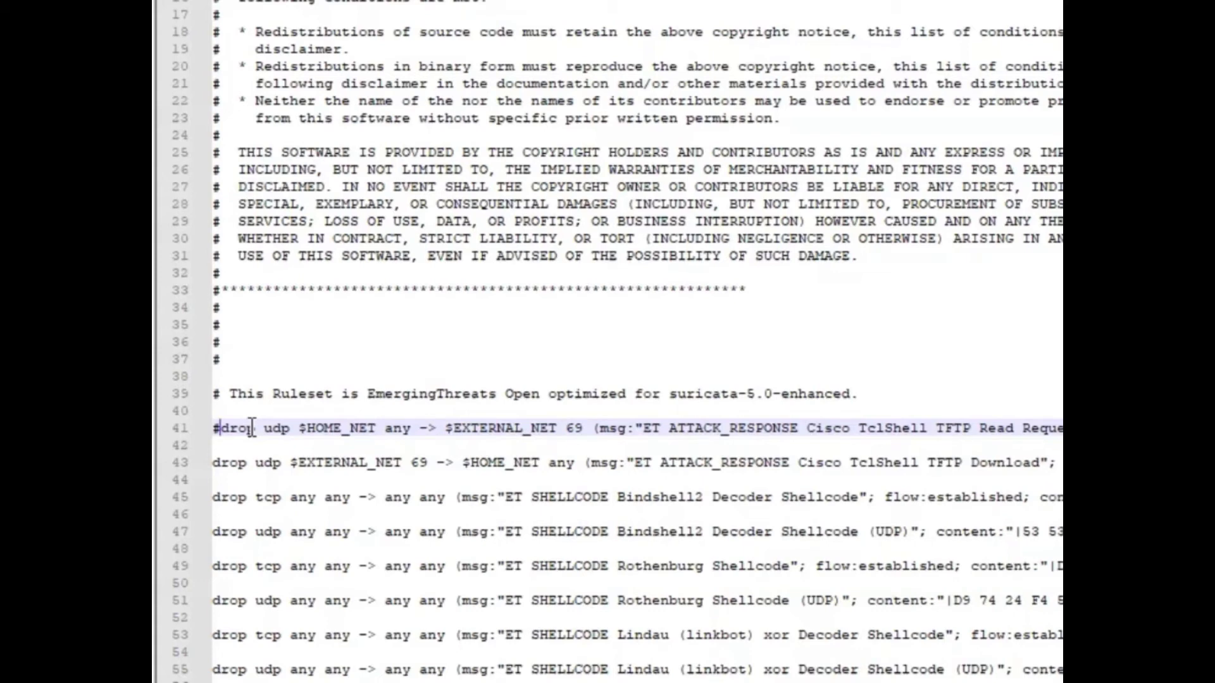
key("BackSpace")
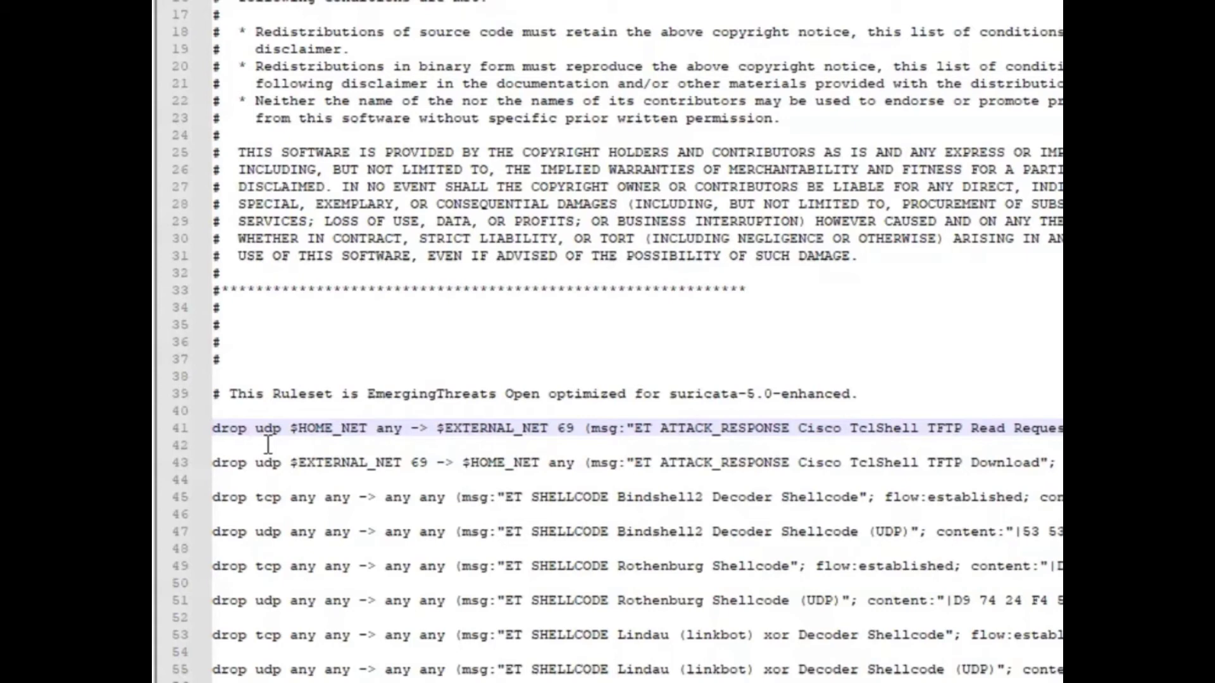
double_click(224, 429)
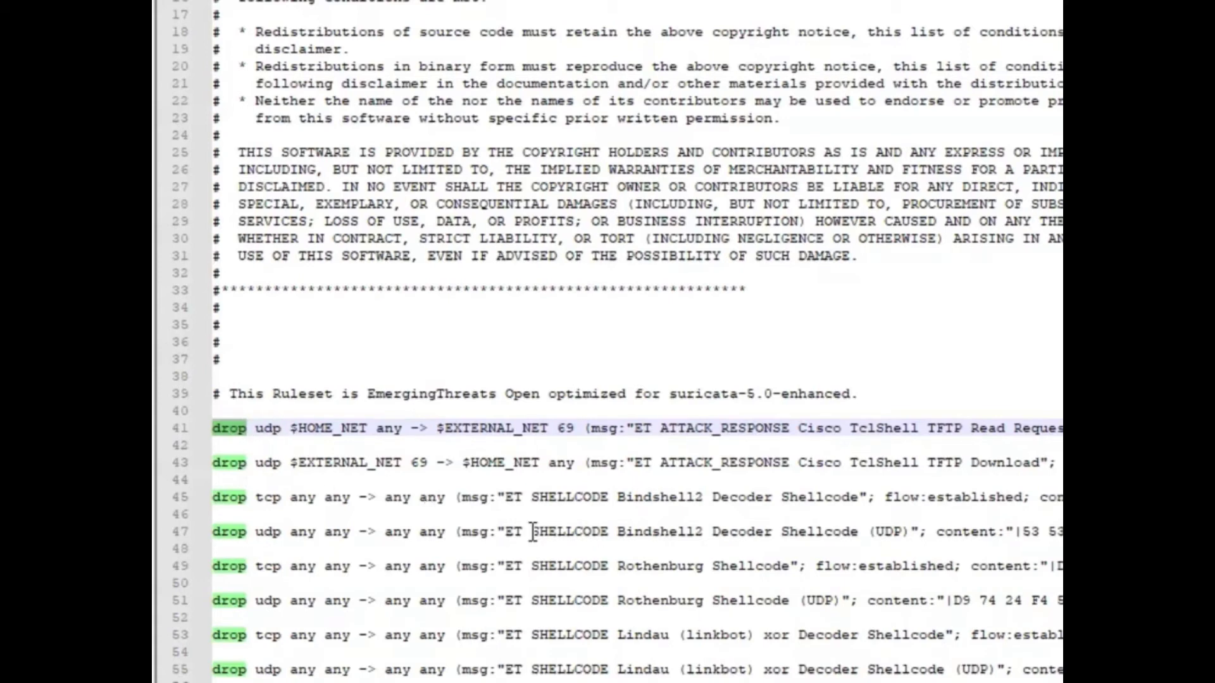
type("alert")
Select 'alert' on line 41 and bring up Find and Replace with Ctrl+H.
scroll(219, 424, "down", 4)
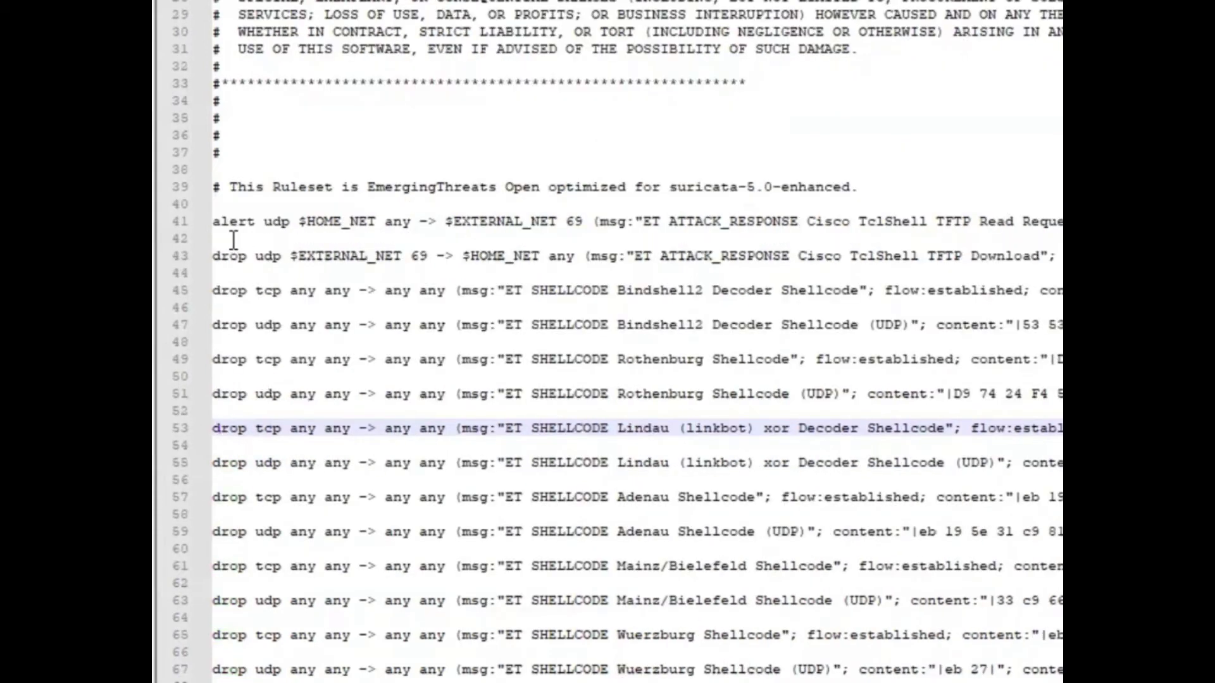
left_click(251, 221)
double_click(251, 222)
scroll(251, 222, "up", 3)
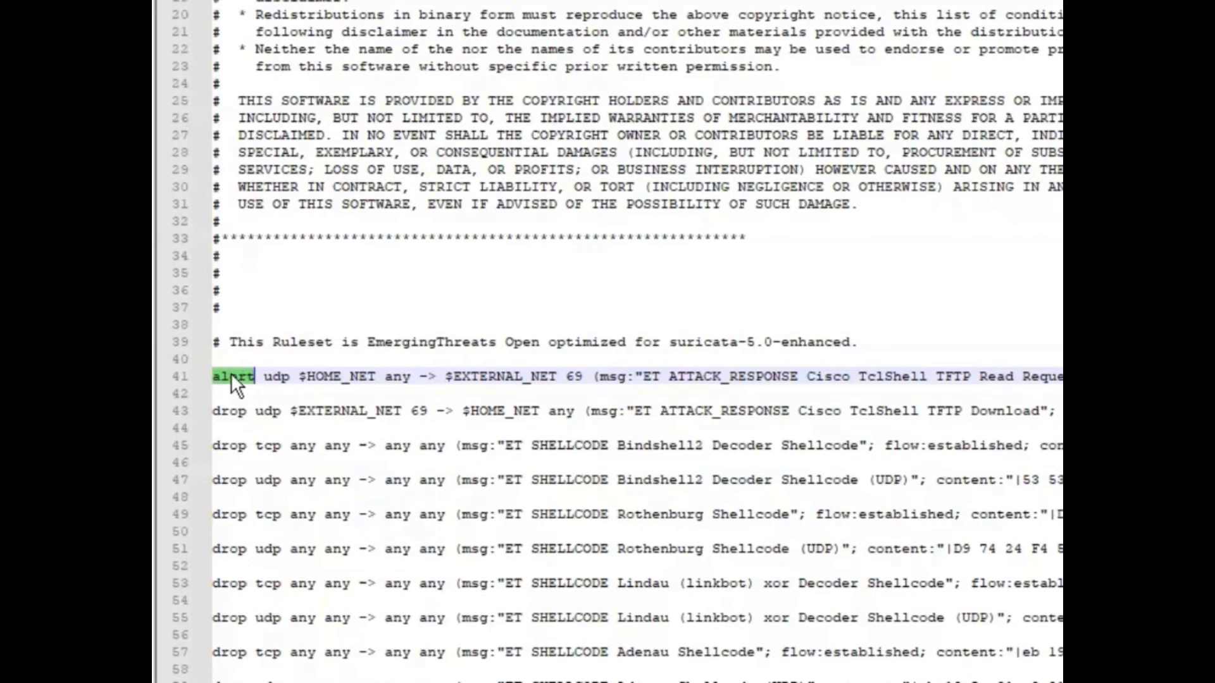
key("ctrl+h")
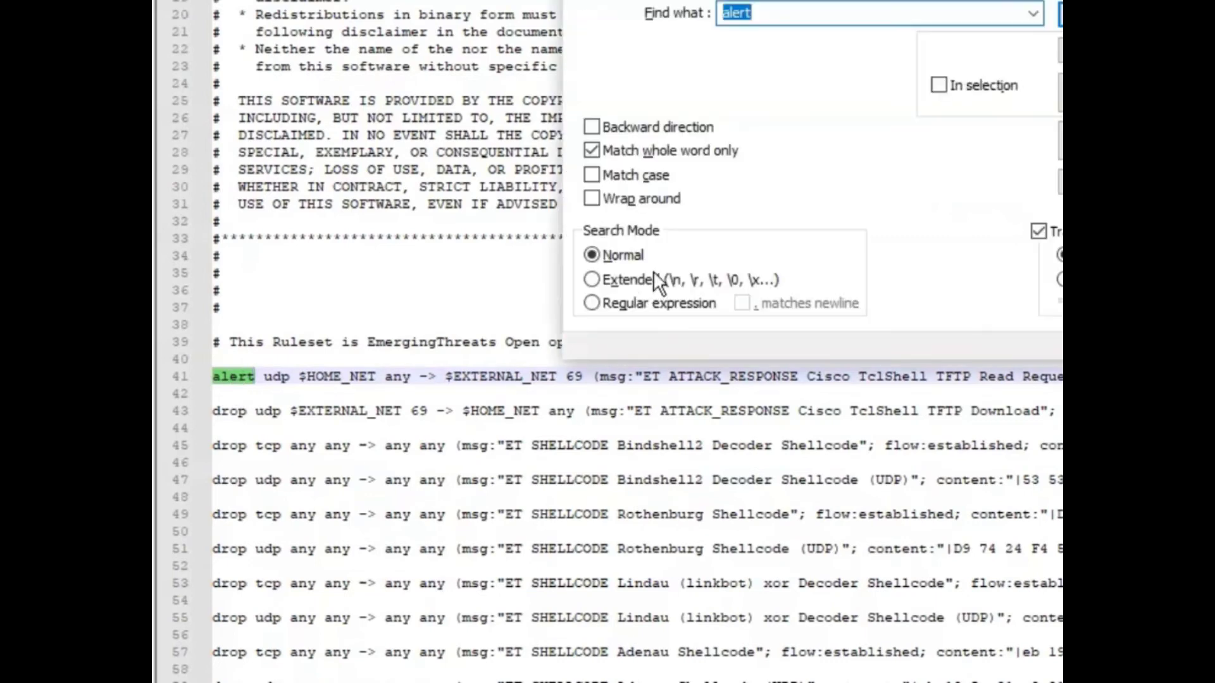
Set Find what to '#' and empty Replace with, then close the dialog without replacing.
left_click(766, 51)
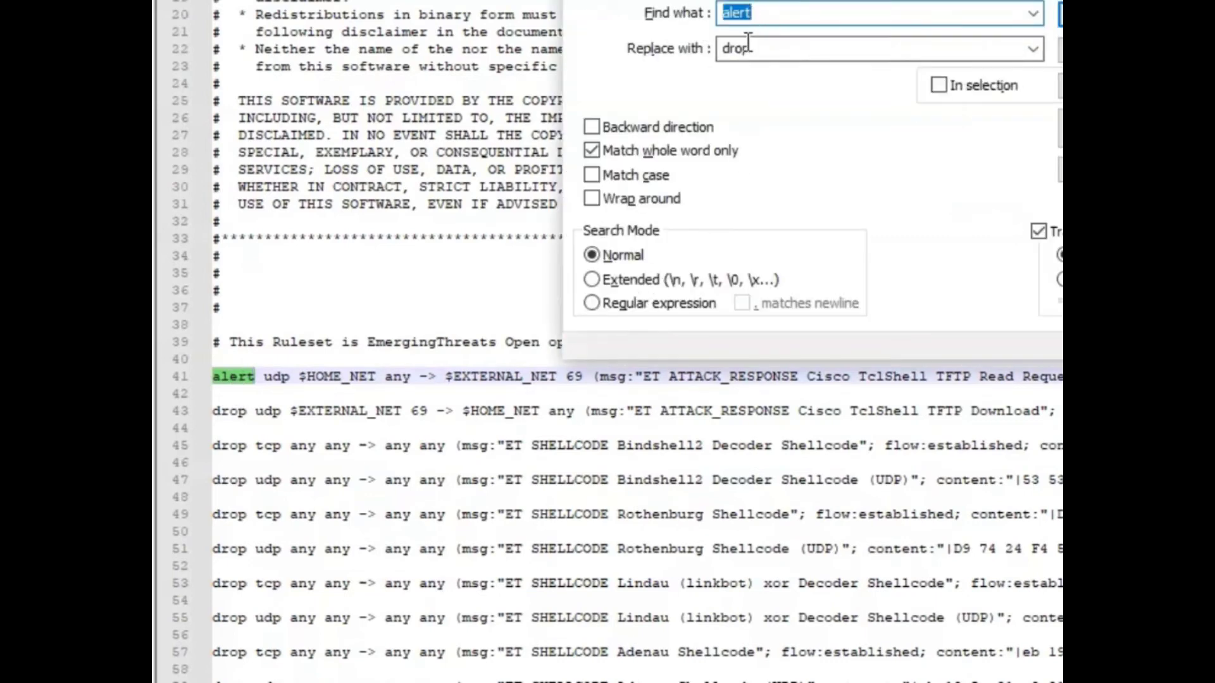
double_click(762, 49)
left_click_drag(688, 0, 595, 39)
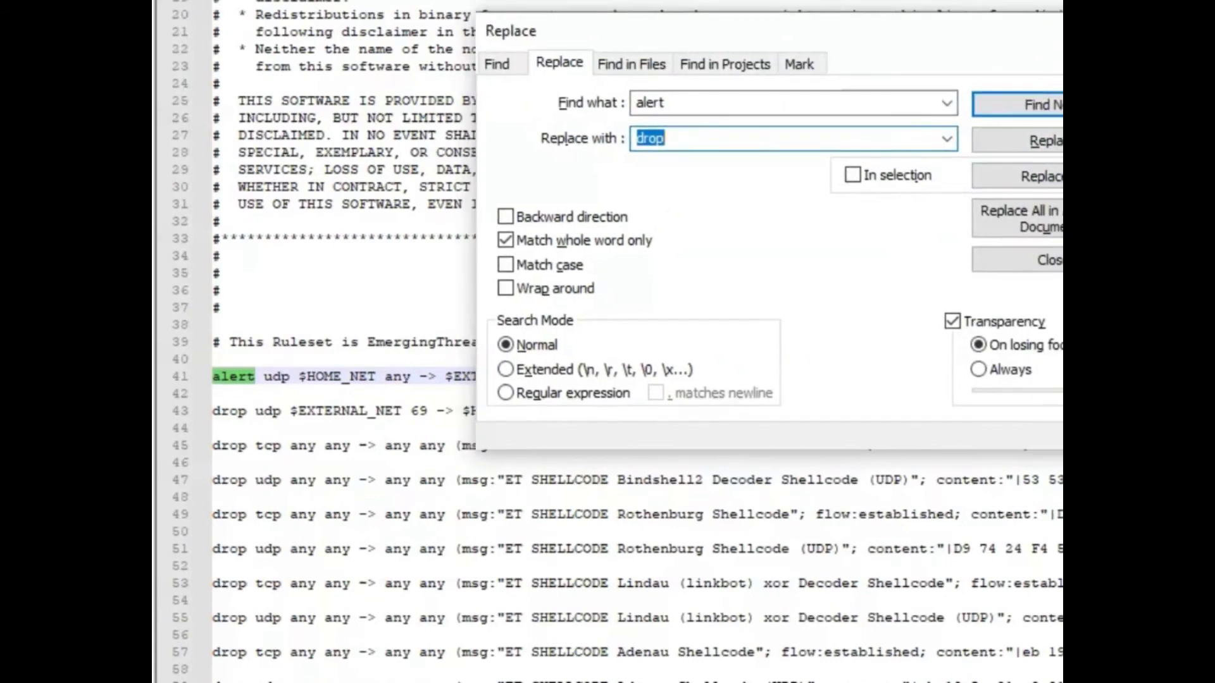
double_click(694, 100)
key("BackSpace")
type("#")
double_click(675, 139)
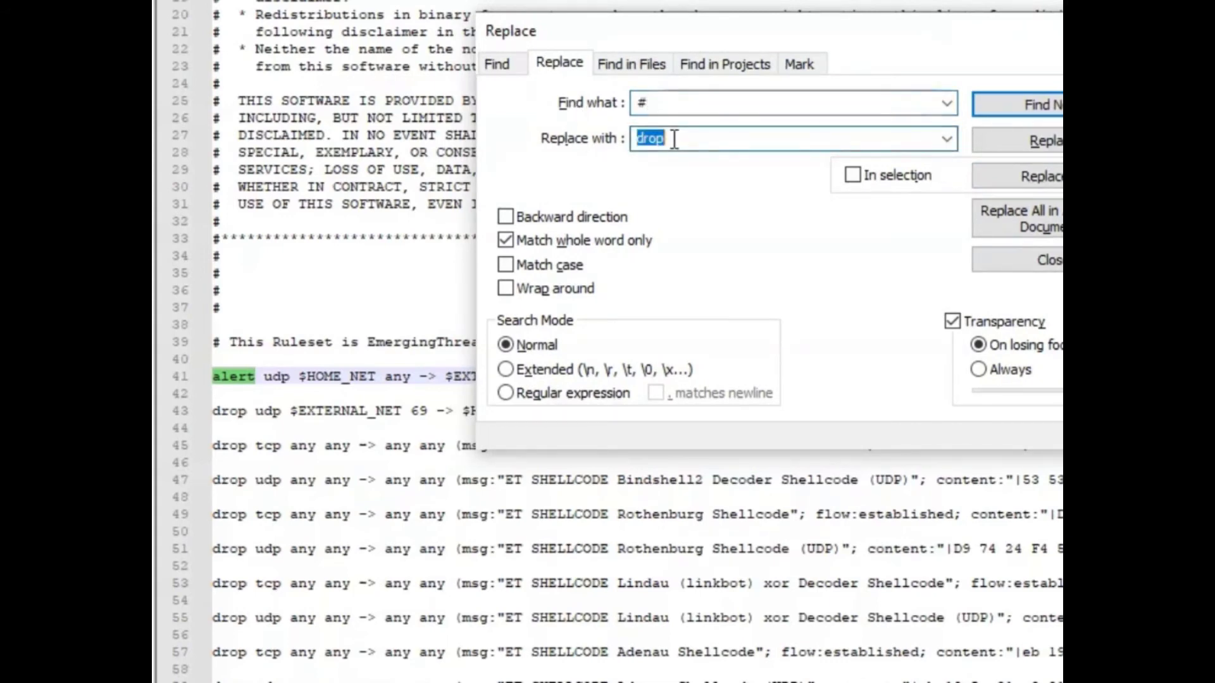
key("BackSpace")
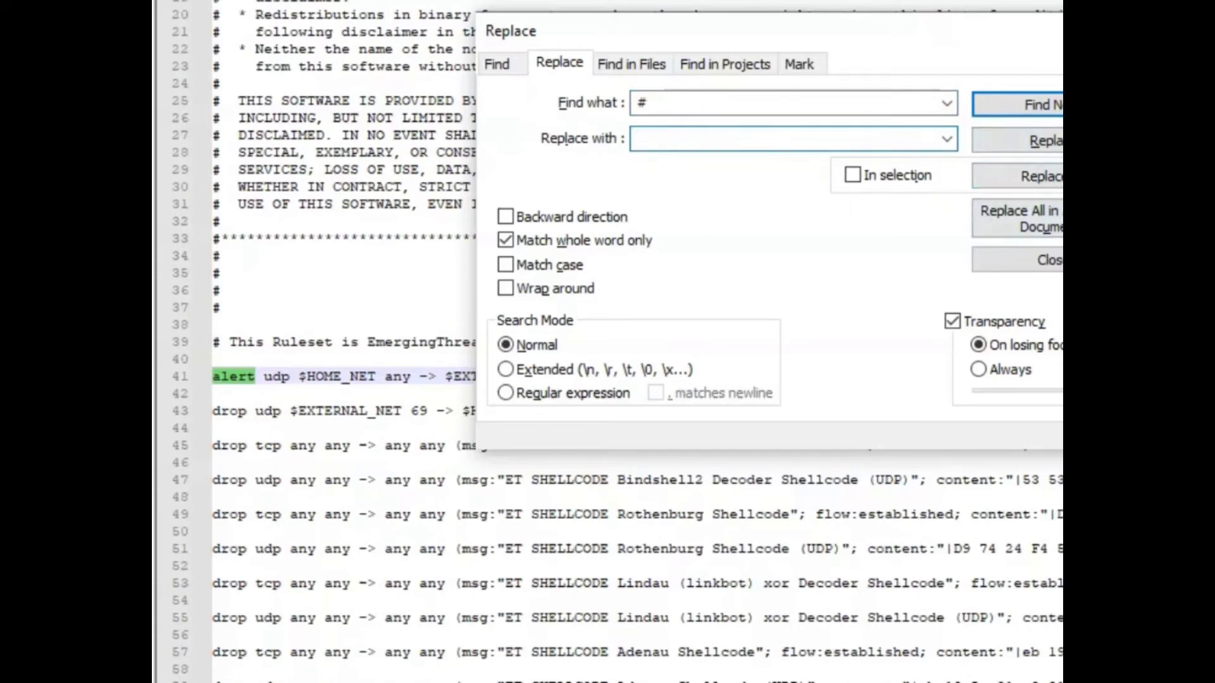
key("Escape")
key("Up")
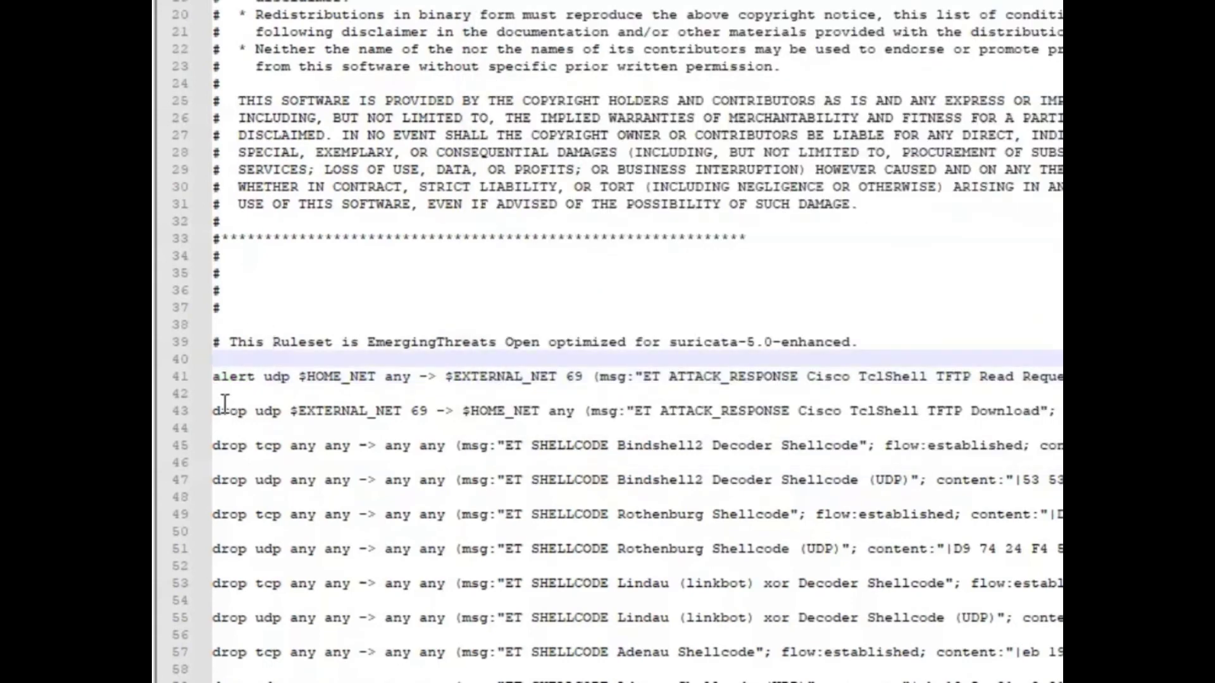
Change line 41's rule back from 'alert' to 'drop' and save, which fails as the file is protected.
left_click(221, 335)
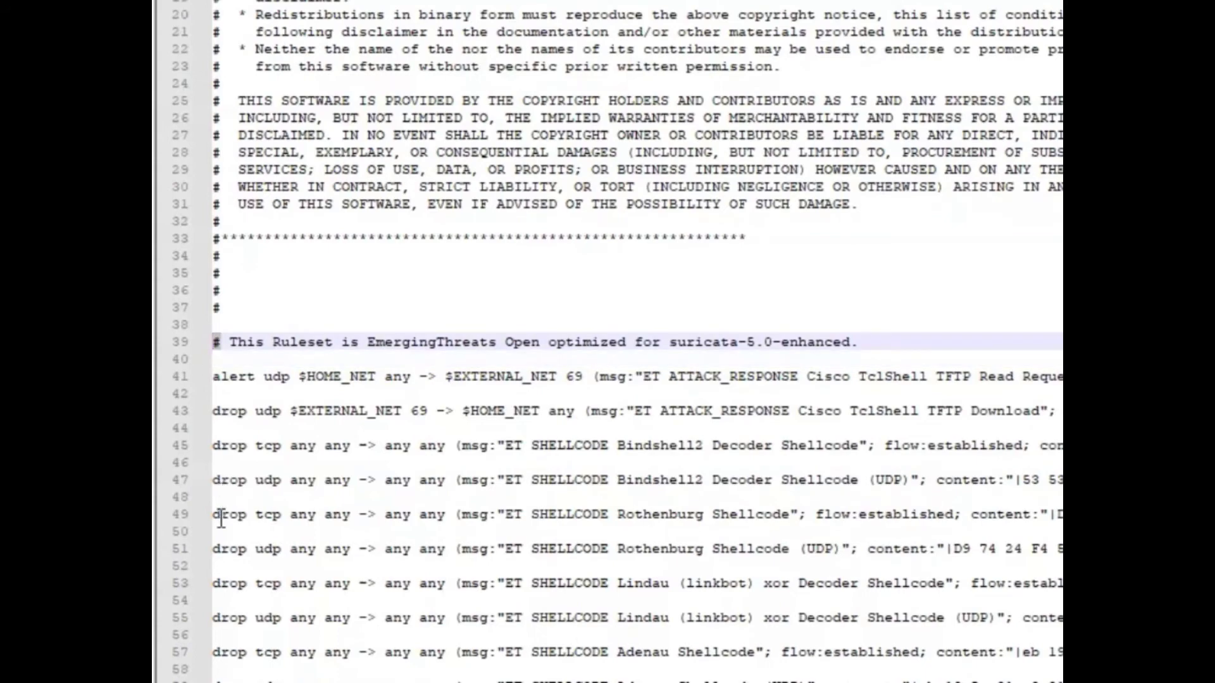
scroll(256, 417, "down", 12)
scroll(301, 222, "down", 6)
scroll(272, 319, "up", 18)
scroll(283, 410, "down", 9)
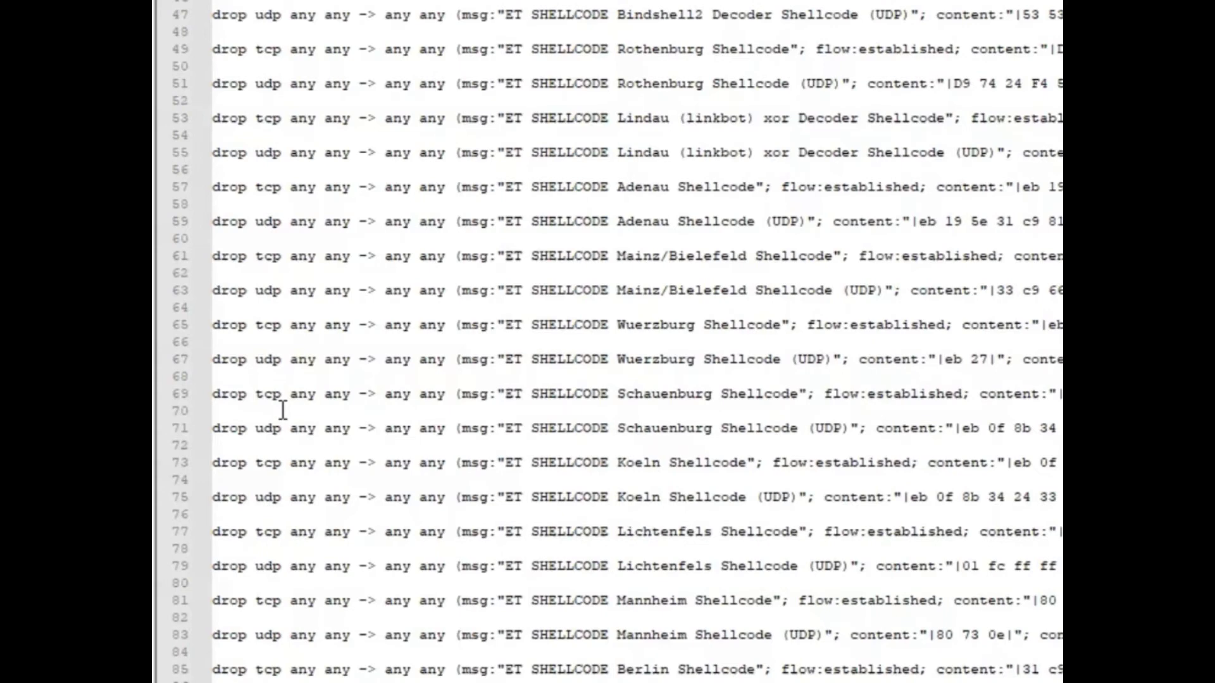
scroll(283, 410, "up", 6)
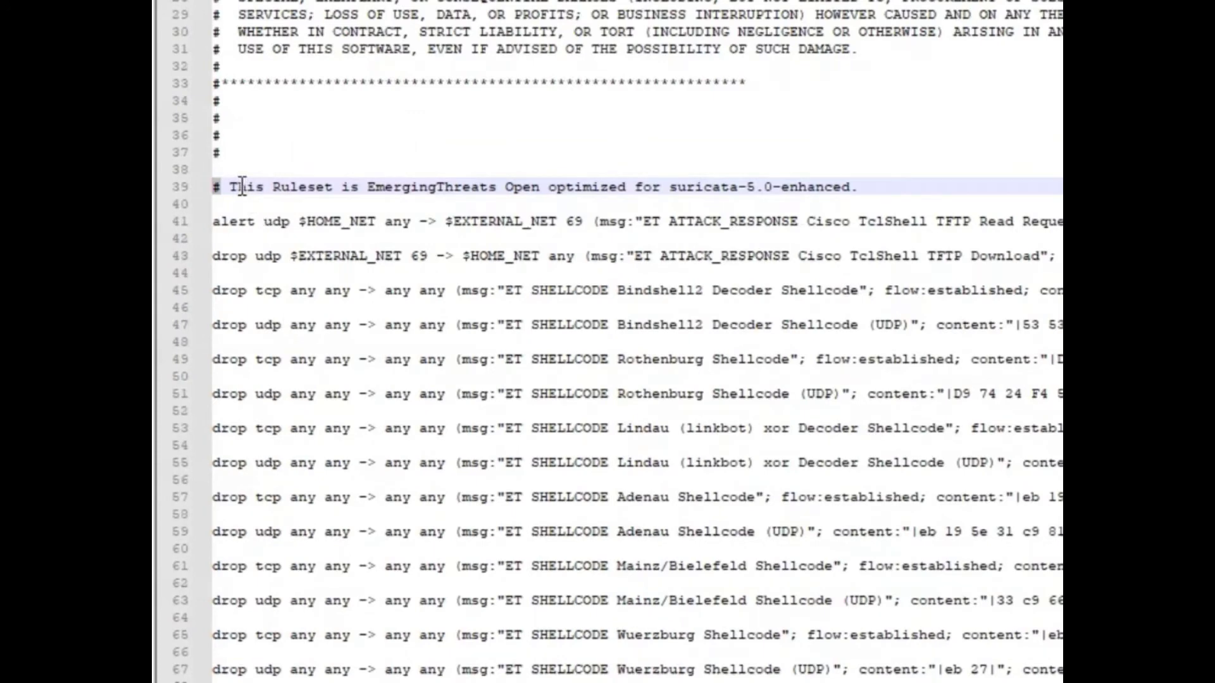
double_click(243, 220)
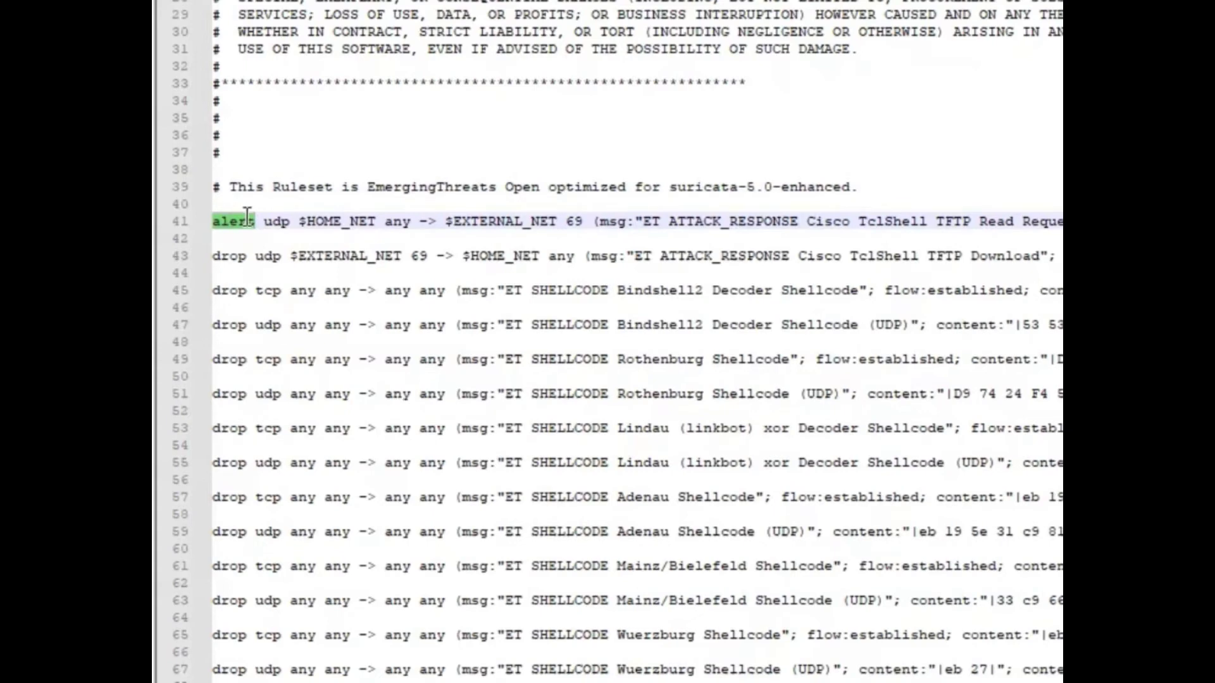
type("drop")
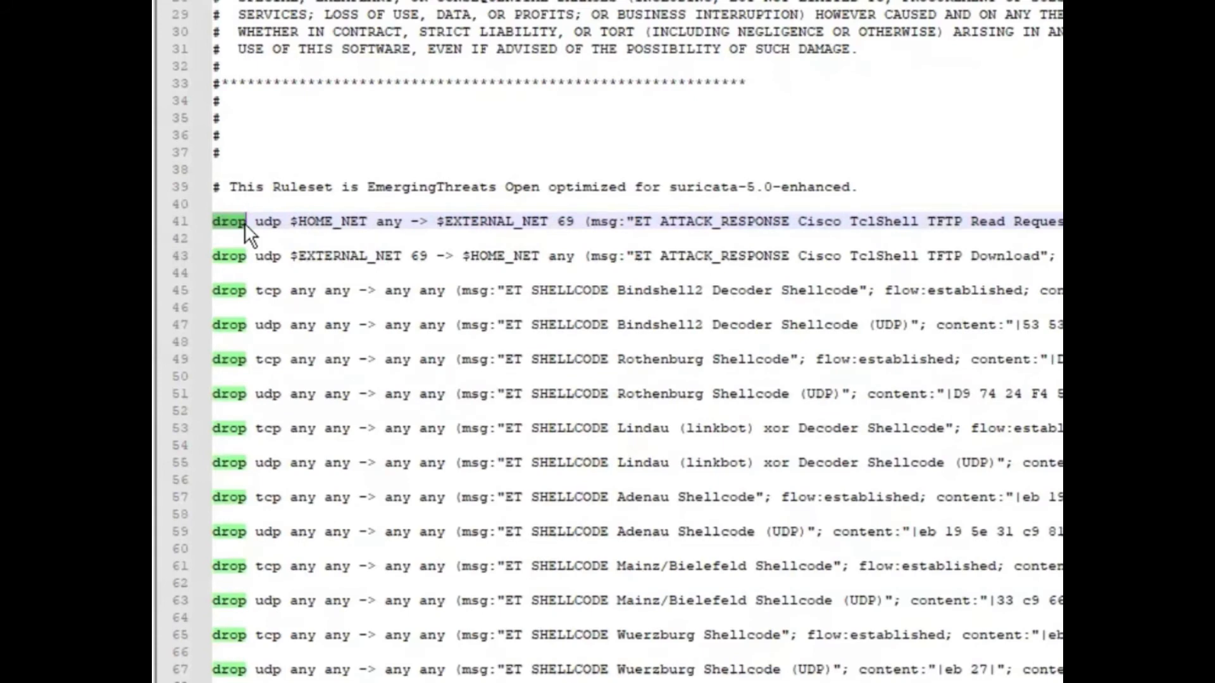
left_click(230, 224)
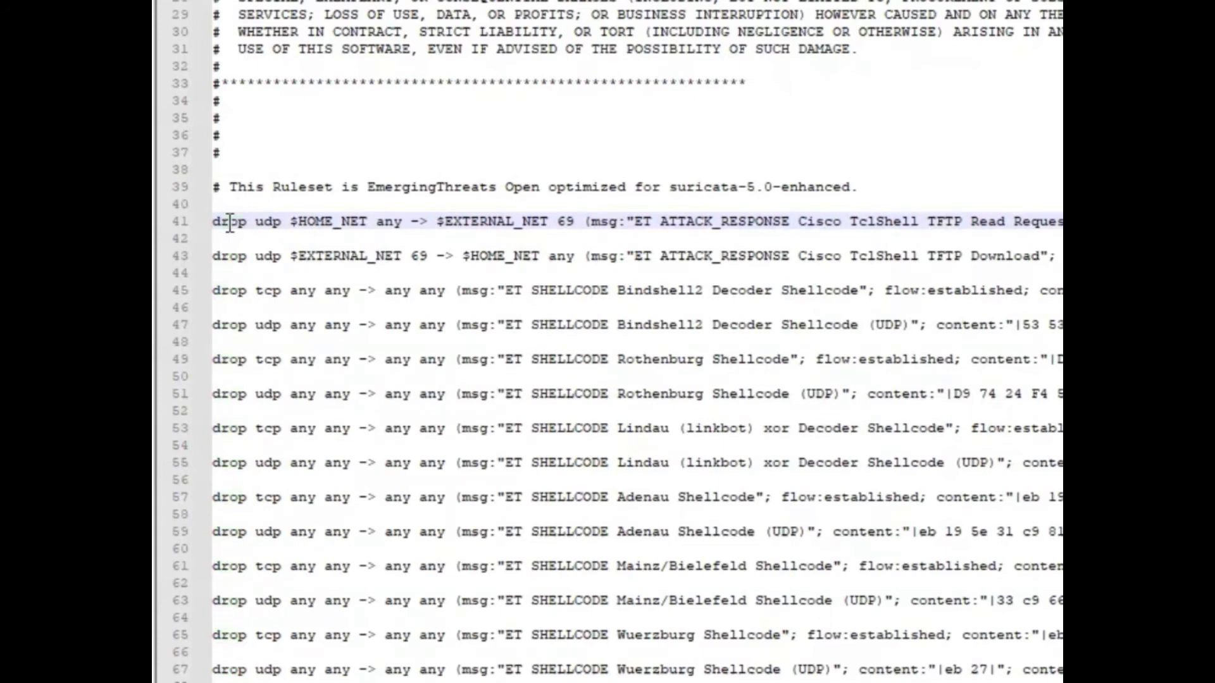
key("ctrl+s")
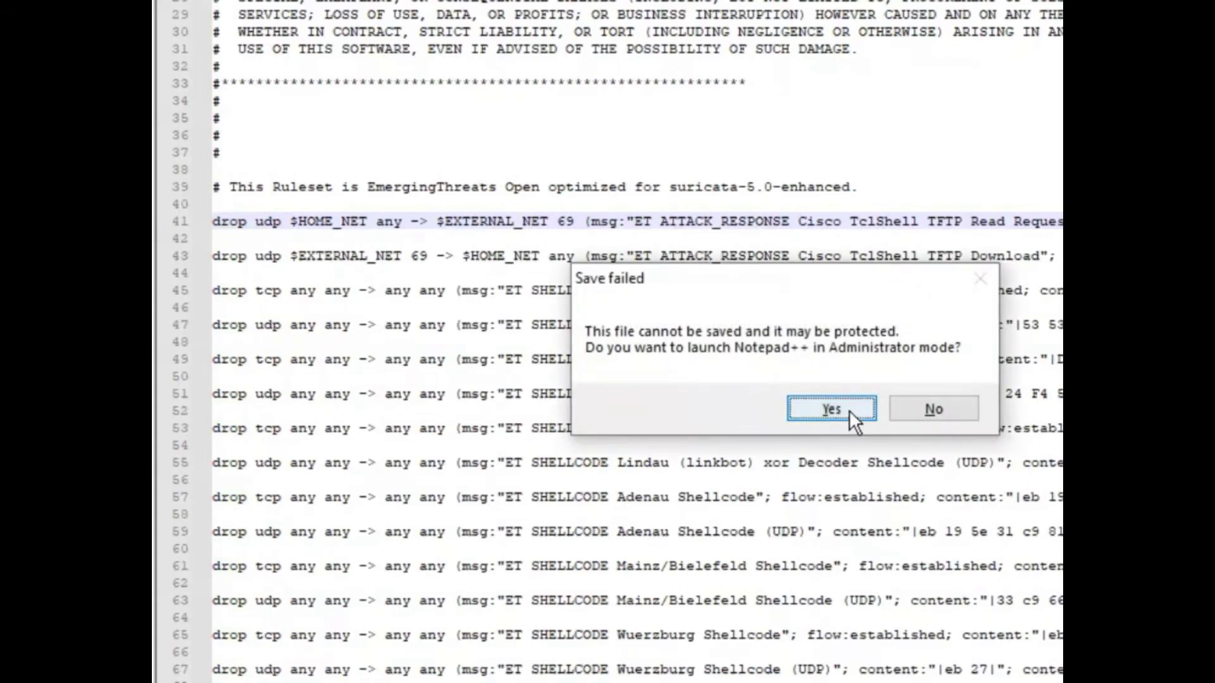
Relaunch Notepad++ as Administrator, review the drop rules in emerging-all.rules, then return to Command Prompt.
left_click(849, 410)
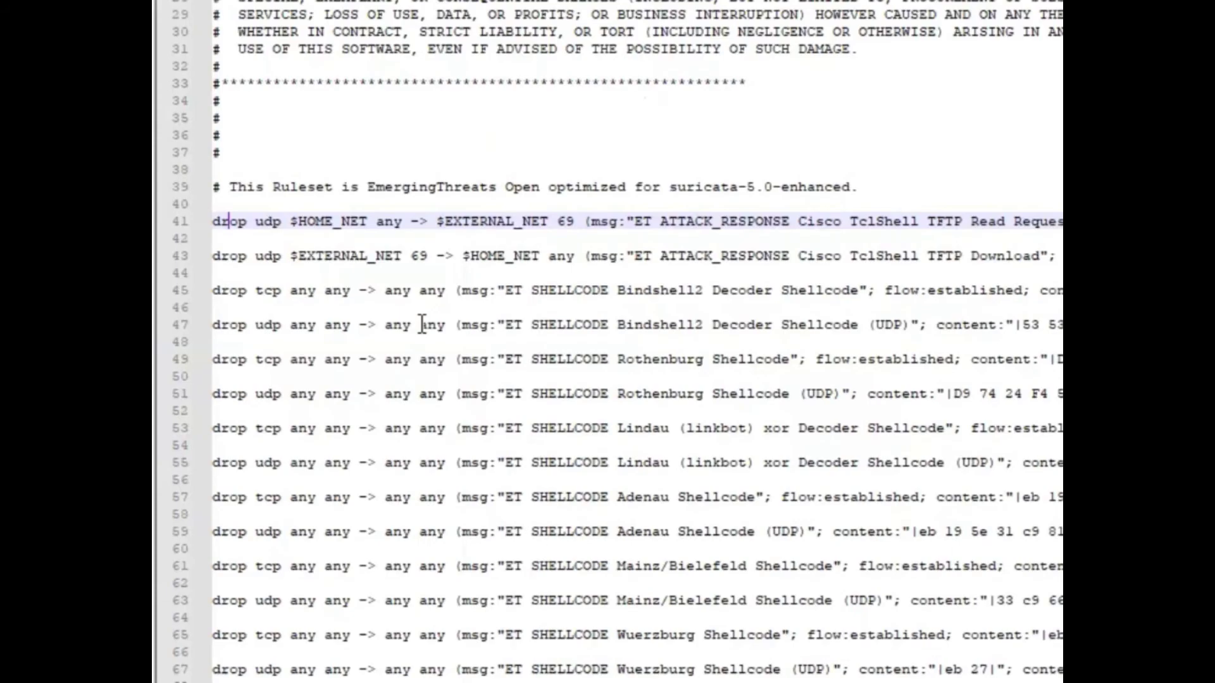
scroll(411, 317, "down", 20)
scroll(558, 298, "down", 6)
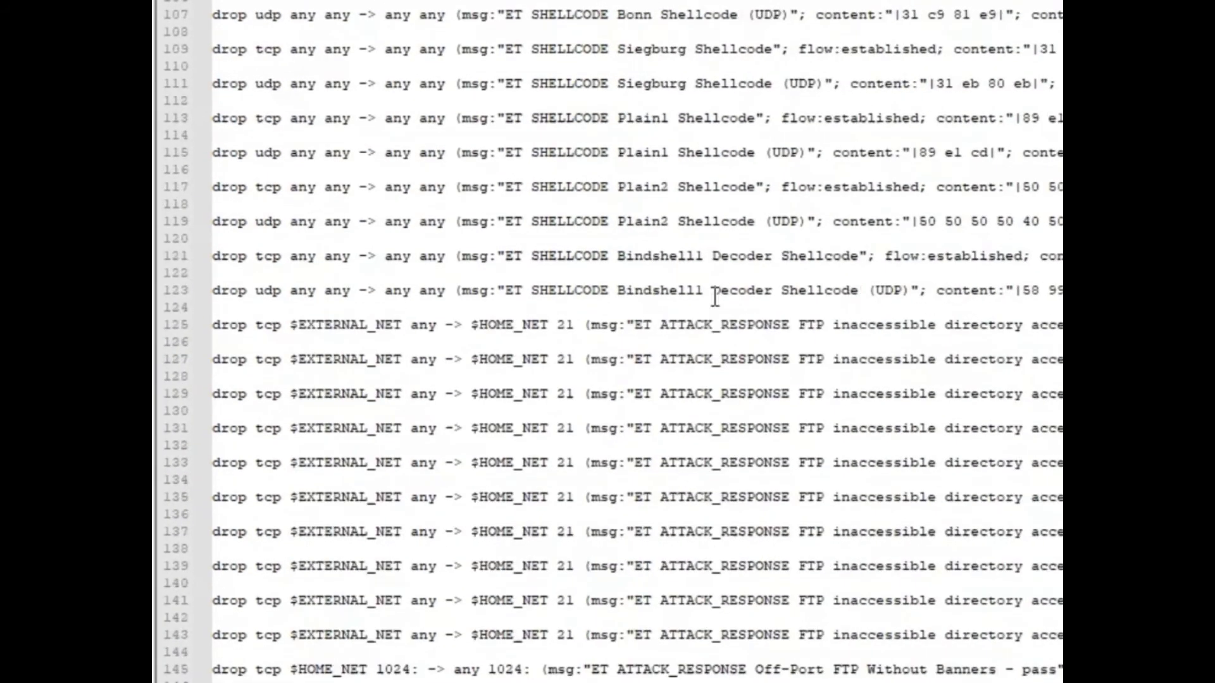
scroll(716, 296, "down", 20)
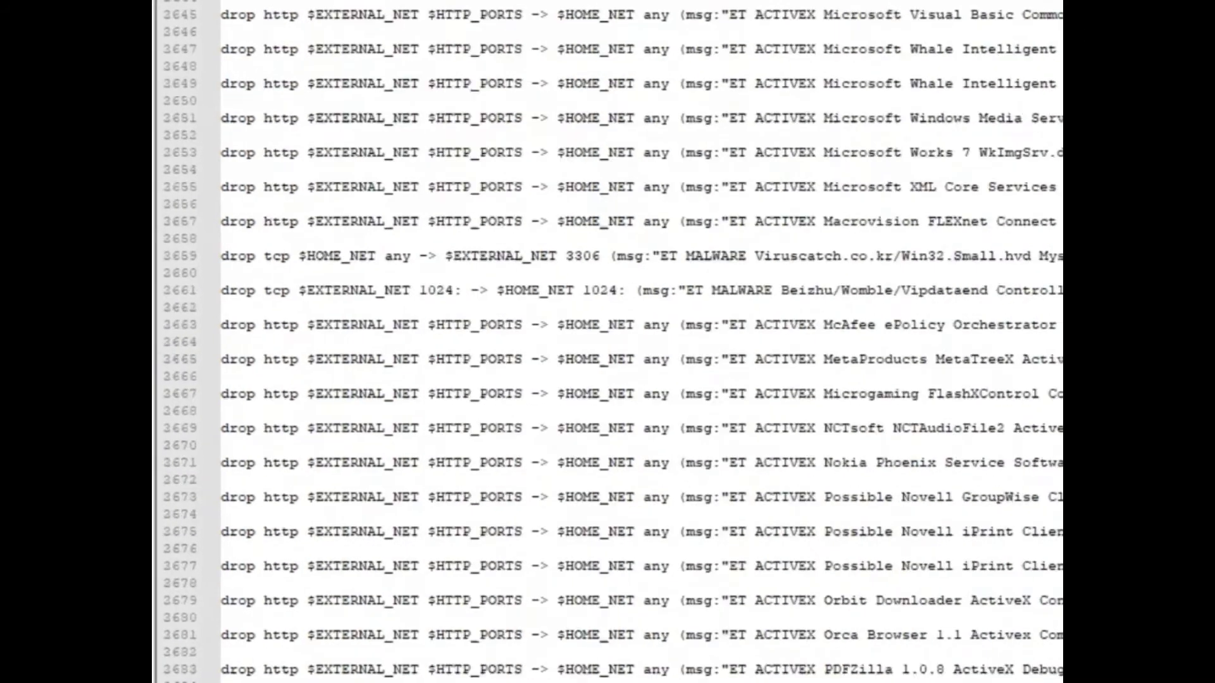
scroll(372, 309, "down", 20)
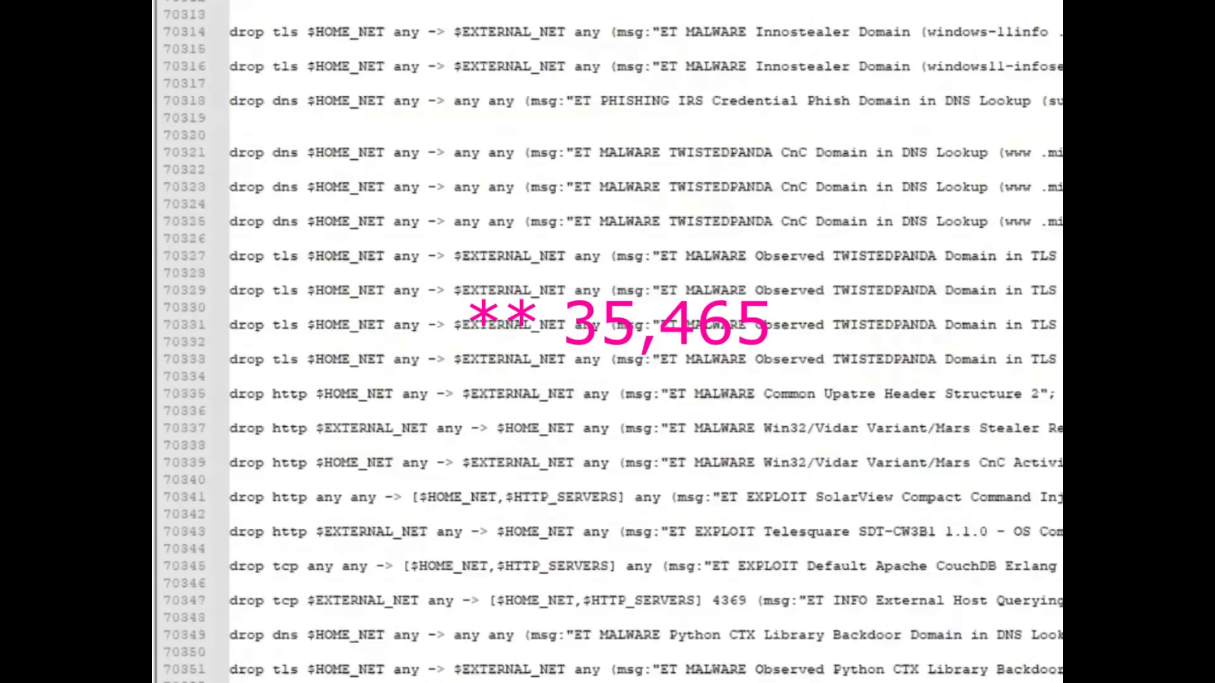
scroll(372, 309, "down", 9)
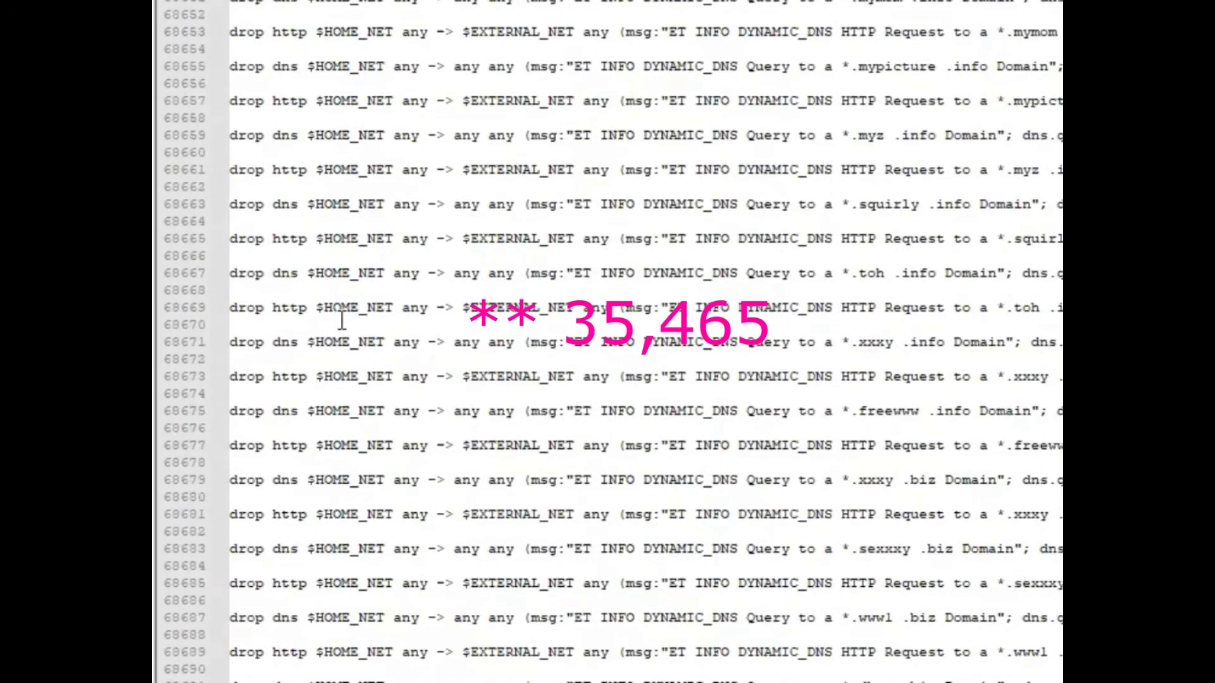
scroll(342, 319, "down", 7)
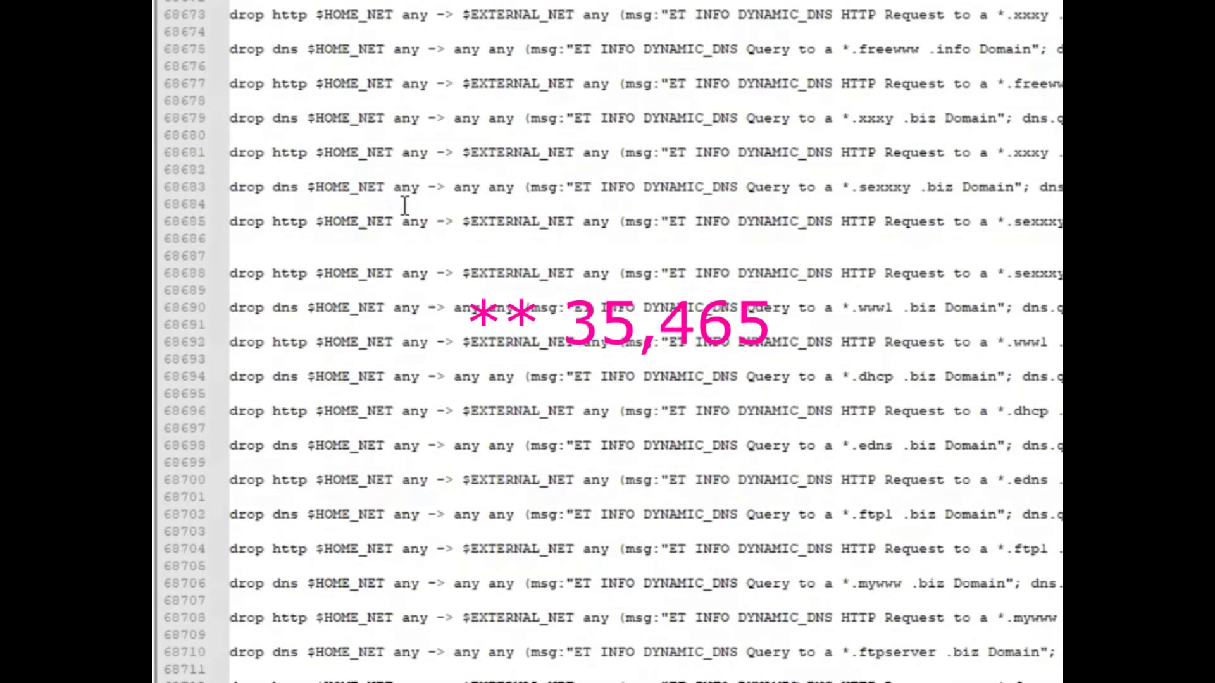
scroll(483, 314, "down", 5)
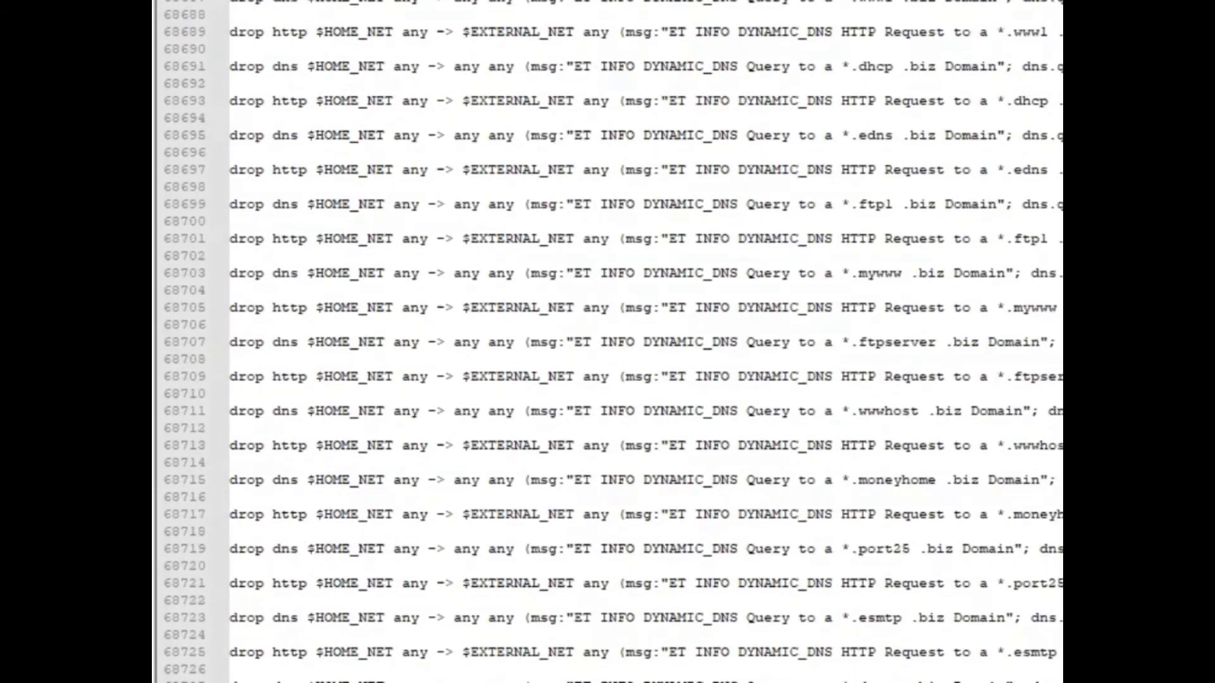
key("alt+Tab")
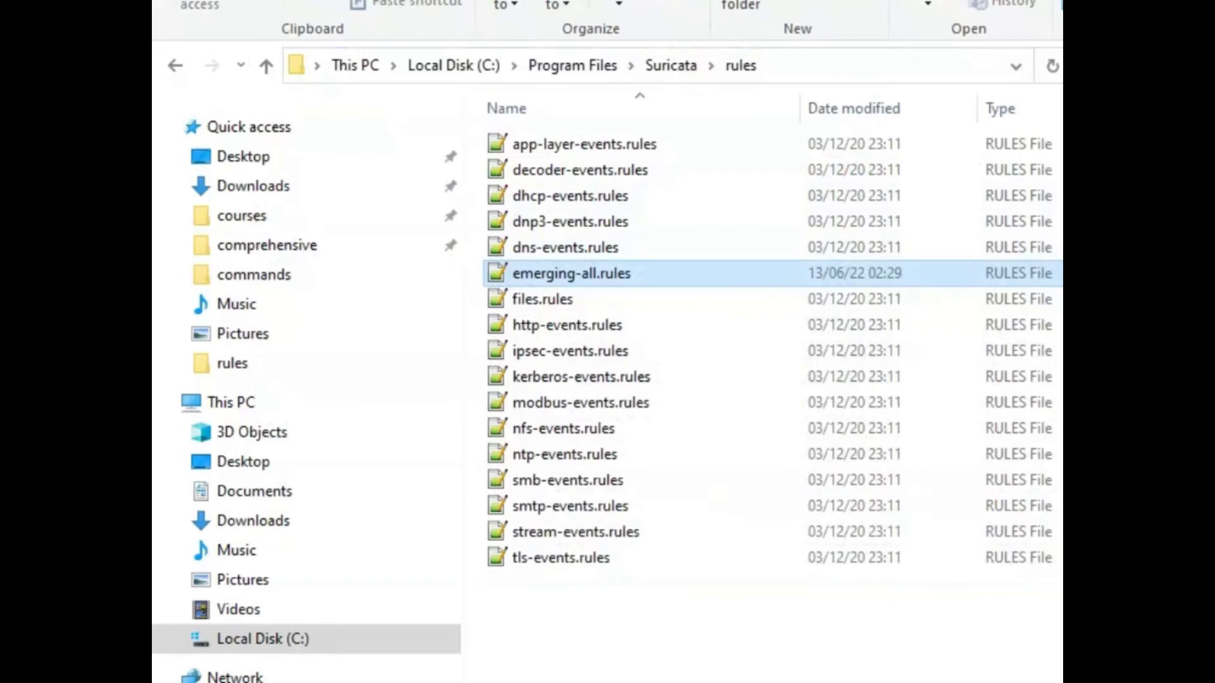
left_click(570, 629)
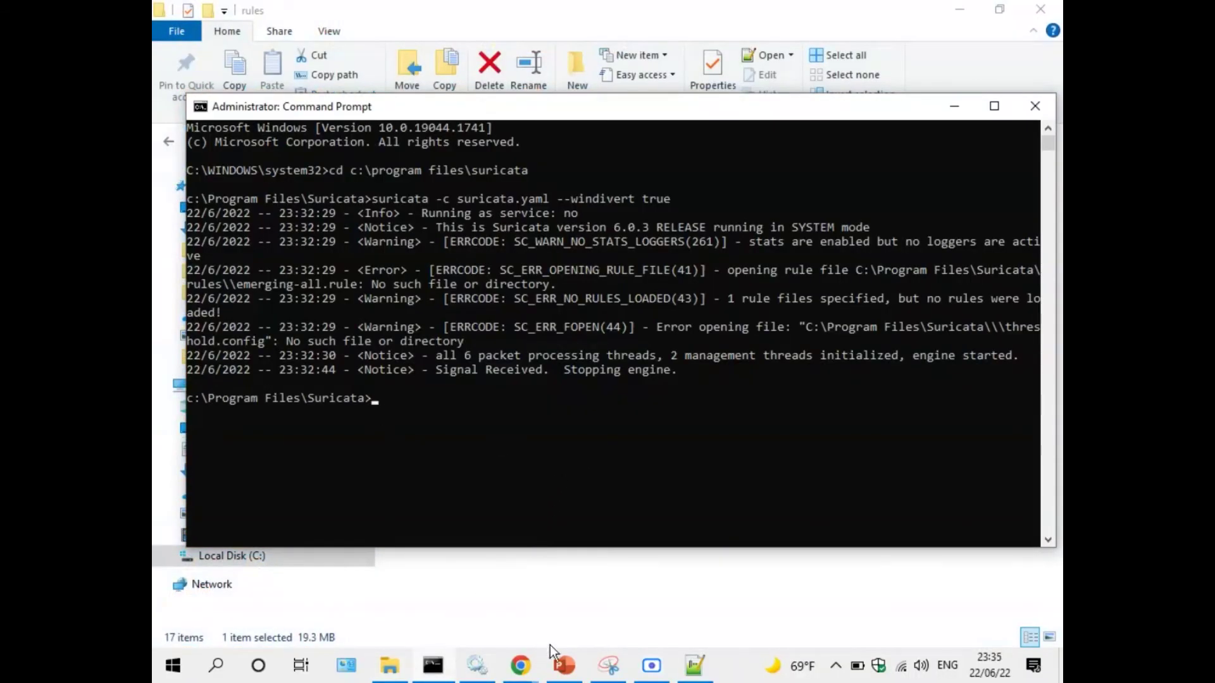
Copy the full suricata.exe --service-install command from the PowerPoint slide.
left_click(563, 666)
left_click_drag(756, 475, 865, 476)
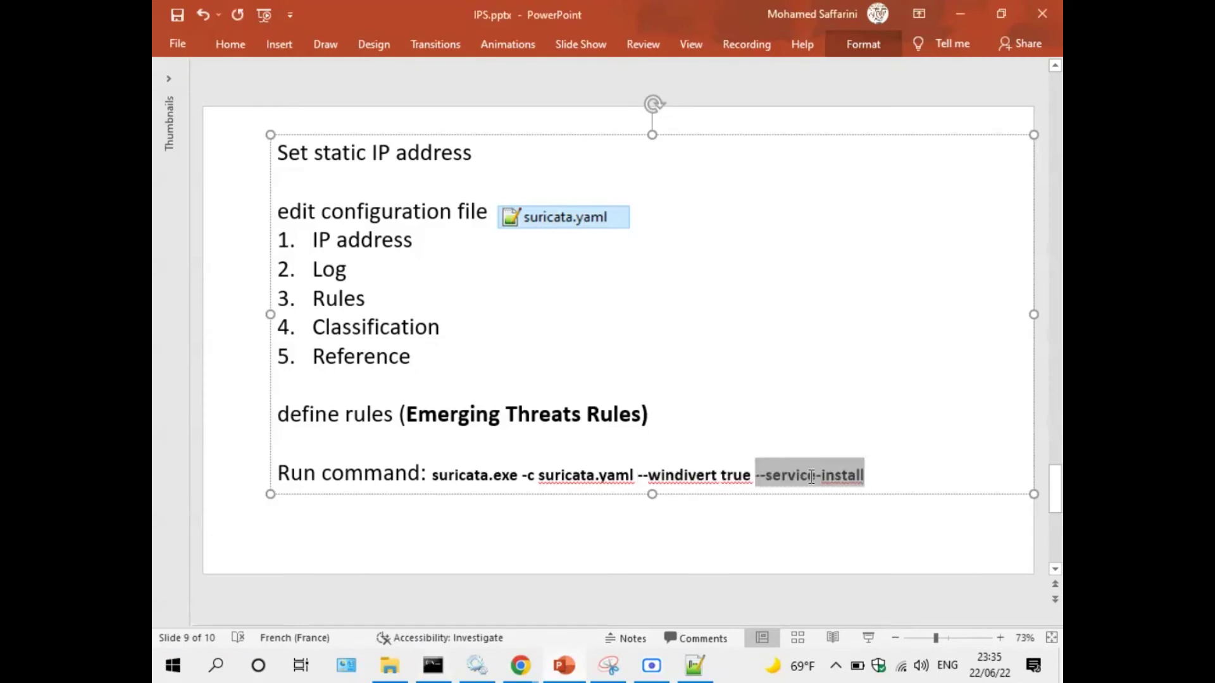
left_click(849, 480)
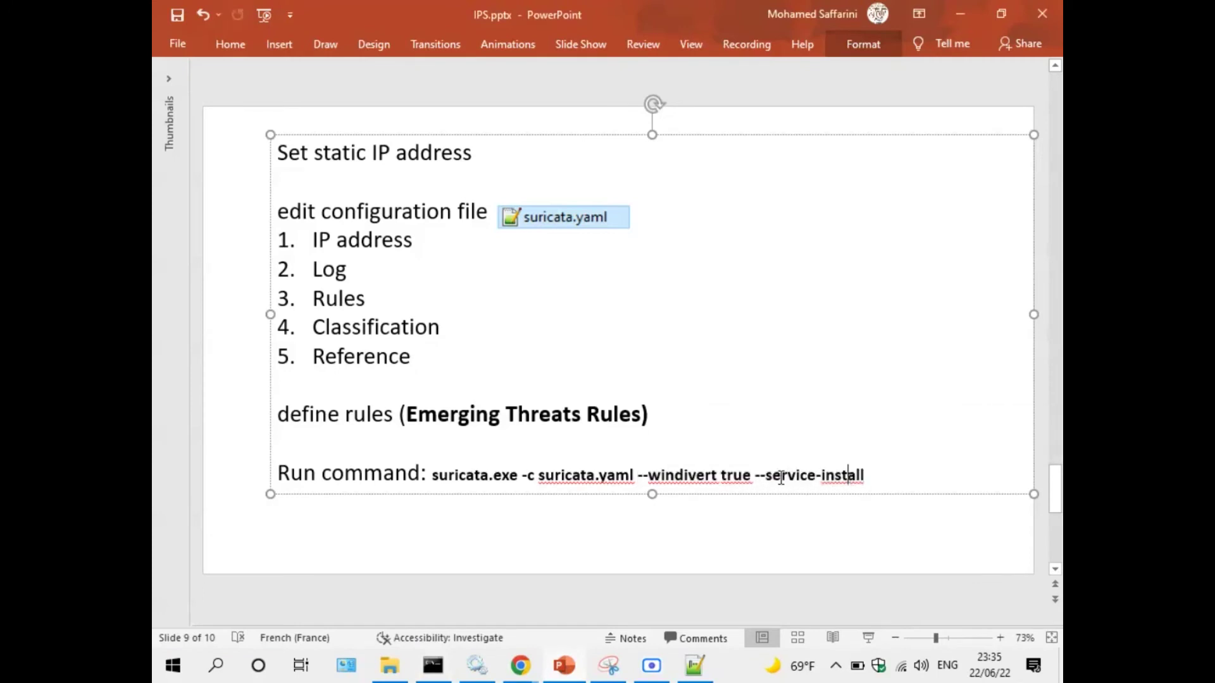
left_click_drag(864, 477, 766, 478)
left_click(766, 478)
left_click(443, 667)
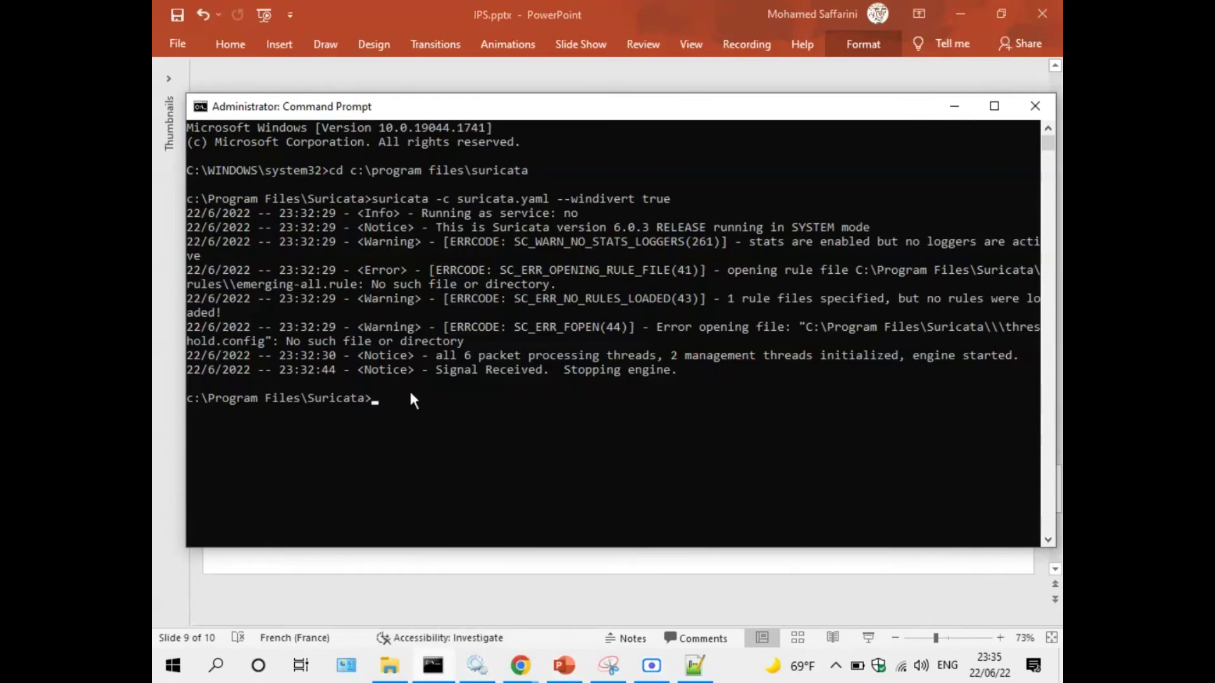
left_click(432, 665)
left_click_drag(867, 476, 432, 475)
right_click(453, 469)
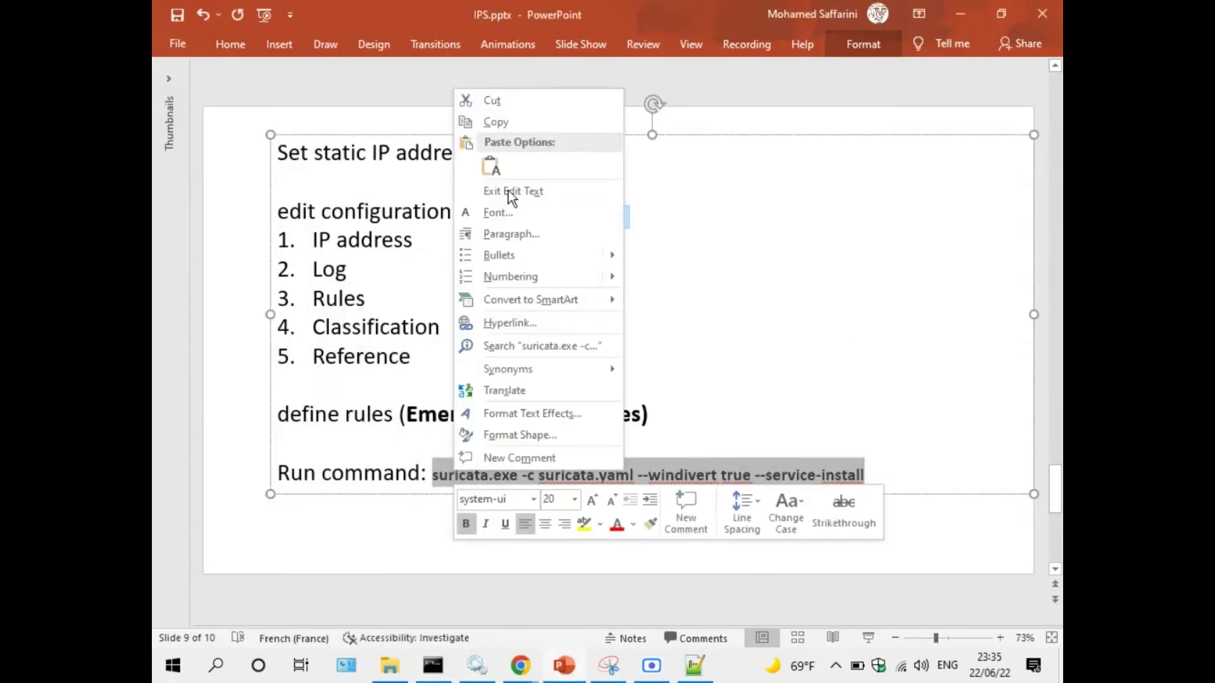
left_click(489, 123)
Paste and run the install command, which fails with error 1073, then search Windows for 'servic'.
left_click(433, 665)
right_click(551, 476)
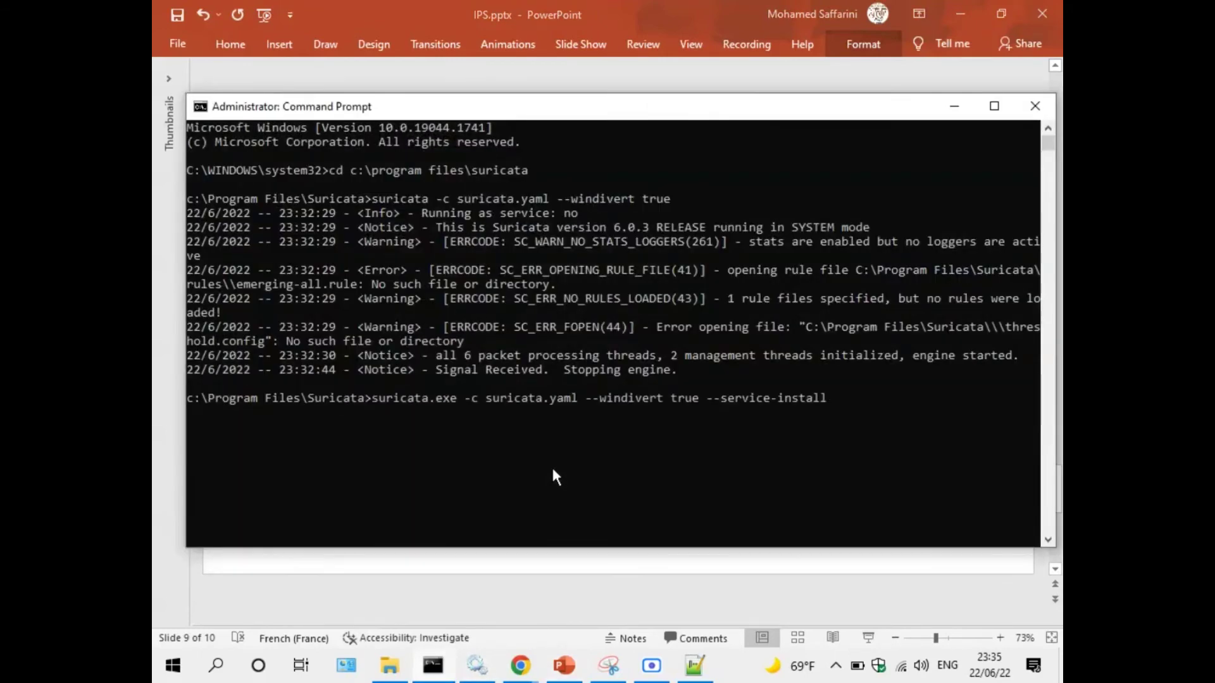
key("Return")
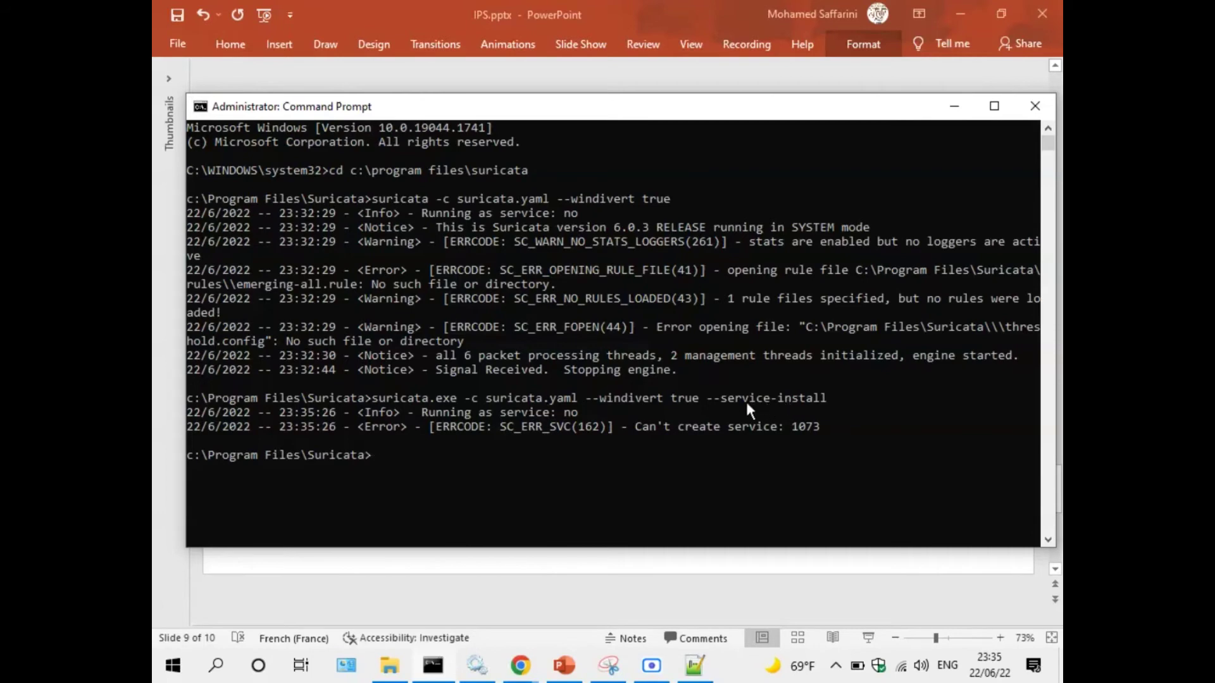
left_click(172, 666)
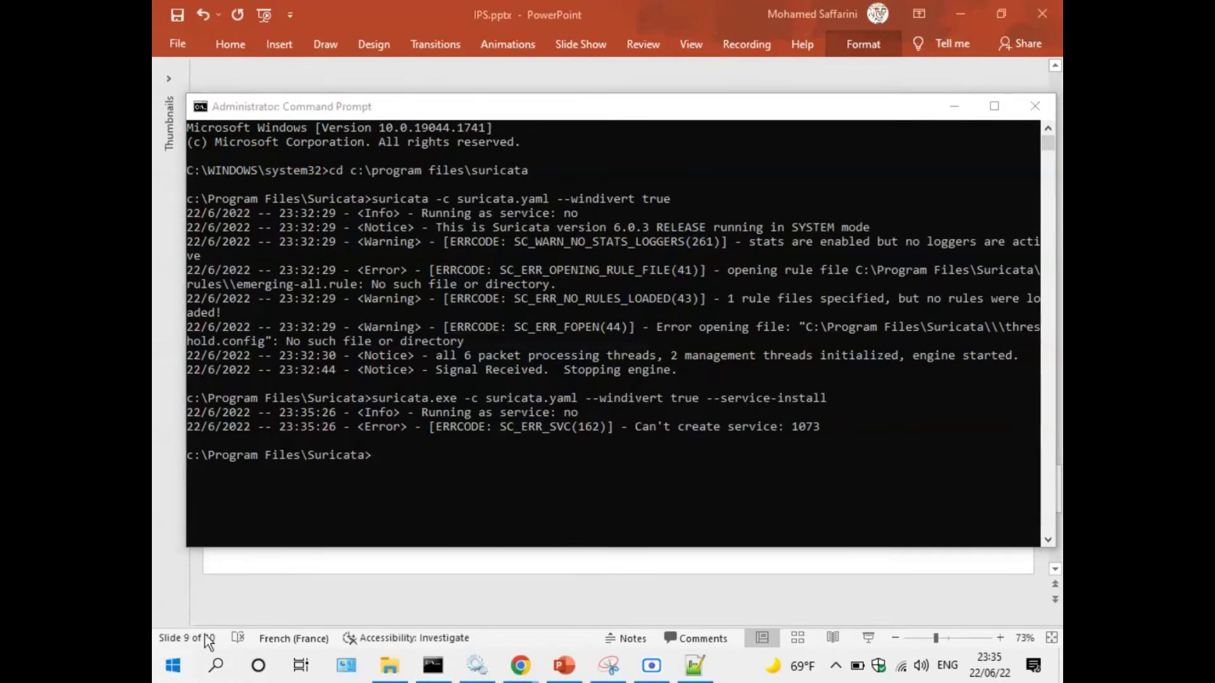
type("servic")
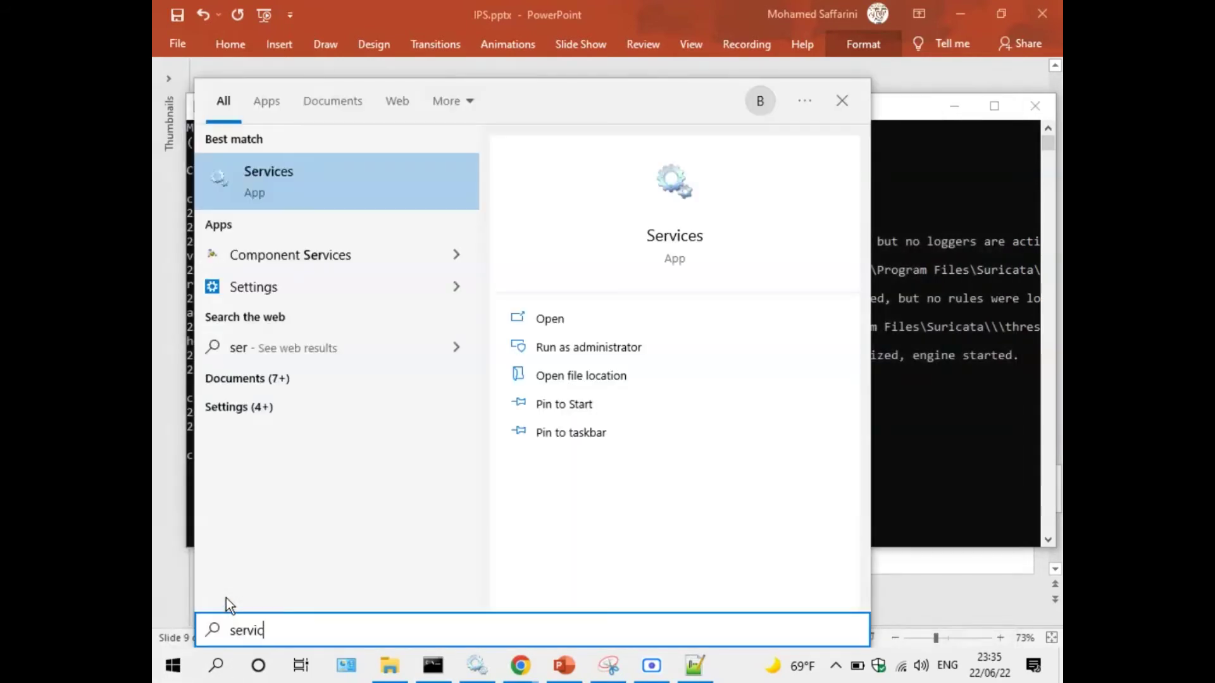
Open the Suricata service's properties in Services, confirm Automatic startup and the executable path, and close it.
left_click(289, 191)
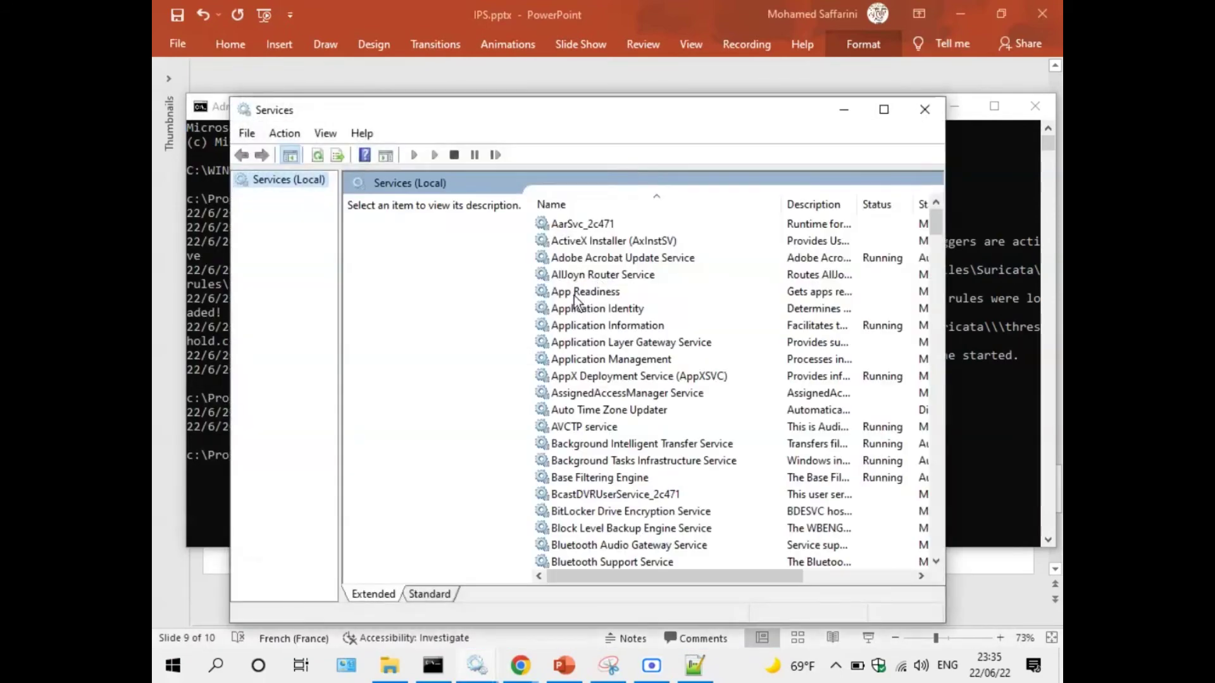
left_click(577, 292)
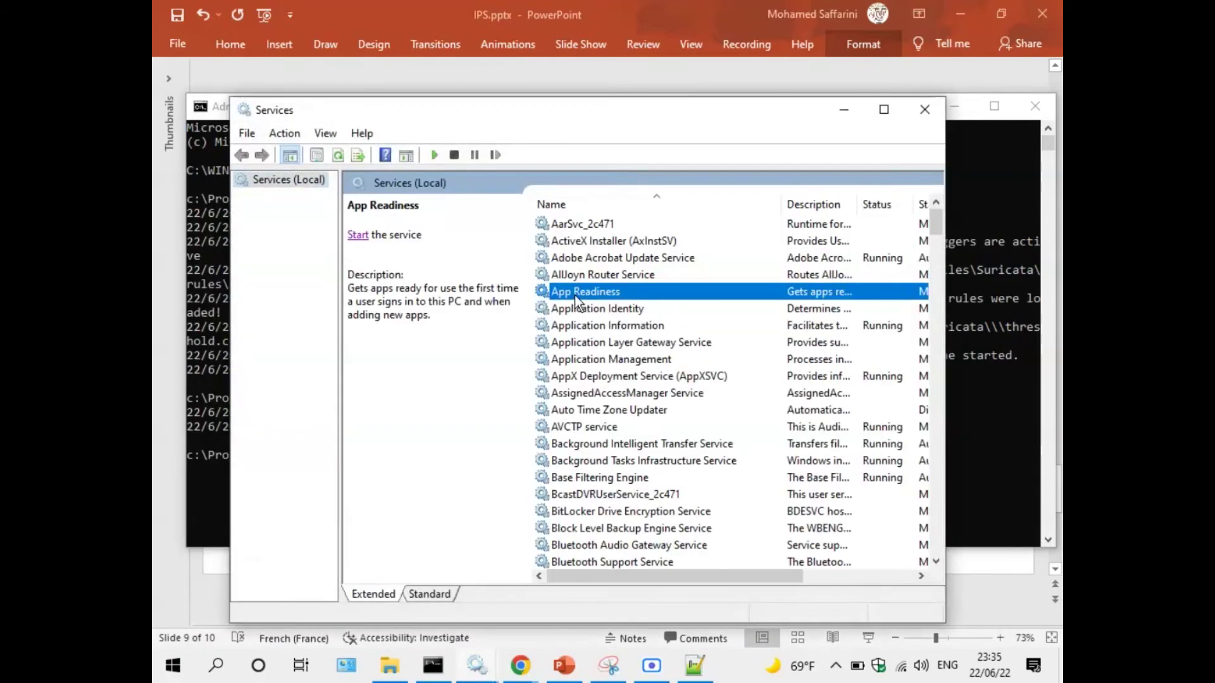
key("s")
key("u")
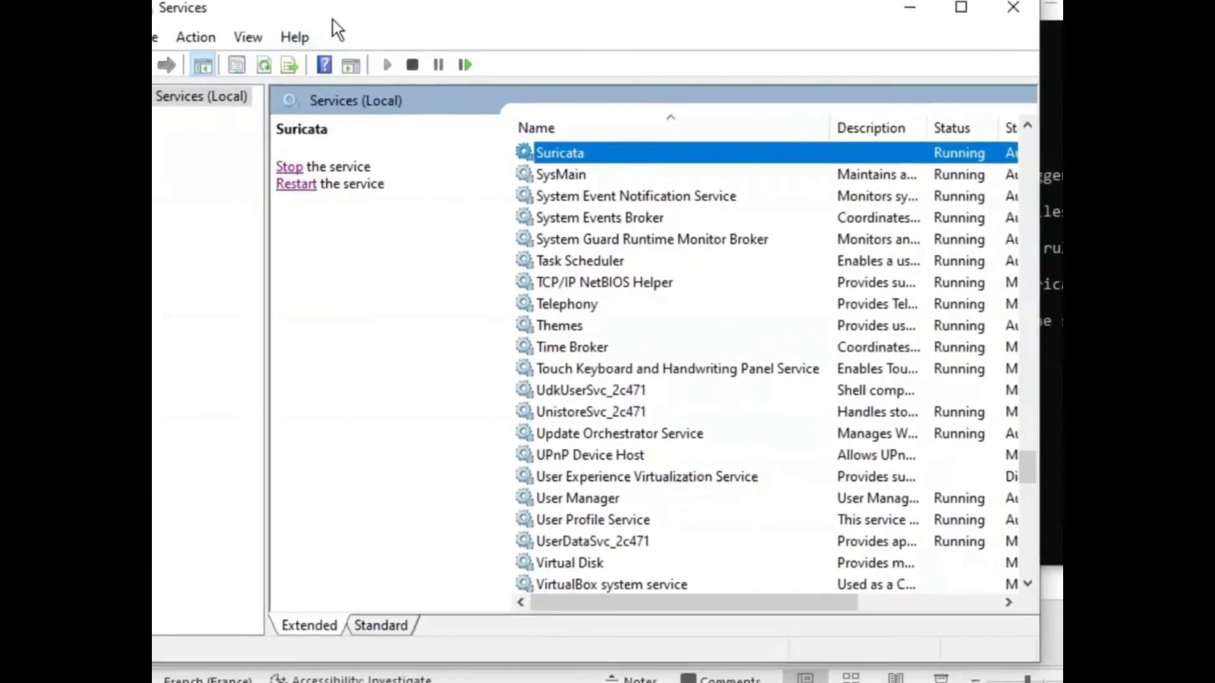
double_click(580, 192)
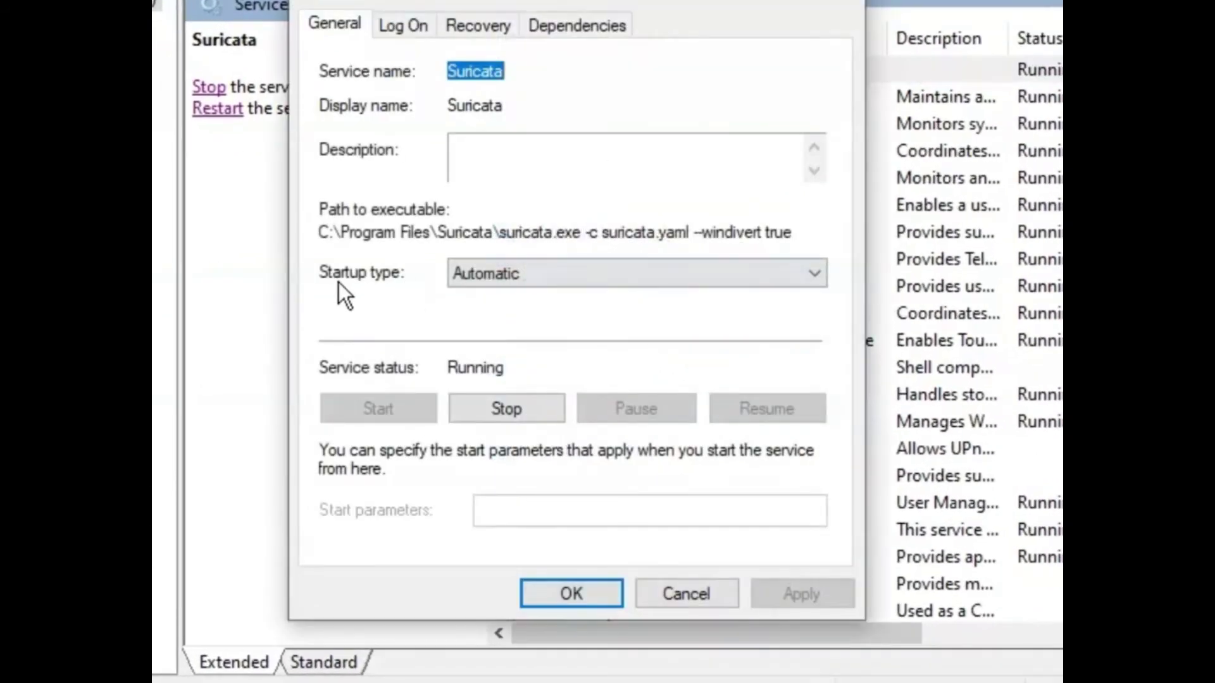
left_click(509, 278)
left_click(490, 317)
left_click(502, 243)
left_click_drag(494, 233, 812, 243)
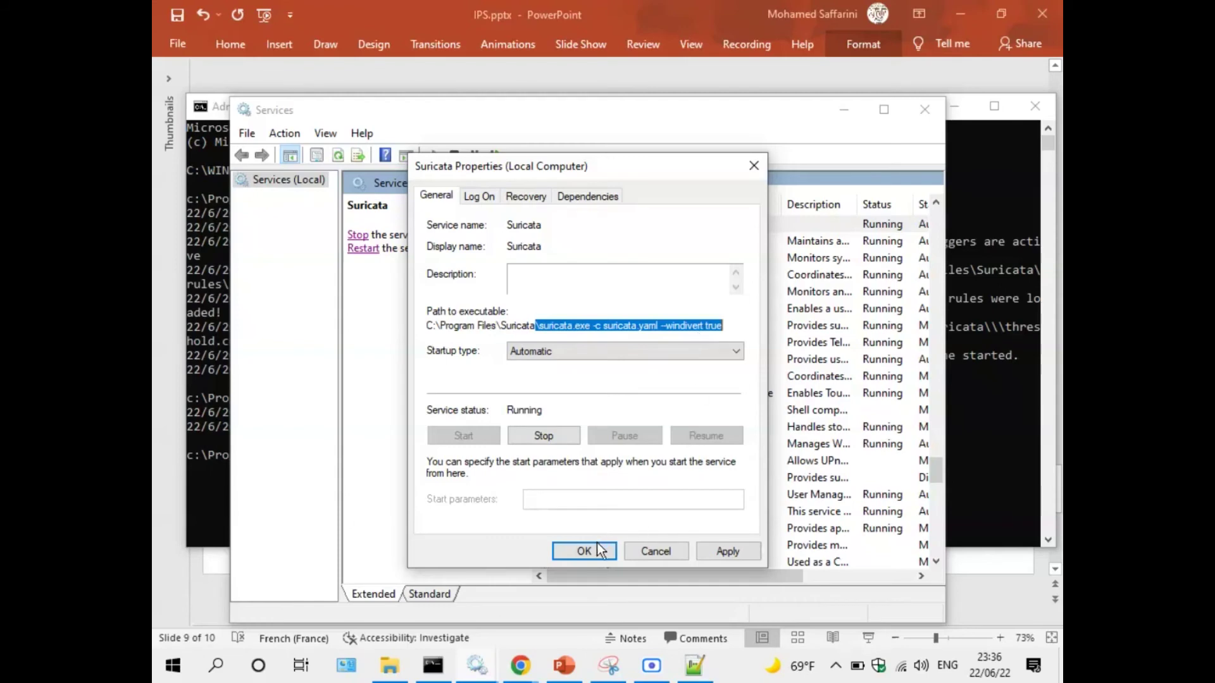
left_click(585, 550)
Close Services and highlight --service-install in the PowerPoint slide's command.
left_click(924, 109)
left_click(639, 550)
left_click(788, 476)
left_click_drag(865, 476, 755, 476)
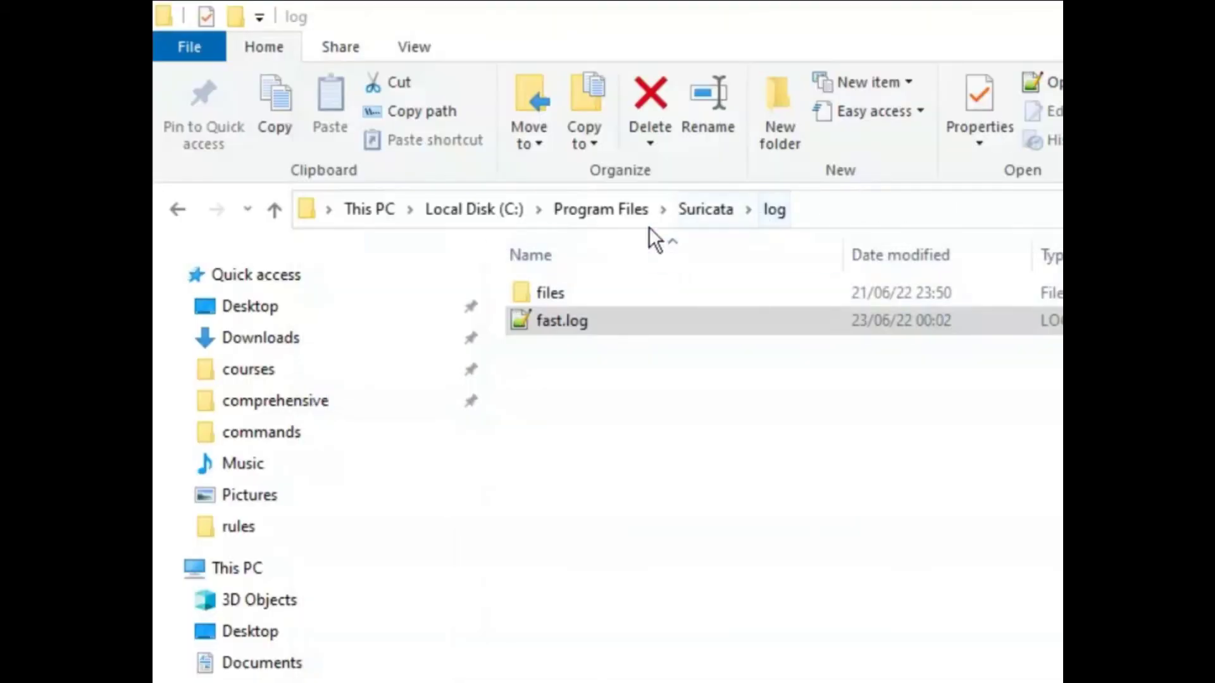
Open an administrator PowerShell in the Suricata log folder and enter get-content fast.log -wait.
left_click(699, 209)
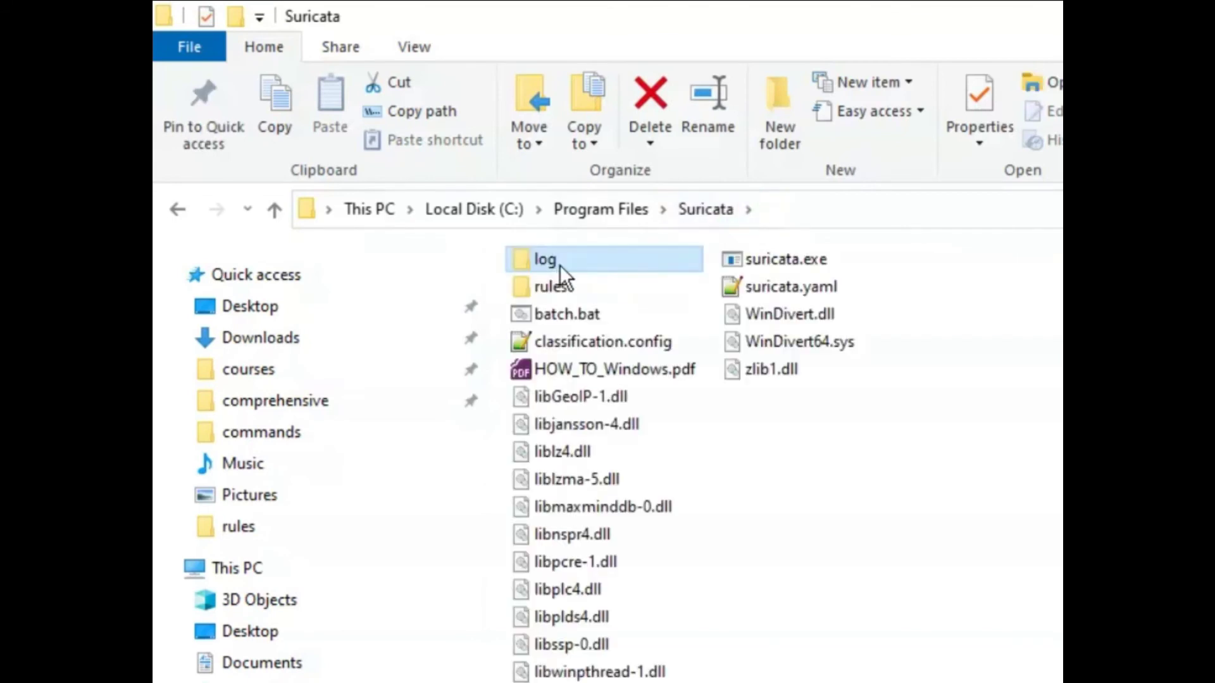
double_click(559, 264)
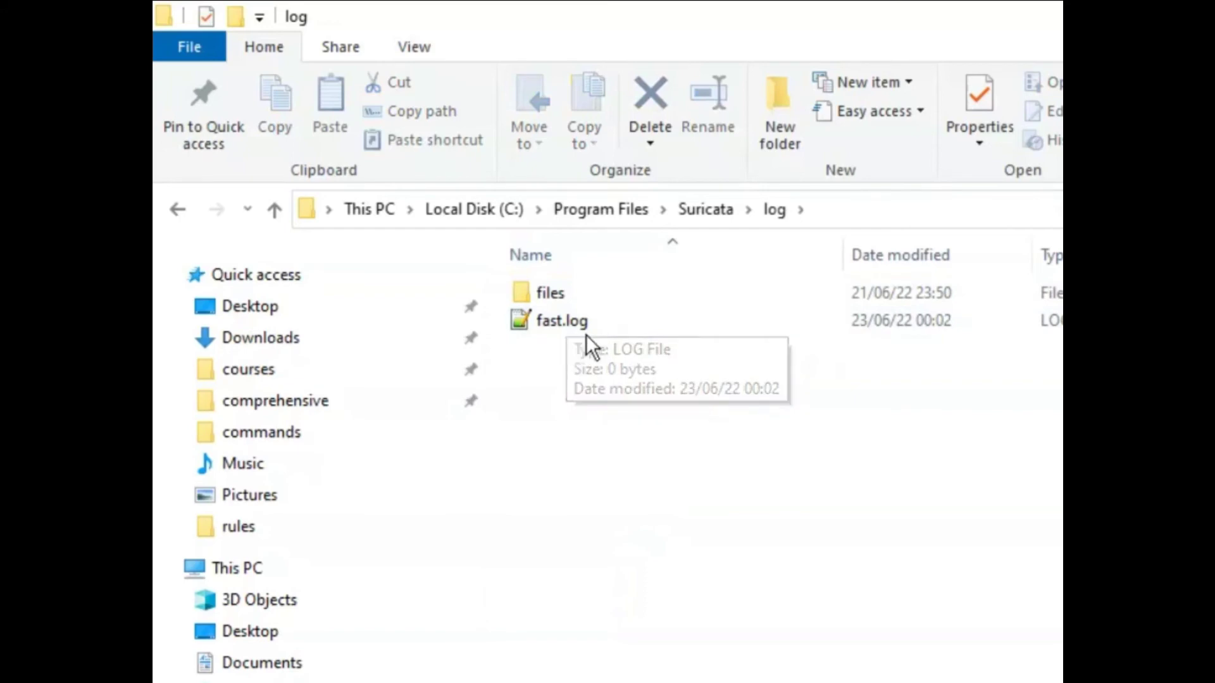
left_click(187, 49)
mouse_move(314, 176)
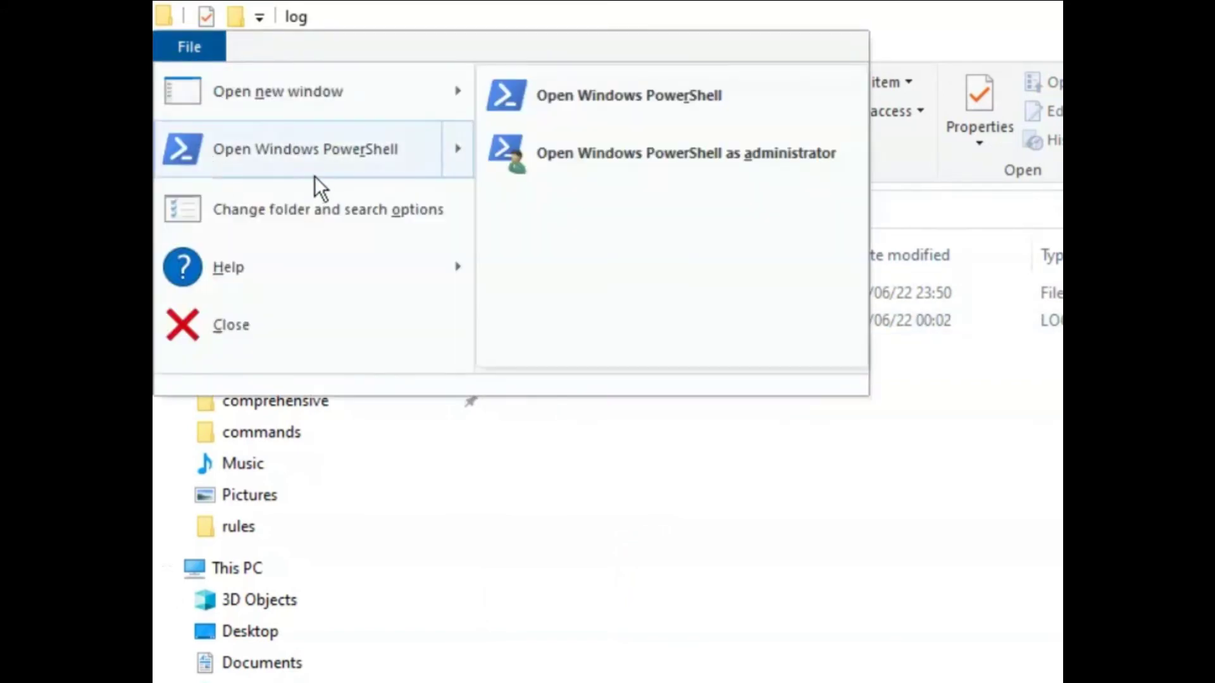
left_click(605, 158)
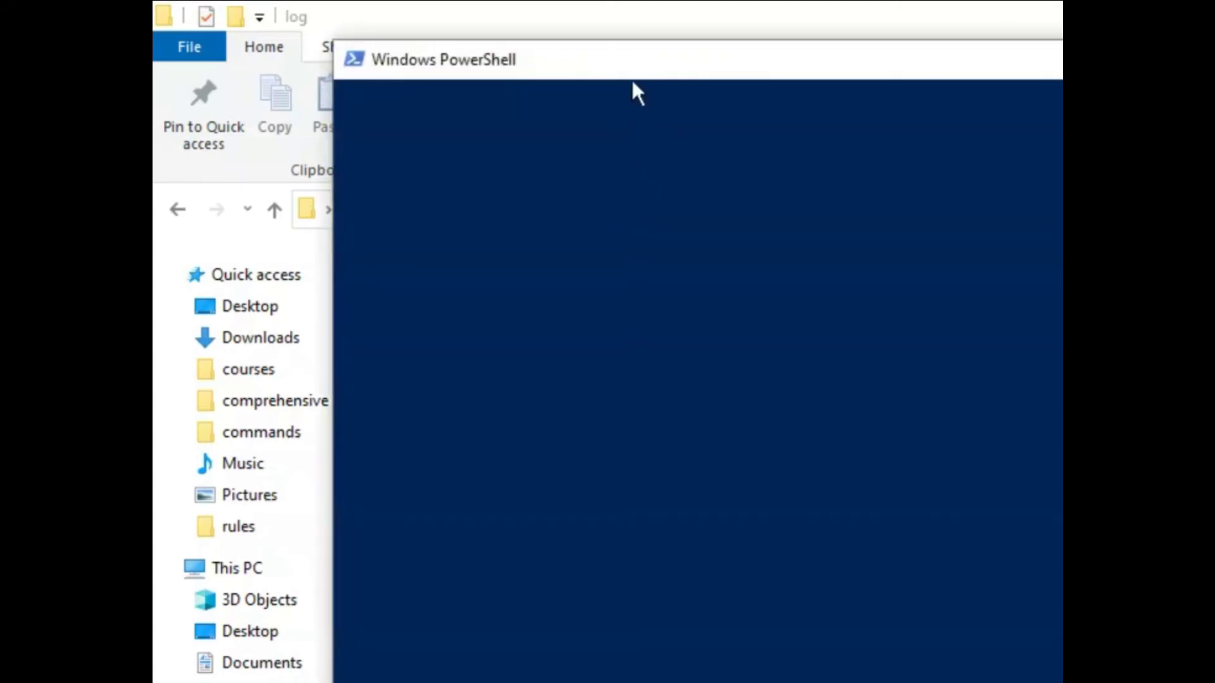
left_click_drag(619, 39, 625, 422)
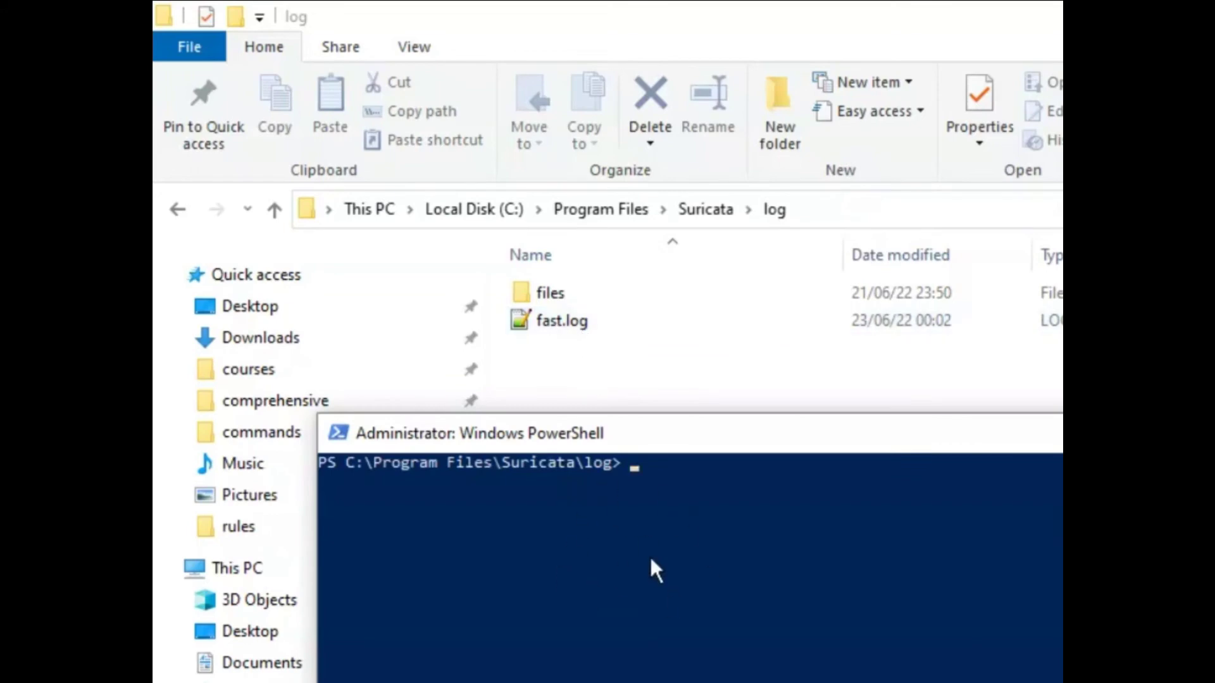
type("get-cobn")
key("BackSpace")
key("BackSpace")
type("ntent ")
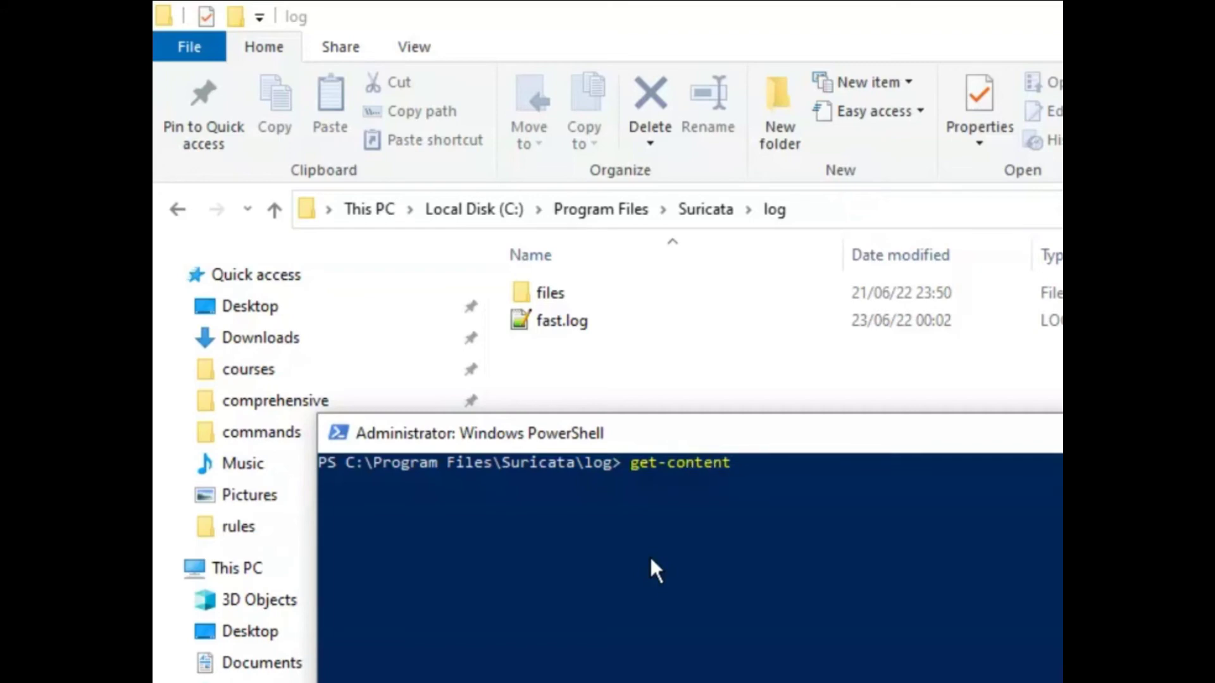
type("fast.log")
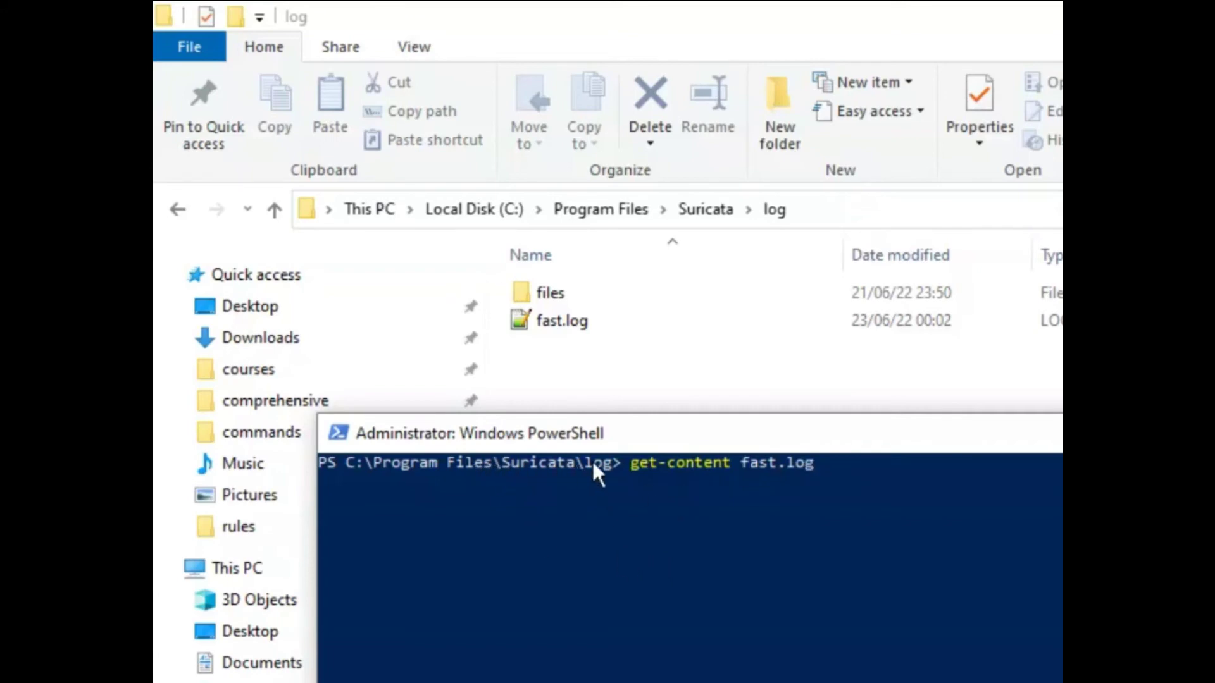
type(" -wait")
Add the line 'test' to fast.log, save and close it, then return to the watching shell.
left_click(555, 325)
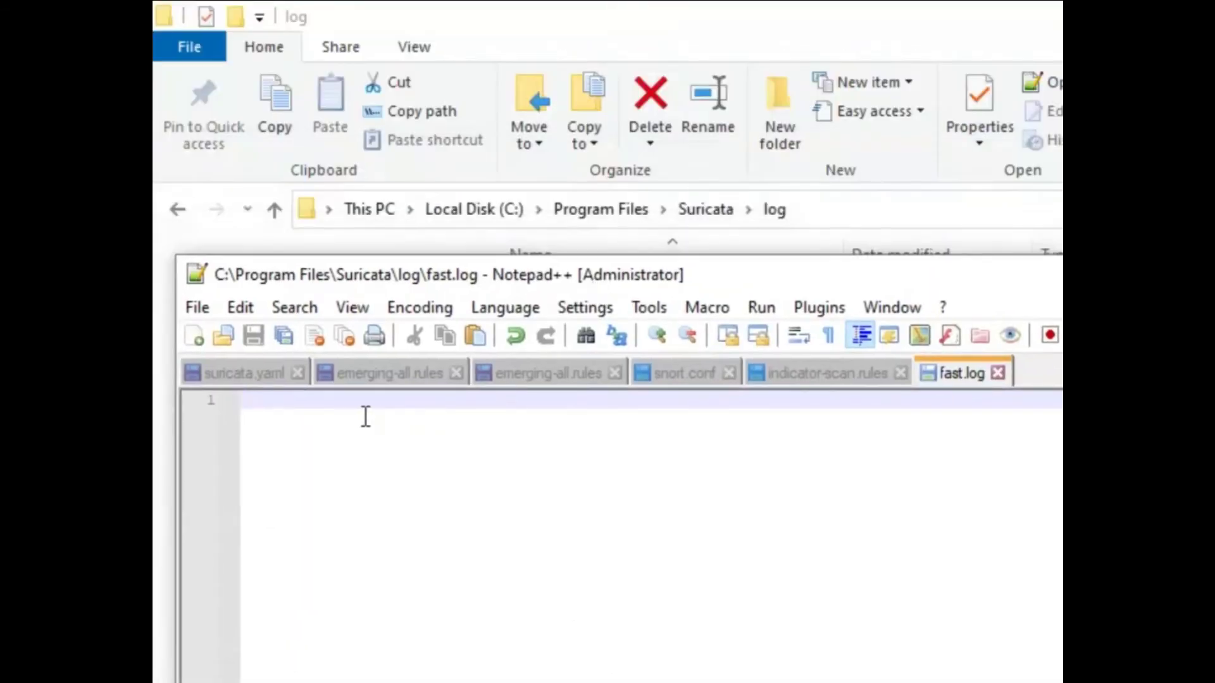
type("test")
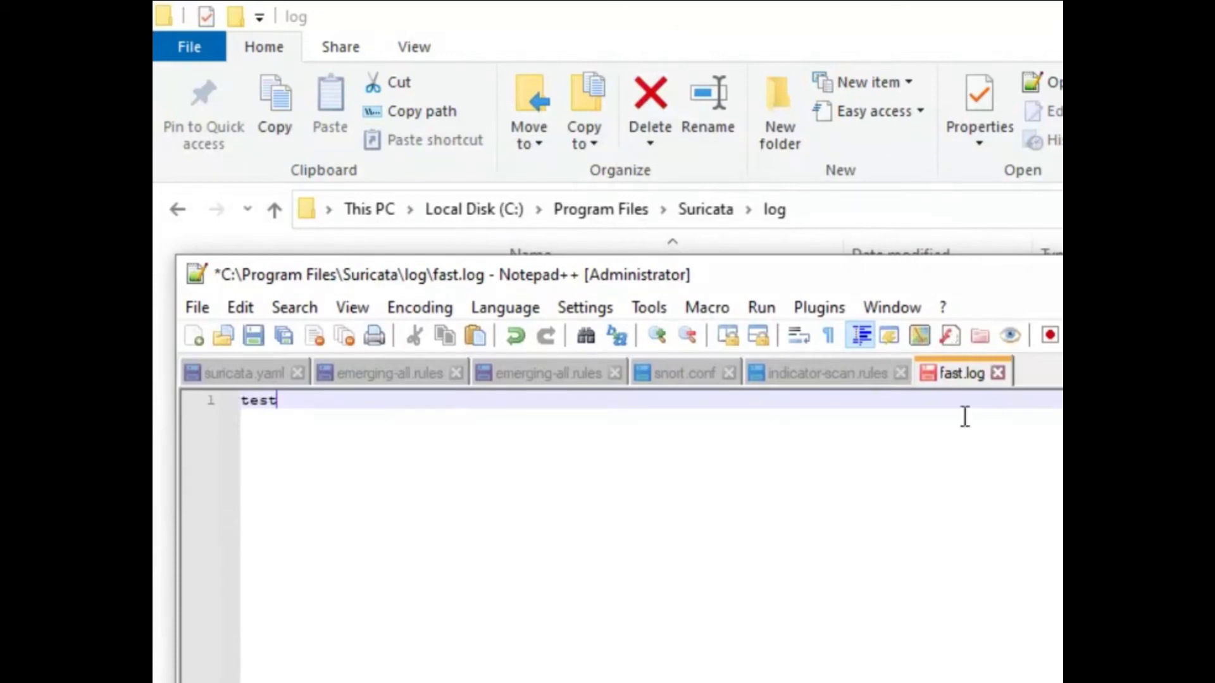
key("ctrl+s")
key("ctrl+w")
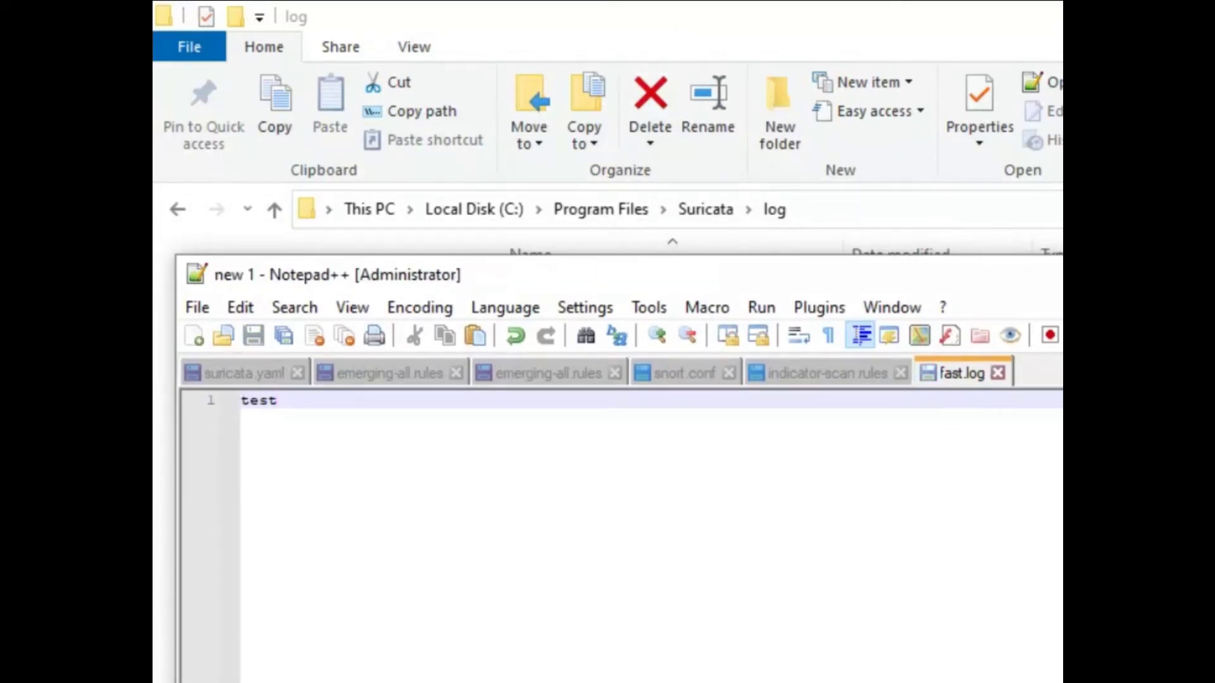
key("alt+F4")
key("alt+Tab")
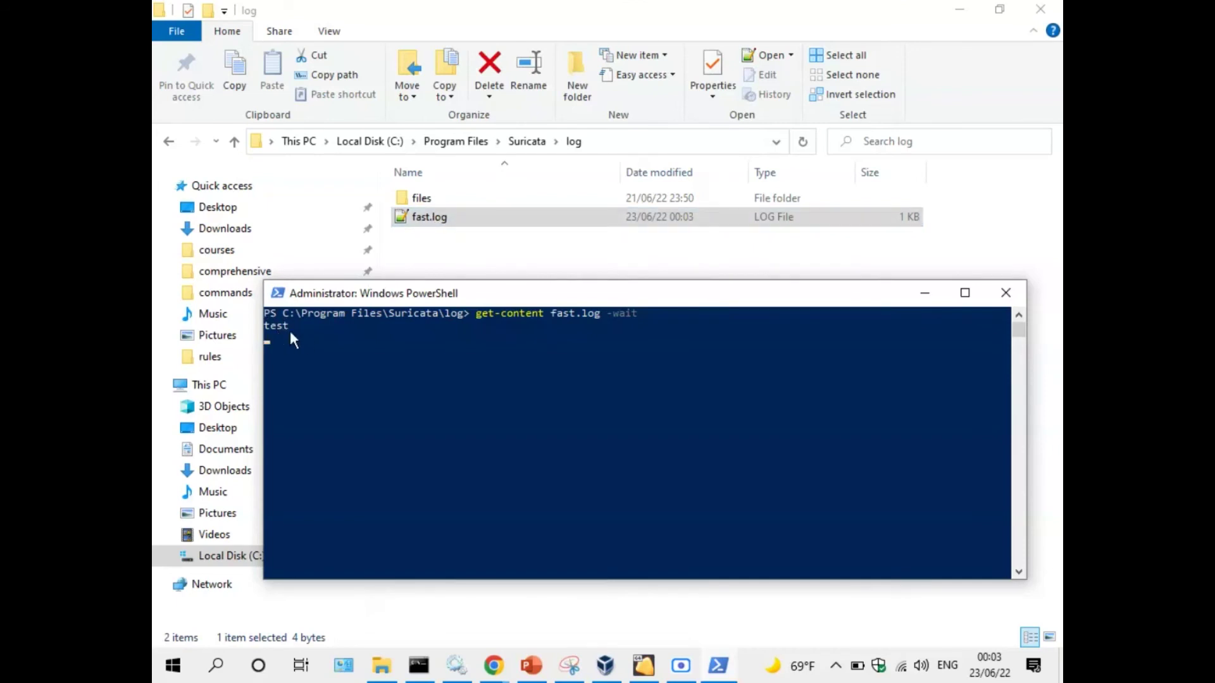
Open the Kali pentest VM, launch nmap from the applications menu, and clear the terminal.
left_click(606, 666)
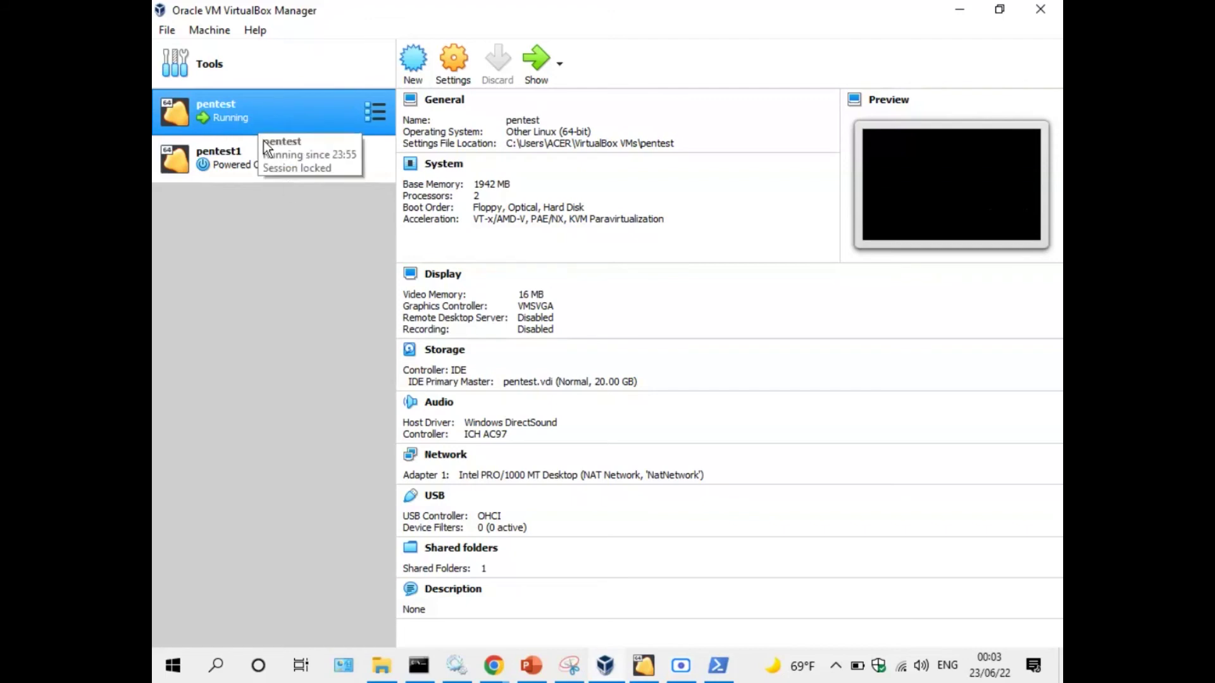
left_click(641, 665)
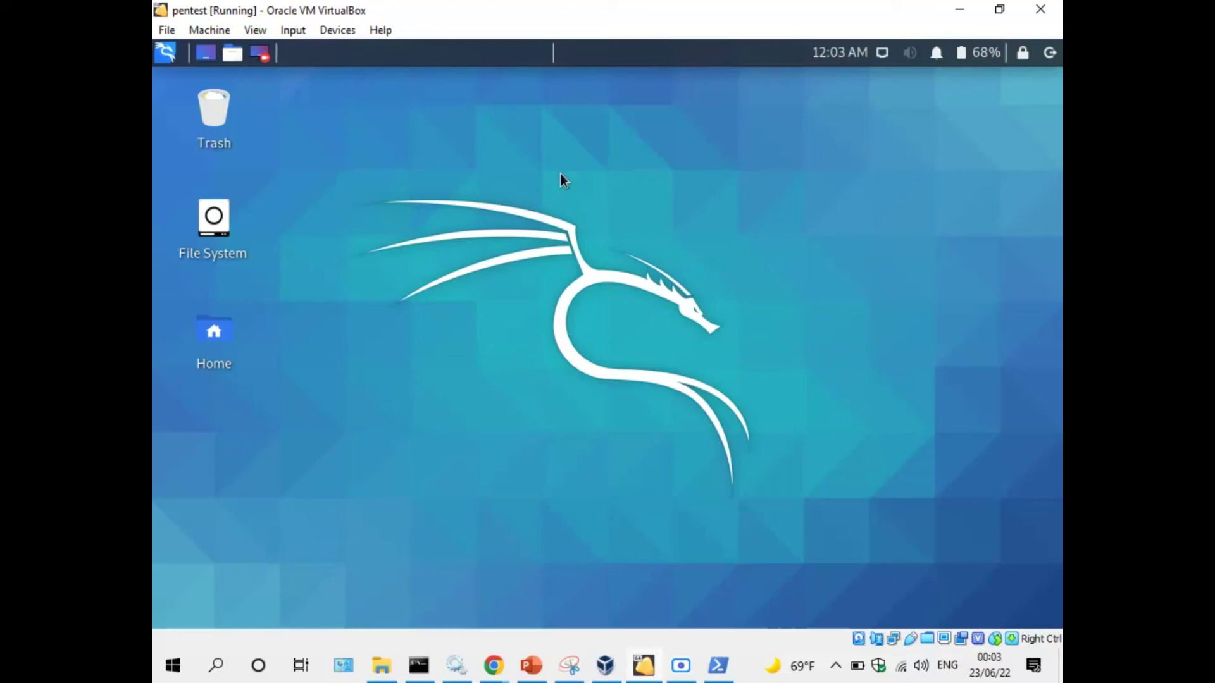
left_click(165, 59)
type("nm")
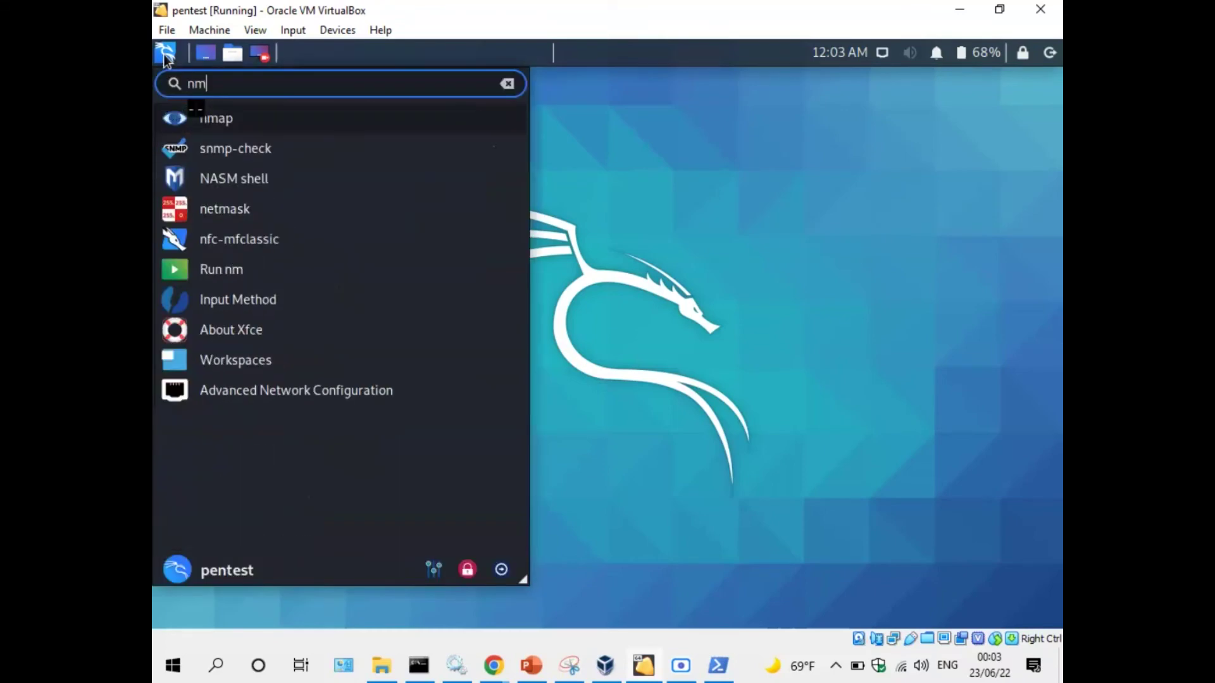
left_click(248, 124)
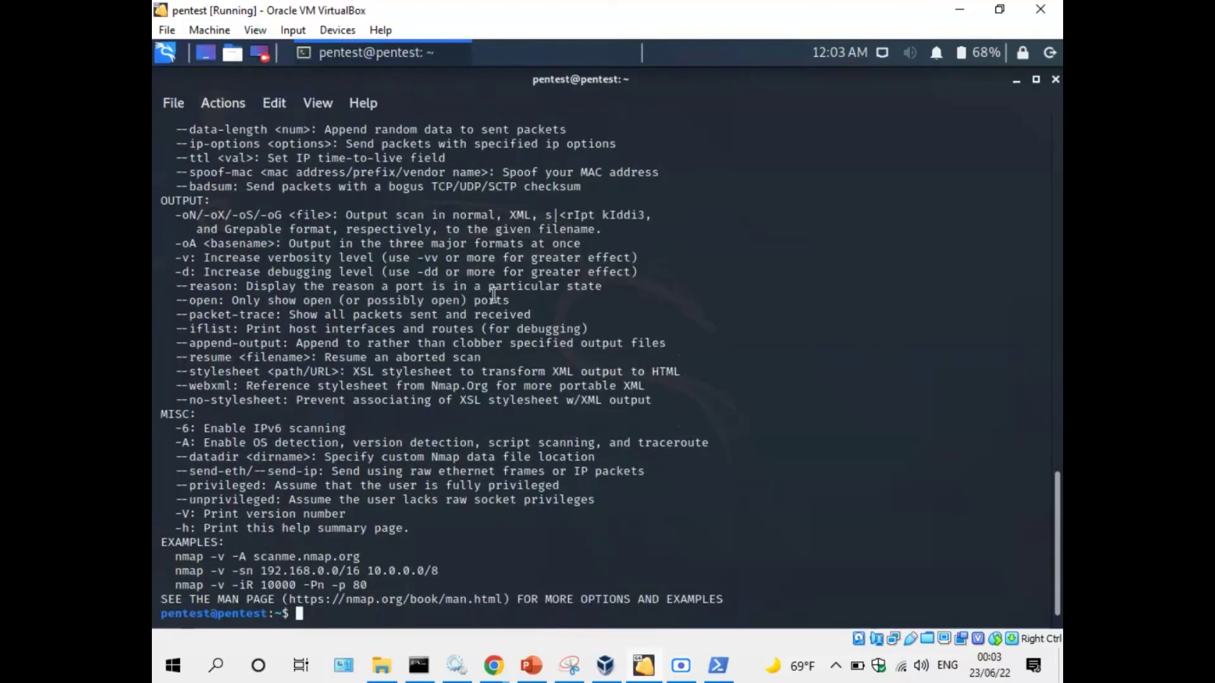
type("clear")
key("Return")
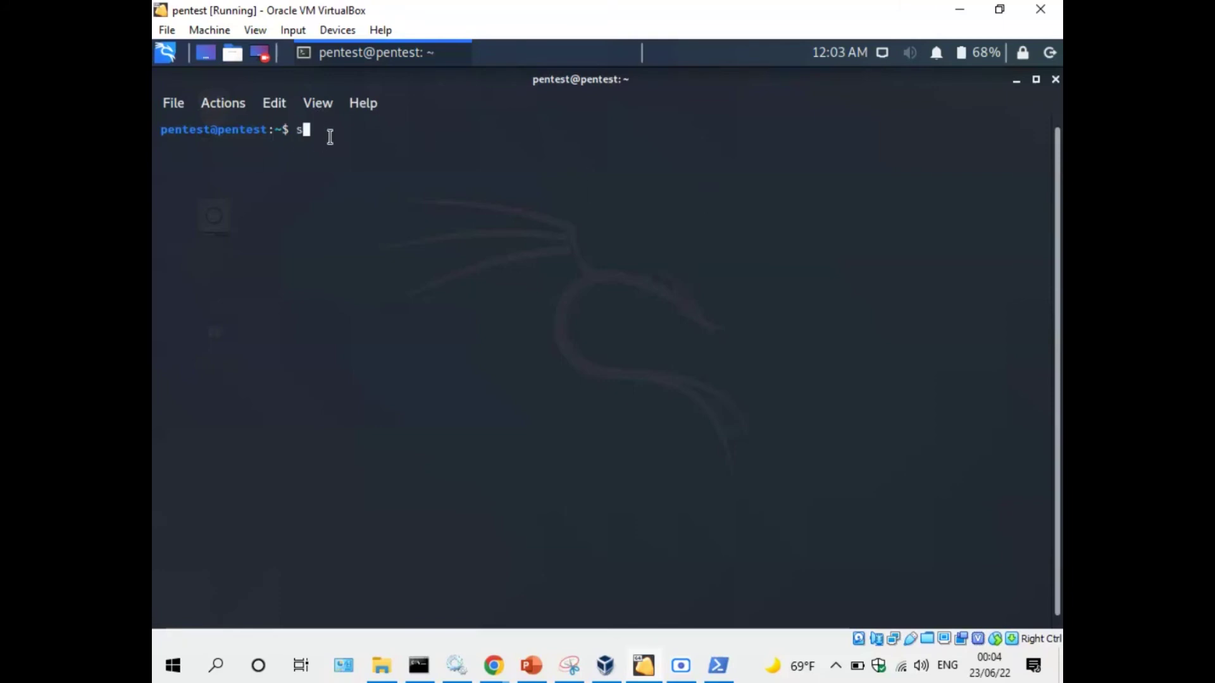
Run sudo nmap 192.168.227.194, enter the sudo password, then switch to the fast.log watch.
type("sudo")
key("BackSpace")
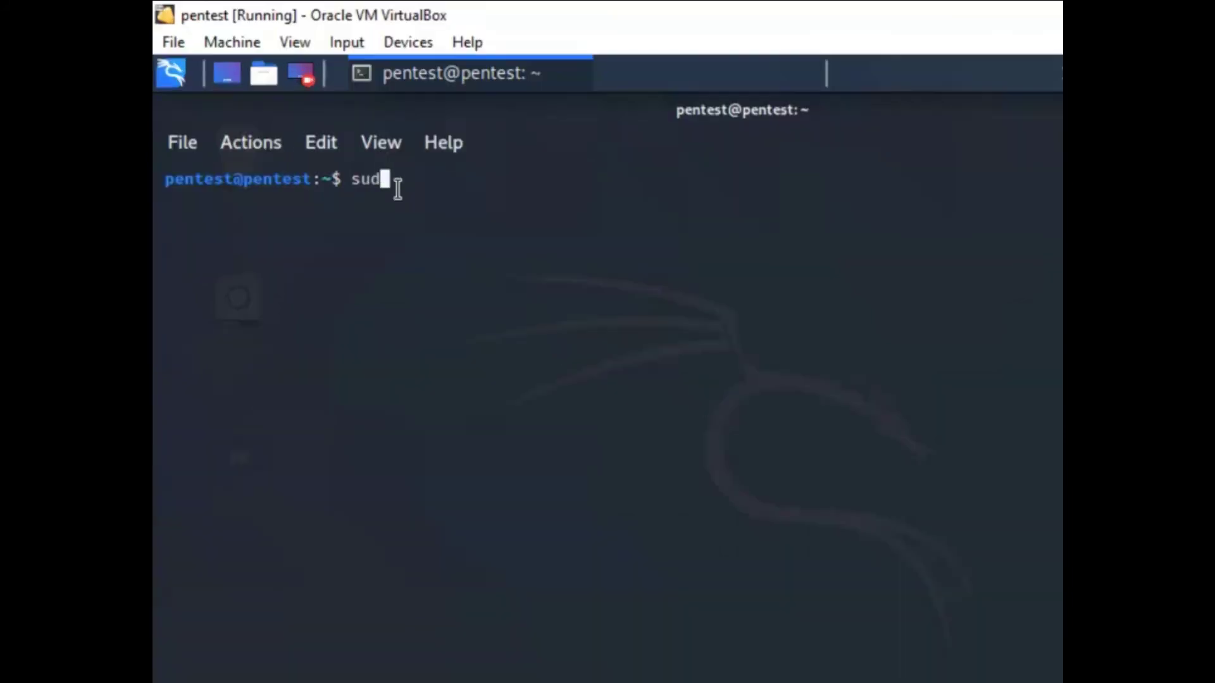
type("o nmap 192.")
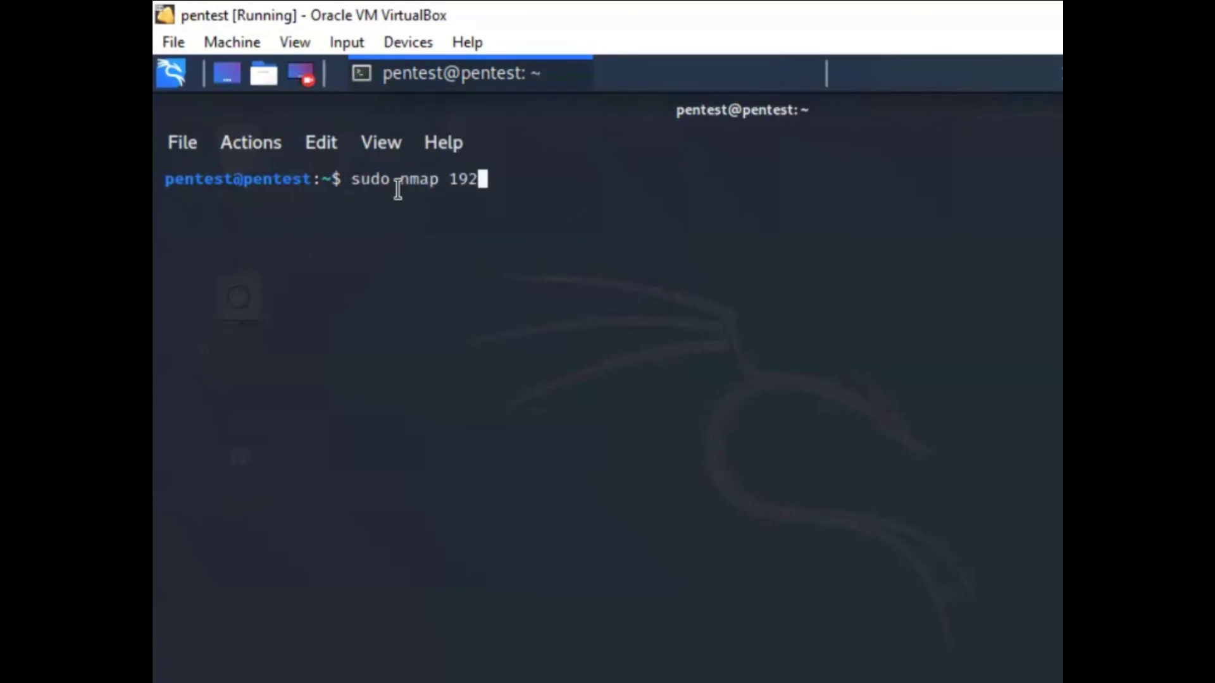
type("168.227.")
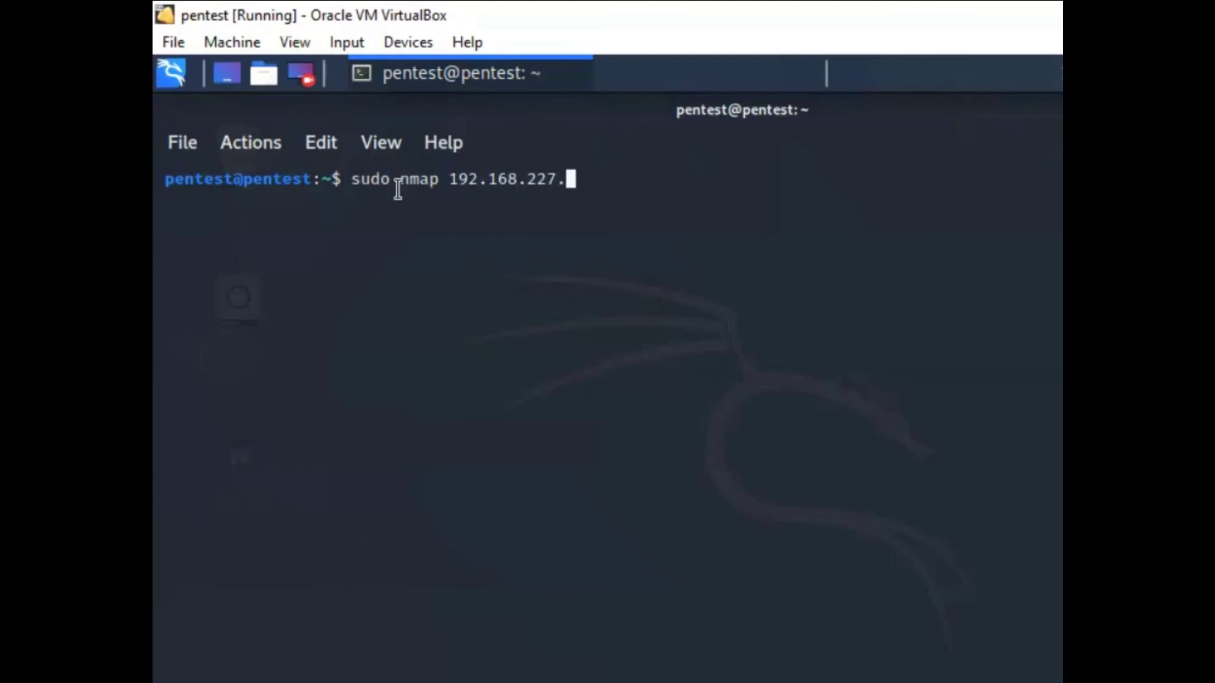
type("194")
key("Return")
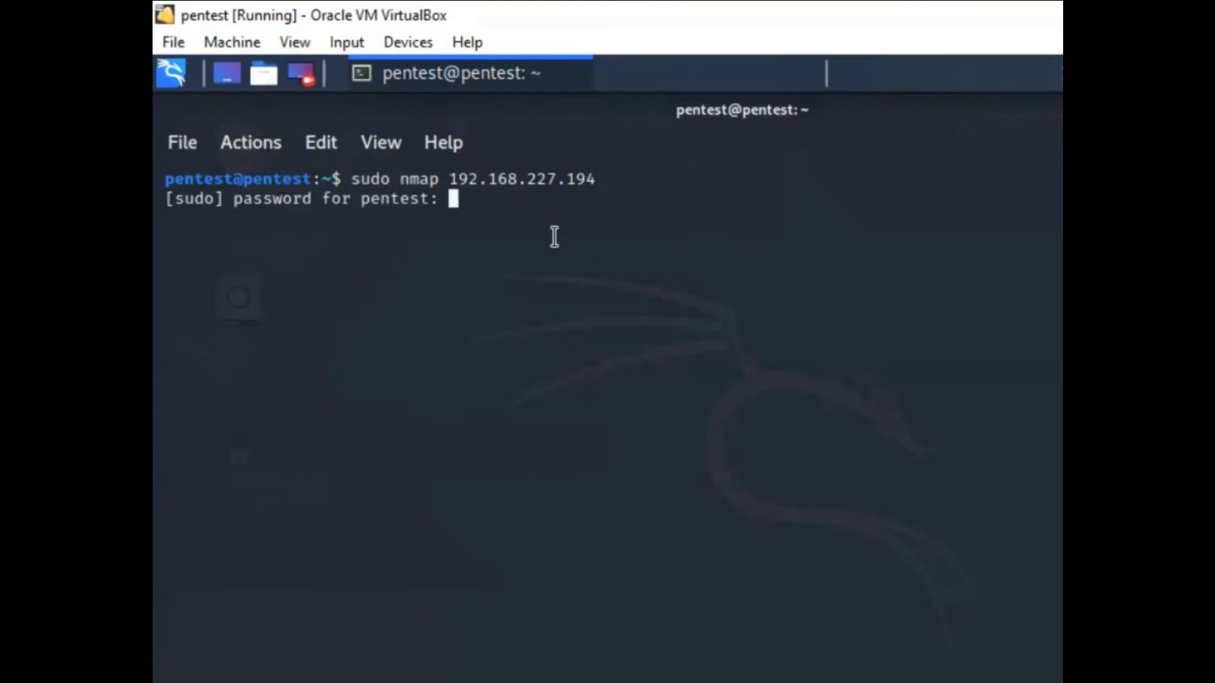
key("Return")
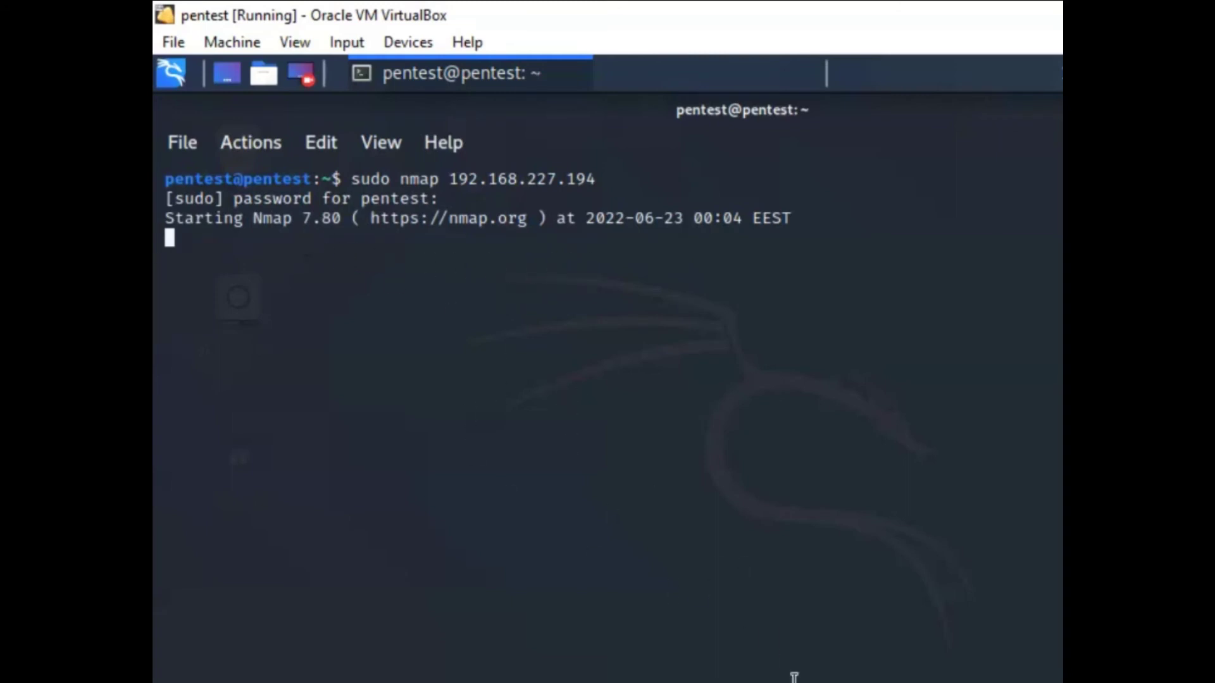
key("alt+Tab")
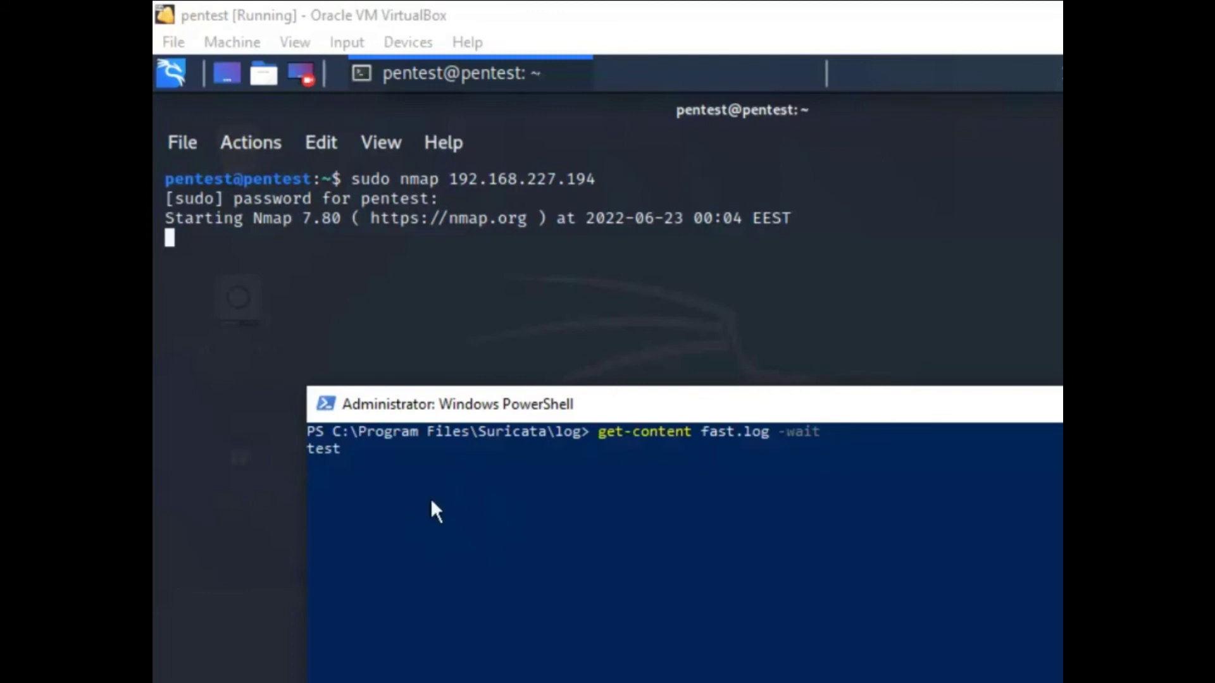
Highlight the nmap results: 997 filtered ports and open ports 135, 139 and 5357.
key("alt+Tab")
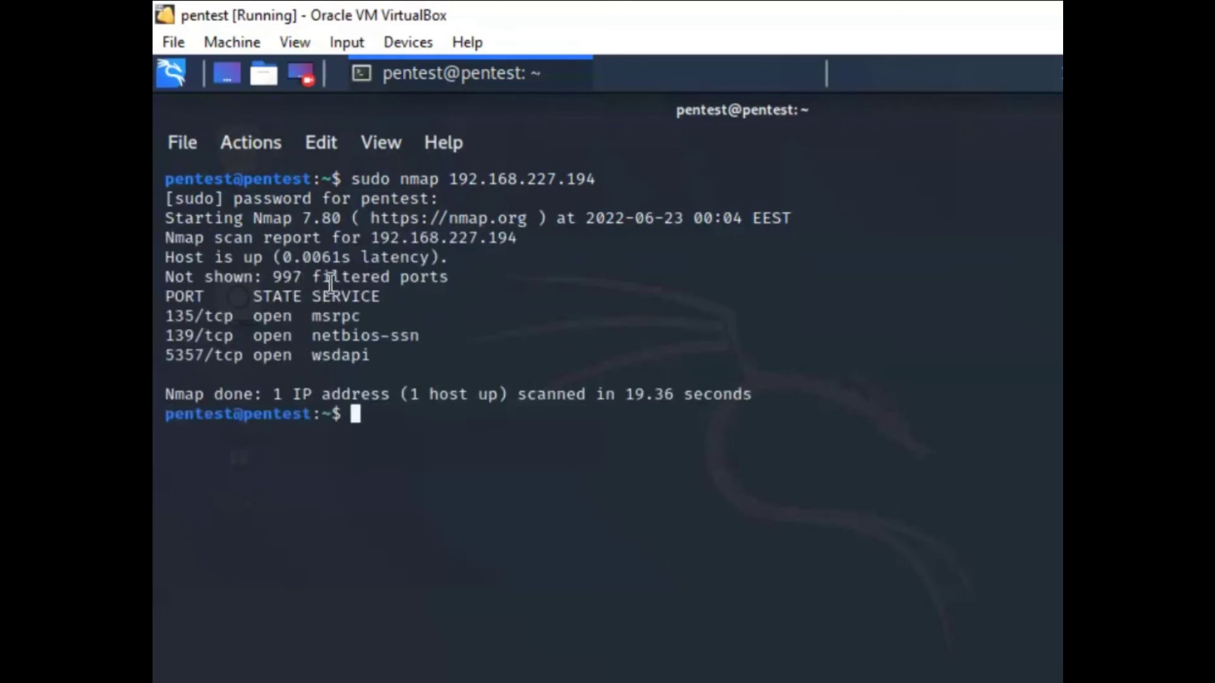
left_click_drag(447, 277, 271, 280)
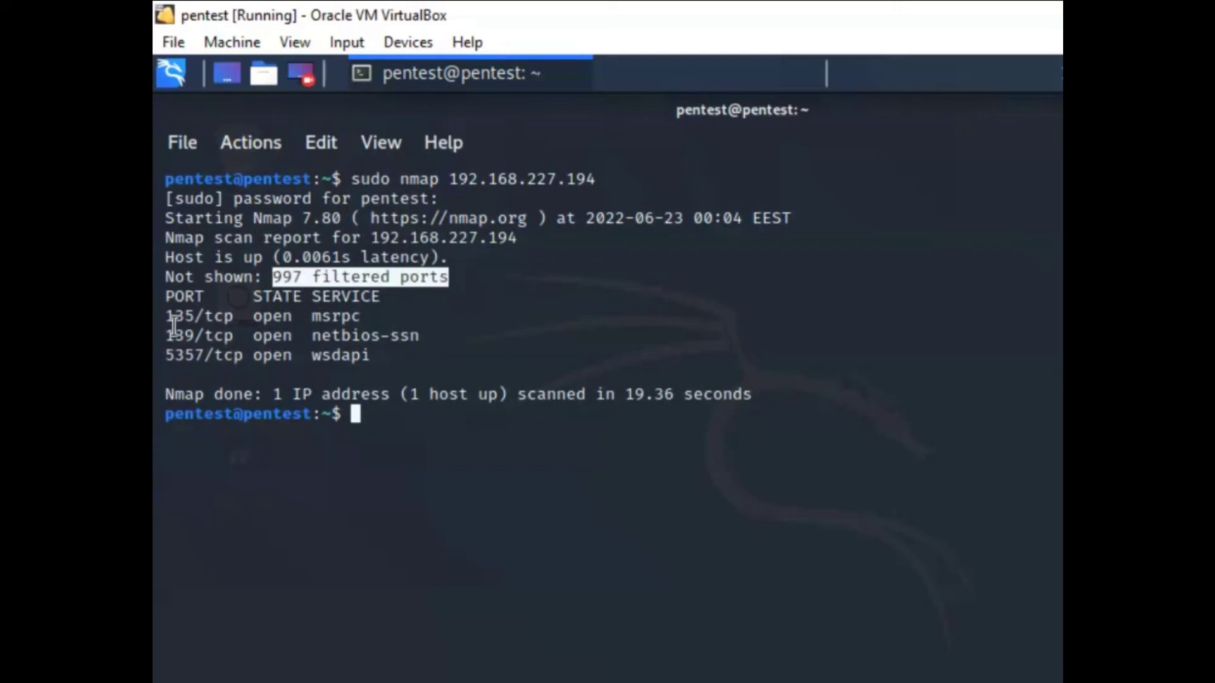
left_click(207, 329)
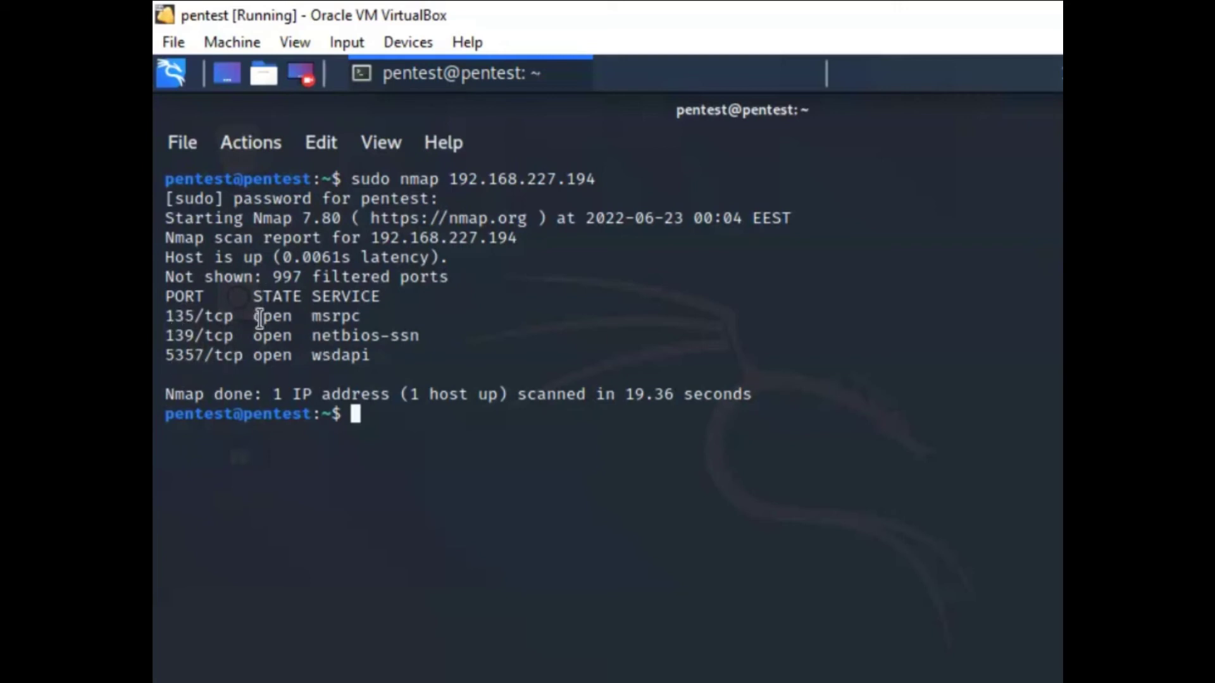
left_click_drag(165, 313, 331, 369)
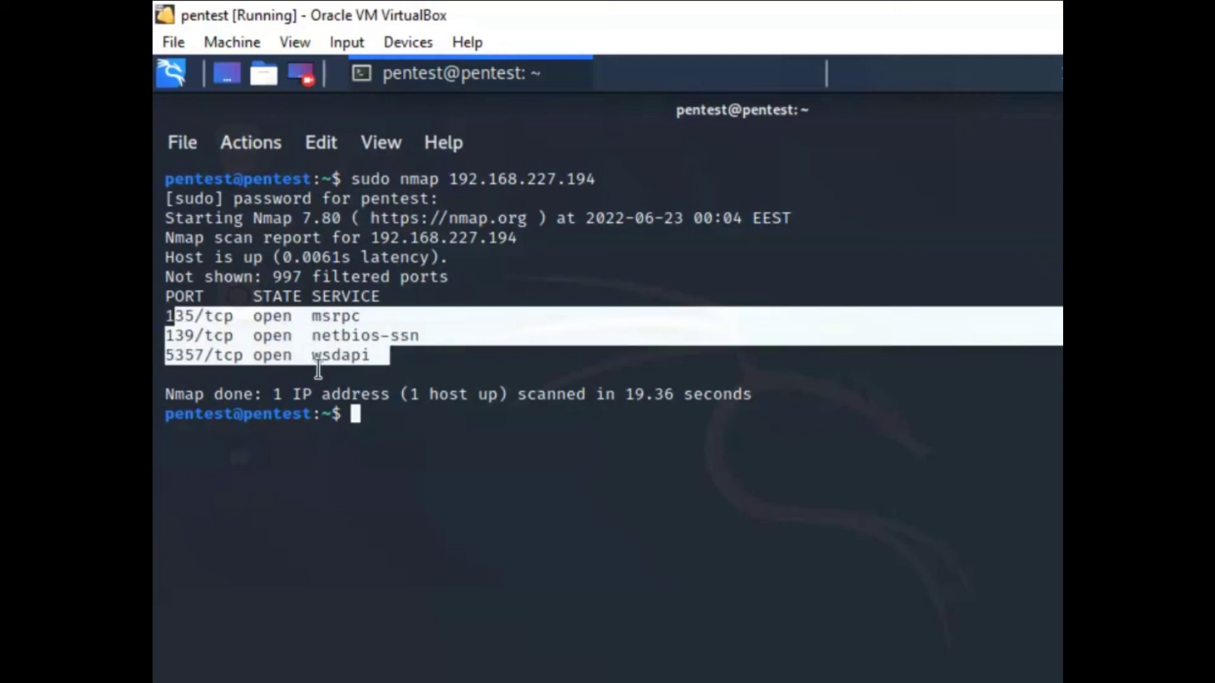
left_click(403, 416)
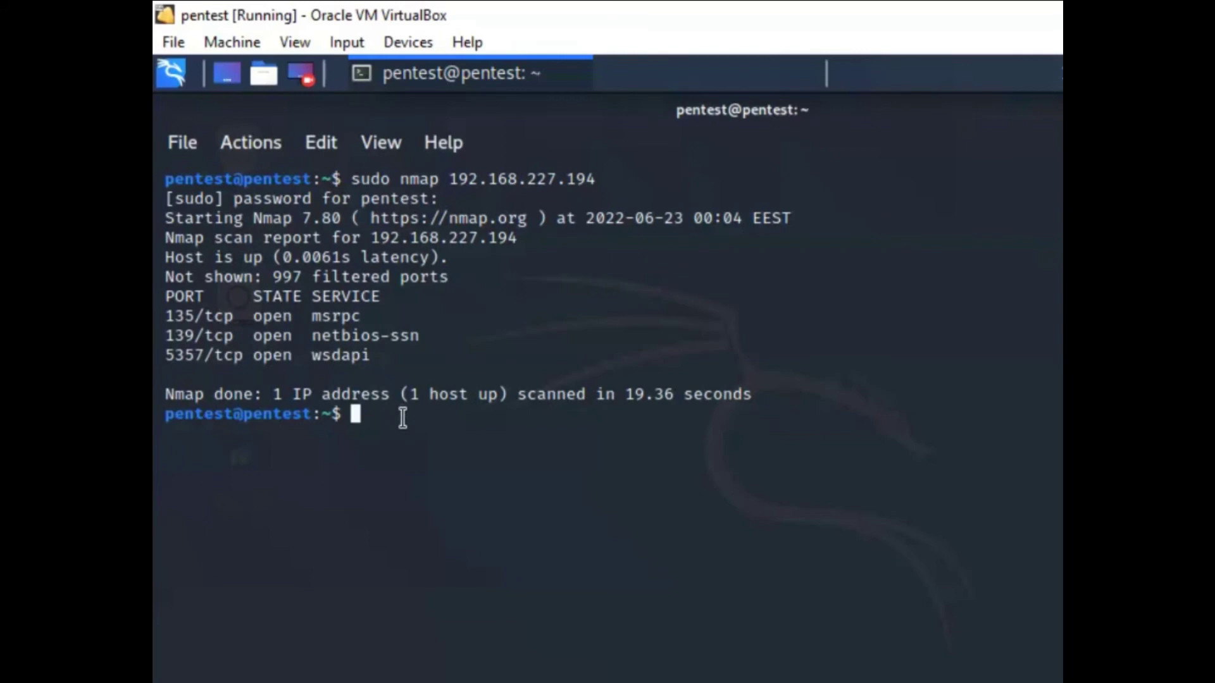
Start typing the flood ping command sudo ping -f 192.168 at the Kali prompt.
type("sudo")
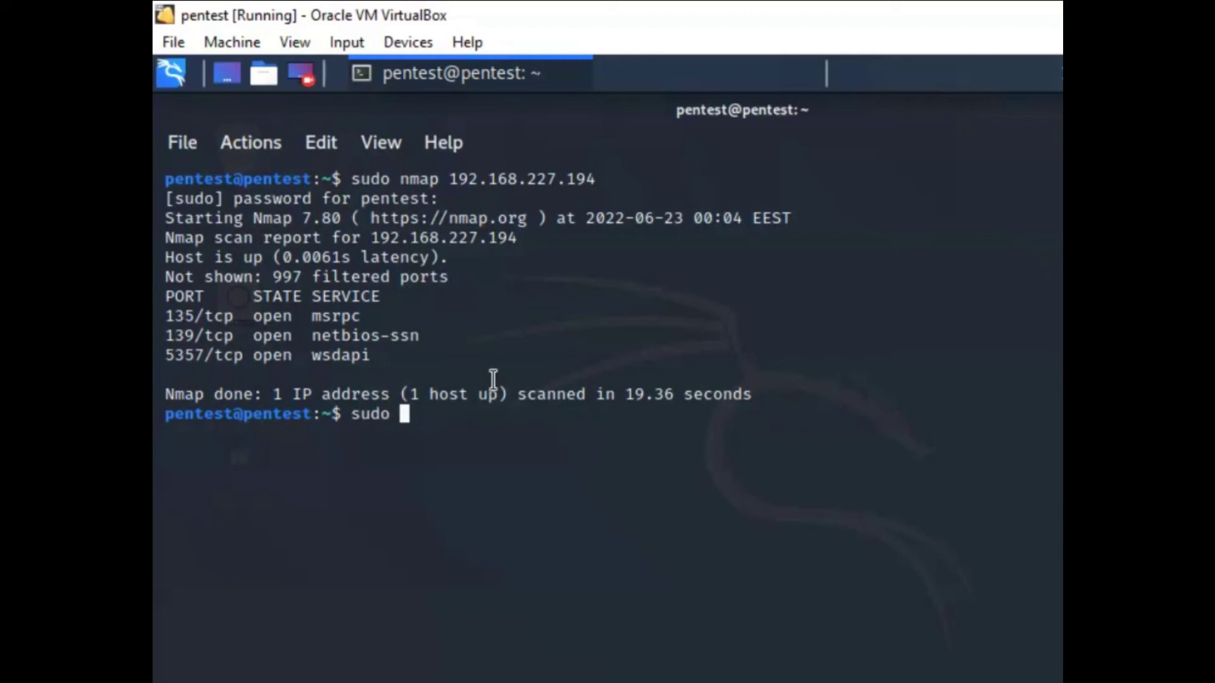
type("ping")
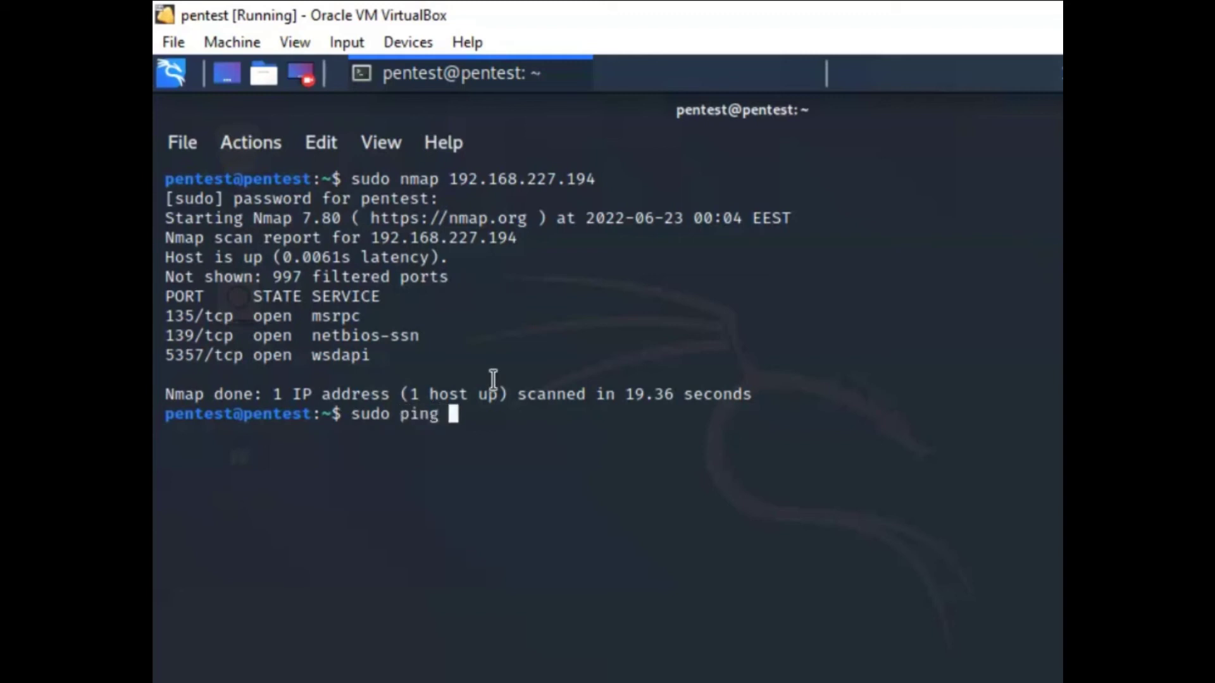
type("-f 192.168.227.194")
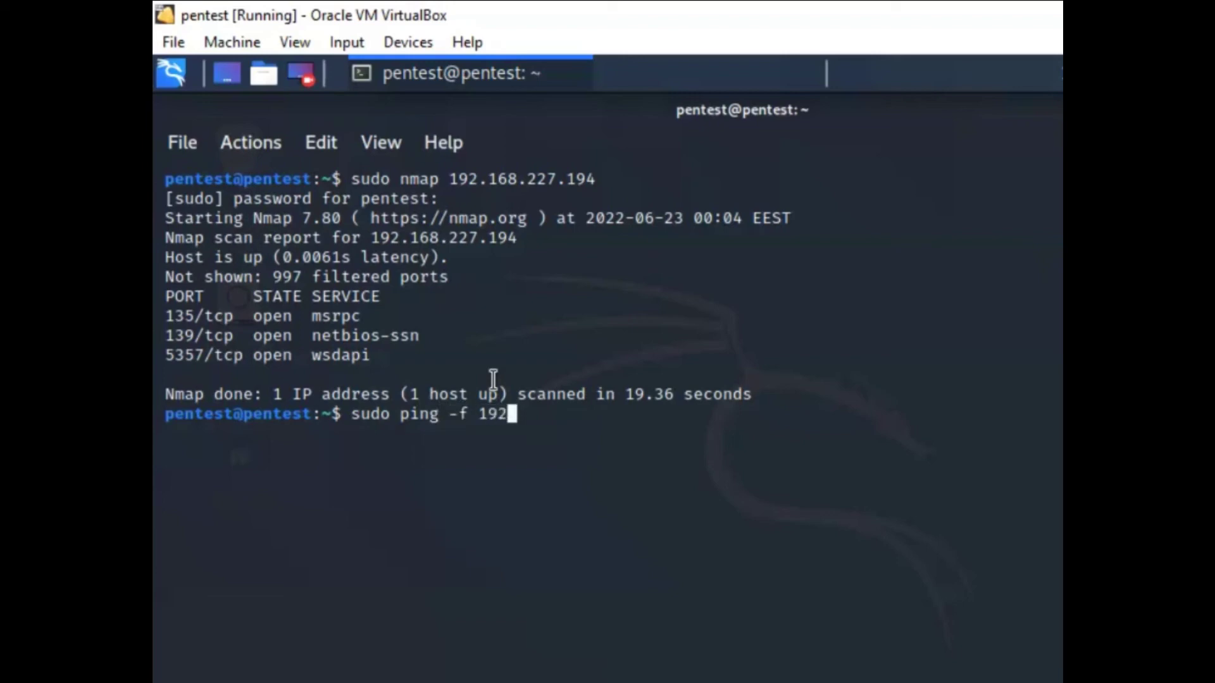
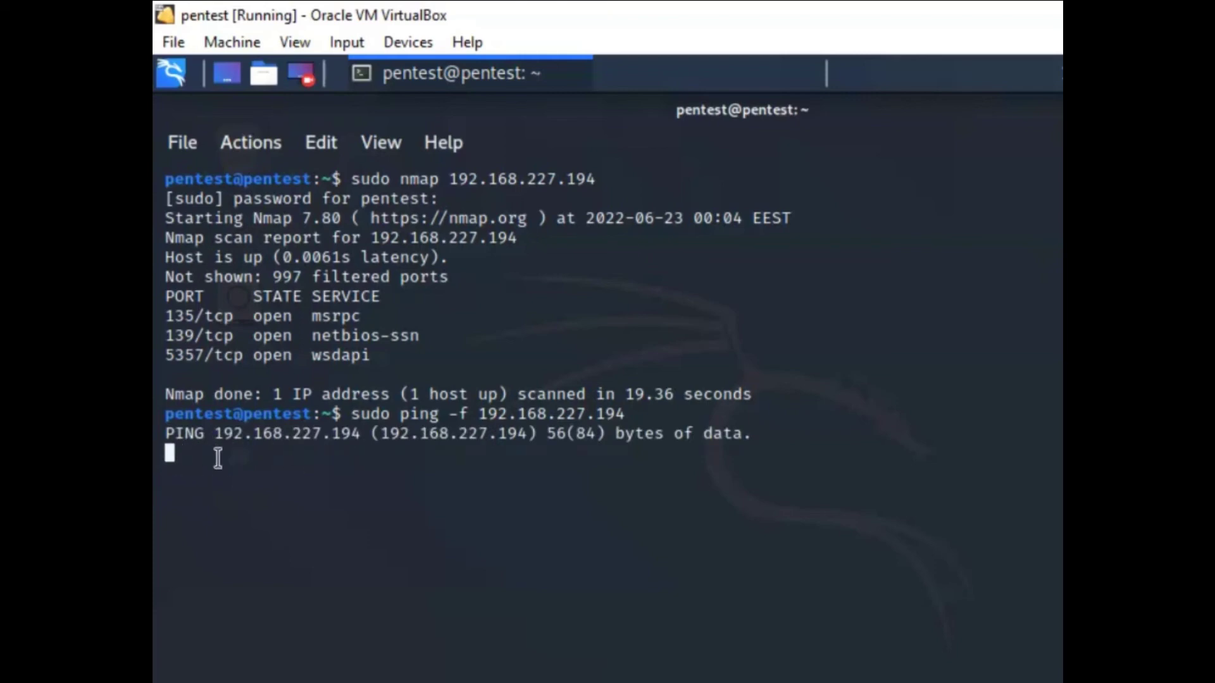
key("alt+Tab")
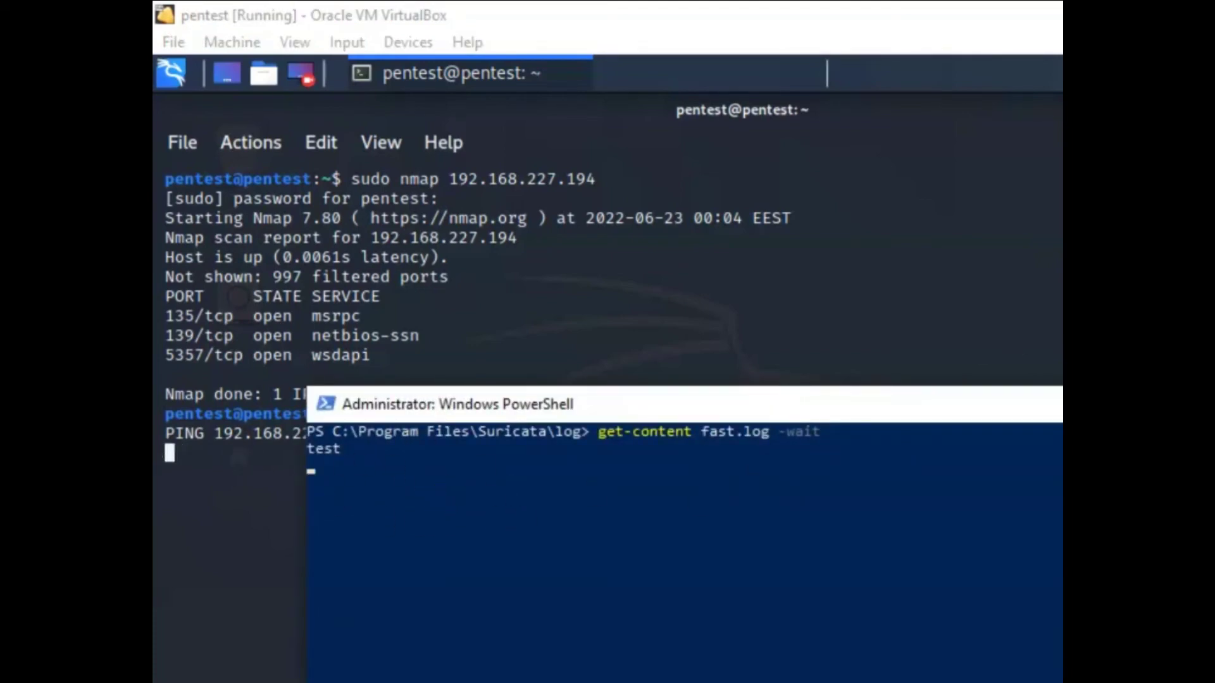
left_click(176, 456)
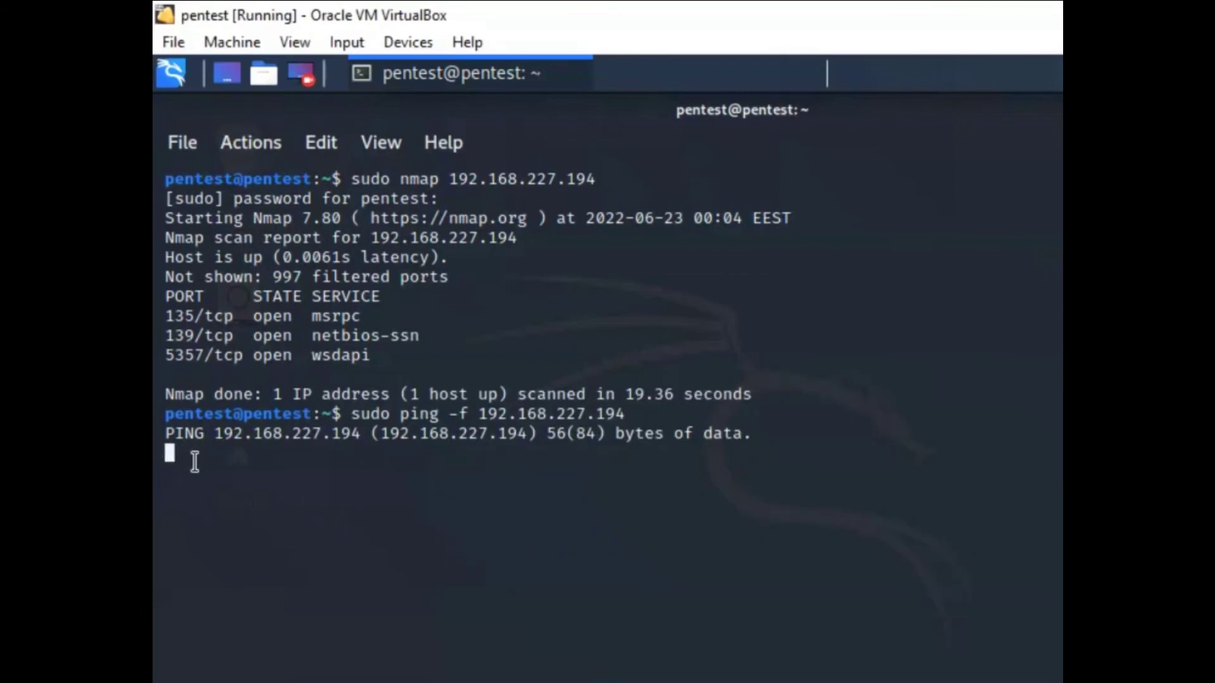
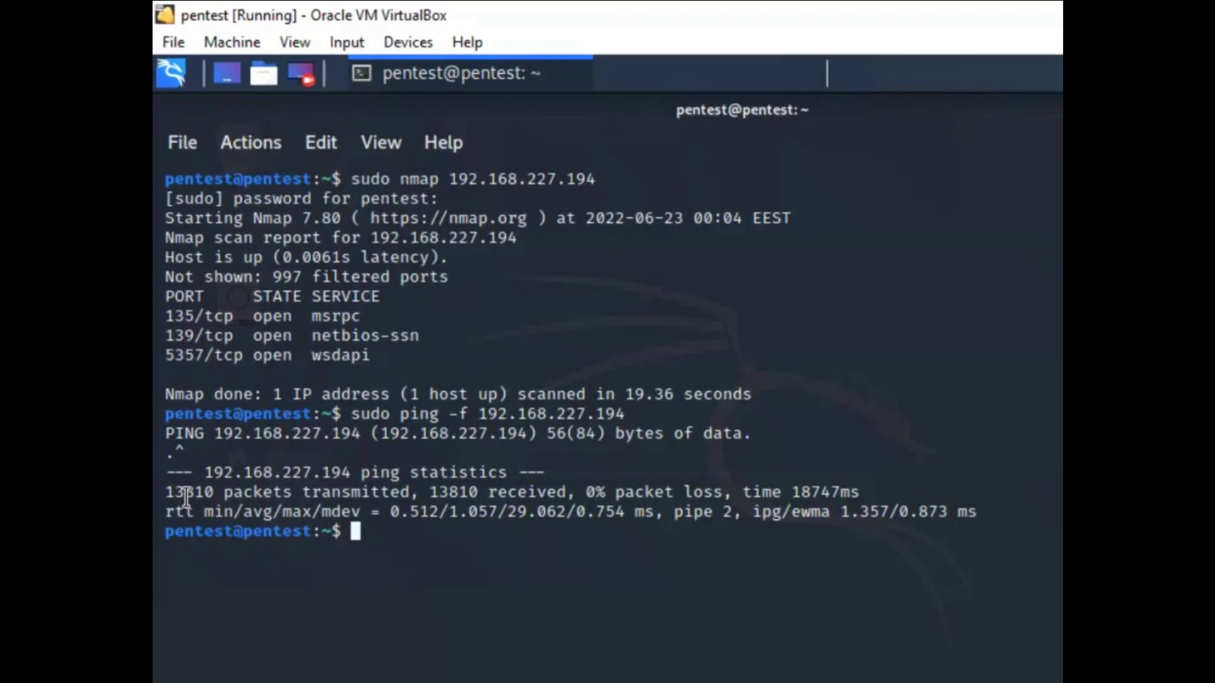
Highlight the transmitted and 13810 received packet counts, then go to the Suricata program folder.
left_click_drag(184, 494, 214, 494)
double_click(246, 494)
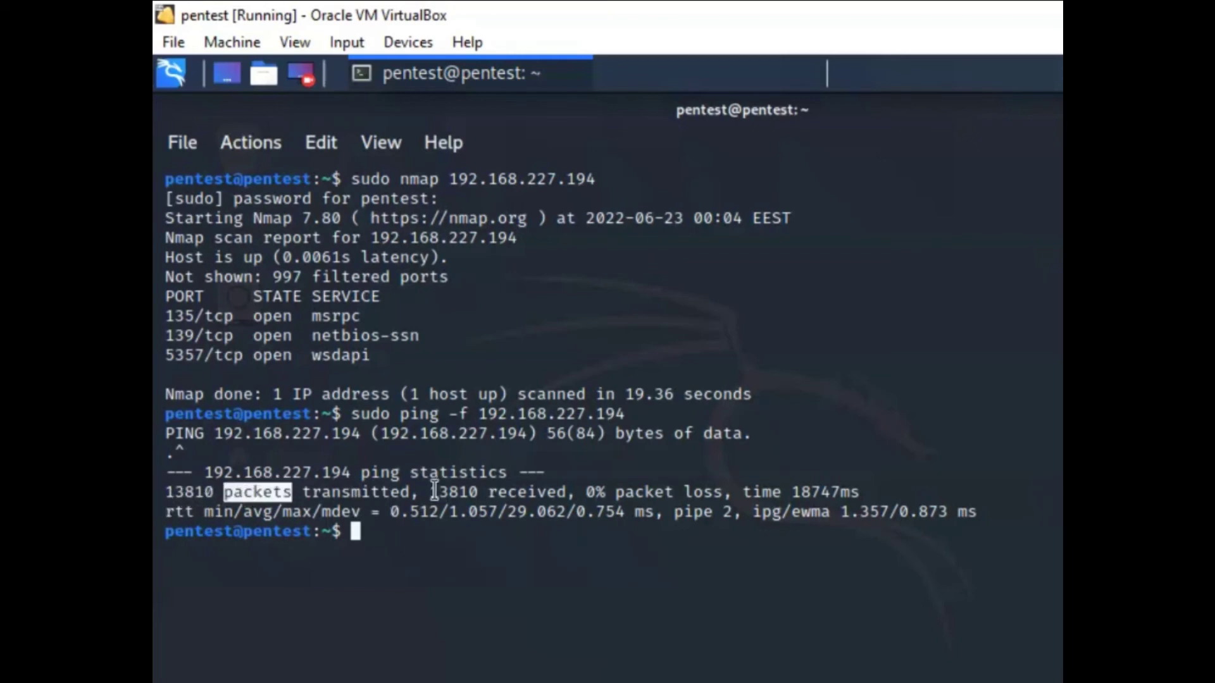
left_click_drag(427, 493, 692, 510)
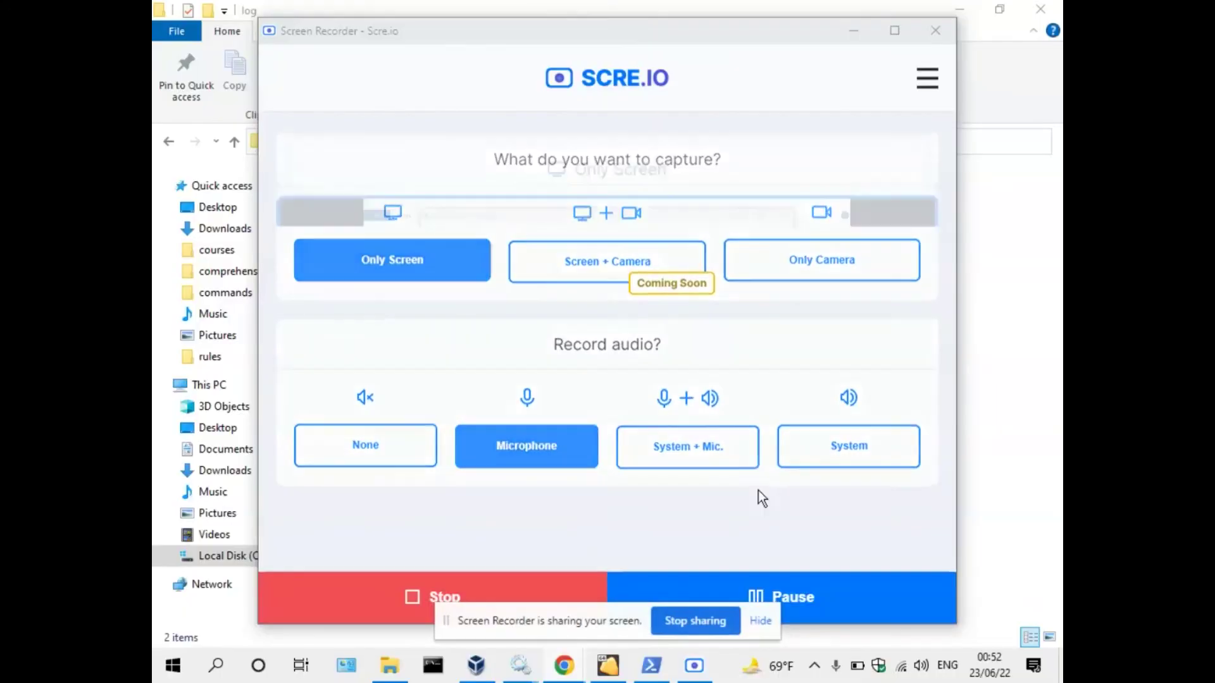
left_click(855, 31)
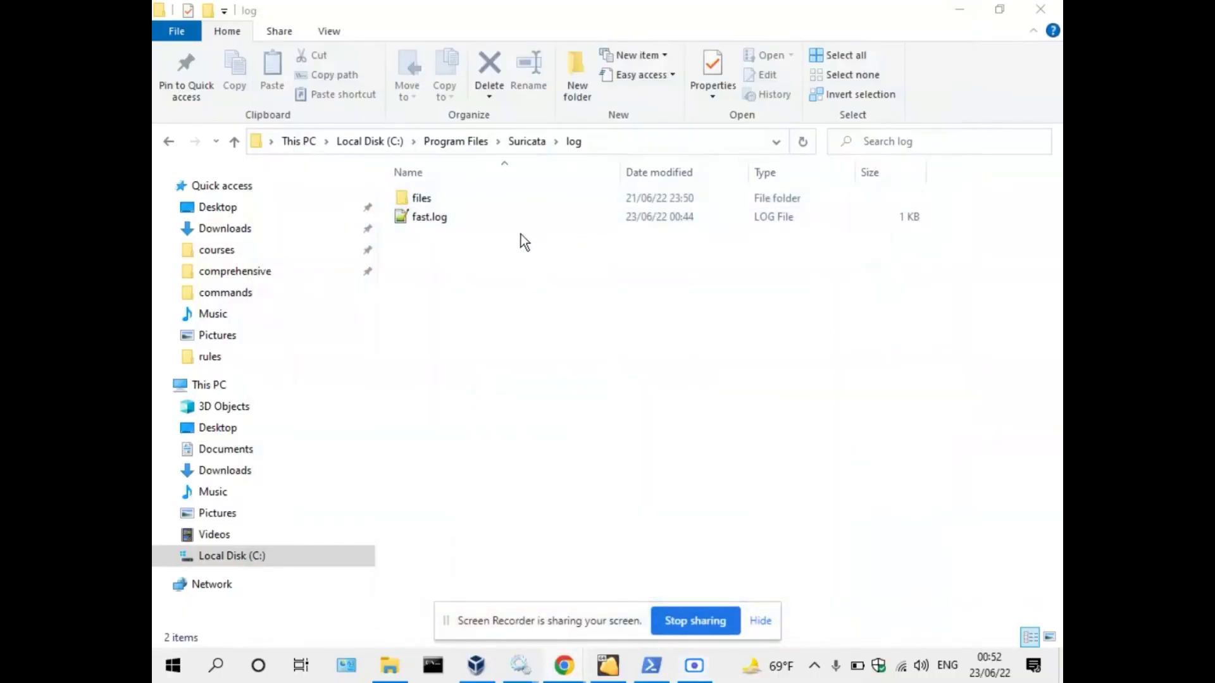
left_click(526, 141)
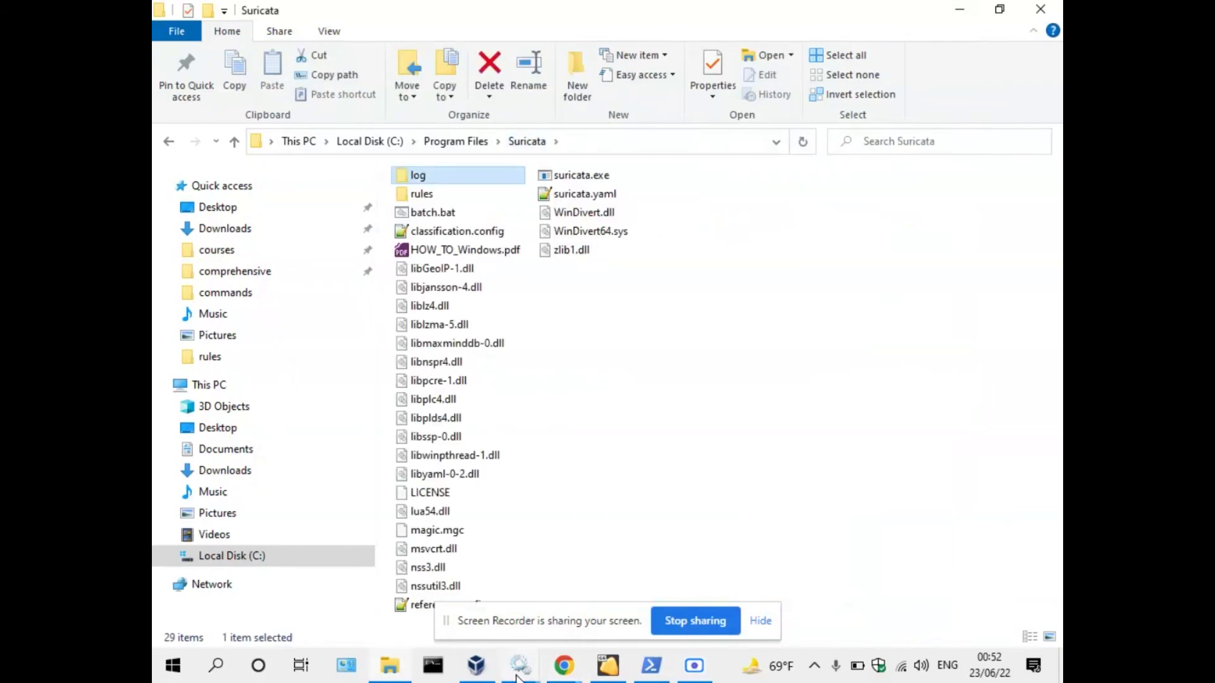
Confirm Suricata's service Properties show Running and Automatic, then open suricata.yaml in Notepad++.
left_click(446, 557)
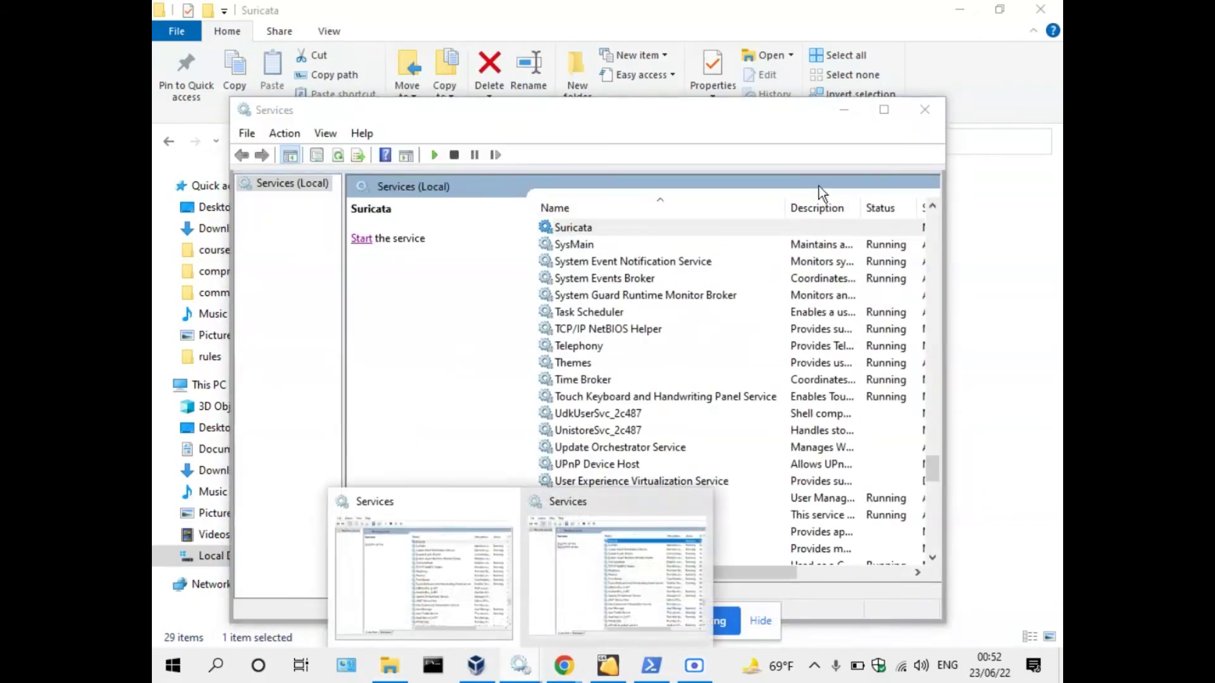
left_click(911, 105)
left_click(519, 665)
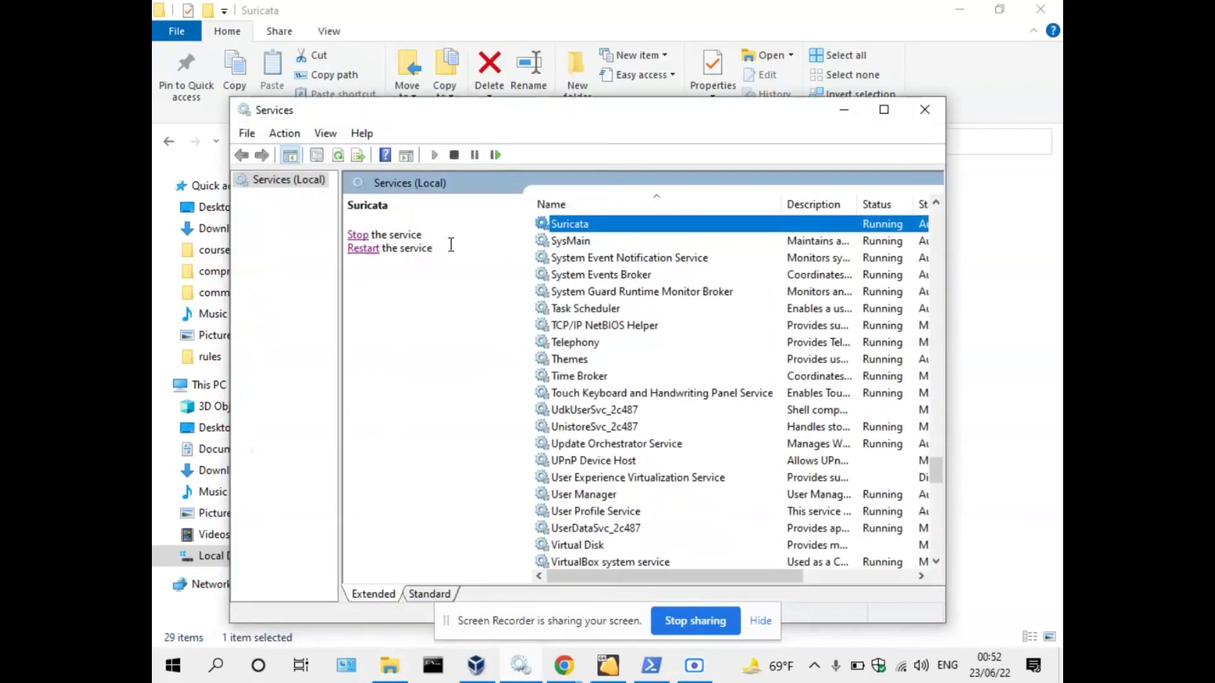
double_click(569, 229)
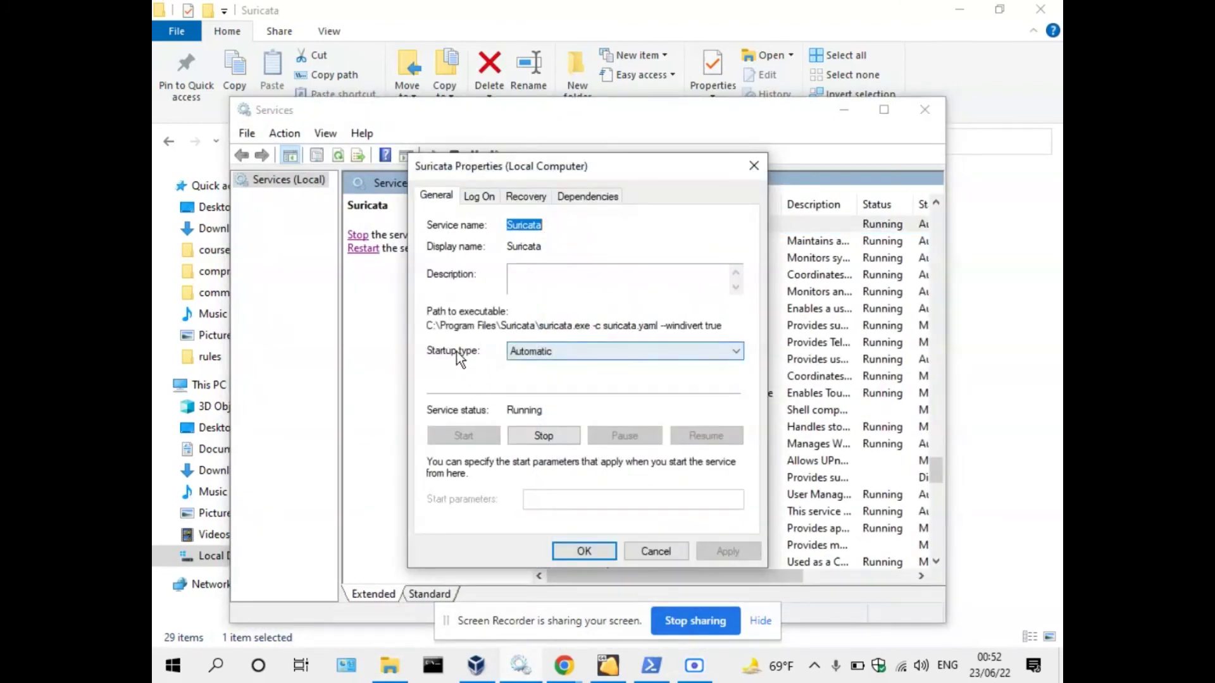
left_click(584, 551)
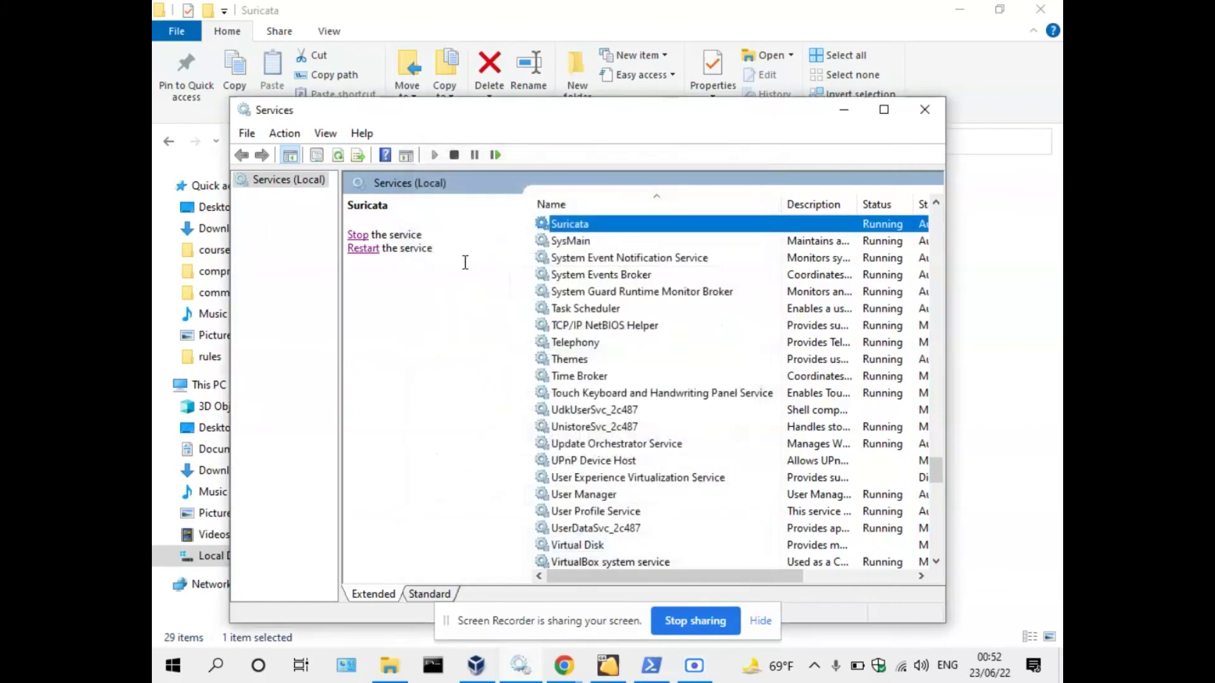
left_click(844, 109)
double_click(608, 194)
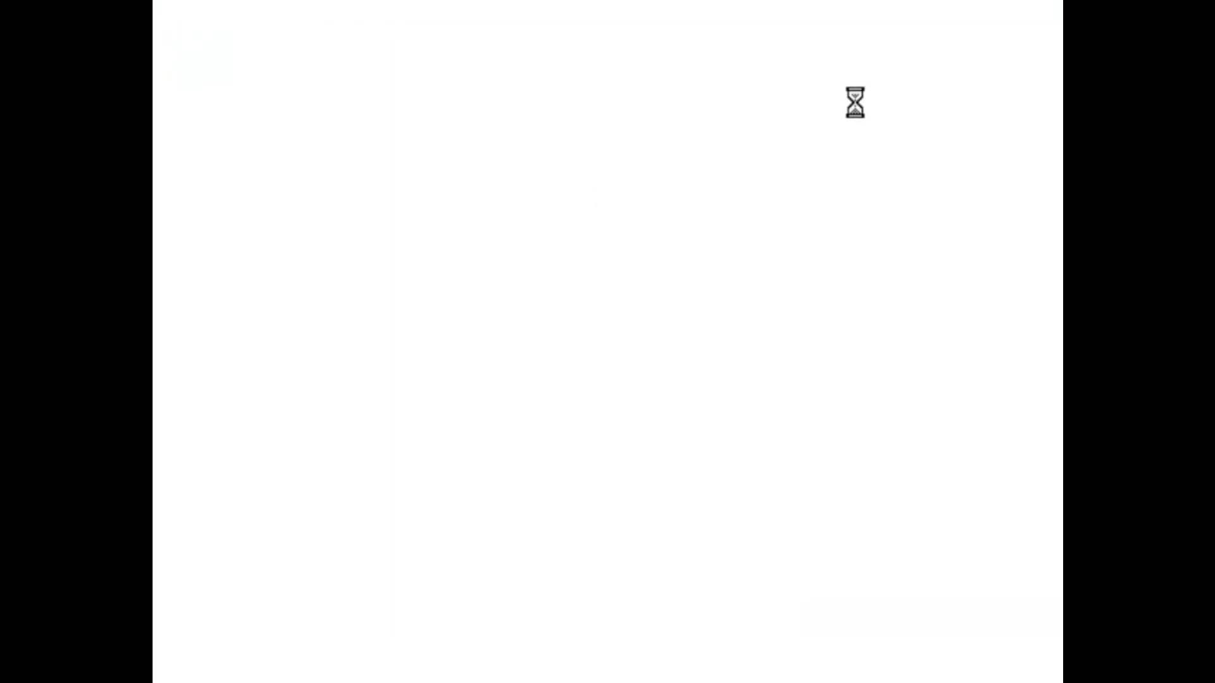
Review default-rule-path C:\Program Files\Suricata\rules\ and the emerging-all.rules rule-files entry.
left_click(513, 321)
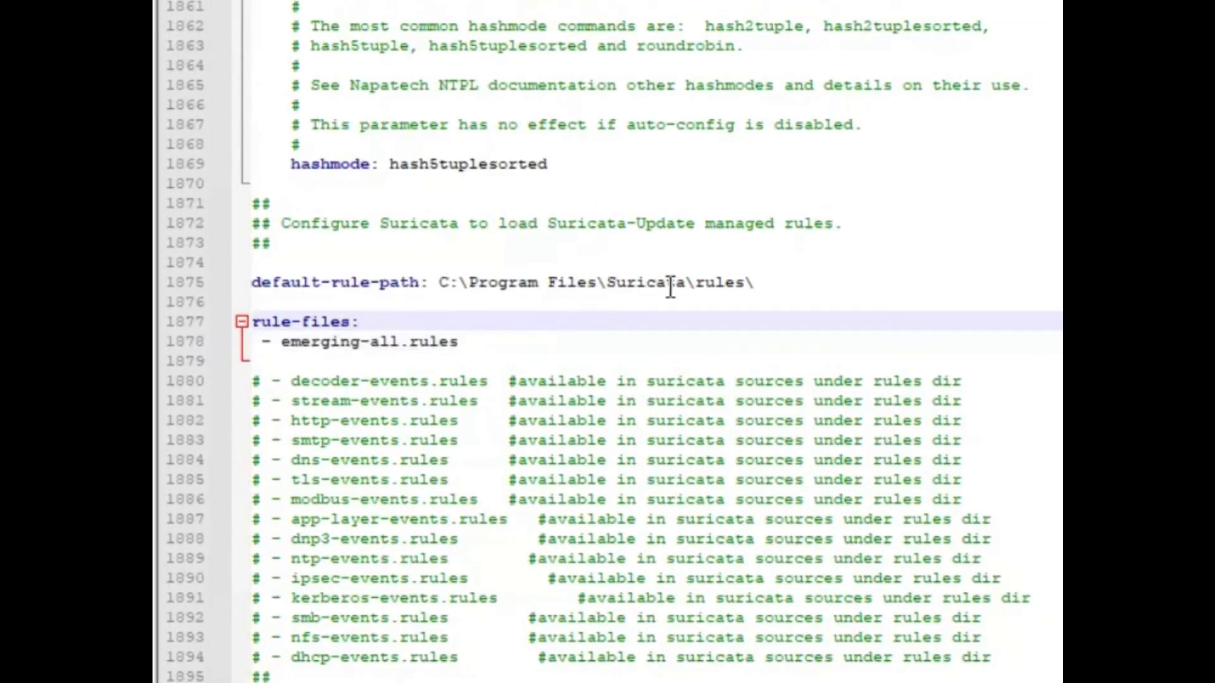
left_click(762, 282)
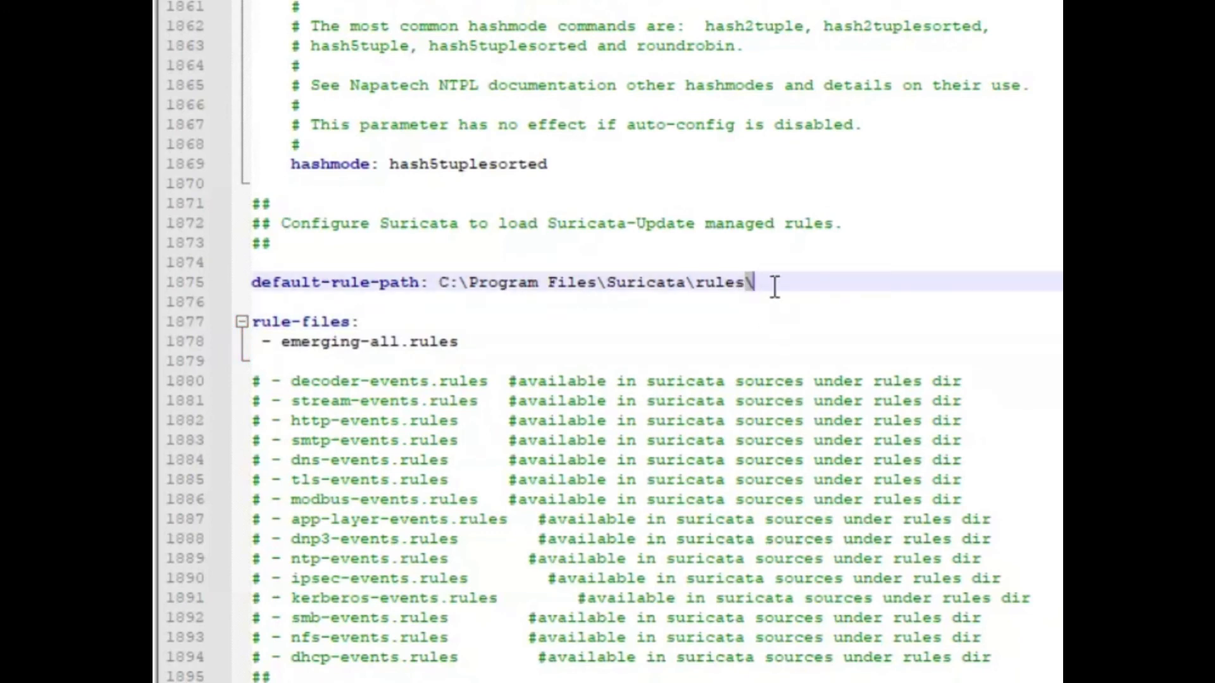
left_click_drag(261, 342, 467, 345)
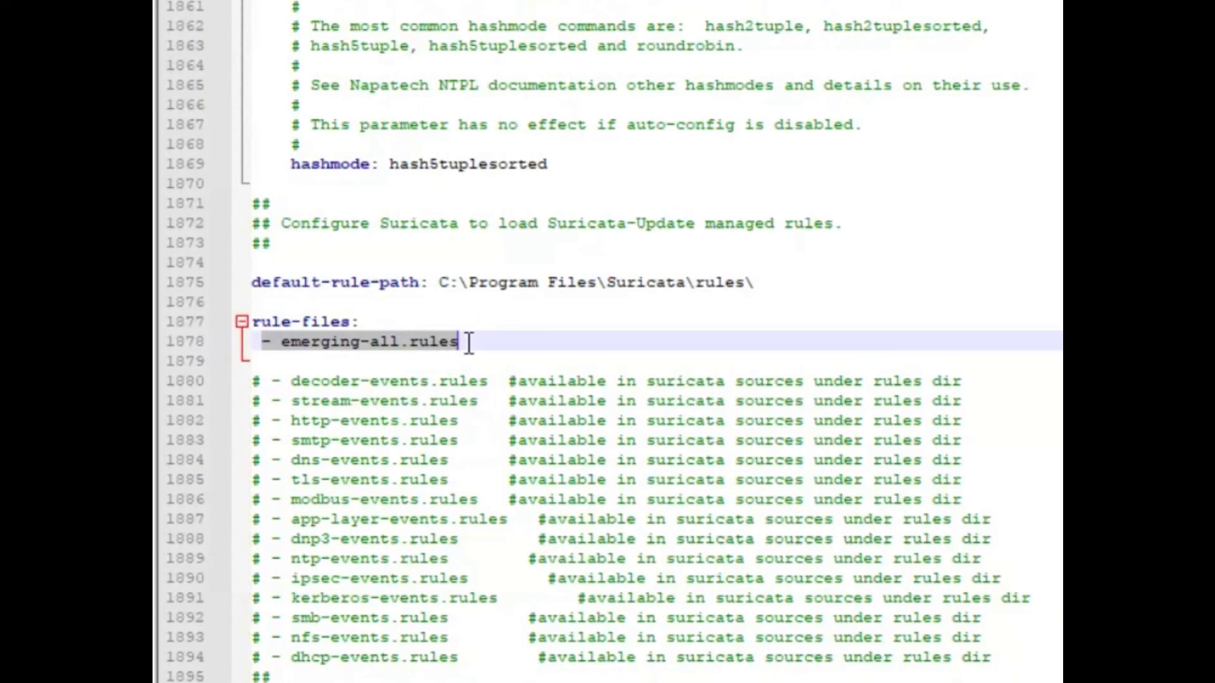
left_click(468, 343)
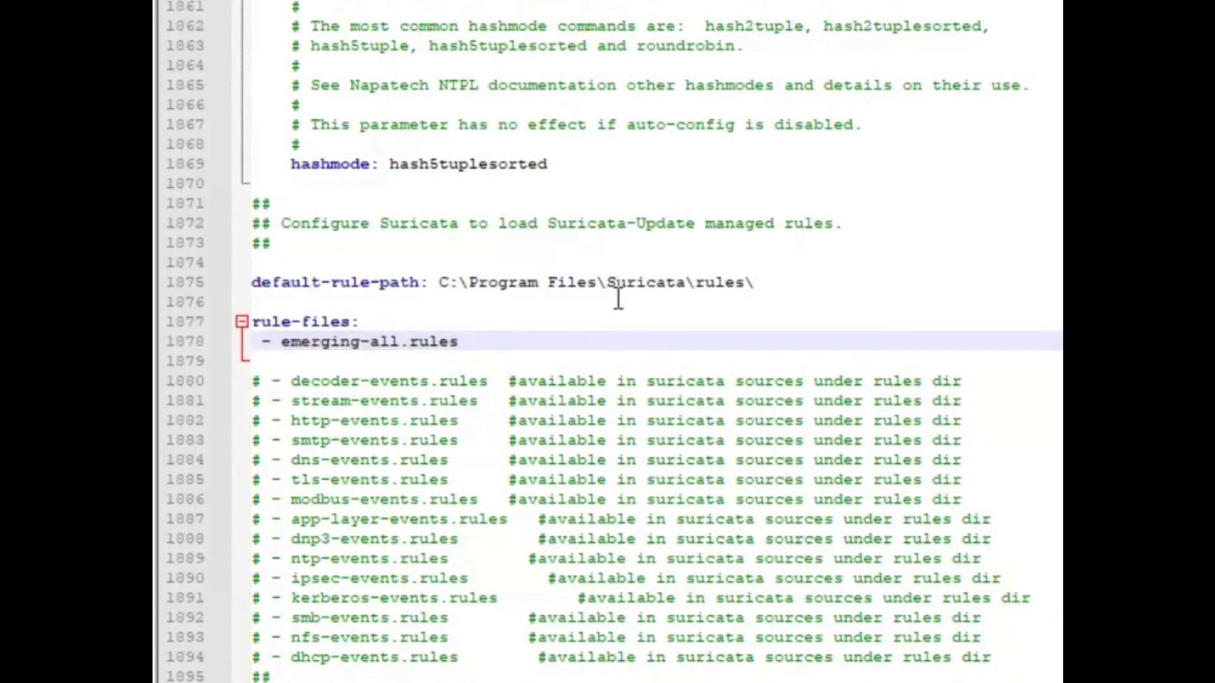
left_click(754, 282)
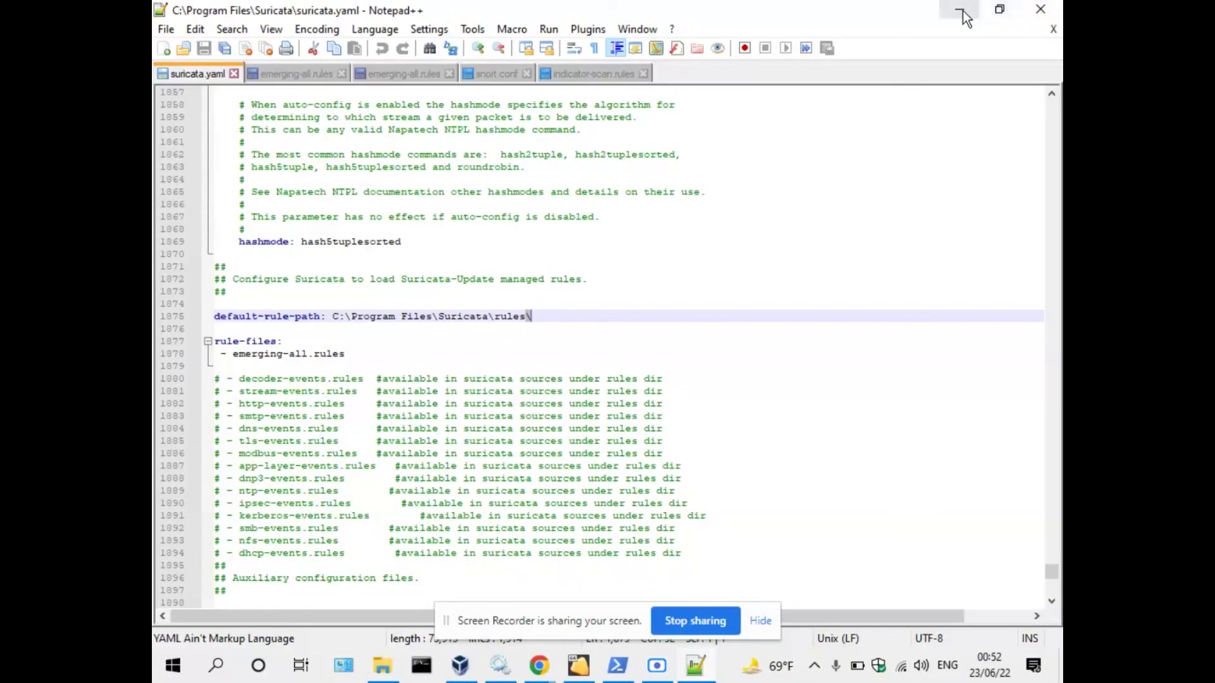
Select fast.log in Suricata's log folder, then switch back to the Kali virtual machine.
left_click(962, 9)
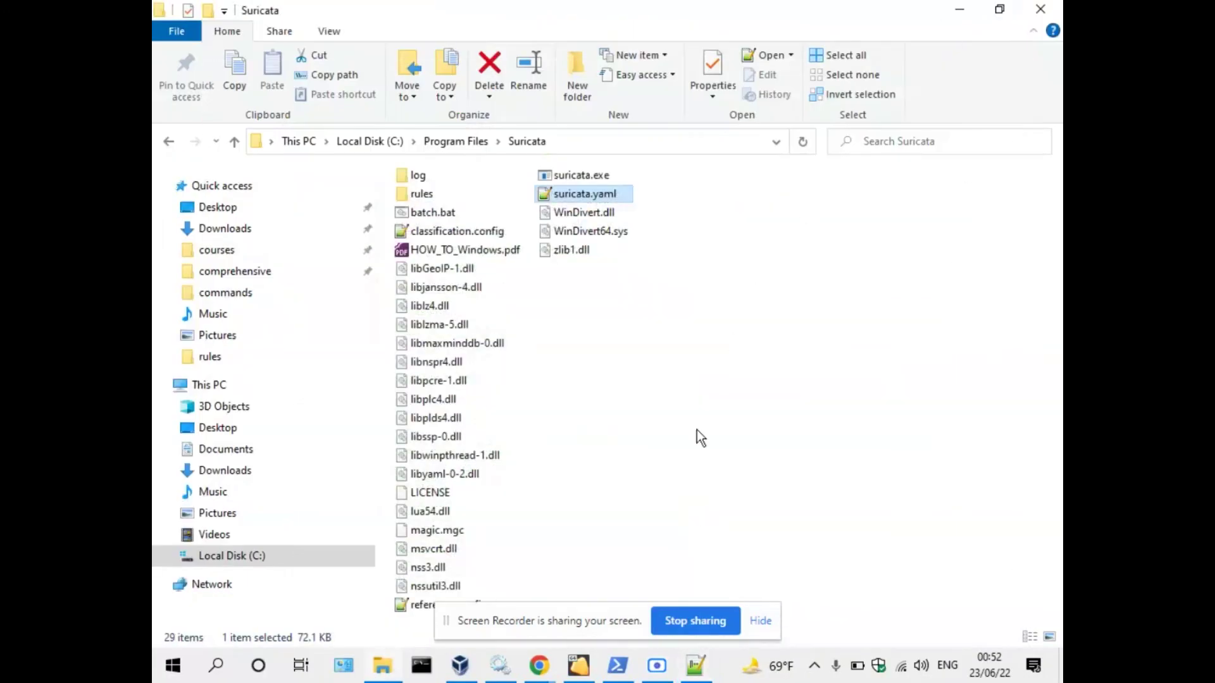
left_click(623, 668)
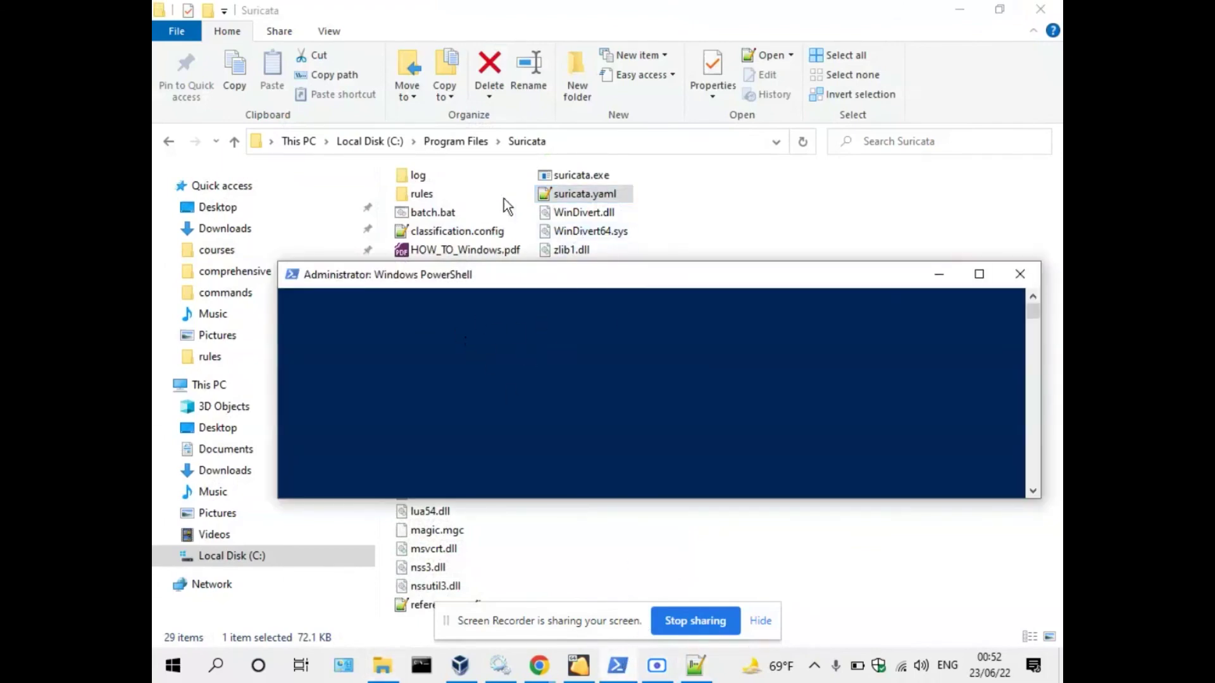
double_click(418, 176)
left_click(430, 218)
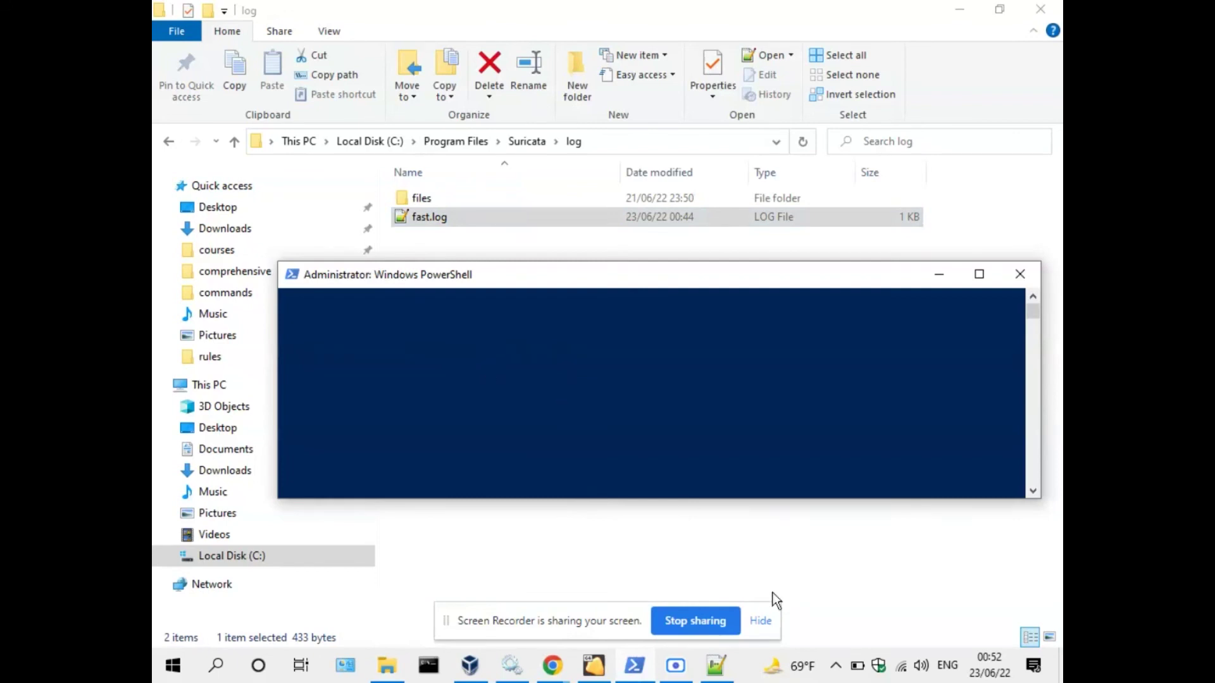
left_click(604, 668)
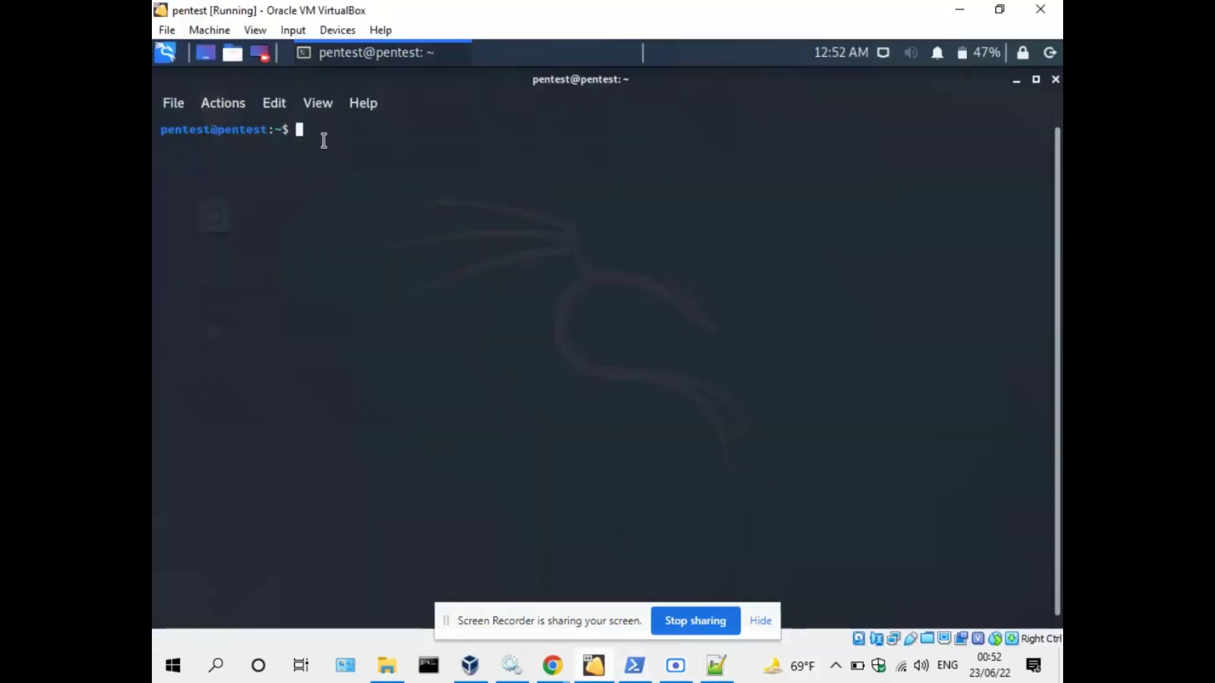
Rerun 'sudo nmap 192.168.227.194' and enter the sudo password.
type("clear")
key("Up")
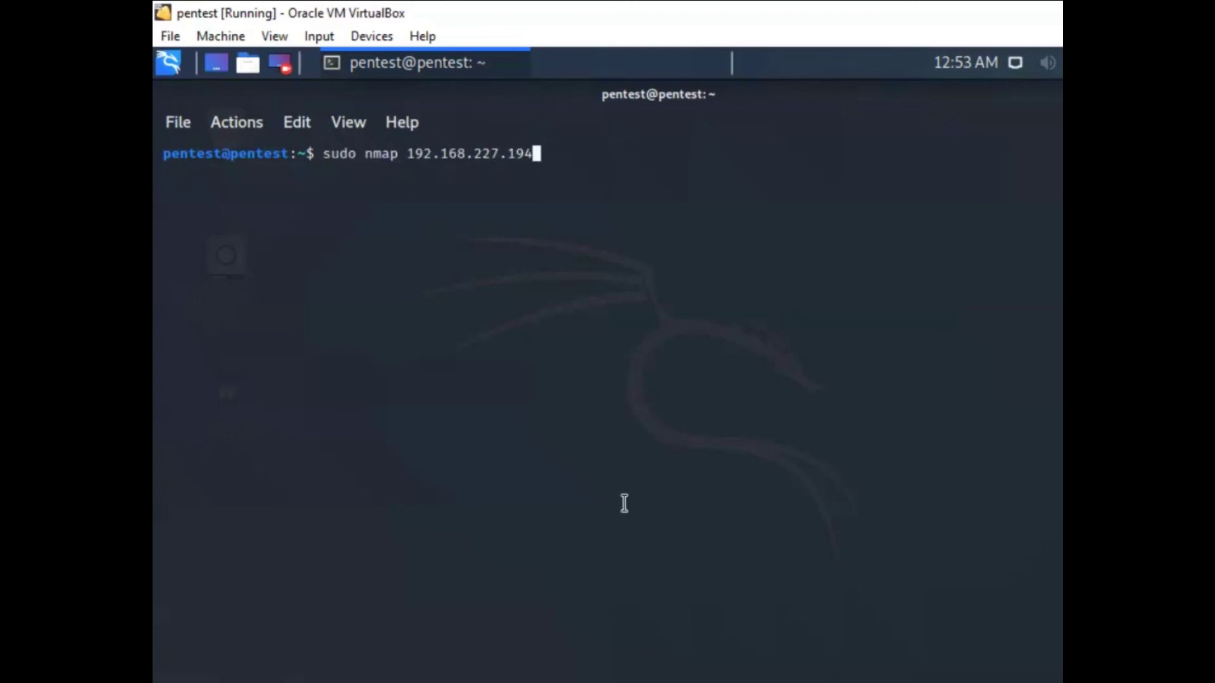
key("Return")
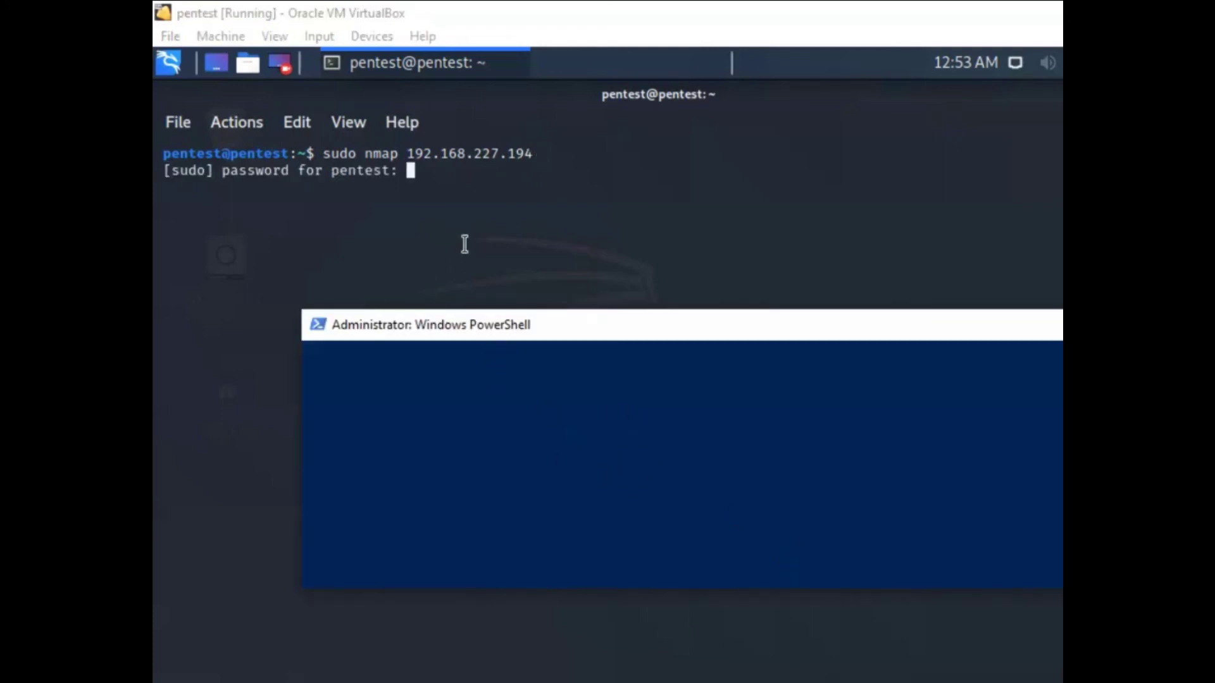
left_click(460, 217)
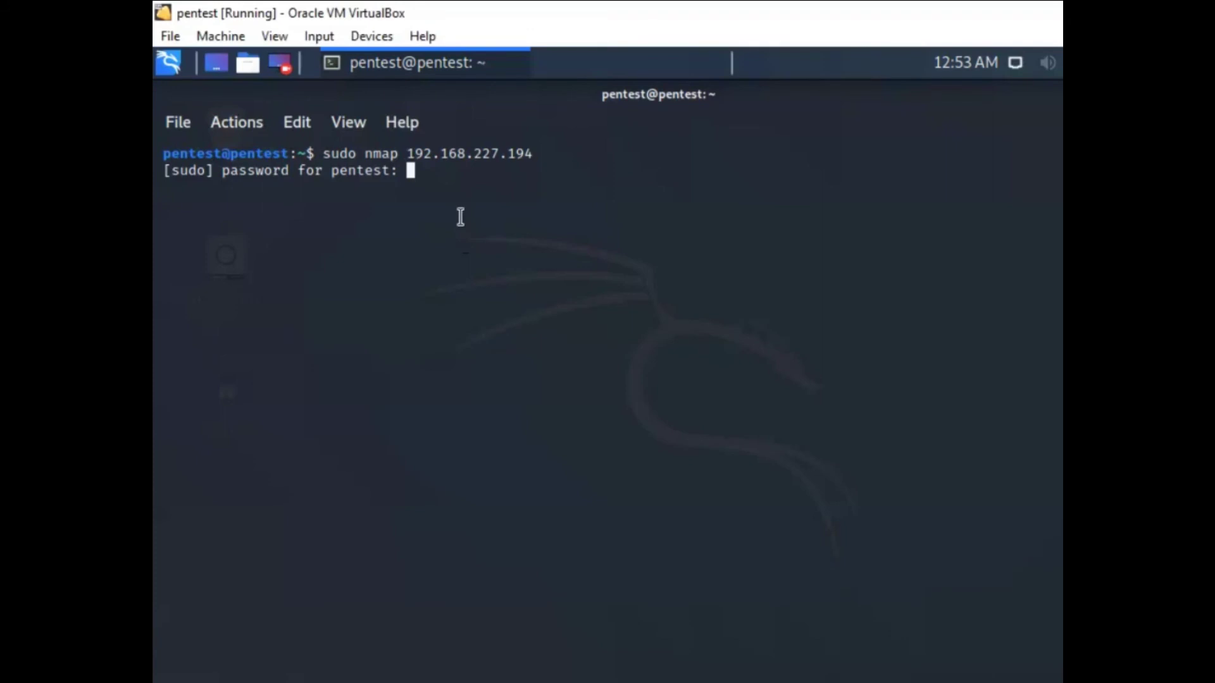
key("Return")
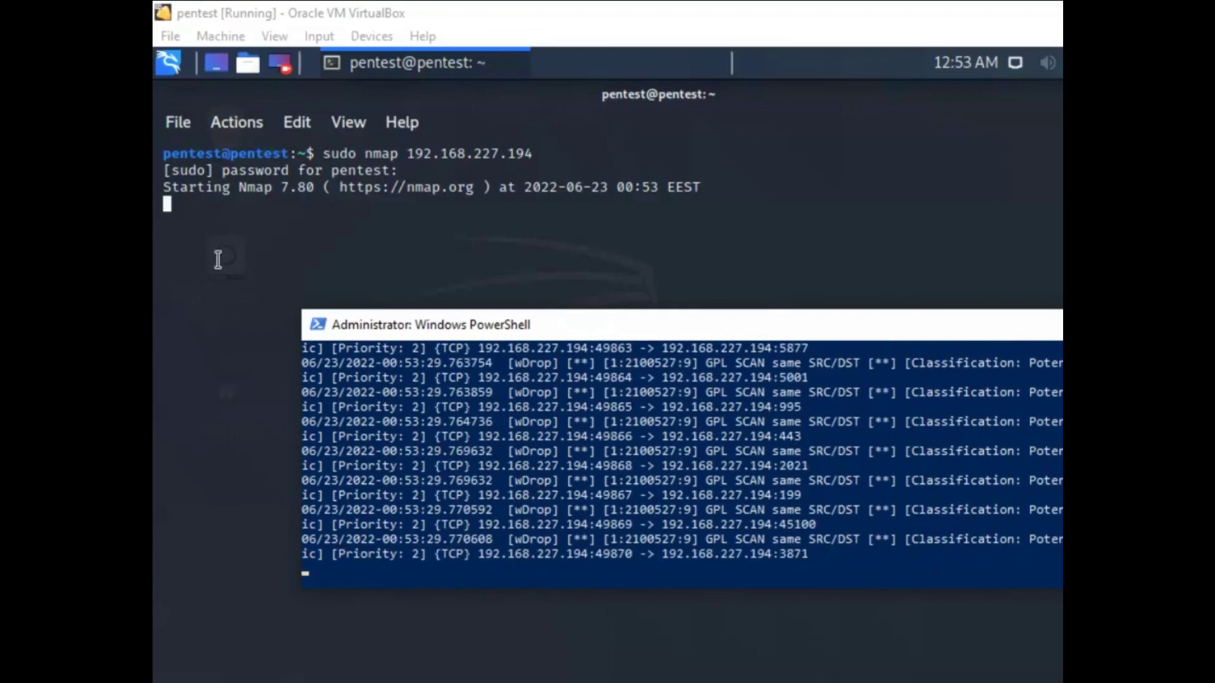
Highlight the result showing all 1000 ports filtered, then recall 'sudo ping 192.168.227.194'.
left_click(249, 236)
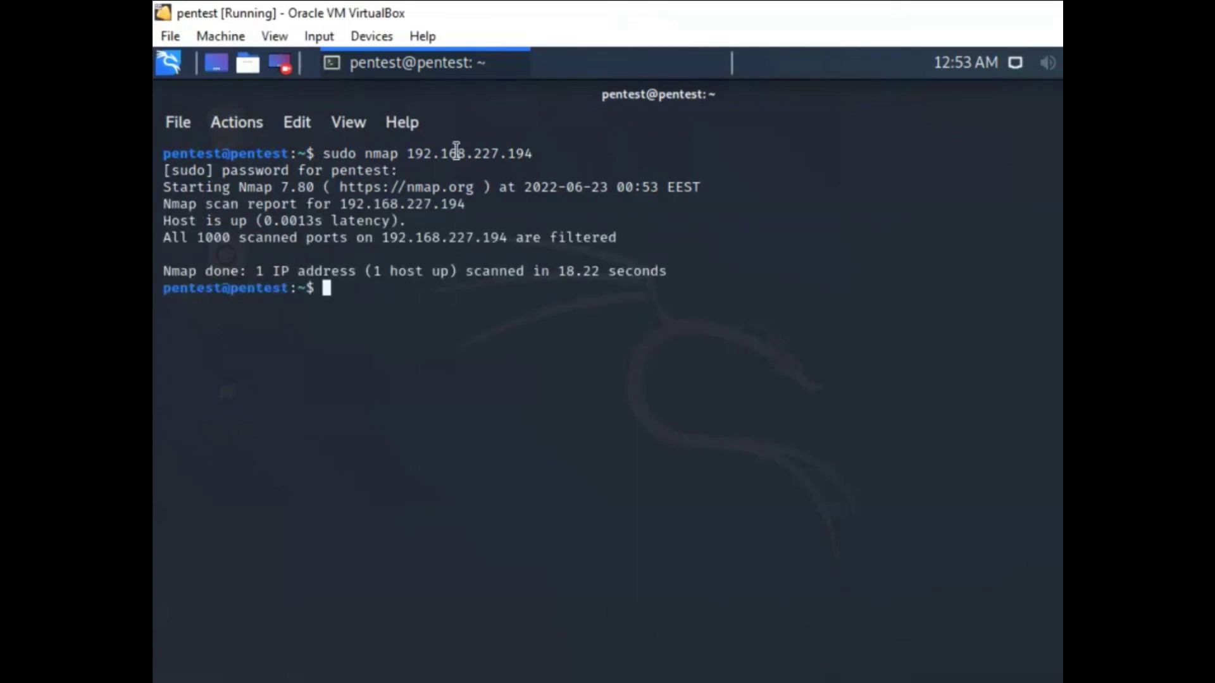
double_click(422, 154)
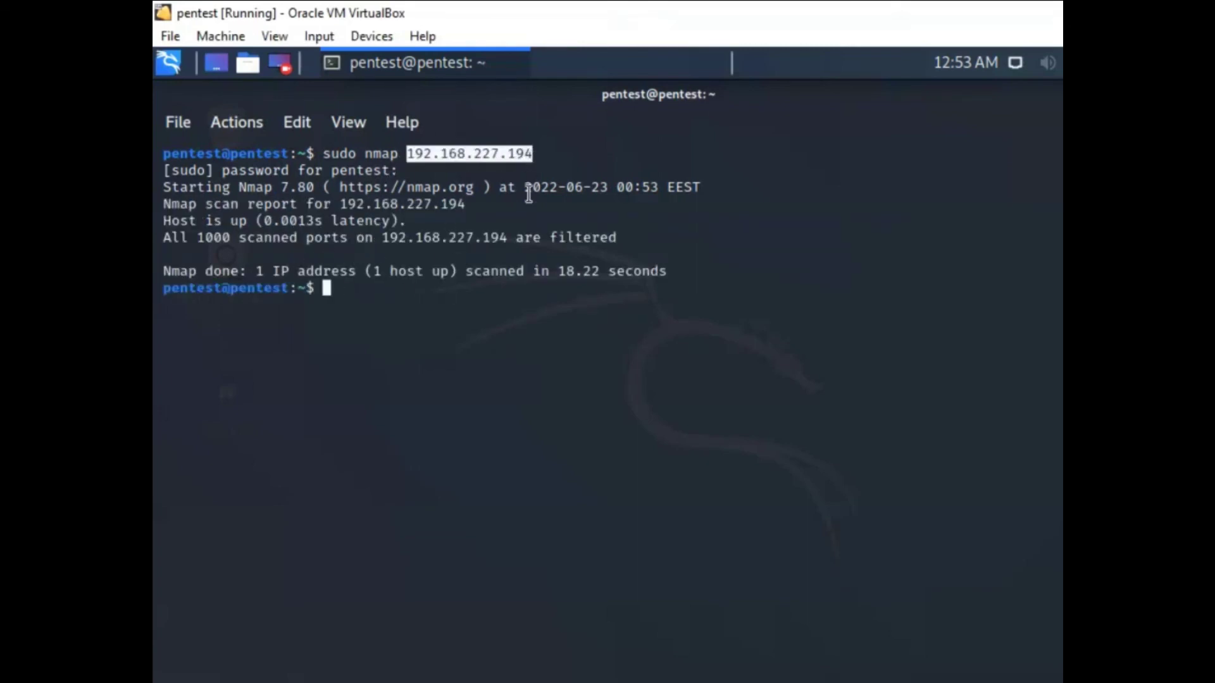
left_click_drag(198, 238, 355, 239)
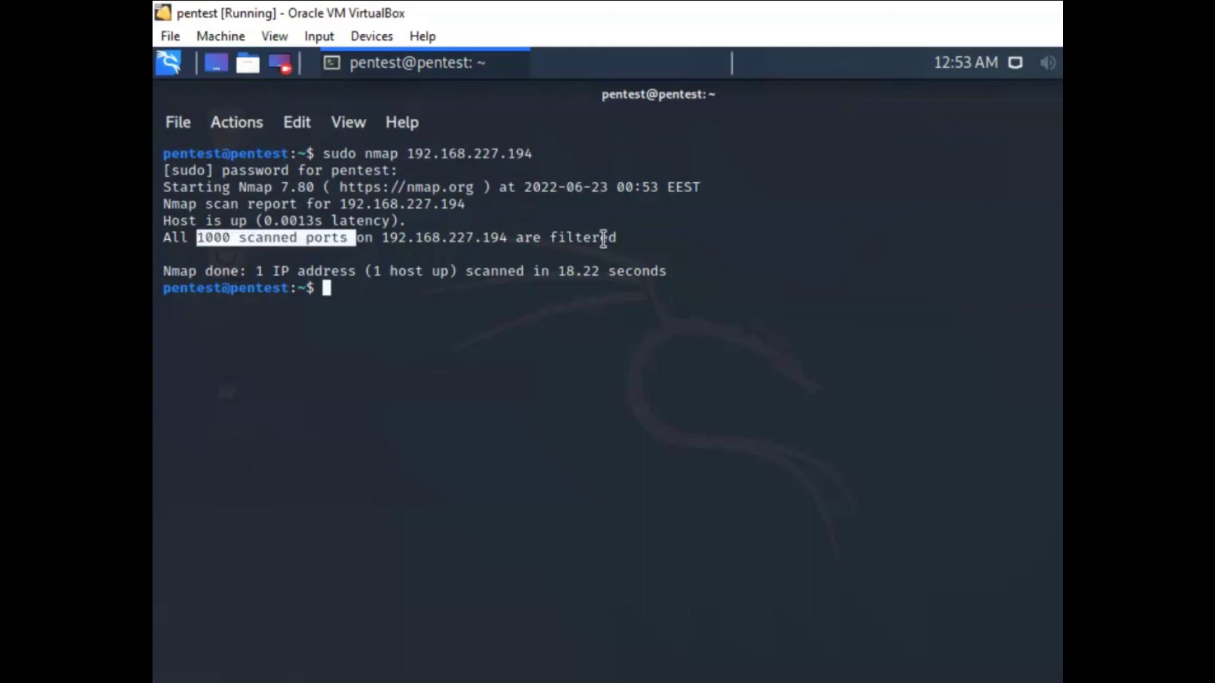
left_click_drag(516, 238, 625, 238)
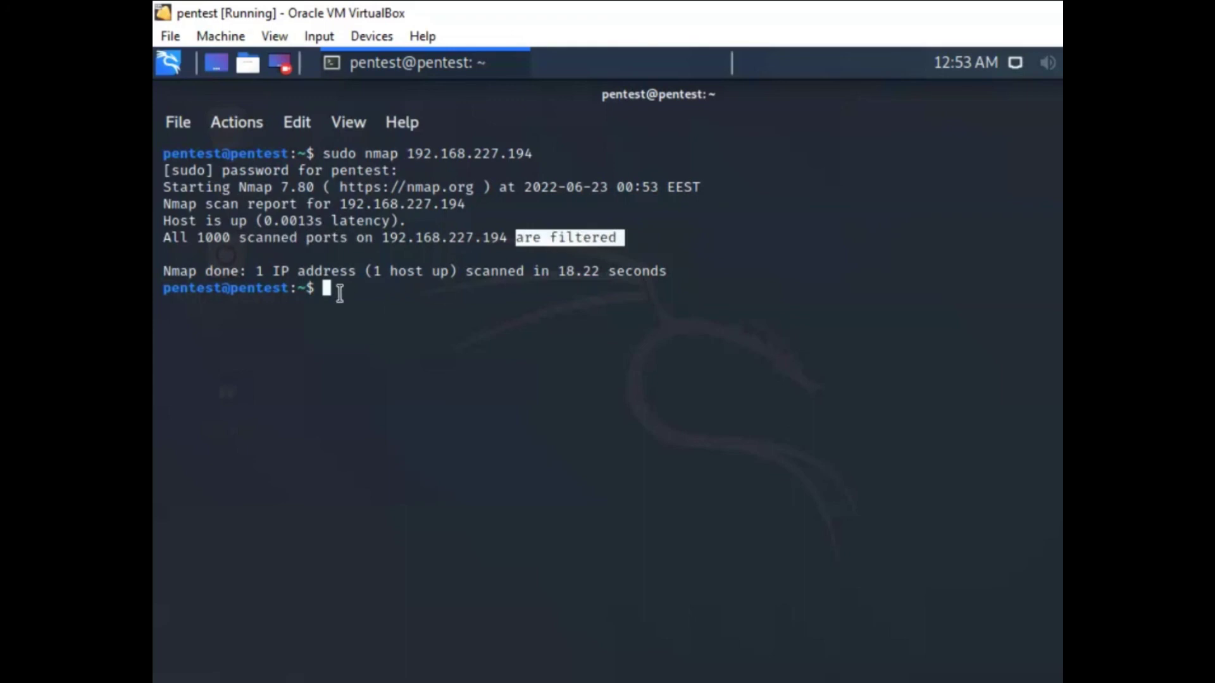
left_click(340, 293)
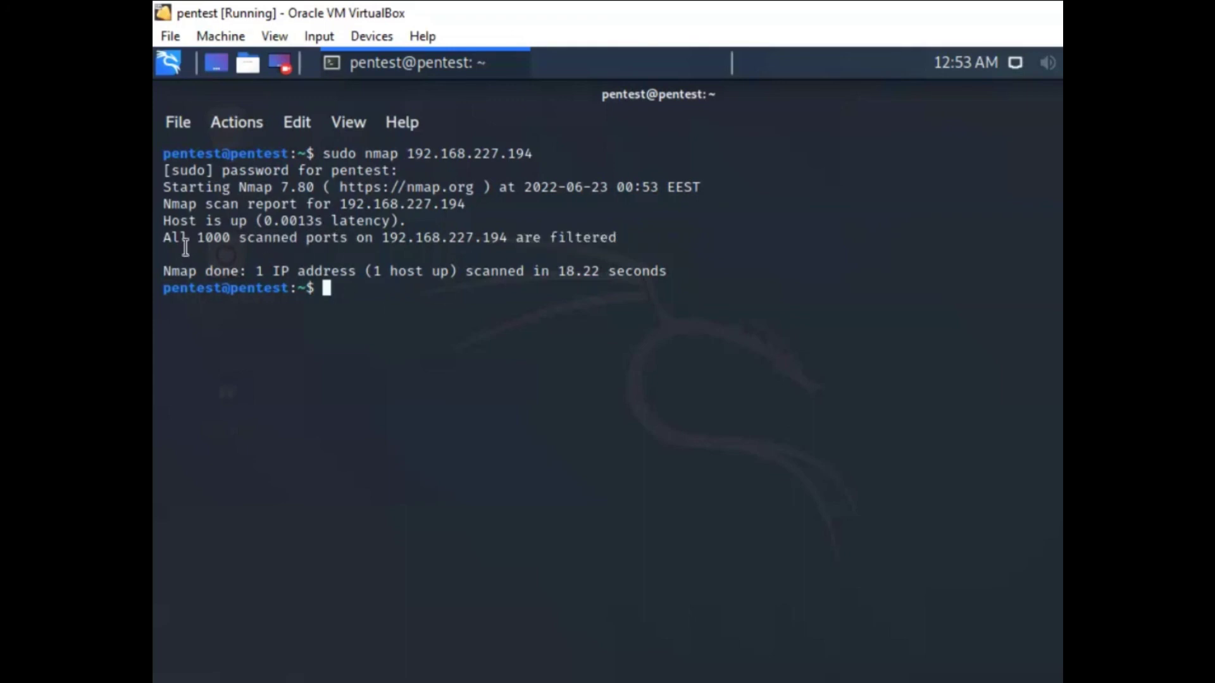
key("Up")
key("Up")
key("Down")
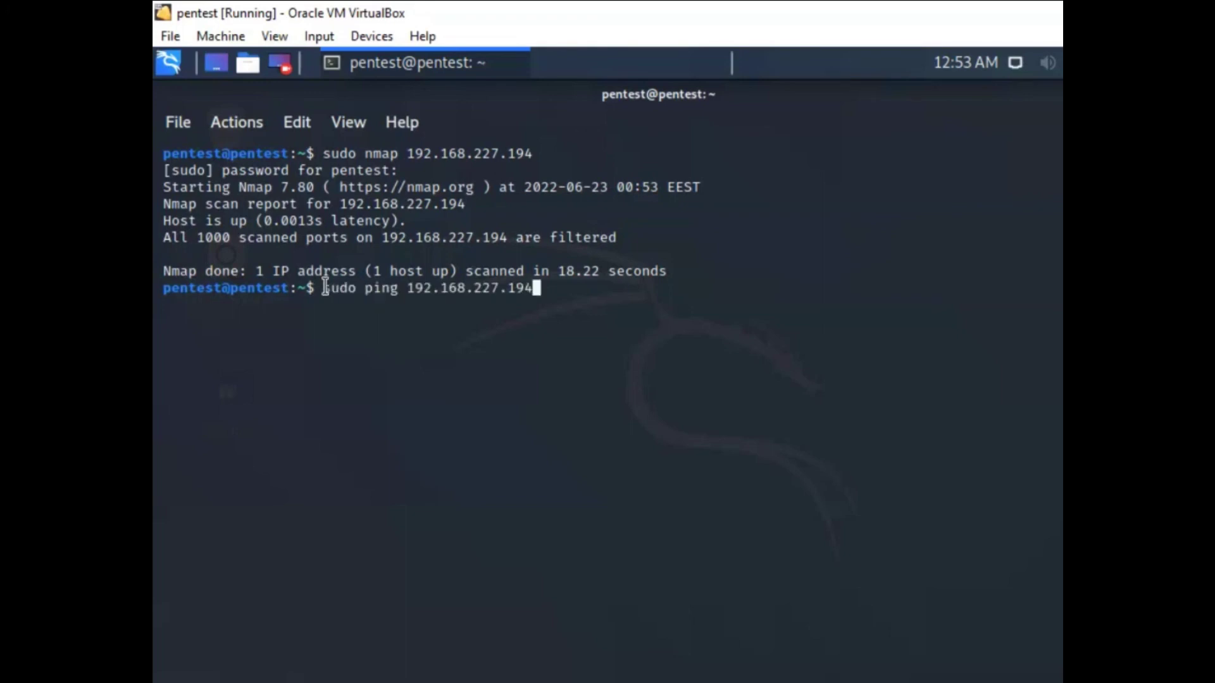